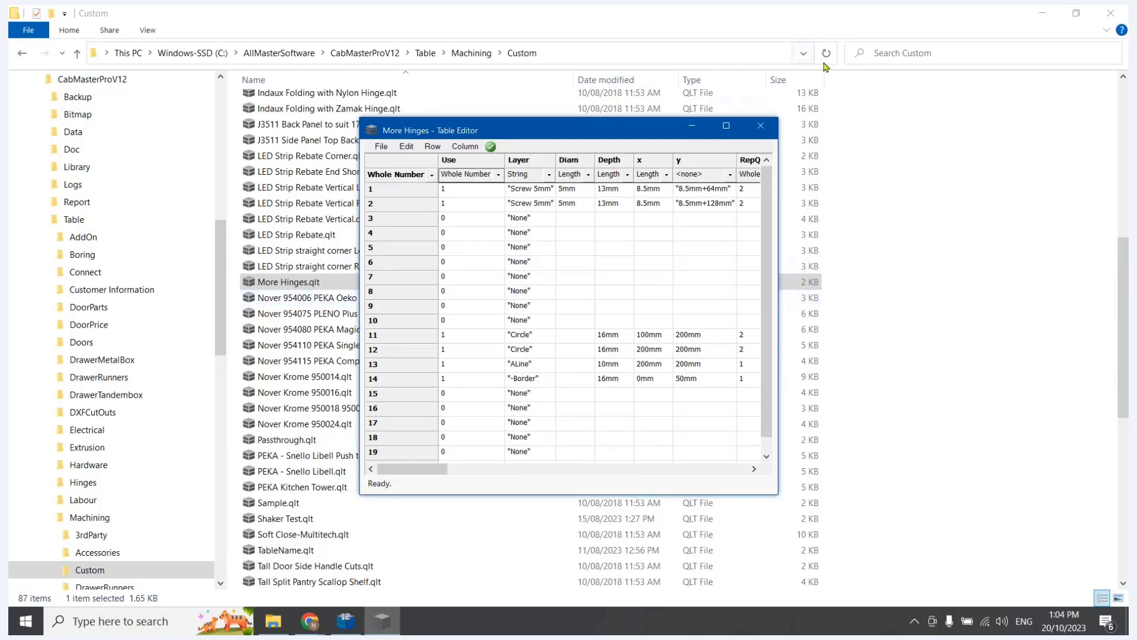
- Enlarge the More Hinges table editor and clear the contents of all 20 rows
left_click(726, 124)
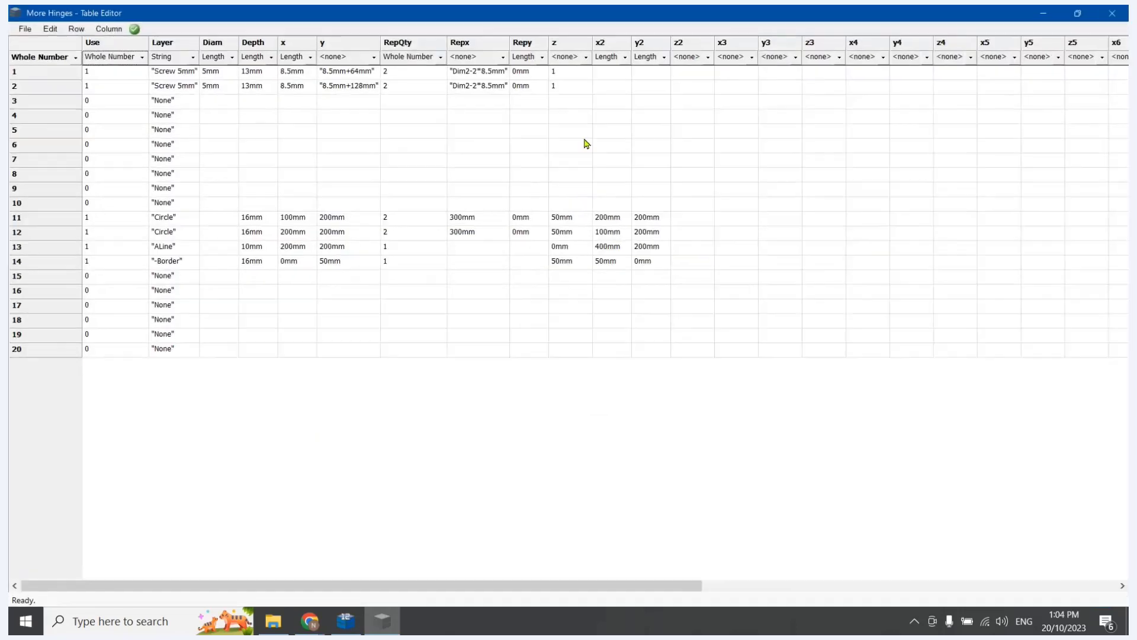
left_click(46, 72)
left_click(65, 351, "shift")
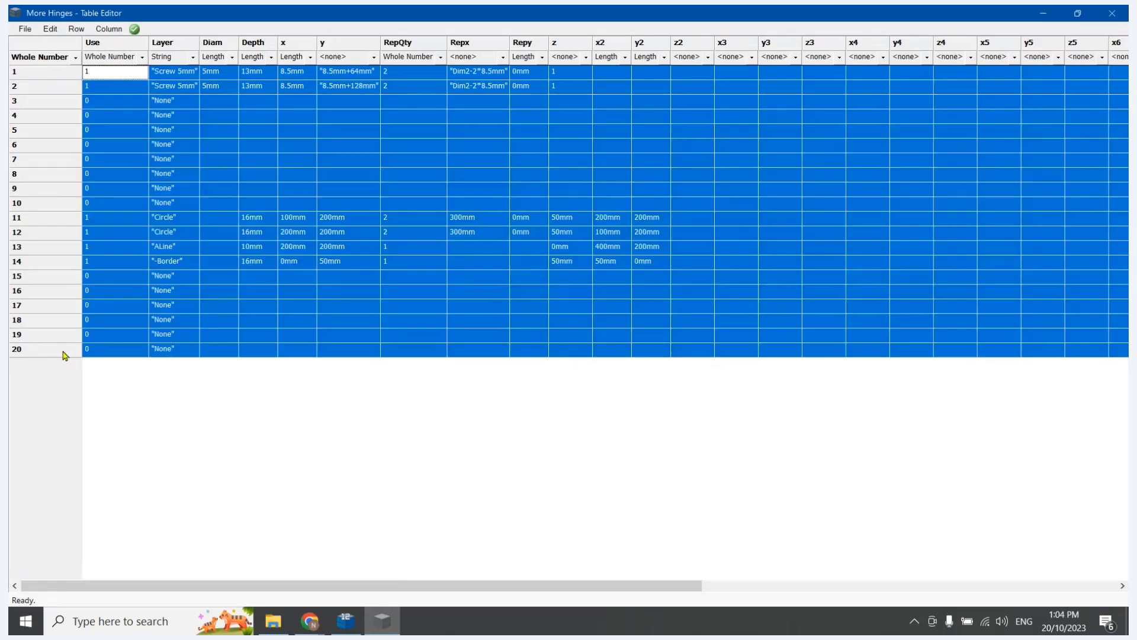
key("Delete")
left_click(138, 196)
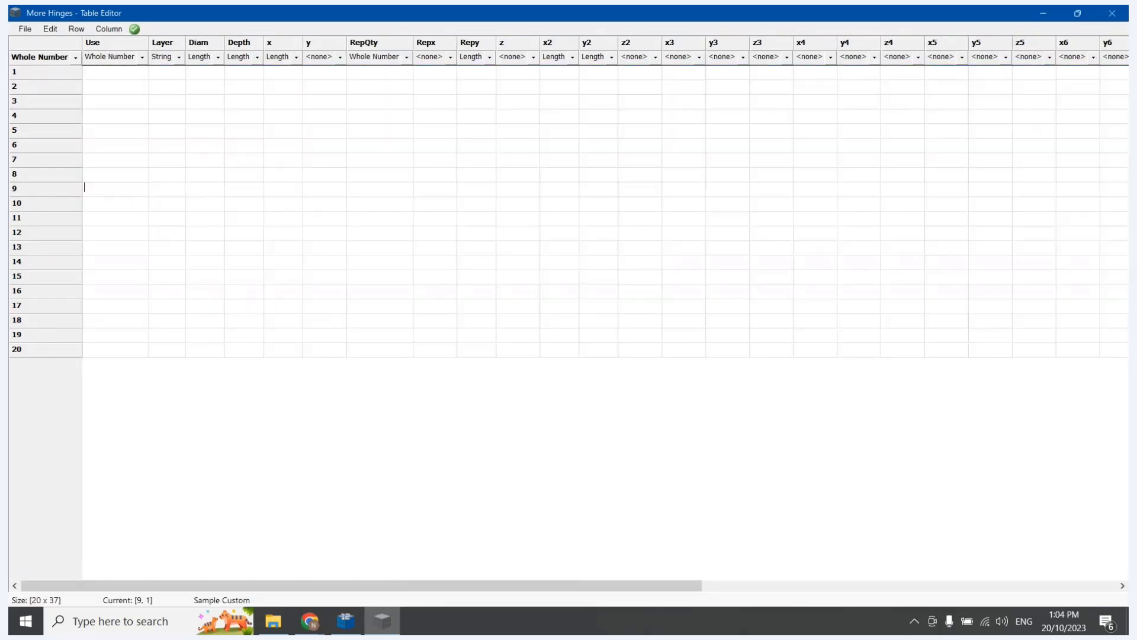
- Change the Use column's type to String, enter If (SecPartName='EnL') Then 1 Else 0 in row 1, and widen the column to fit
left_click(142, 57)
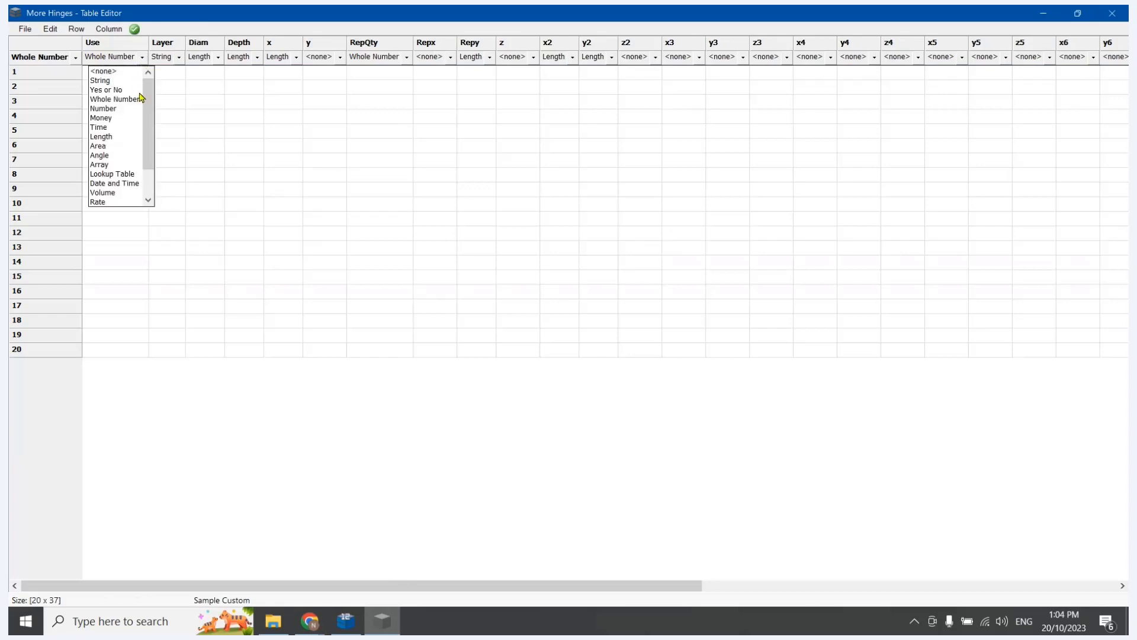
left_click(113, 81)
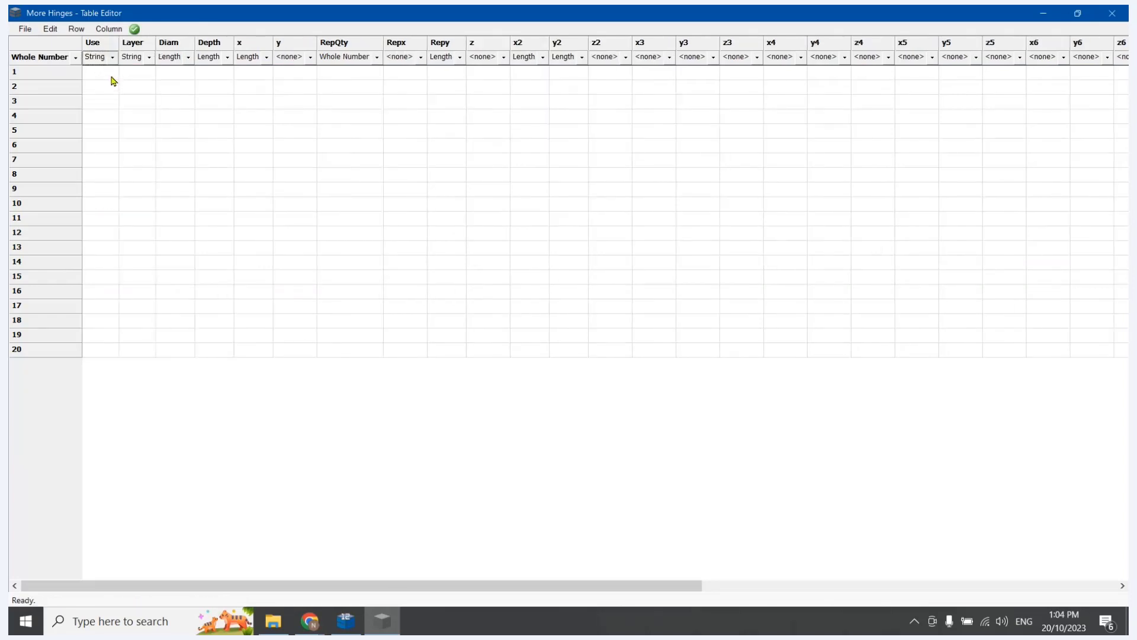
left_click(105, 77)
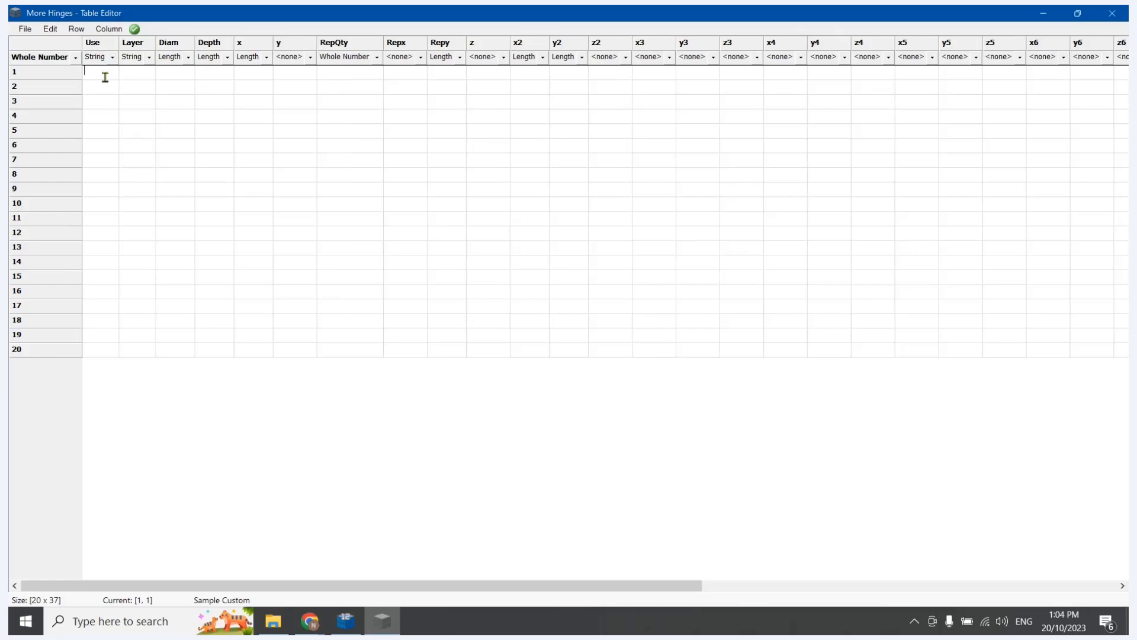
type("If (SecPartName='EnL') Then 1 Else 0")
left_click(182, 177)
left_click_drag(119, 46, 218, 49)
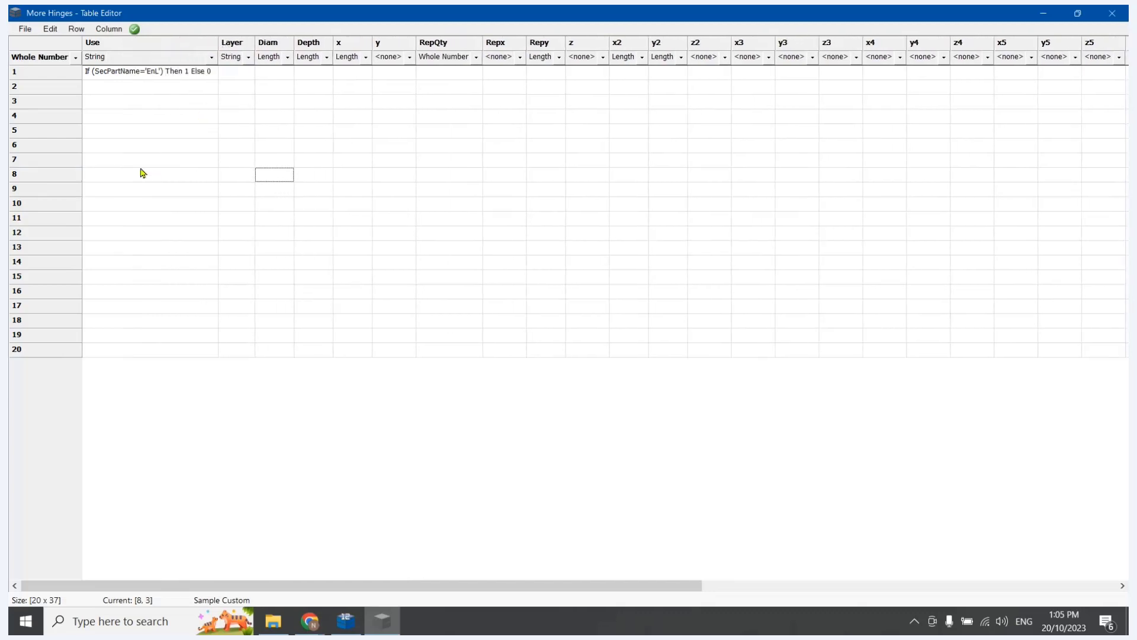
- Copy the row 1 Use formula into row 2
double_click(134, 71)
key("ctrl+c")
left_click(136, 83)
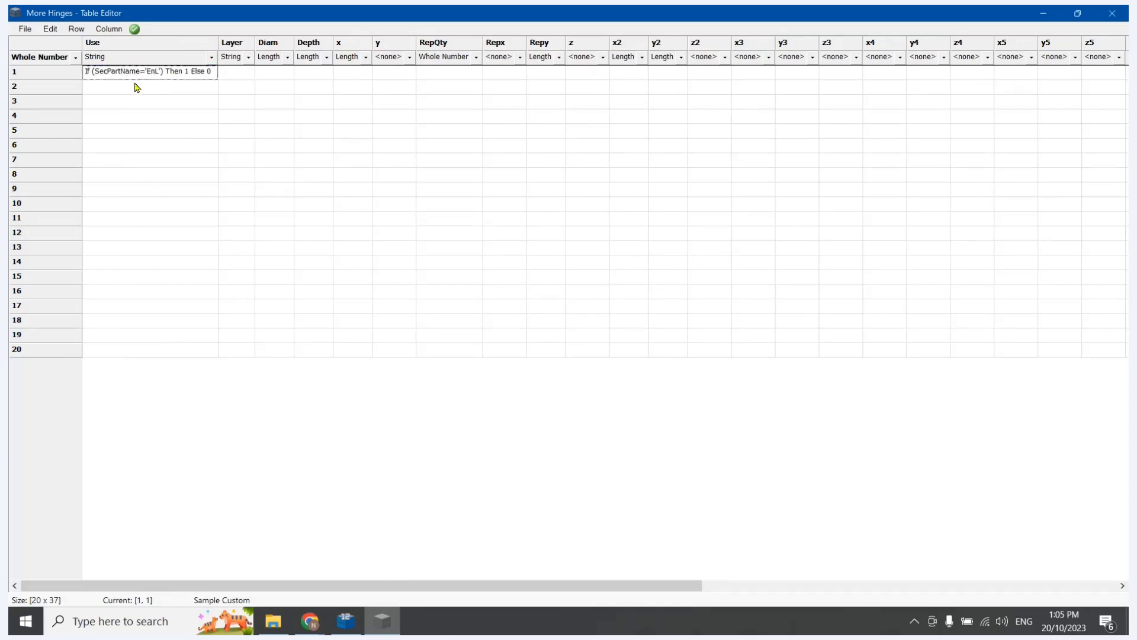
key("ctrl+v")
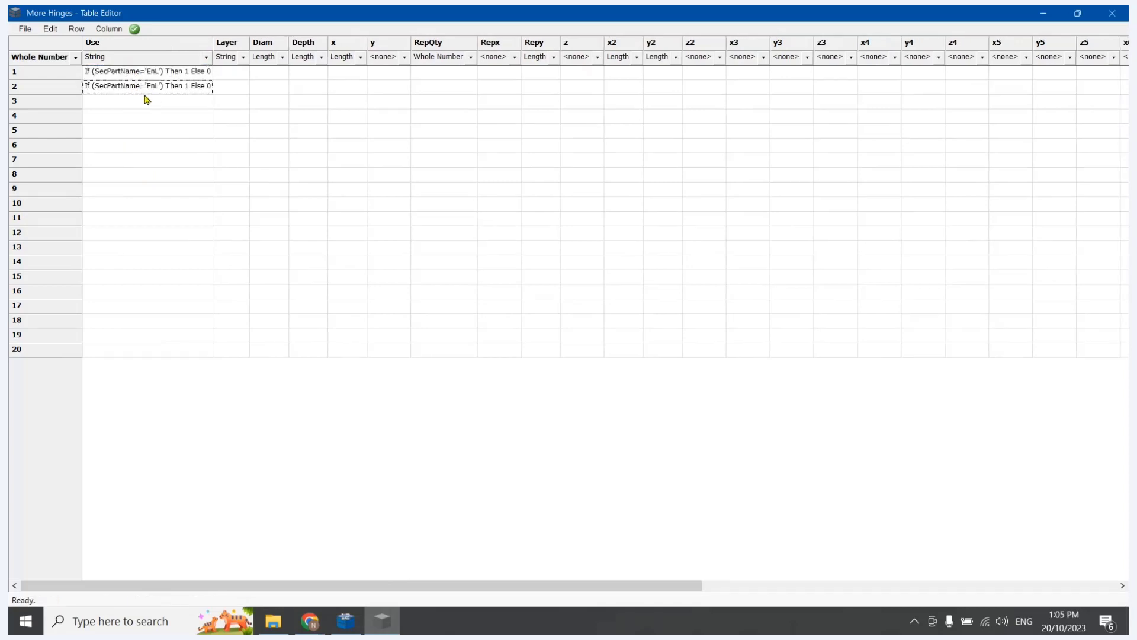
- Set the Layer to "Hinge Plate" in rows 1 and 2
left_click(222, 72)
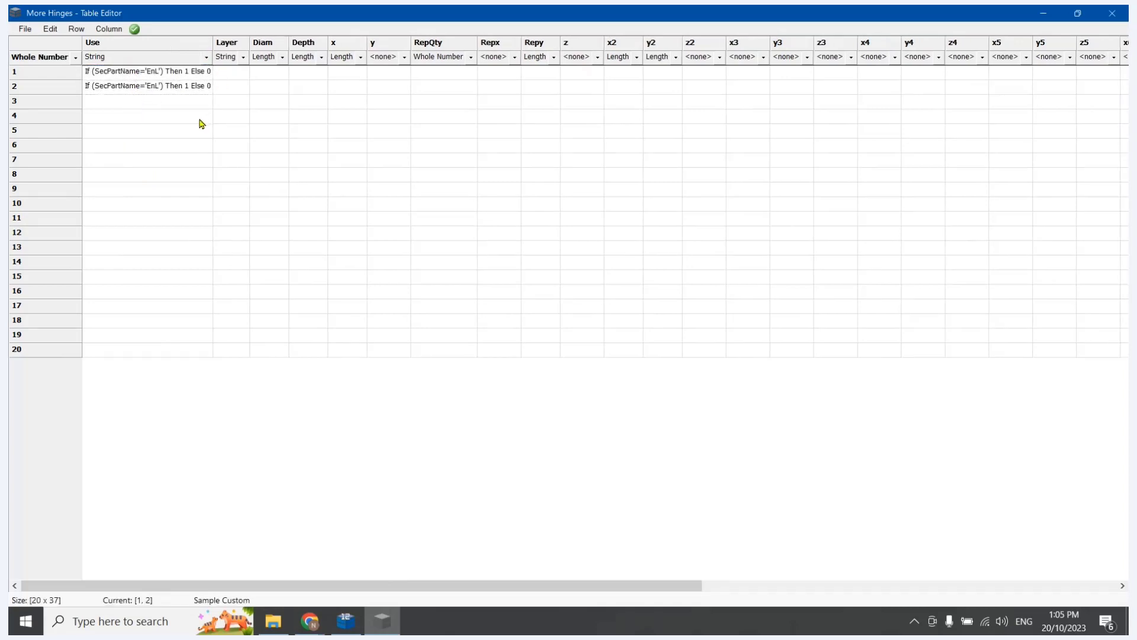
type("\"Hinge Plate")
key("Return")
key("Up")
key("ctrl+c")
key("Down")
key("ctrl+v")
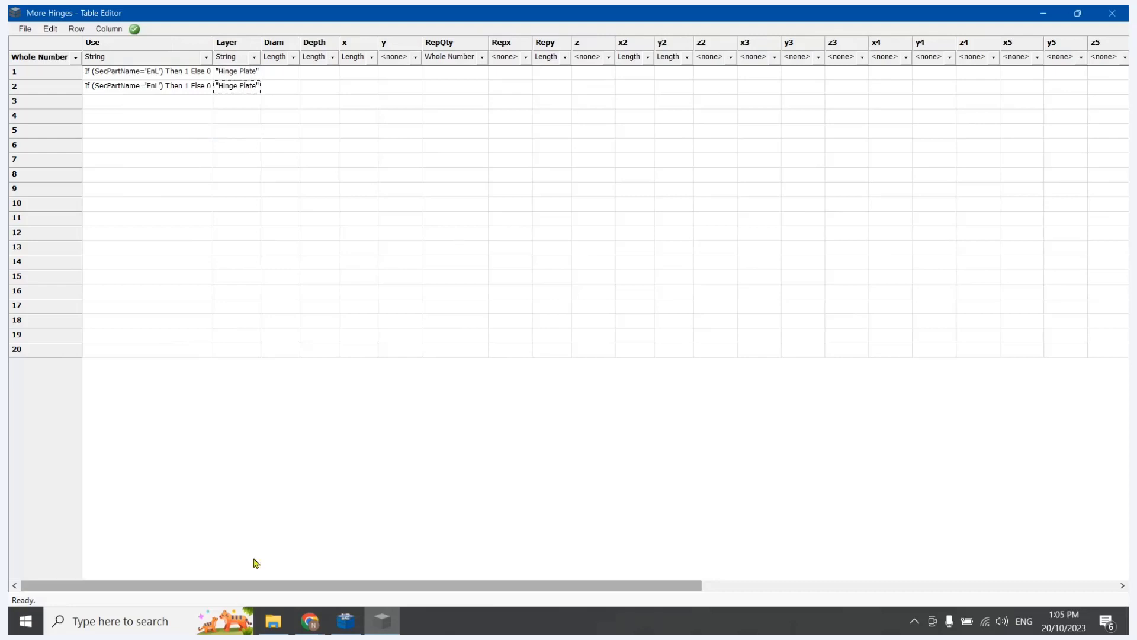
- Check the Hinge Plates drawing in CabMaster Designer, and back in the table give row 1 a Diam of 5mm and a Depth of 13mm
left_click(343, 632)
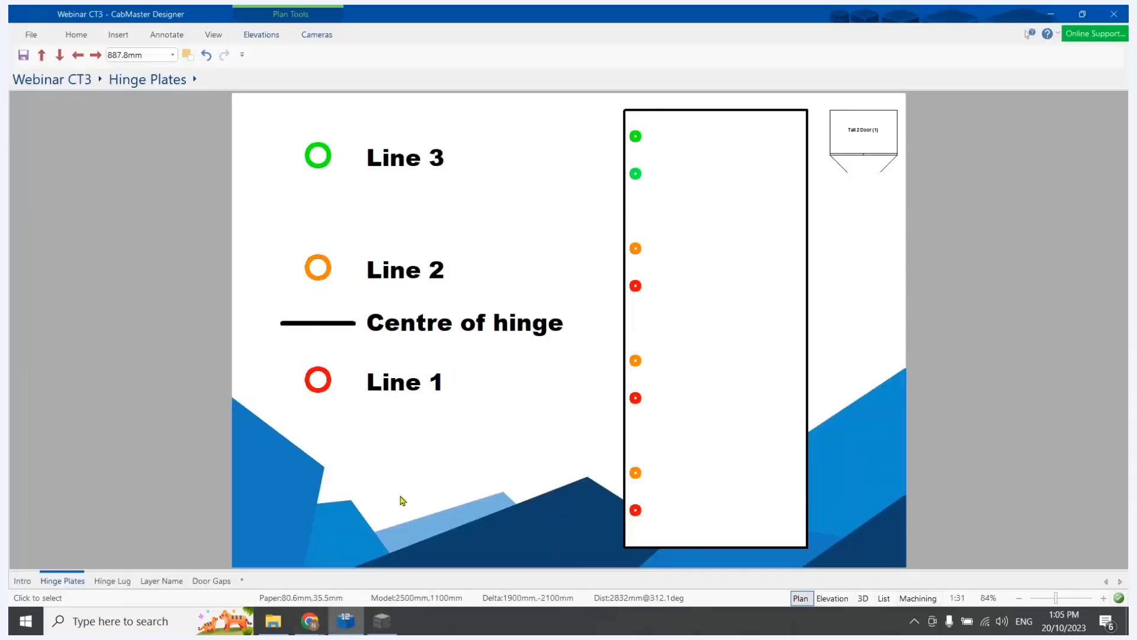
left_click(382, 621)
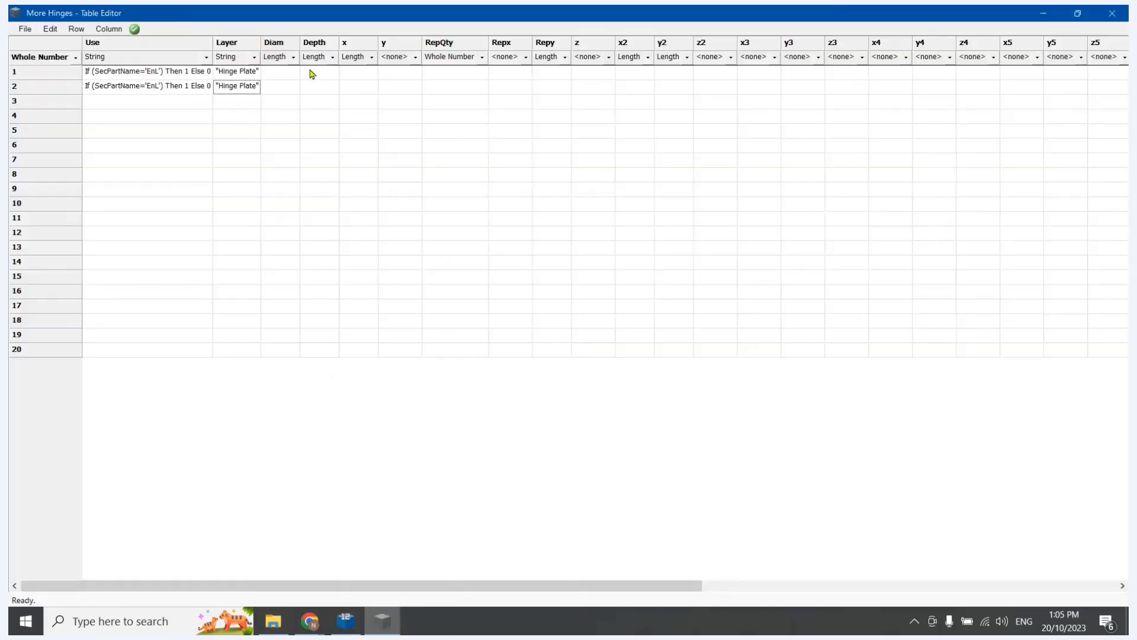
left_click(288, 75)
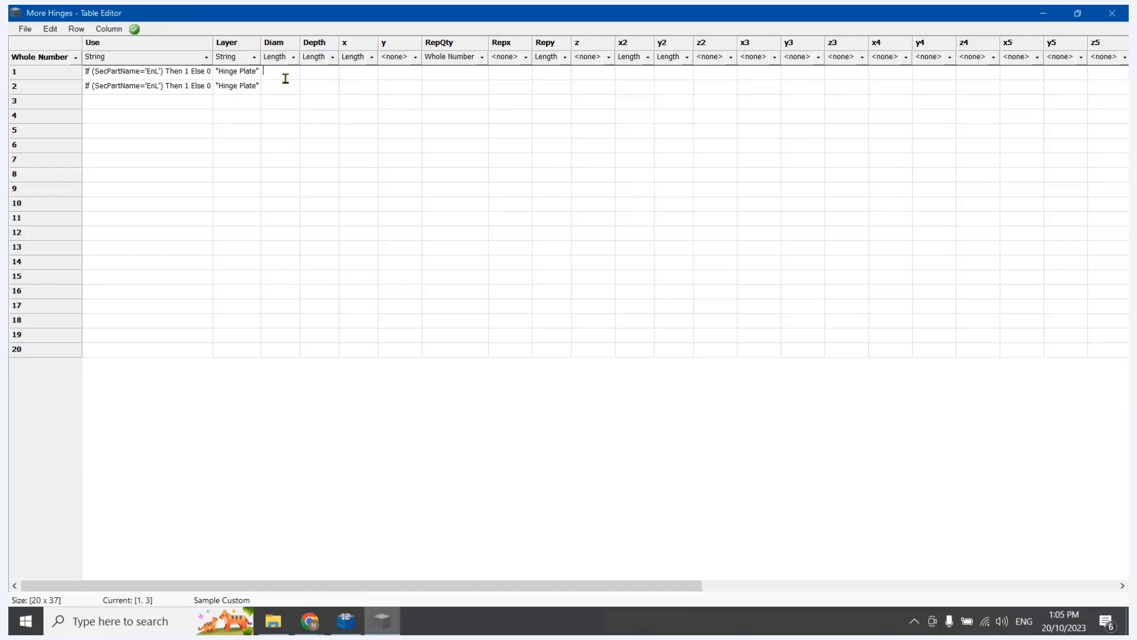
type("5mm")
key("Tab")
type("13mm")
key("Return")
- Copy row 1's 5mm Diam and 13mm Depth into row 2
key("Up")
key("ctrl+c")
key("Down")
key("ctrl+v")
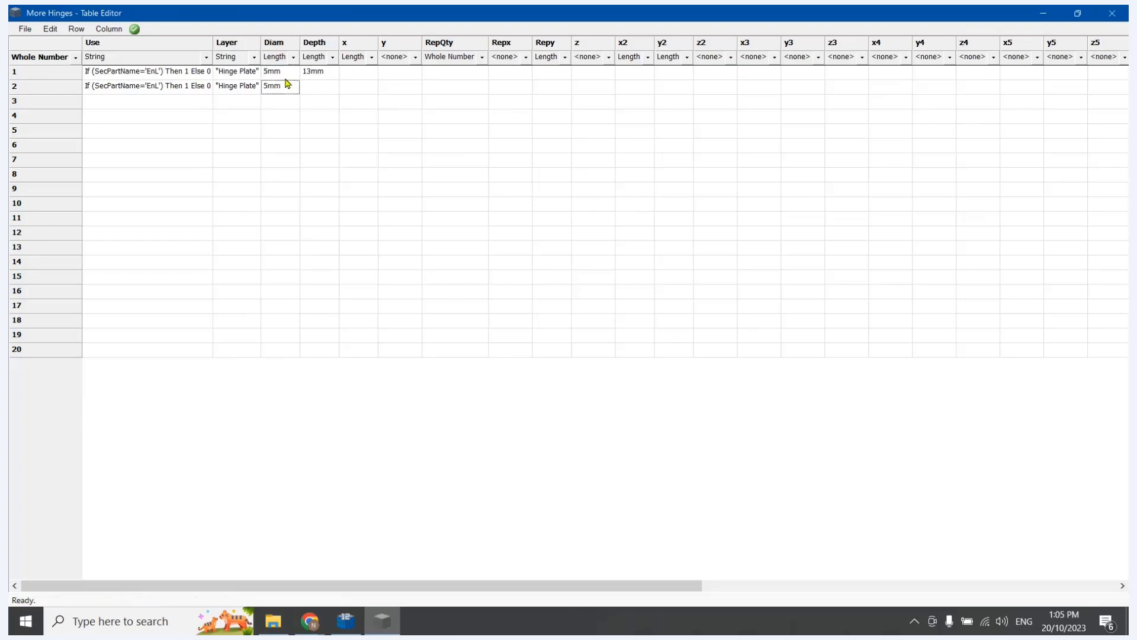
key("Right")
key("Up")
key("ctrl+c")
key("Down")
key("ctrl+v")
key("alt+Tab")
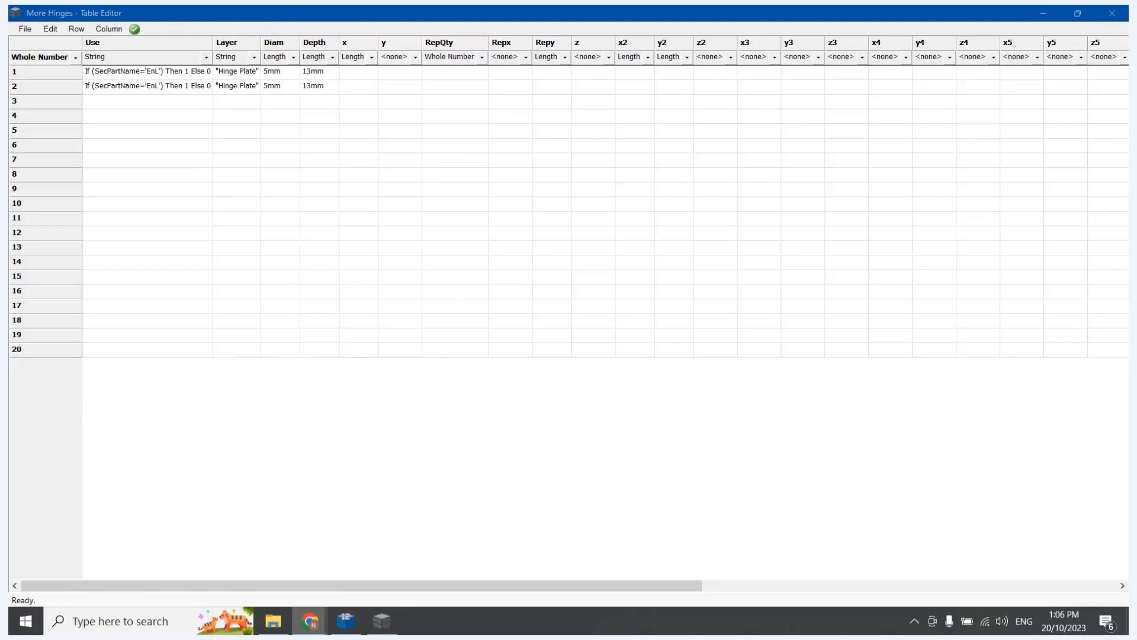
- Enter 37mm as row 1's x, change the y column's type to String, and enter 100mm as row 1's y
left_click(353, 72)
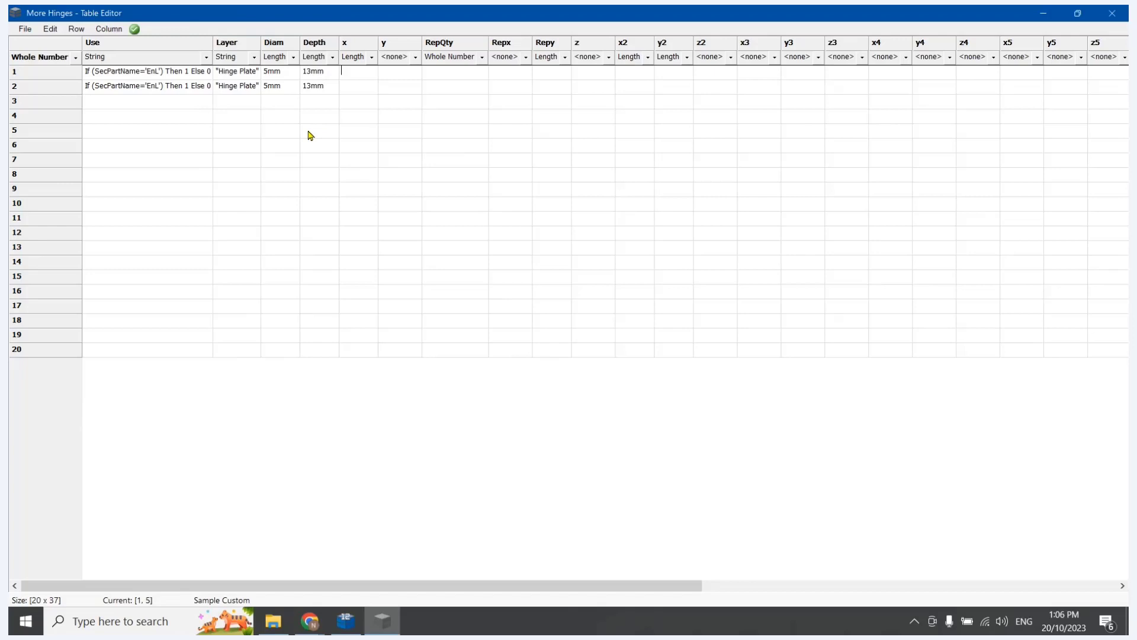
type("37mm")
key("Tab")
left_click(415, 58)
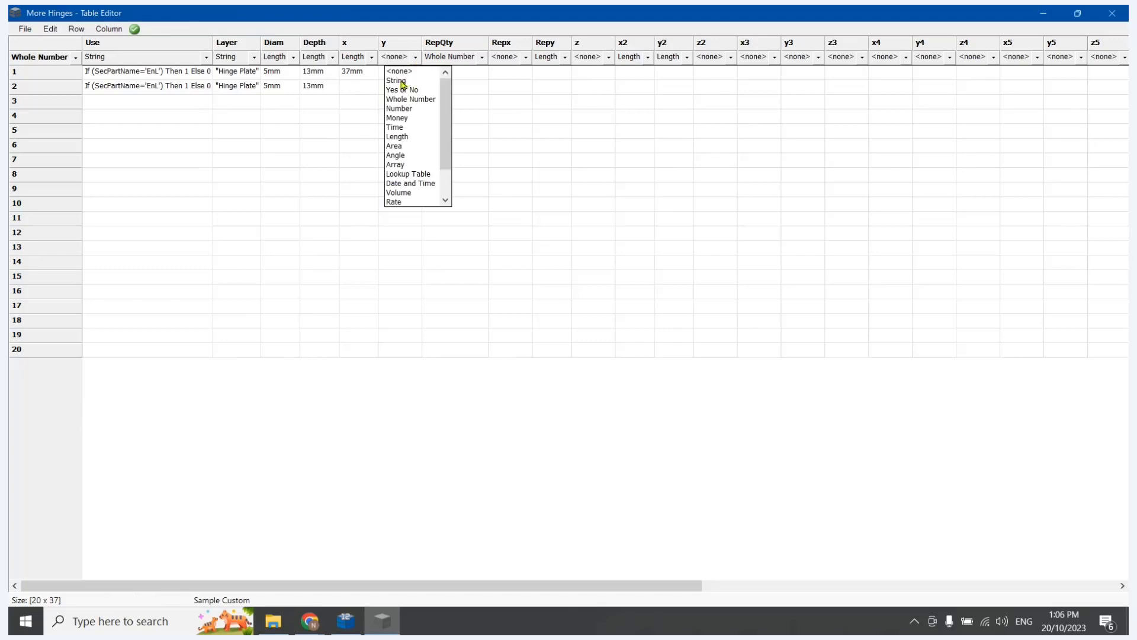
left_click(398, 81)
type("1")
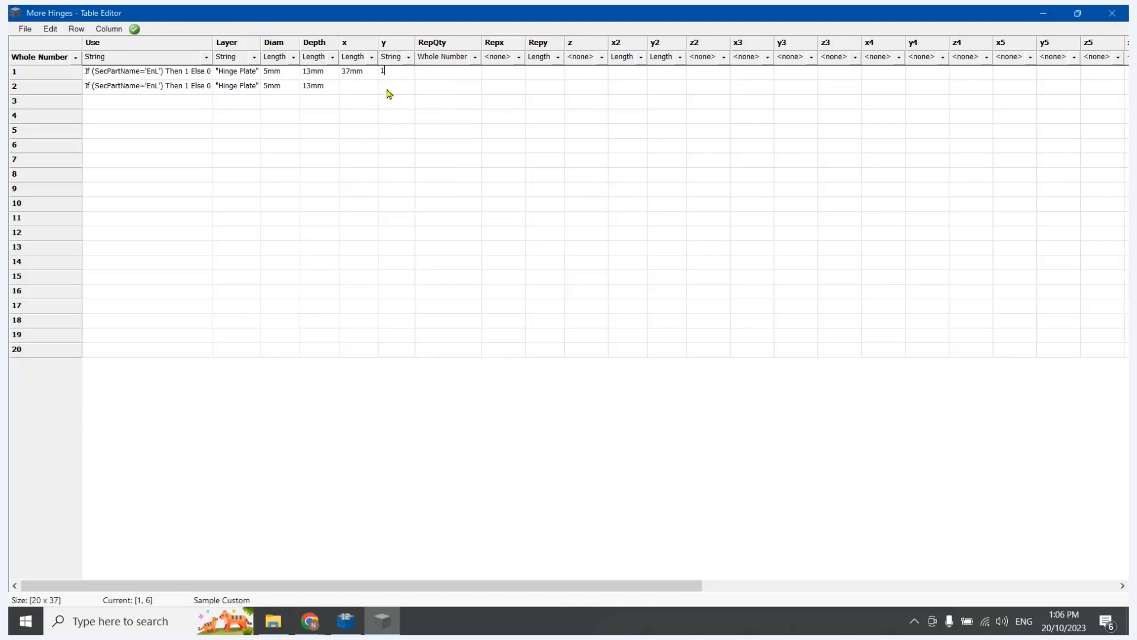
type("00mm")
left_click(392, 105)
- Copy the 37mm x value into row 2 and enter 100mm as row 2's y
left_click(358, 87)
left_click(354, 71)
key("ctrl+c")
left_click(355, 85)
key("ctrl+v")
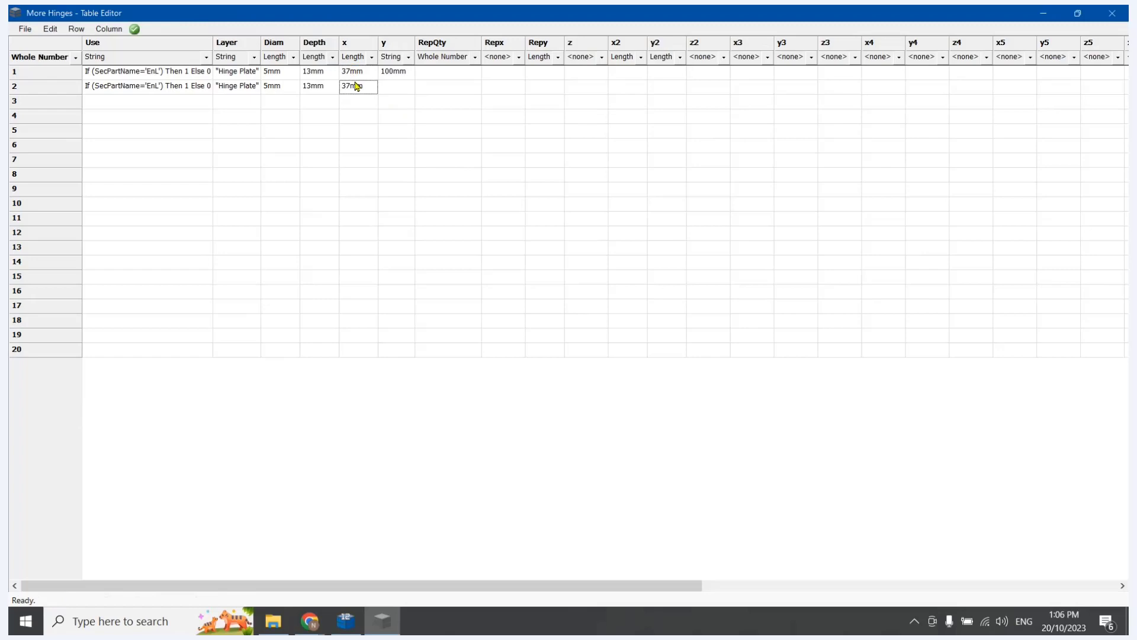
left_click(388, 89)
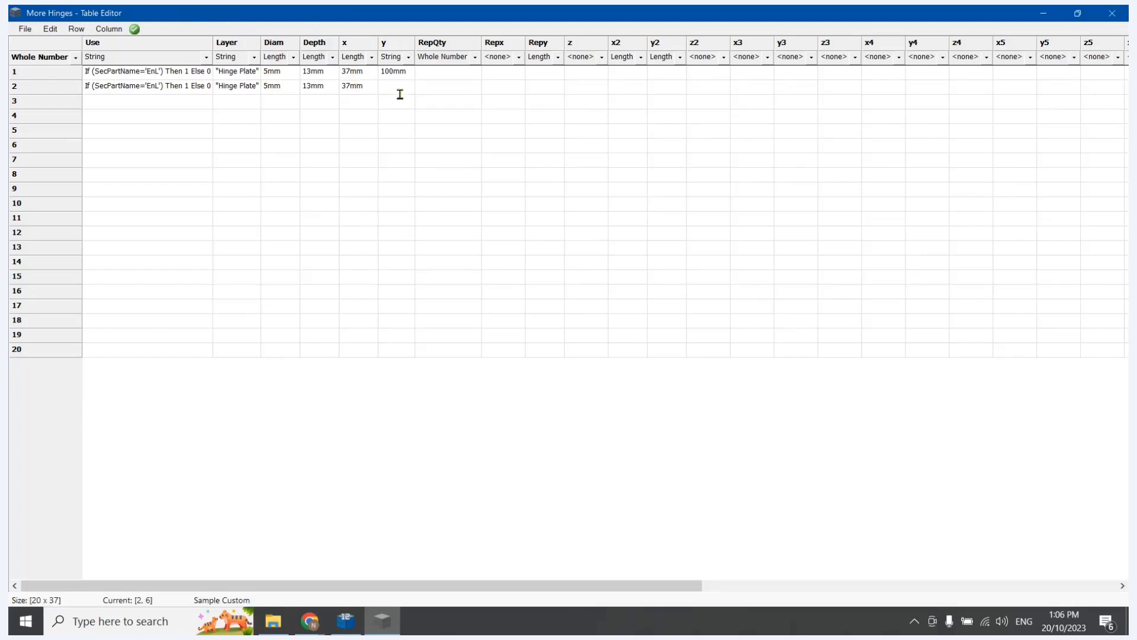
type("100mm")
- Extend row 1's y value to 100mm-16mm and widen the y column to fit
left_click(409, 71)
left_click(409, 71)
type("-16mm")
key("Return")
left_click(407, 88)
left_click_drag(415, 41, 440, 42)
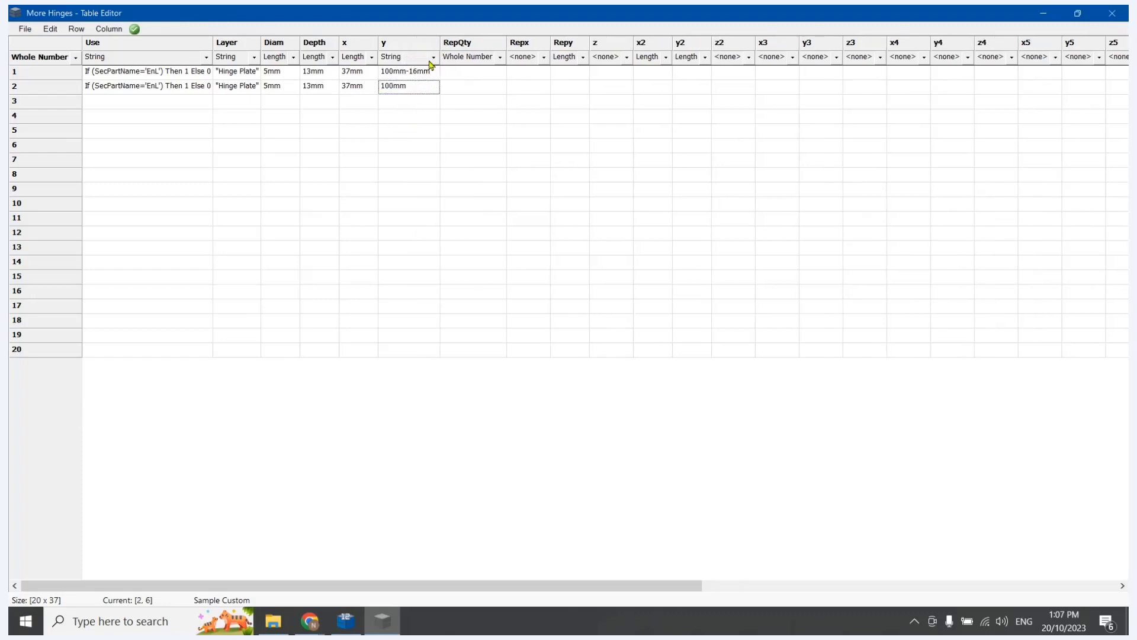
- Change the y column's type to Length and set row 2's y to 100mm+16mm
left_click(433, 57)
left_click(402, 138)
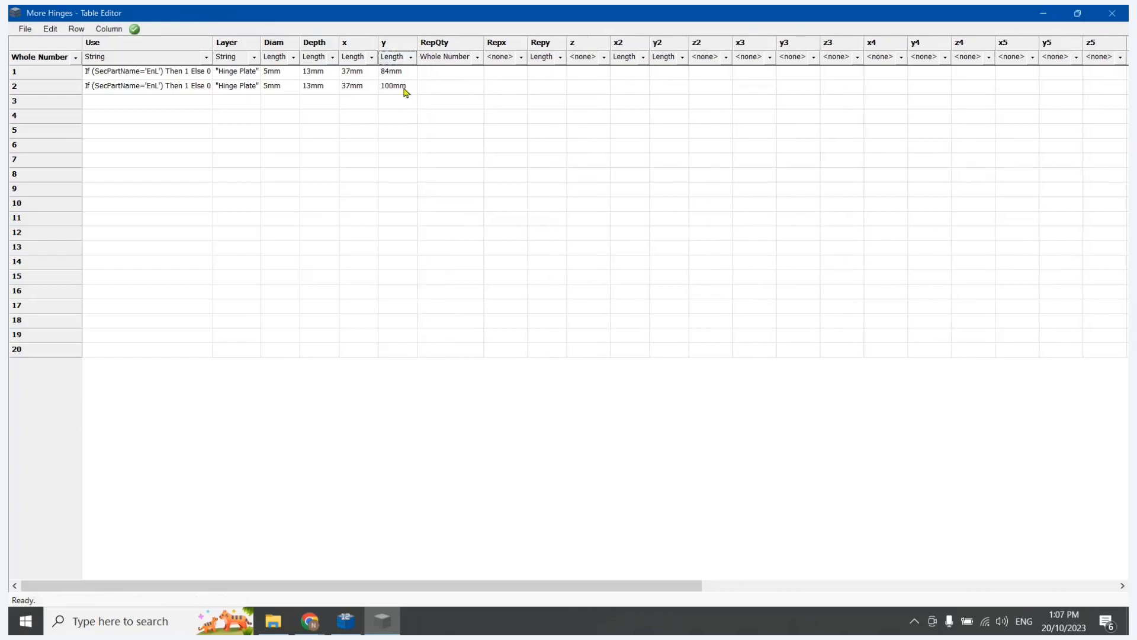
left_click(409, 84)
left_click(417, 85)
type("+")
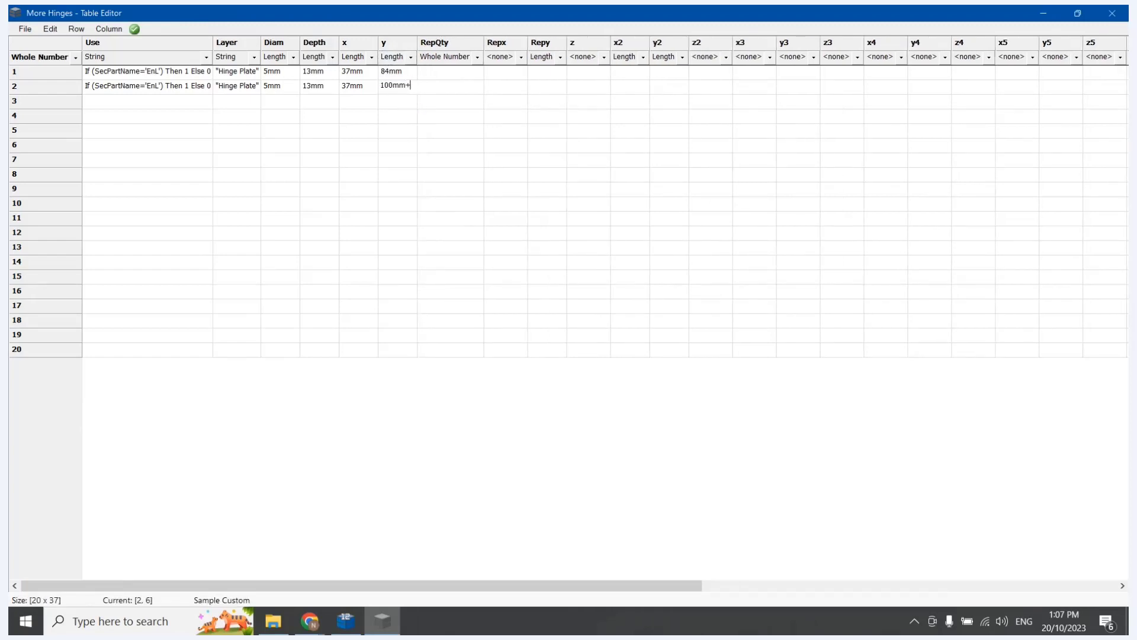
type("16mm")
key("Tab")
- Switch to CabMaster Designer and examine local property 12's definition under My Setup and its value under Job Setup, leaving the settings unchanged
left_click(448, 72)
left_click(355, 622)
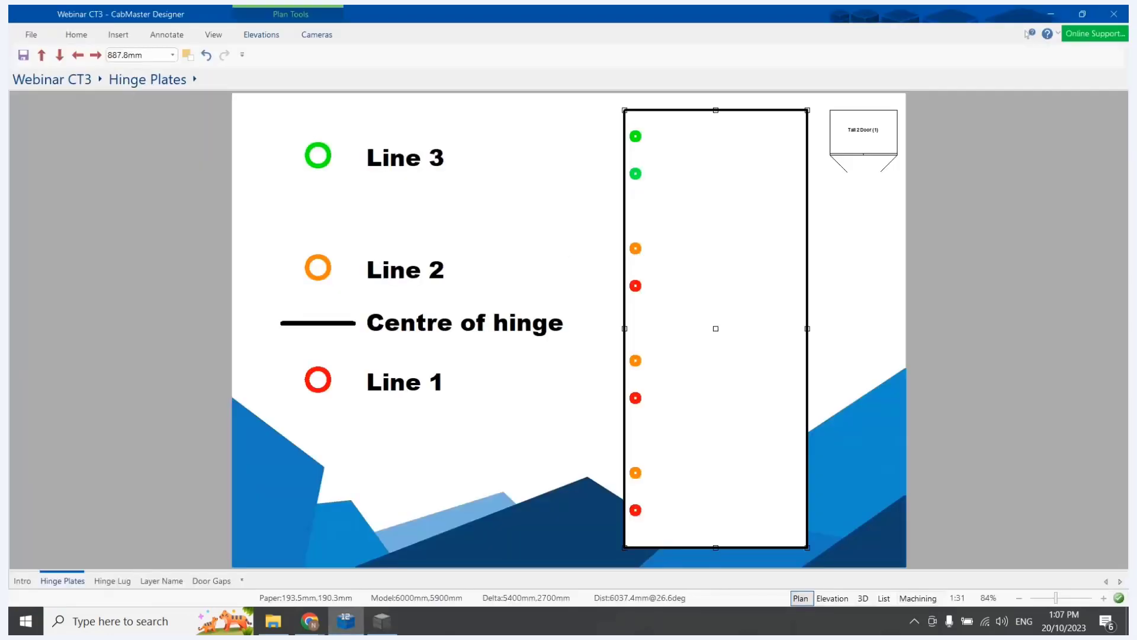
double_click(828, 134)
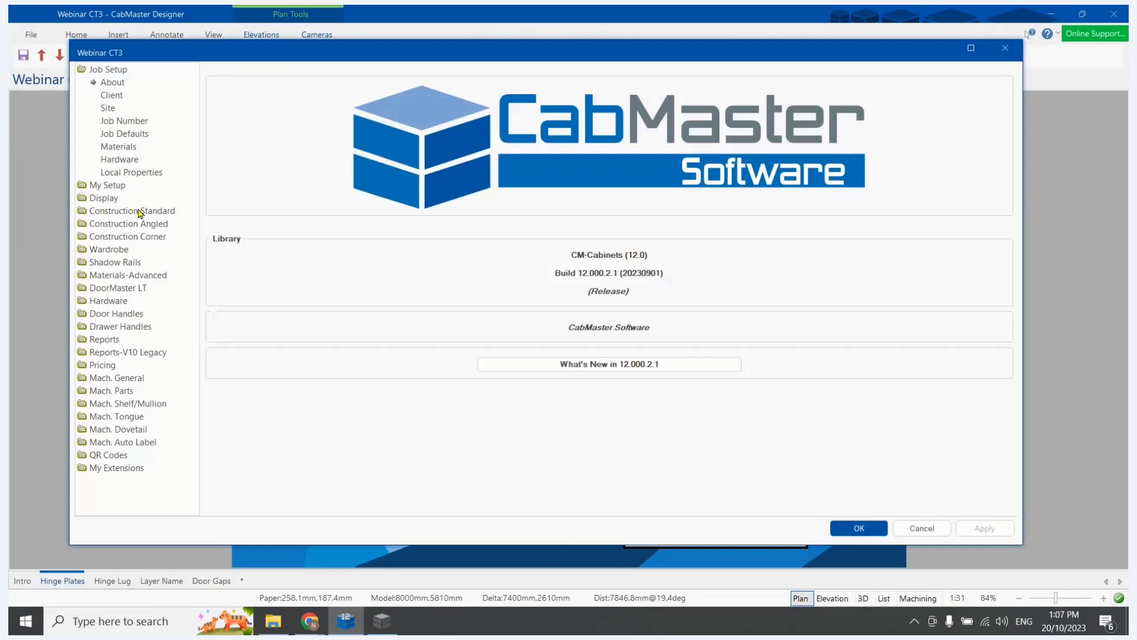
left_click(116, 185)
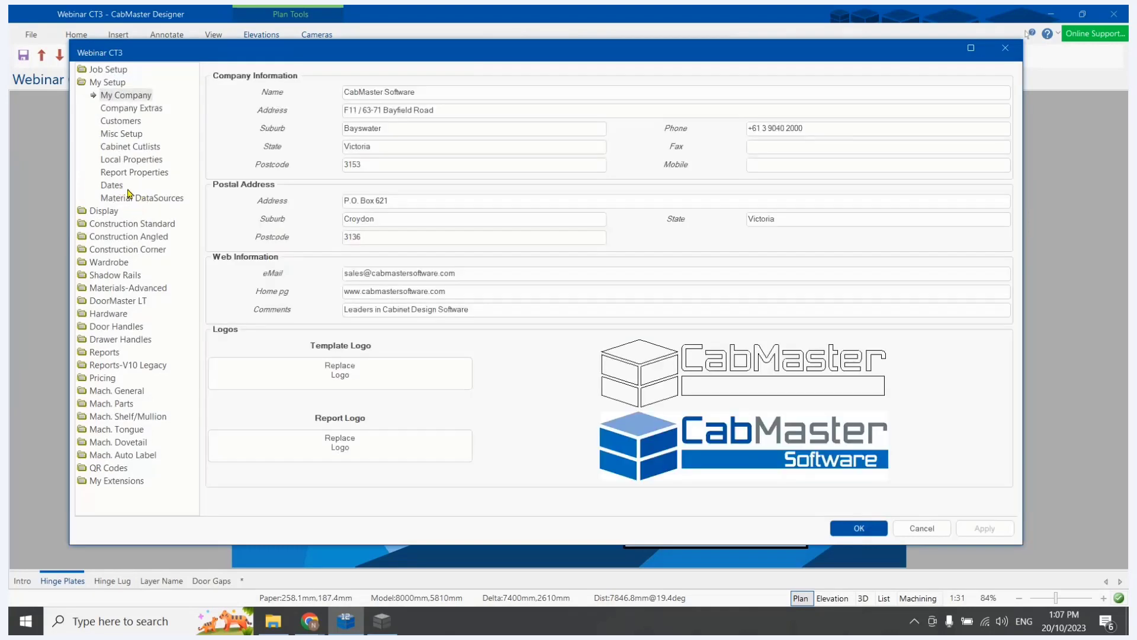
left_click(131, 163)
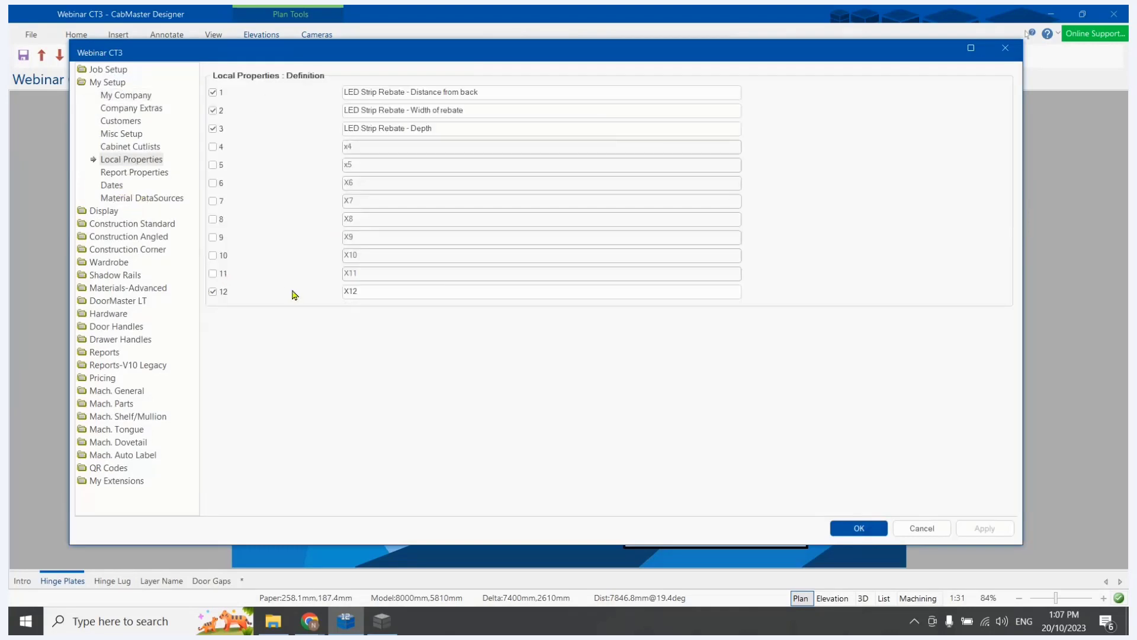
left_click(379, 291)
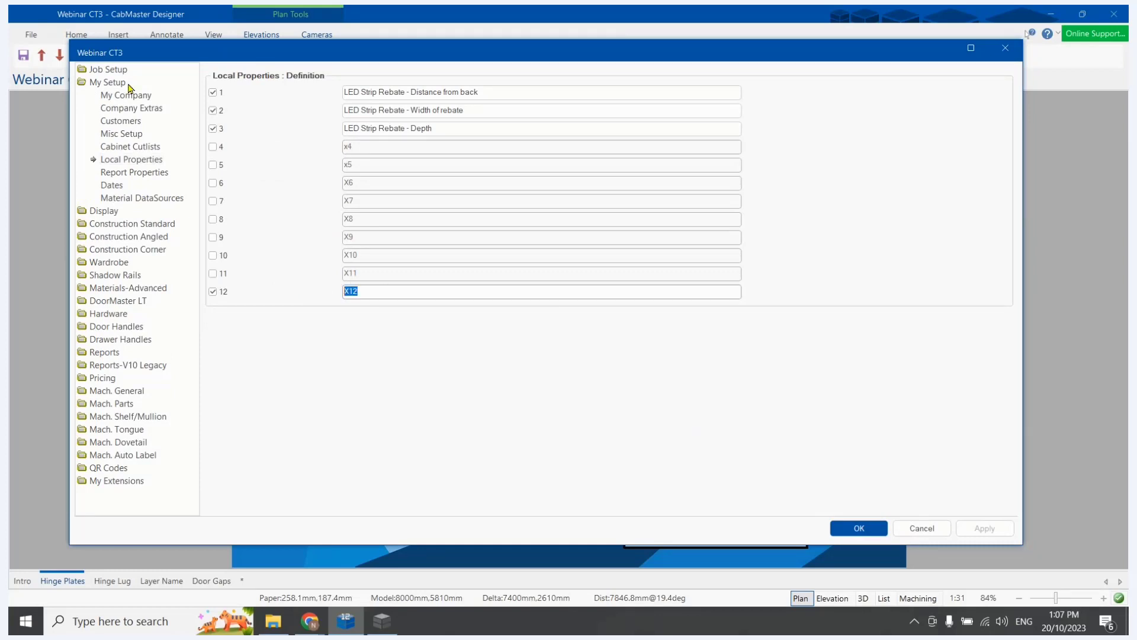
left_click(118, 70)
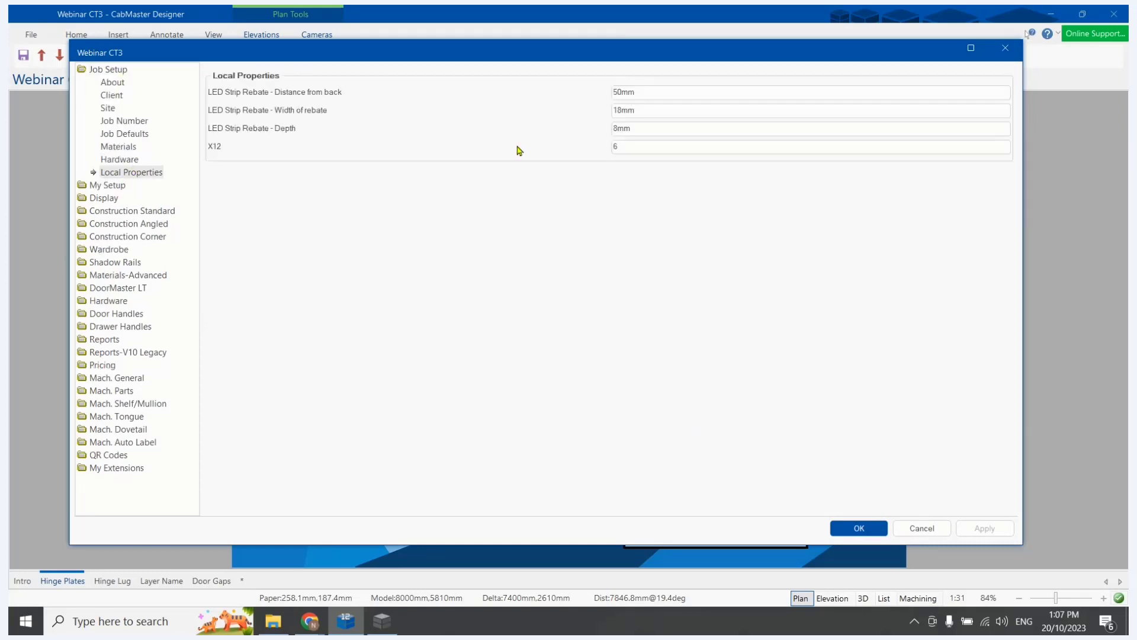
left_click(628, 147)
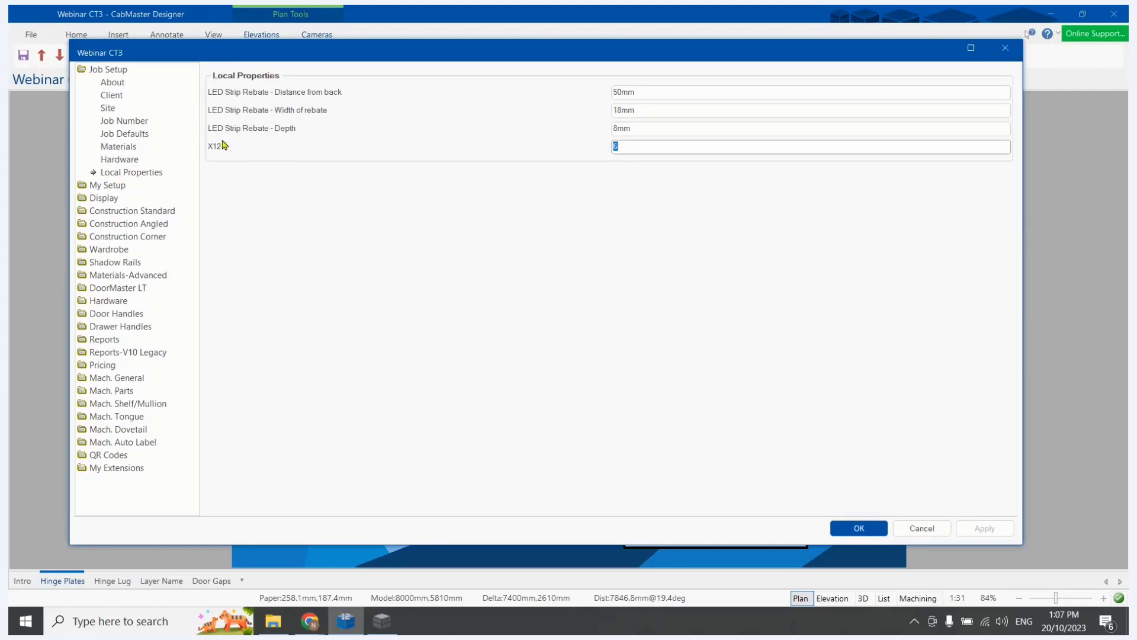
left_click(1005, 48)
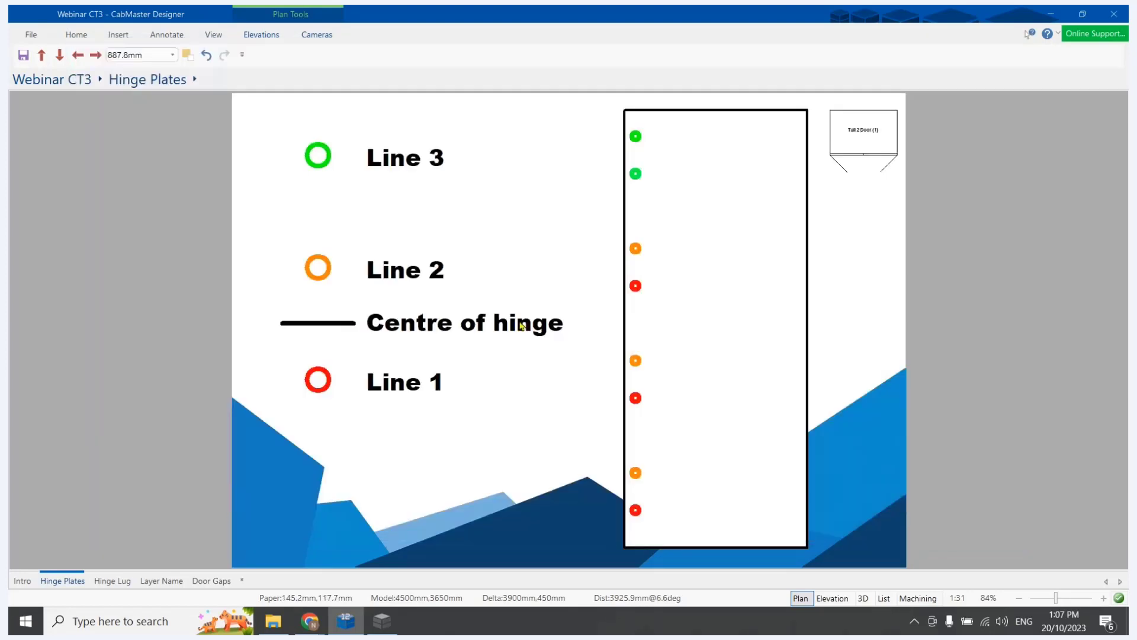
- Switch to the More Hinges table, try DefIn[12] as row 1's RepQty and change the RepQty column's type to String
left_click(275, 629)
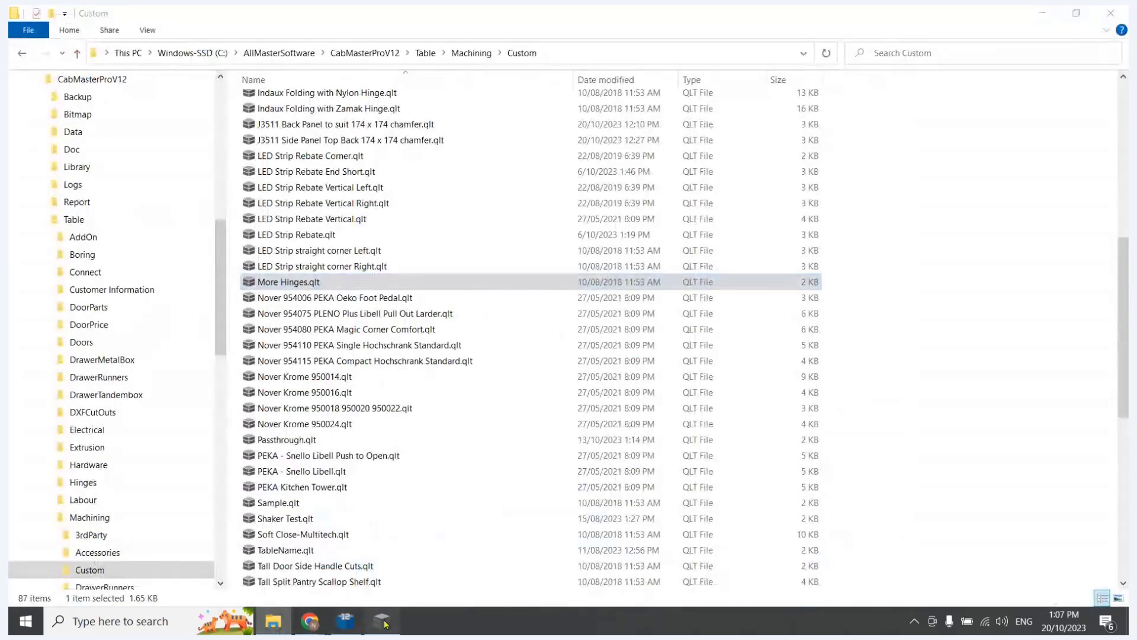
left_click(382, 622)
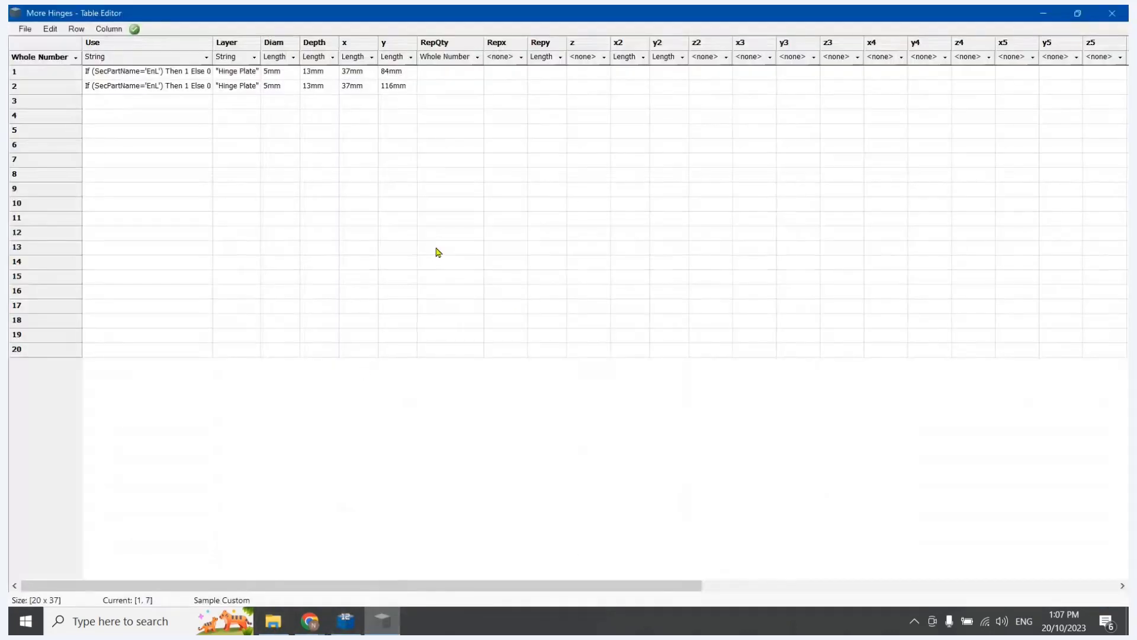
left_click(443, 75)
double_click(454, 76)
type("DefIn[12")
key("Return")
left_click(477, 60)
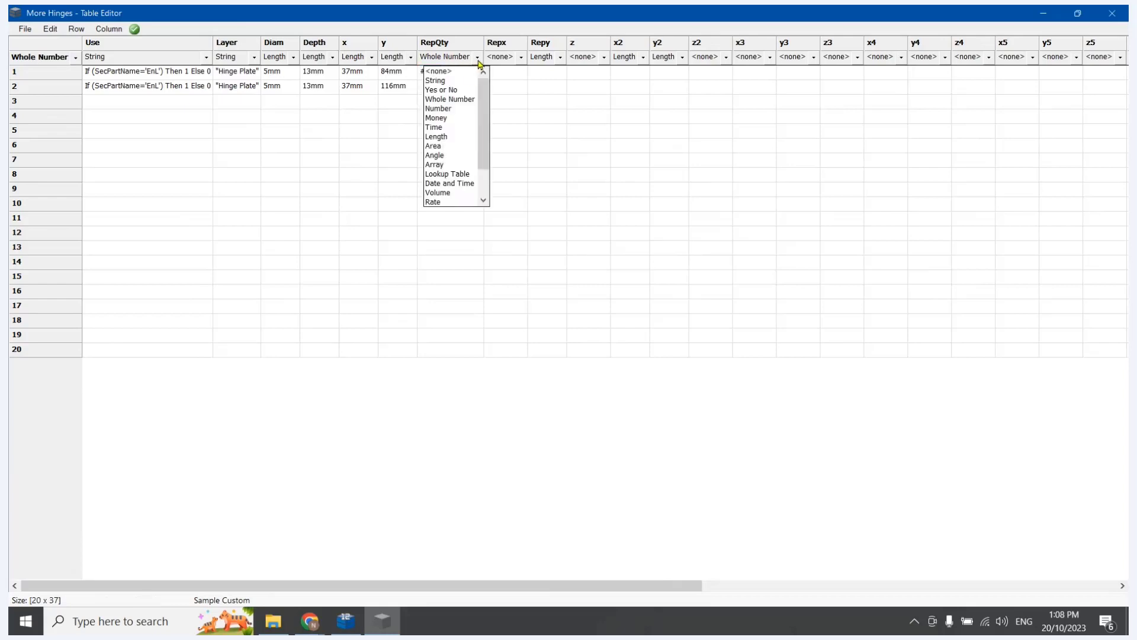
left_click(450, 81)
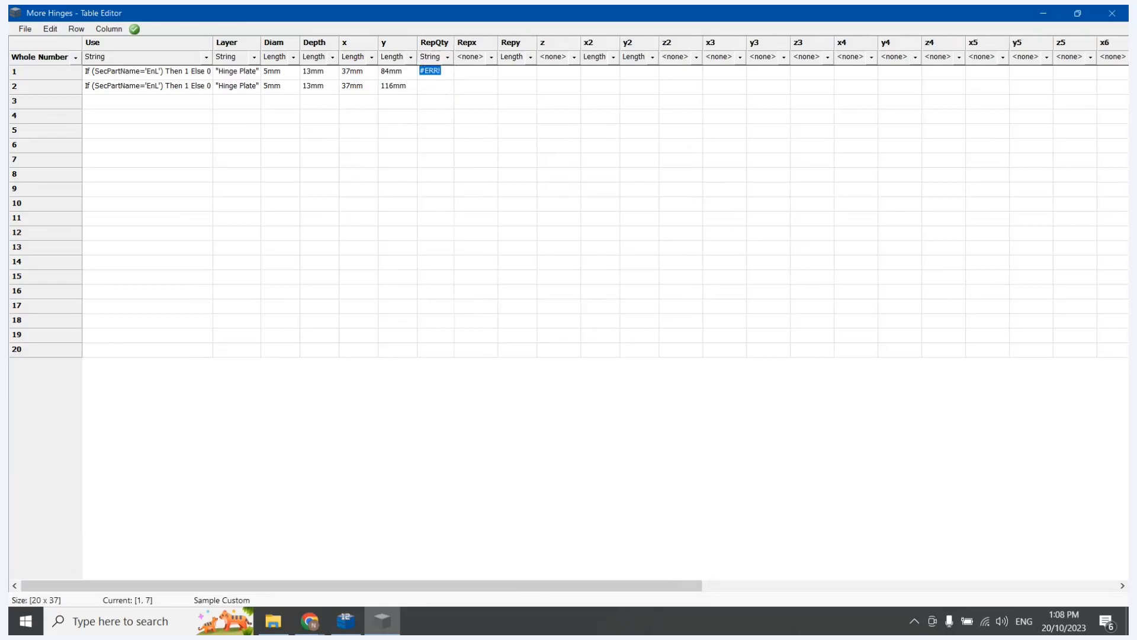
- Enter DefIn[12] as row 1's RepQty and copy it into row 2
type("DefIn[12")
key("Return")
key("Up")
key("ctrl+c")
key("Down")
key("ctrl+v")
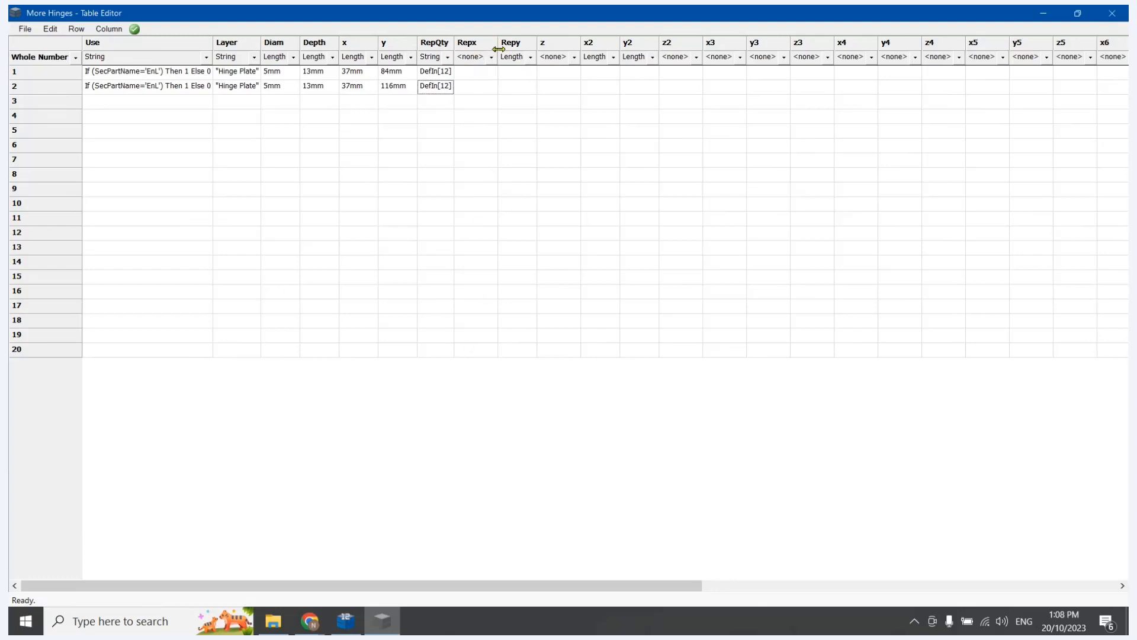
- Switch to CabMaster Designer to examine the Hinge Plates drawing, and return to the More Hinges table
left_click(507, 73)
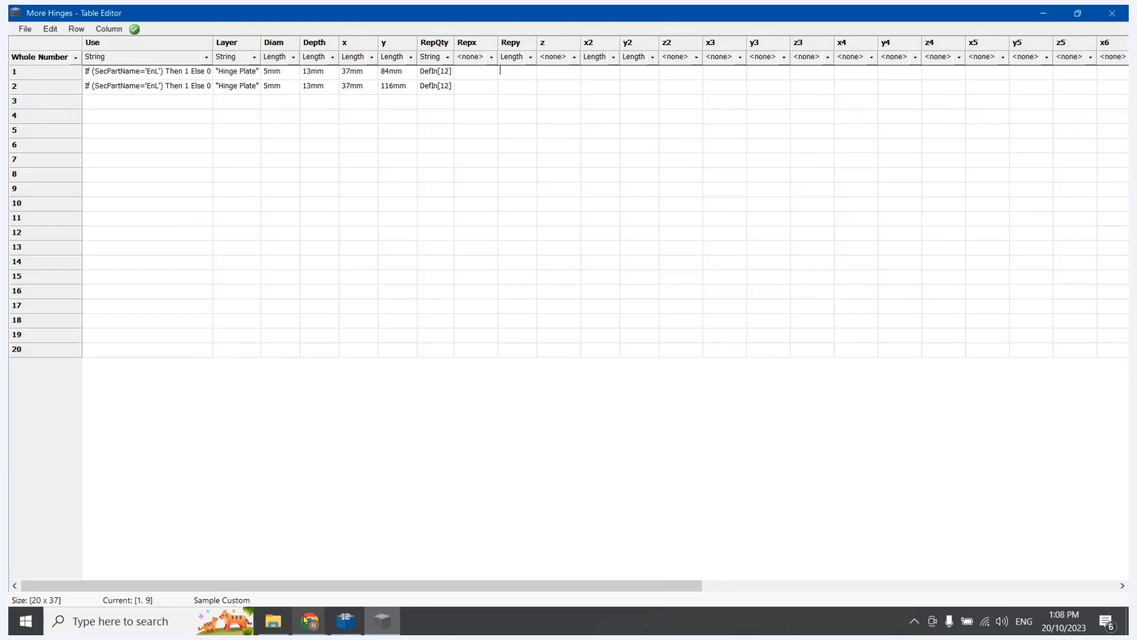
left_click(346, 620)
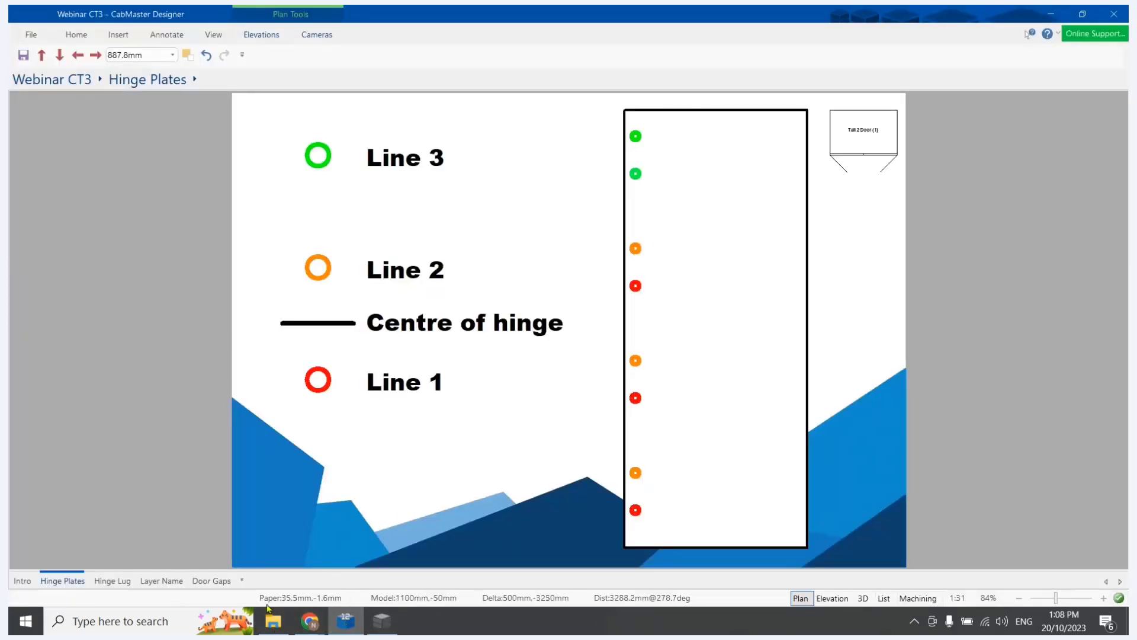
mouse_move(280, 624)
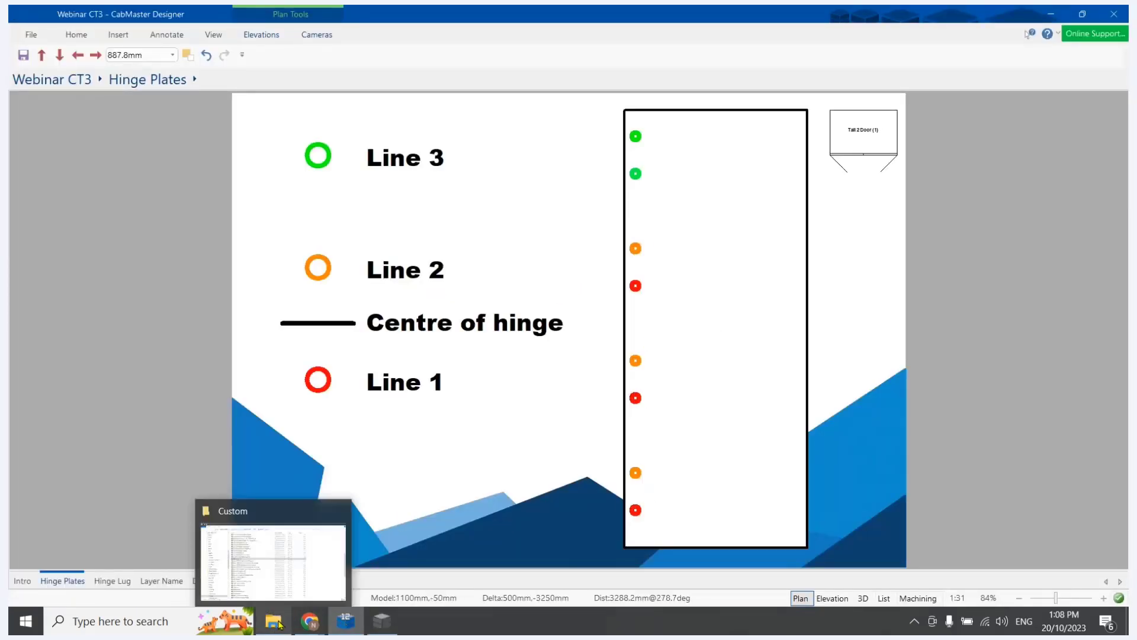
left_click(273, 562)
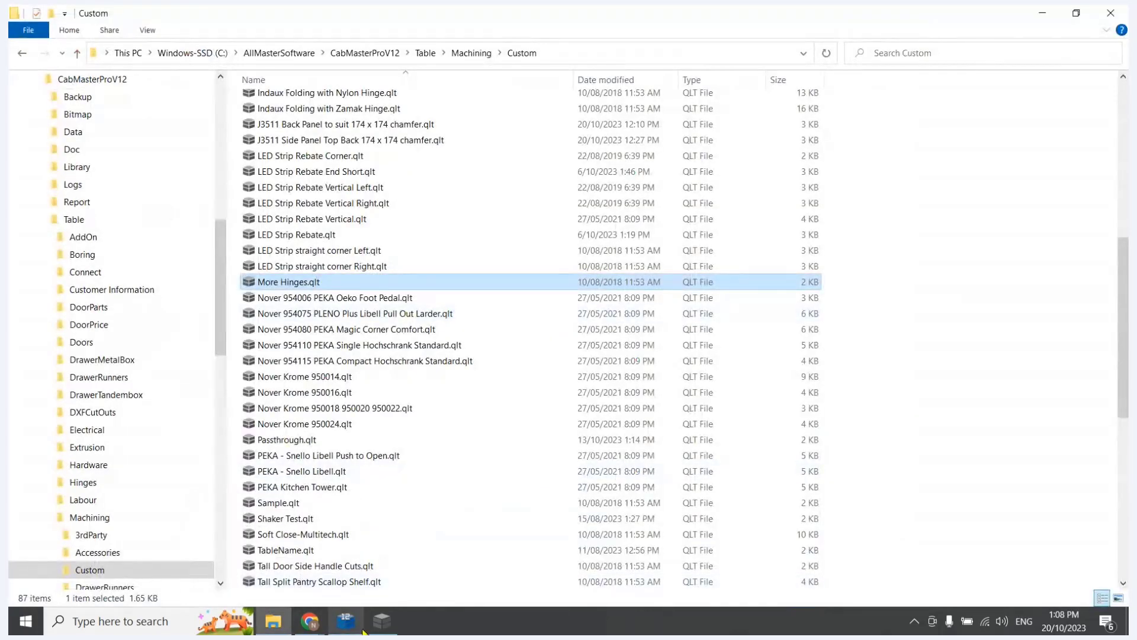
left_click(379, 621)
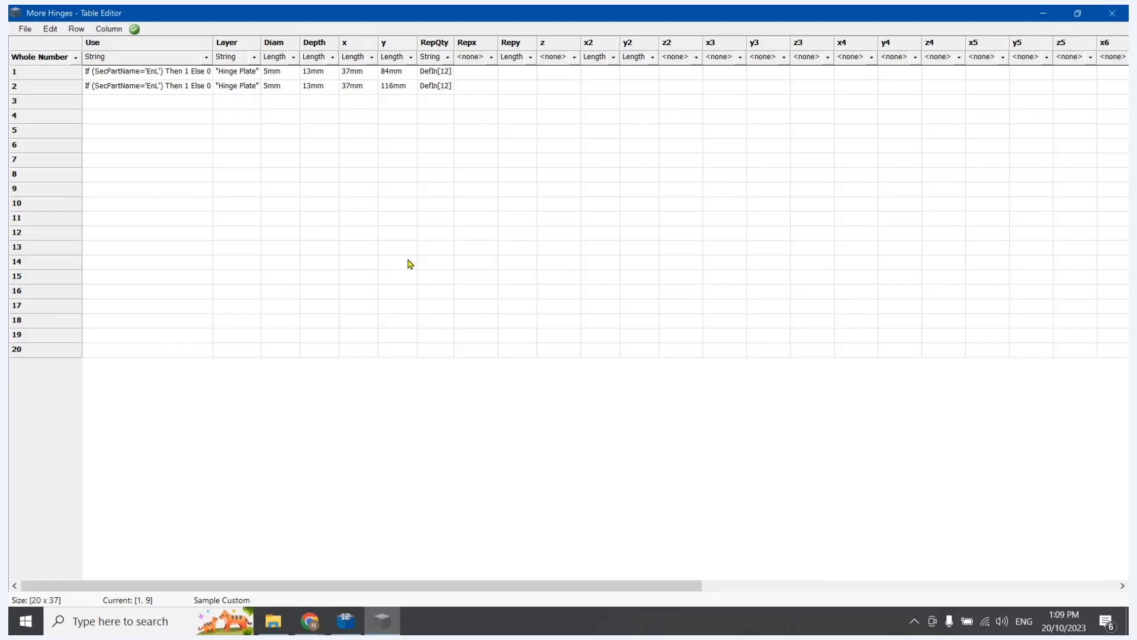
left_click(349, 622)
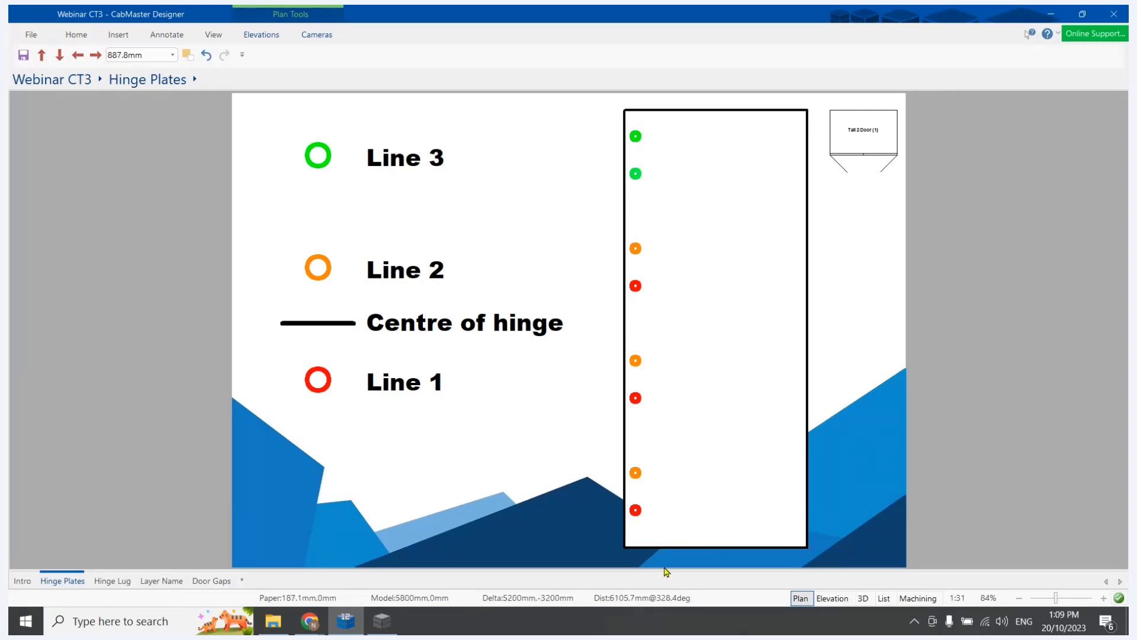
left_click(384, 621)
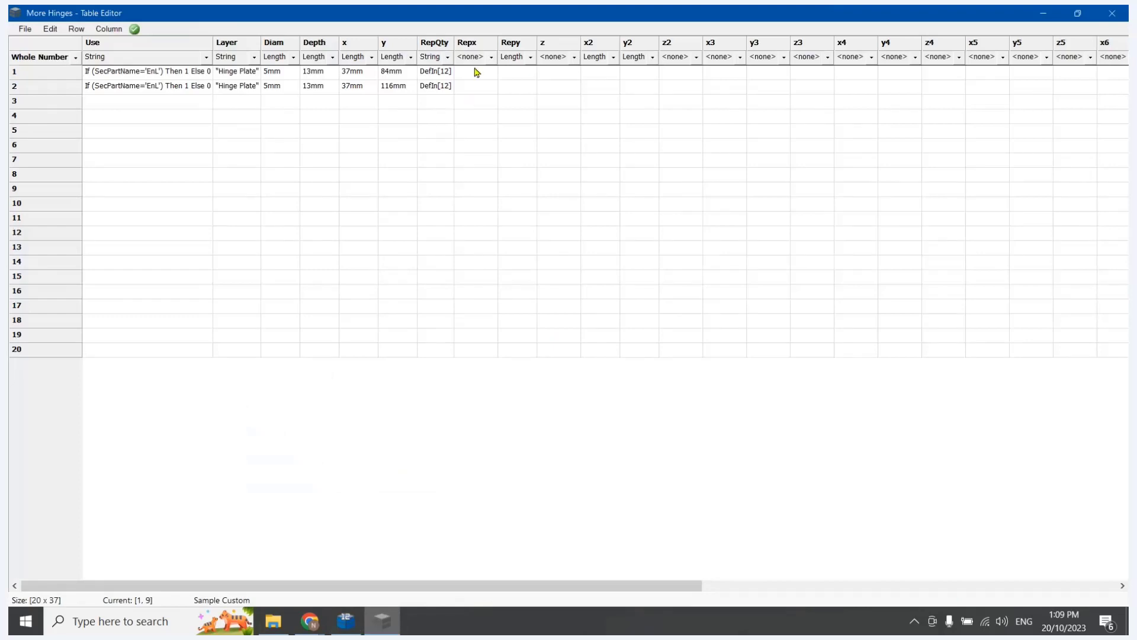
- Try CoDimY/DefIn[12] as row 1's Repy value and change the Repy column's type to String
left_click(521, 75)
left_click(517, 73)
type("CoDim")
type("In[12]")
left_click(544, 145)
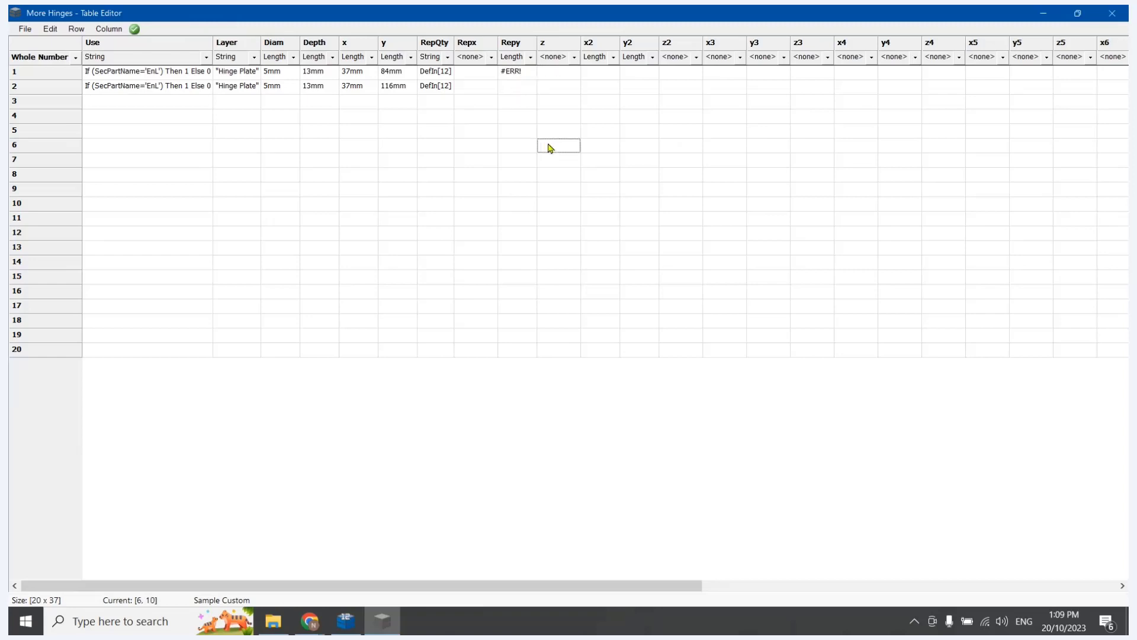
left_click(530, 58)
left_click(516, 80)
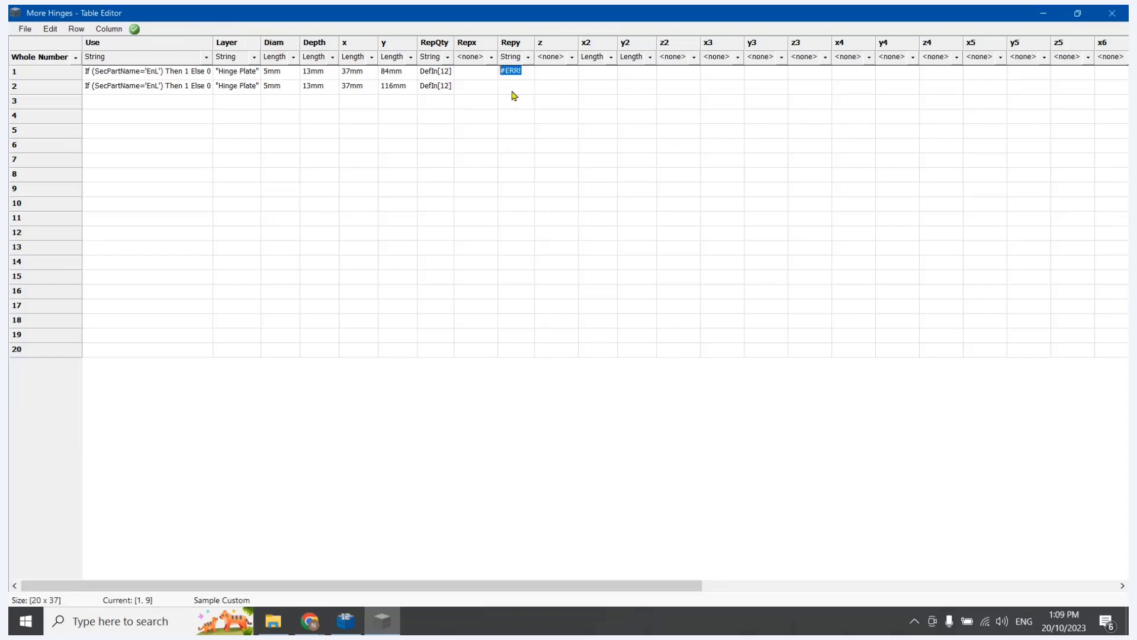
- Enter CoDimY/DefIn[12] as row 1's Repy and copy it into row 2
type("CoDimY/DefIn[12]")
left_click(532, 120)
double_click(520, 76)
key("ctrl+c")
left_click(520, 88)
key("ctrl+v")
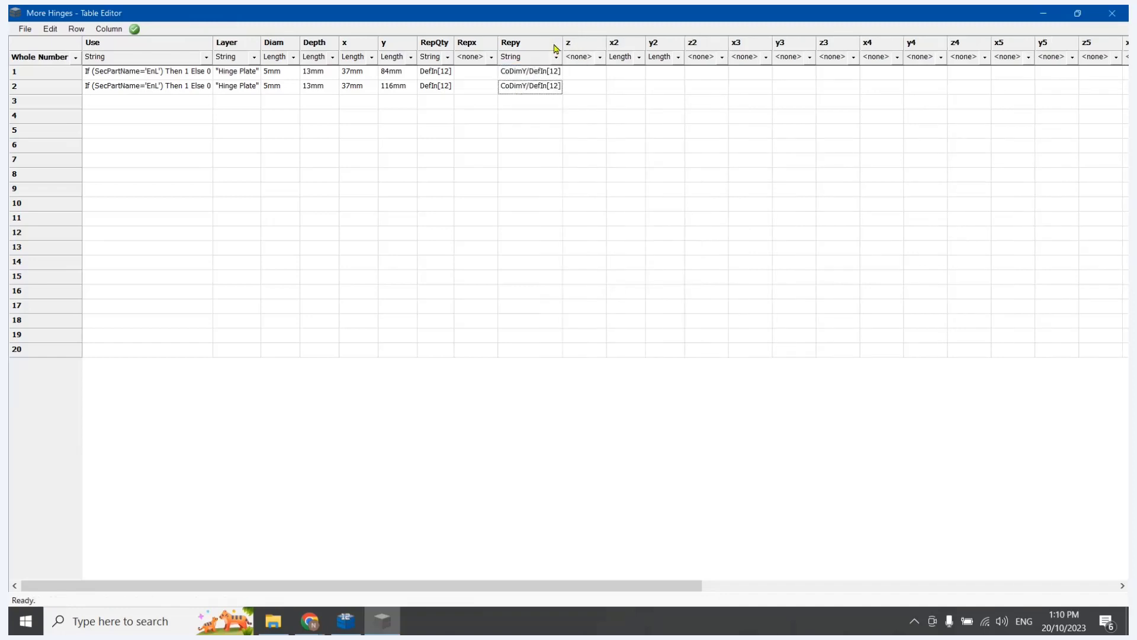
- Set the z value to 1 in rows 1 and 2
left_click(583, 72)
type("1")
left_click(580, 87)
type("1")
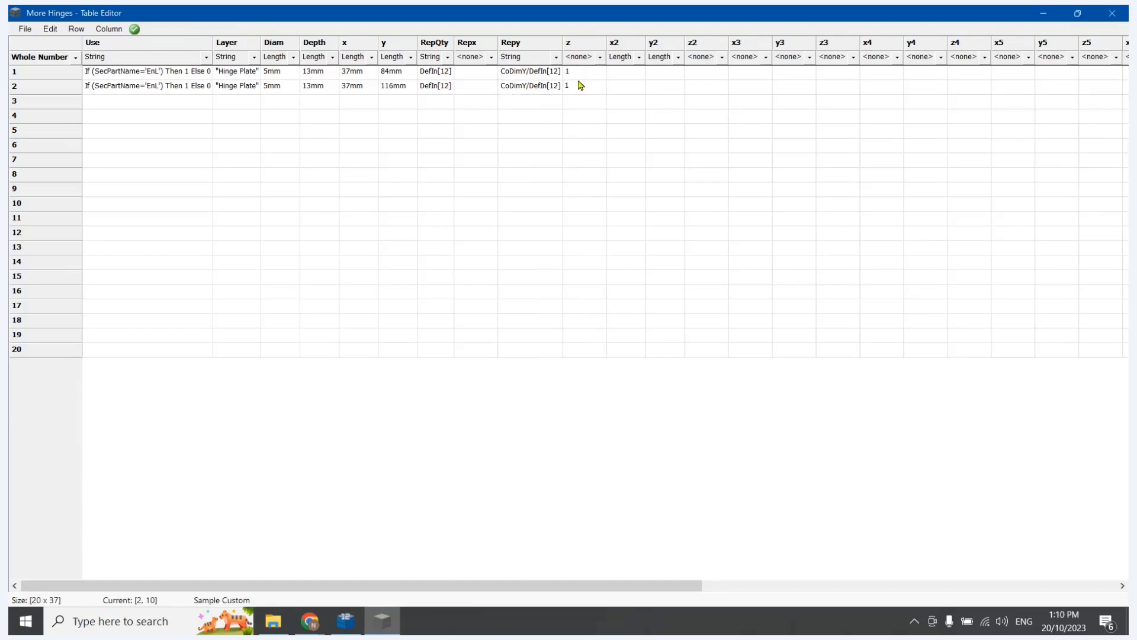
- Save and close the More Hinges table, and re-import and recalculate all cabinets in CabMaster Designer
left_click(327, 132)
left_click_drag(477, 173, 476, 159)
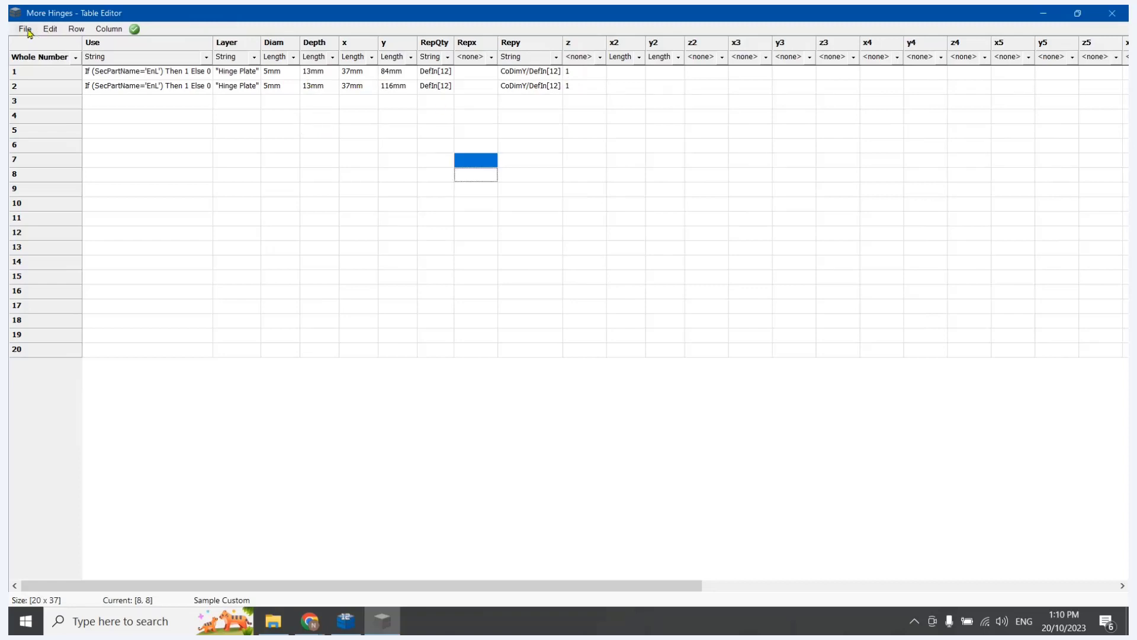
left_click(26, 29)
left_click(44, 73)
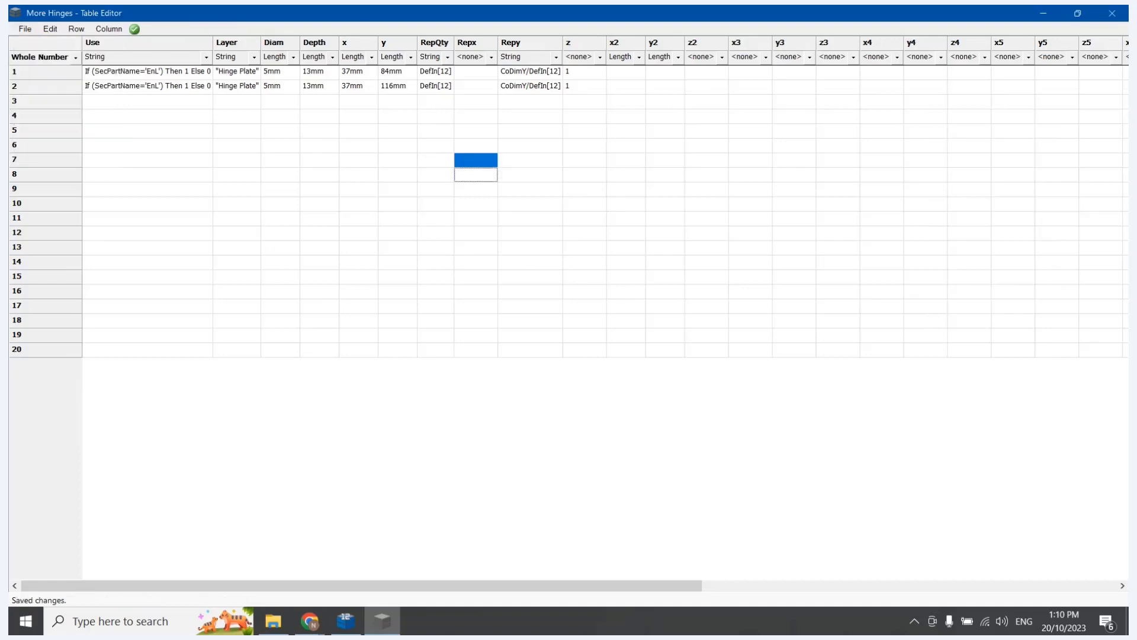
left_click(1111, 13)
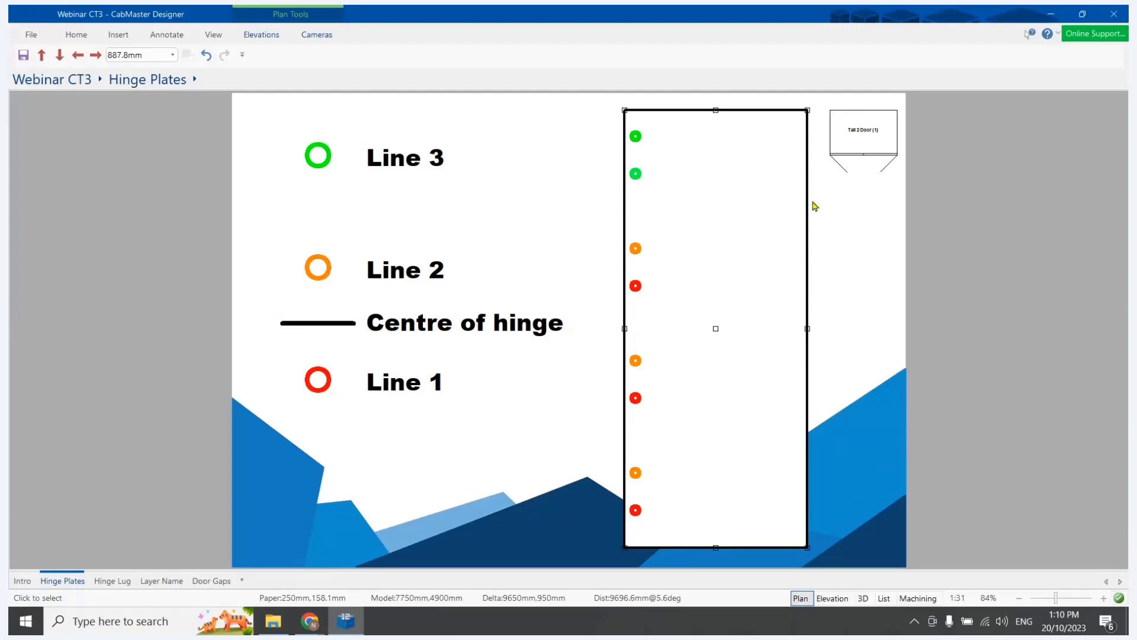
key("F5")
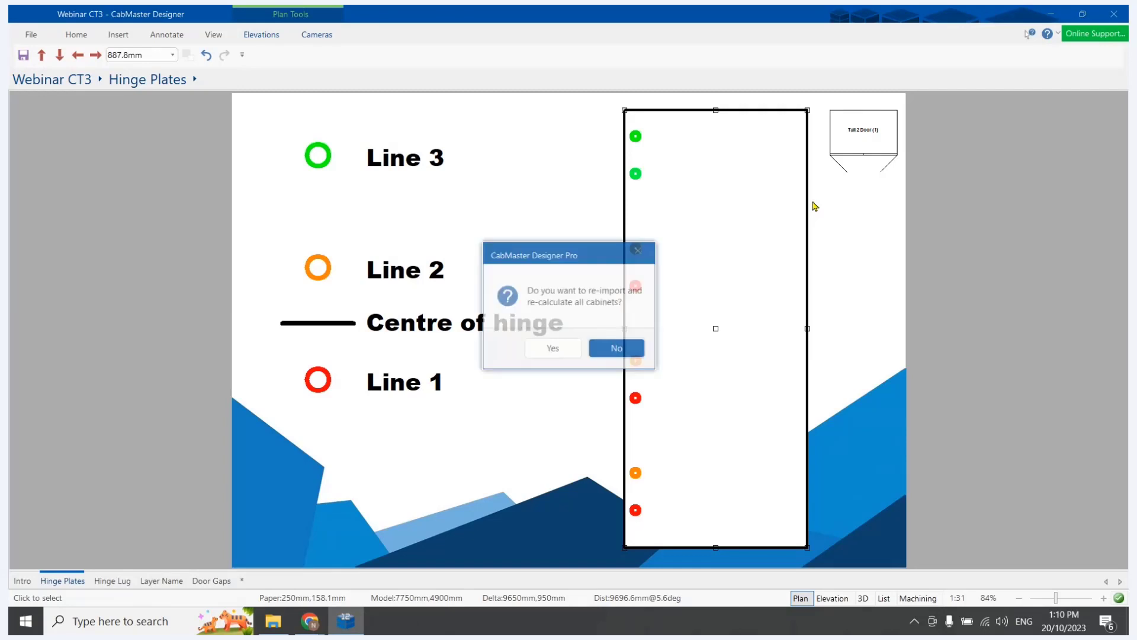
key("y")
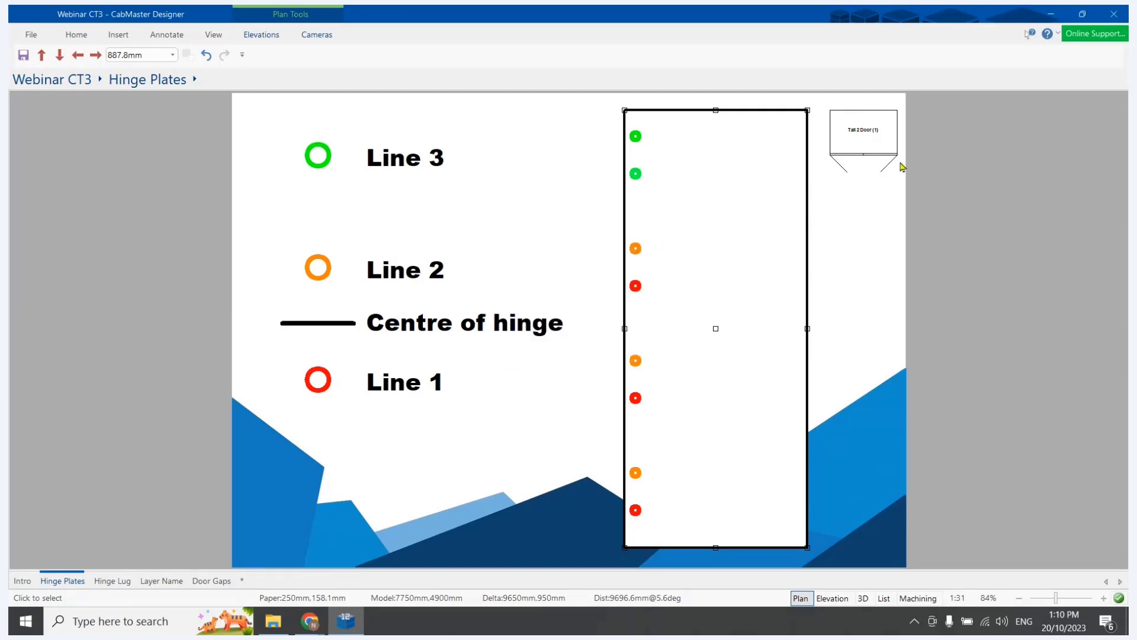
- Examine the hinge plate holes along the left end in the Tall 2 Door cabinet's whole-cabinet machining preview, and close the cabinet
double_click(882, 139)
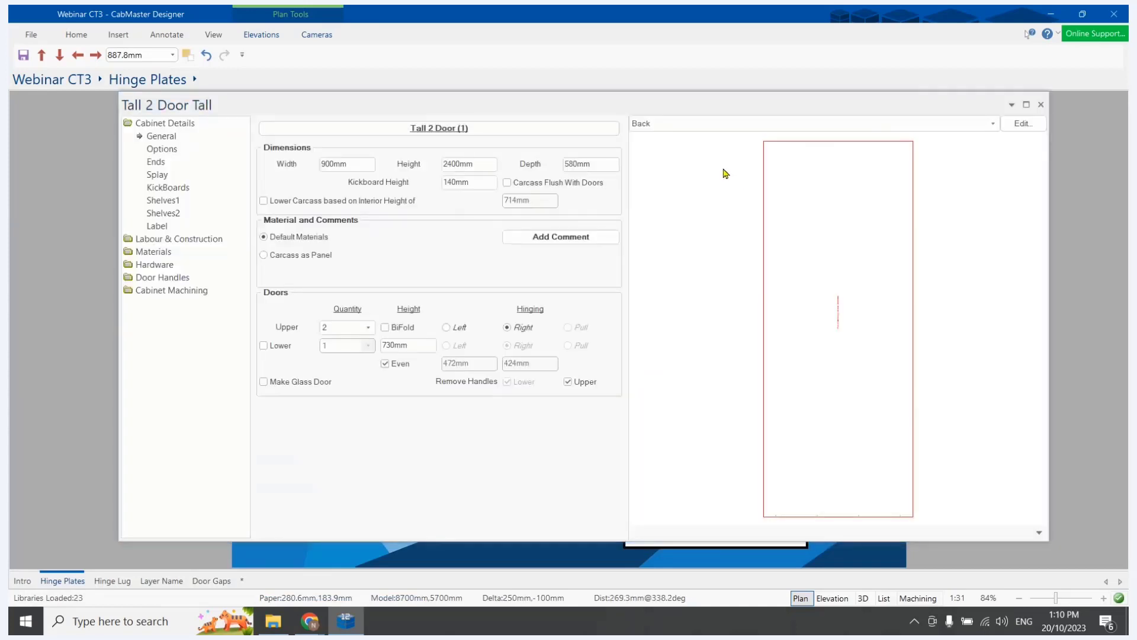
left_click(168, 294)
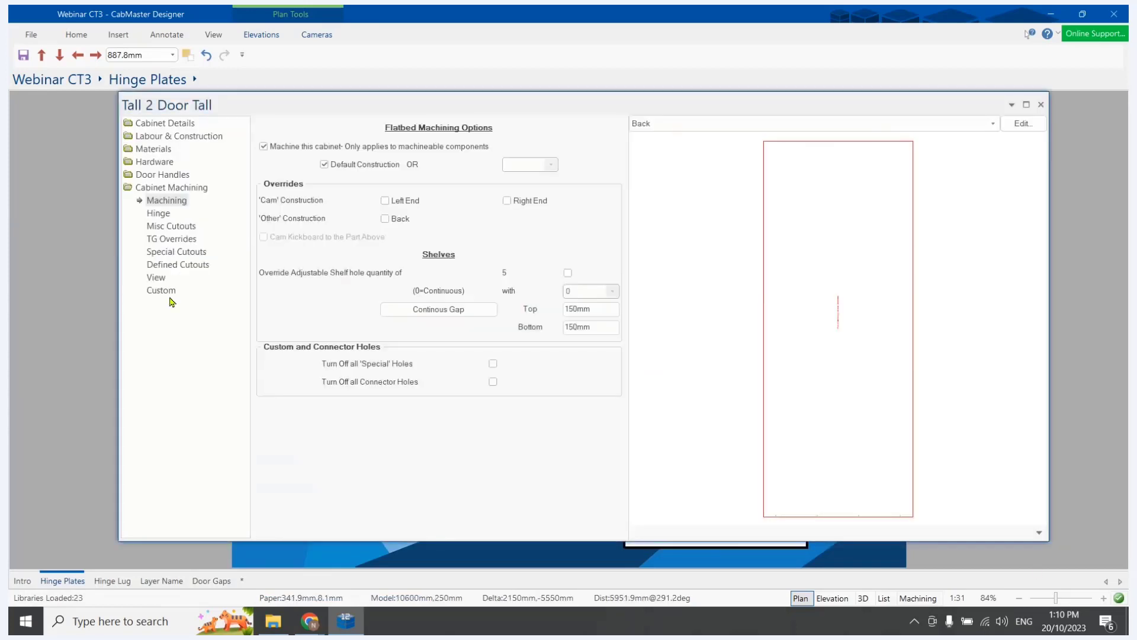
left_click(156, 278)
left_click(309, 165)
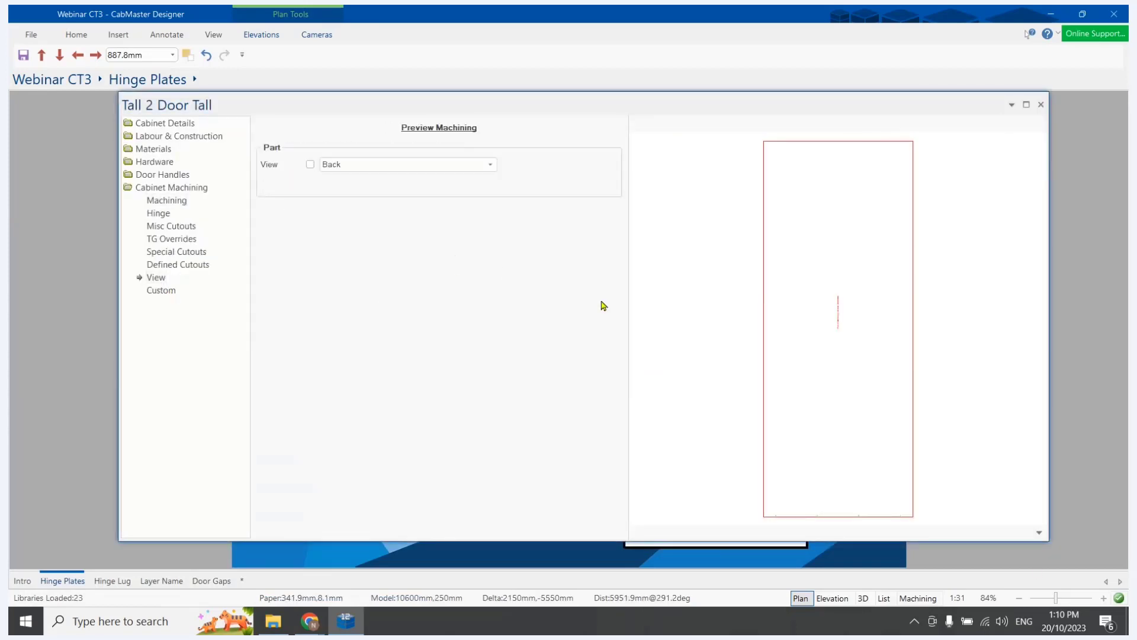
left_click_drag(767, 325, 821, 303)
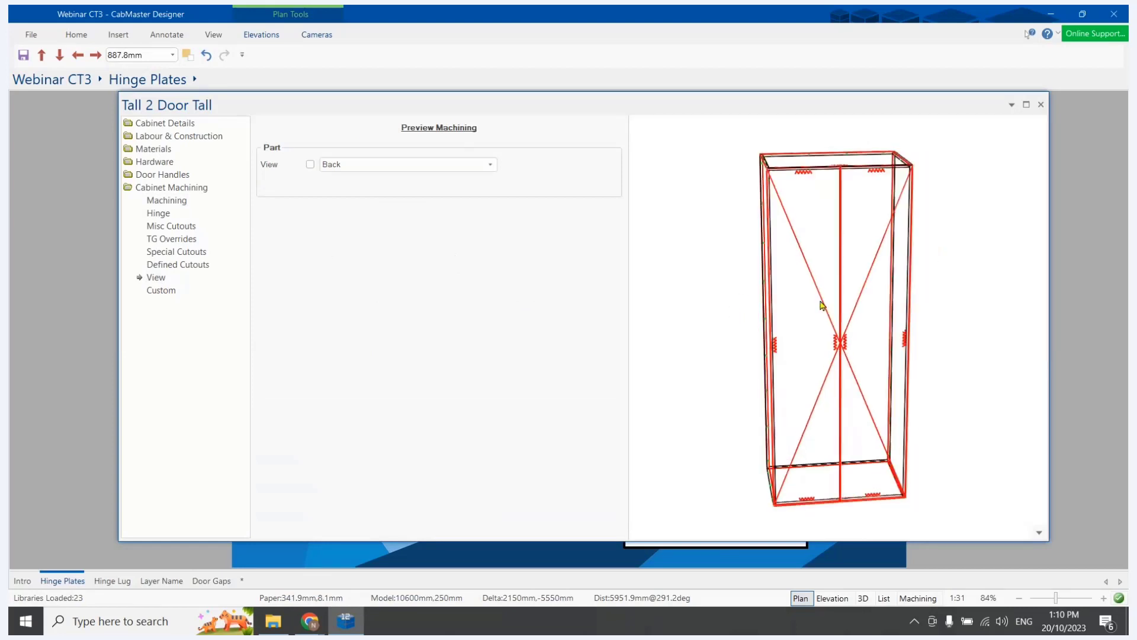
scroll(820, 323, "up", 2)
left_click_drag(762, 354, 788, 340)
middle_click_drag(789, 340, 803, 311)
left_click_drag(803, 311, 845, 309)
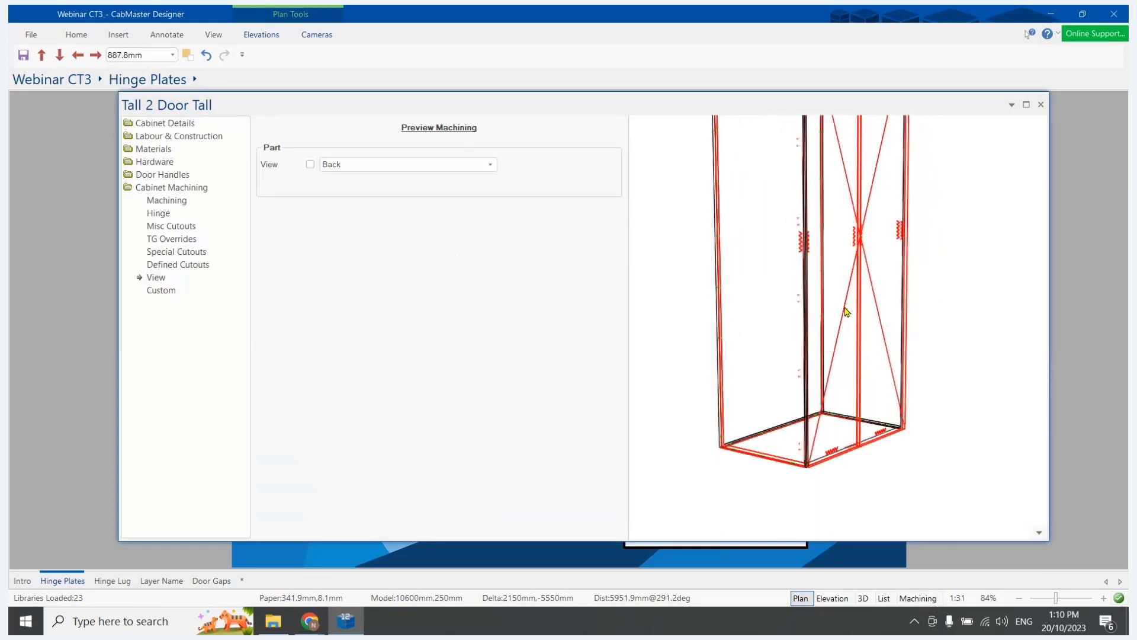
scroll(751, 398, "up", 1)
scroll(795, 470, "up", 1)
scroll(796, 470, "up", 1)
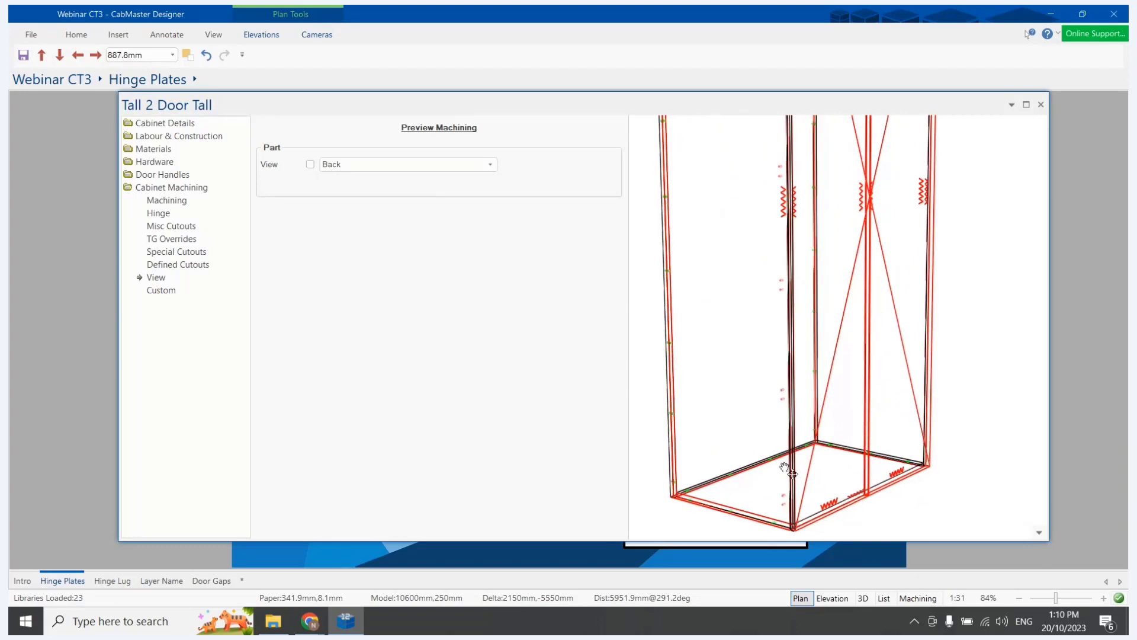
middle_click_drag(788, 471, 796, 455)
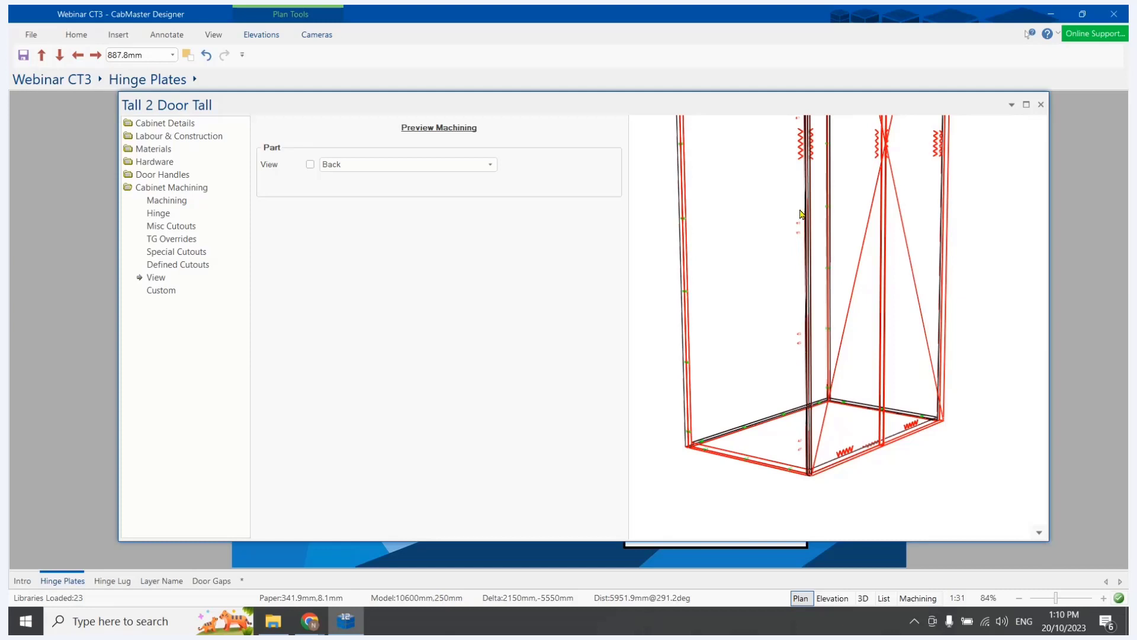
left_click_drag(799, 215, 713, 355)
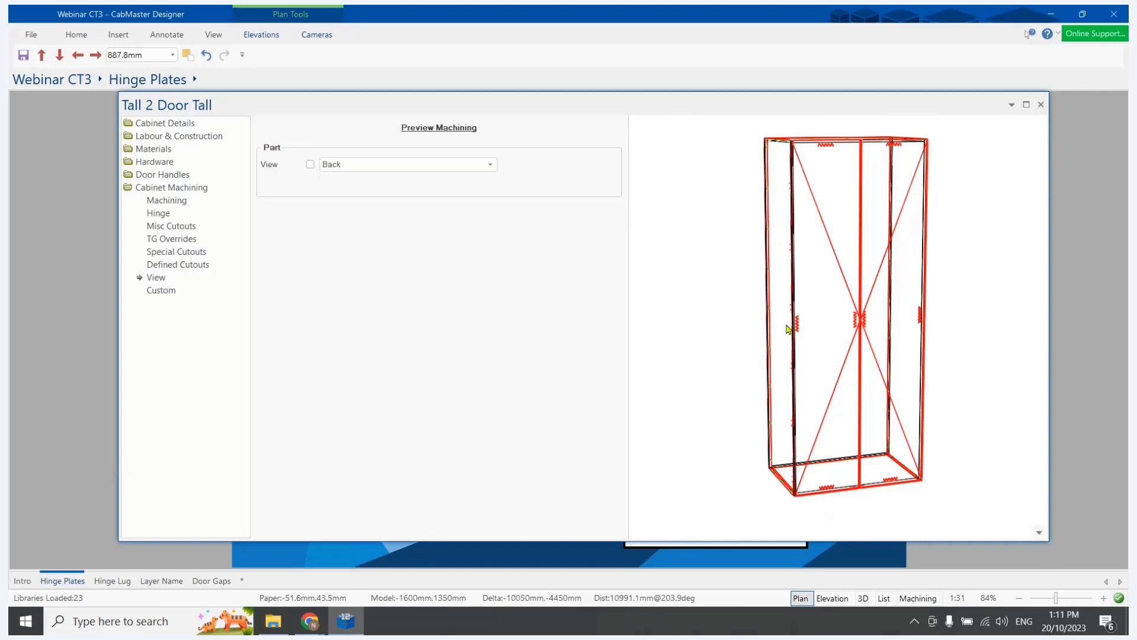
left_click_drag(787, 328, 843, 181)
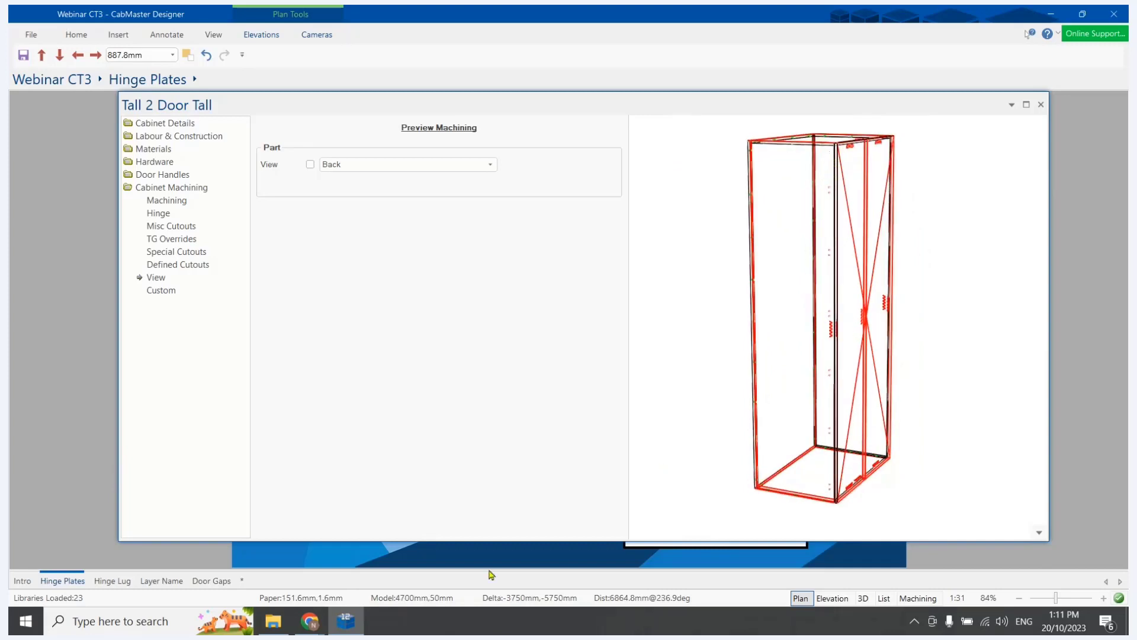
left_click(1040, 105)
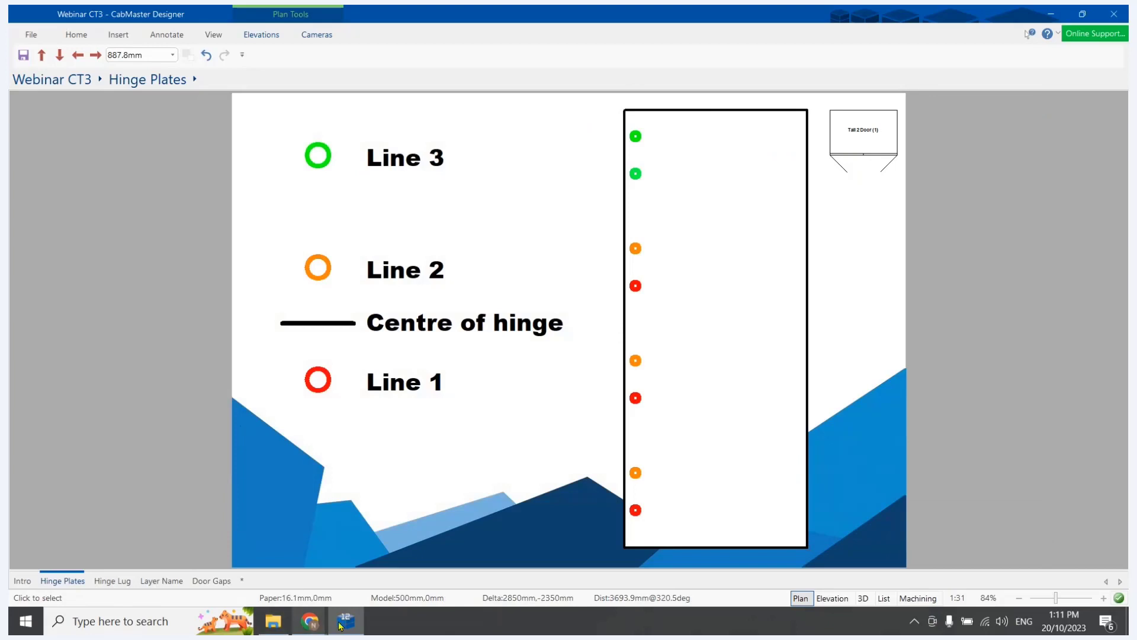
- Reopen the More Hinges.qlt table from the Custom machining folder and copy all of row 2 into row 3
left_click(274, 622)
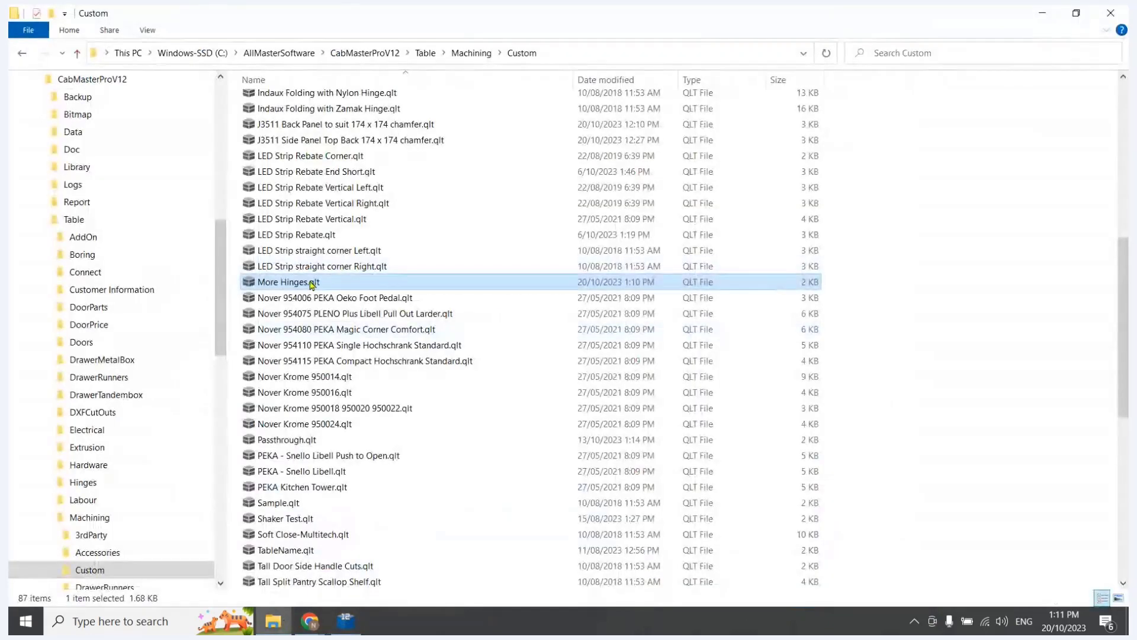
left_click(725, 129)
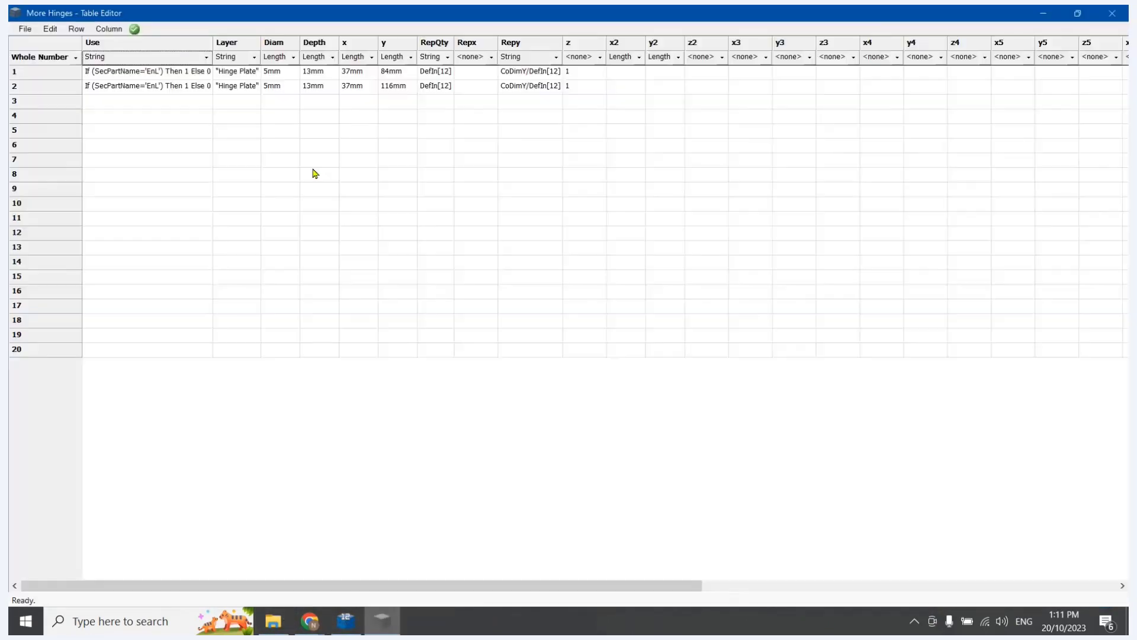
left_click(66, 89)
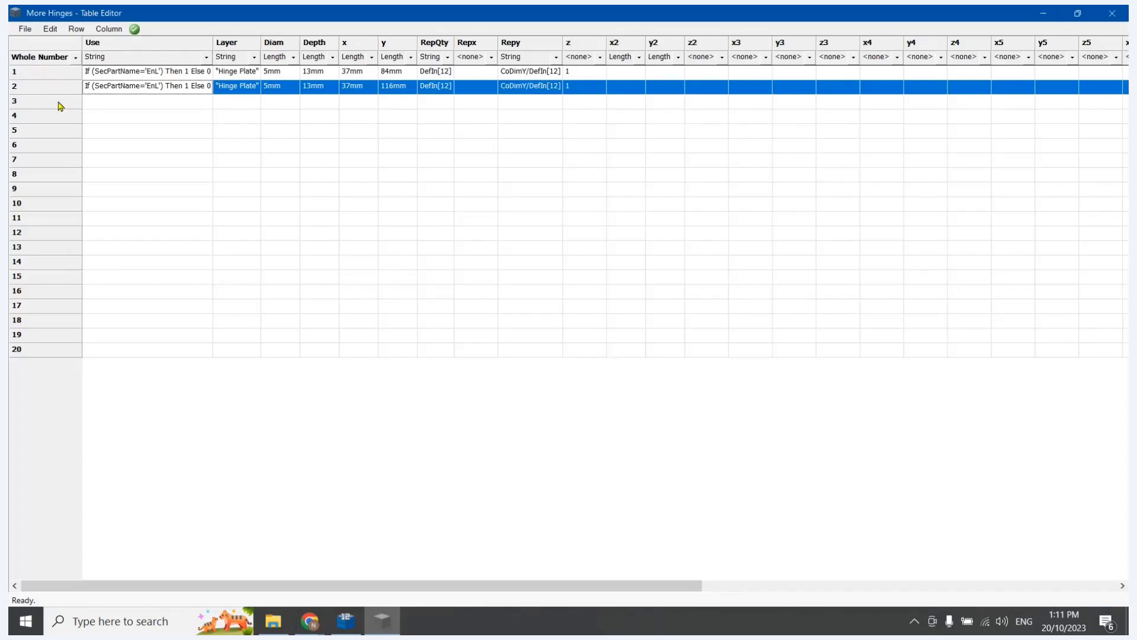
left_click(58, 102)
type("If (SecPartName='EnL') Then 1 Else 0\t\"Hinge Plate\"\t5mm\t13mm\t37mm\t116mm\tDefIn[12]\t\tCoDimY/DefIn[12]\t1")
left_click(155, 151)
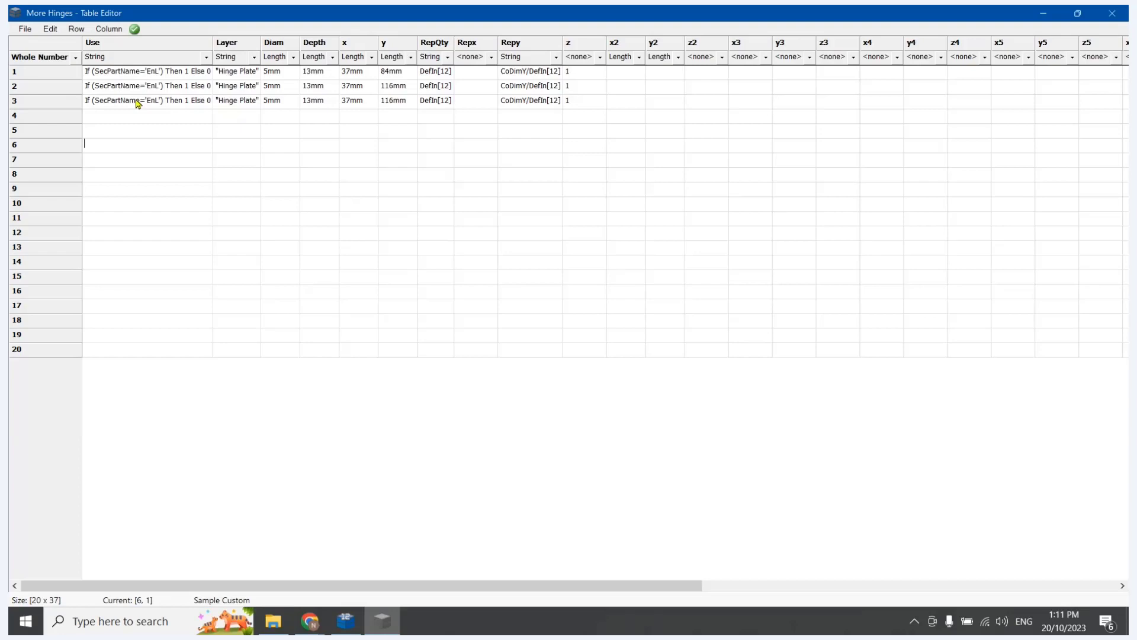
- Try to set the y value in row 3 to CoDimY-116mm
double_click(388, 98)
left_click(381, 100)
type("CoDimY-")
left_click(438, 128)
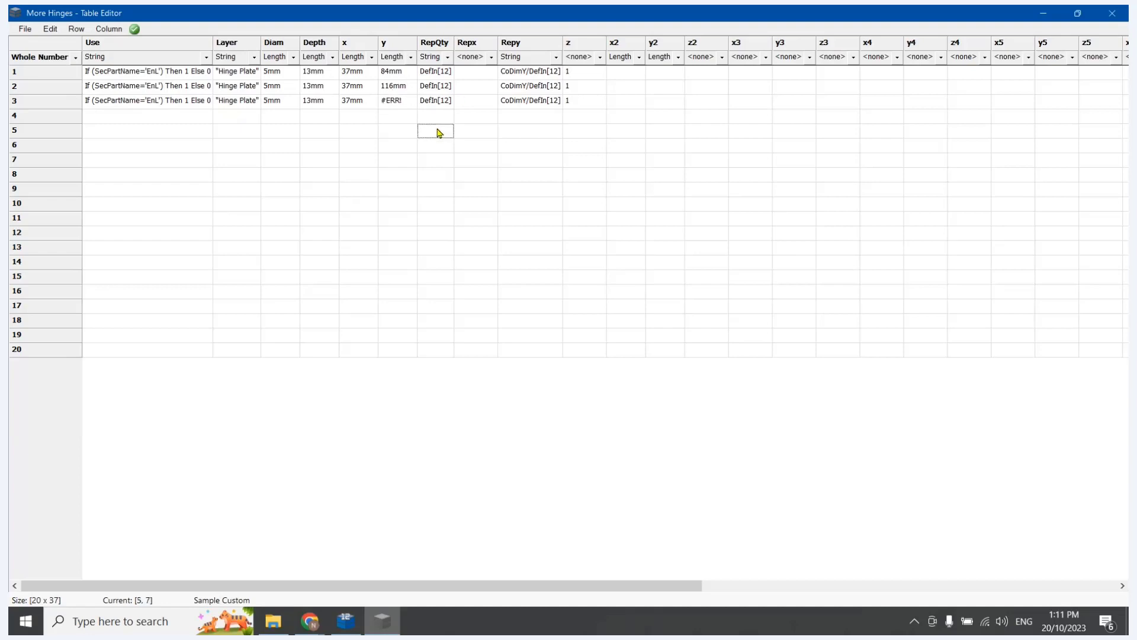
- Change the y column's data type to String, set row 3's y value to CoDimY-116mm, and widen the column to fit
left_click(407, 102)
left_click(410, 57)
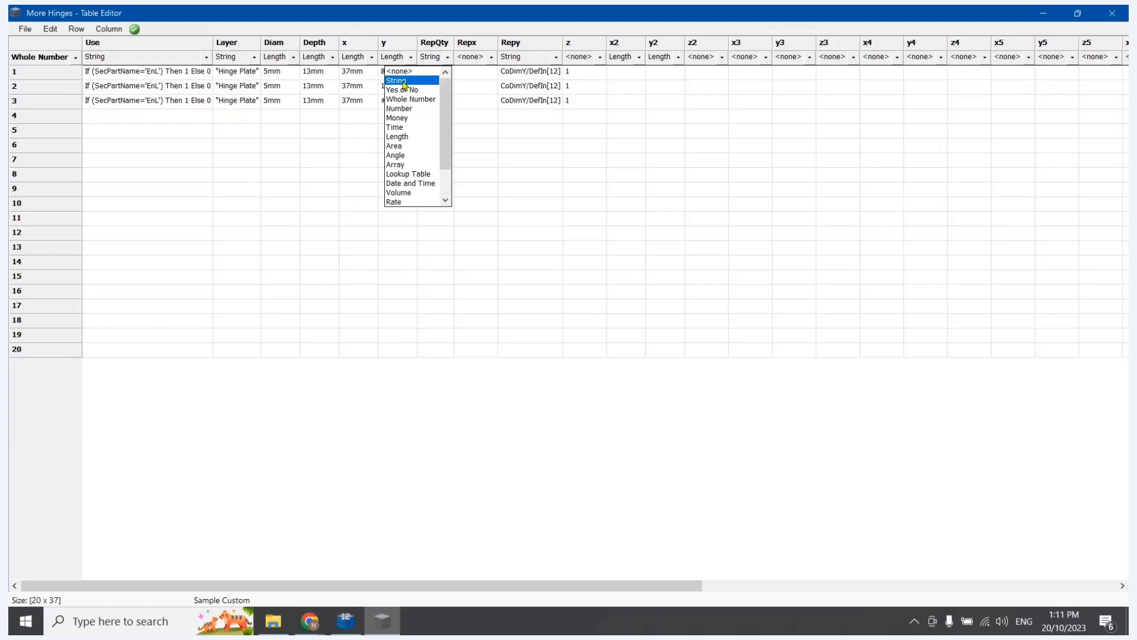
left_click(405, 80)
double_click(399, 100)
type("Co")
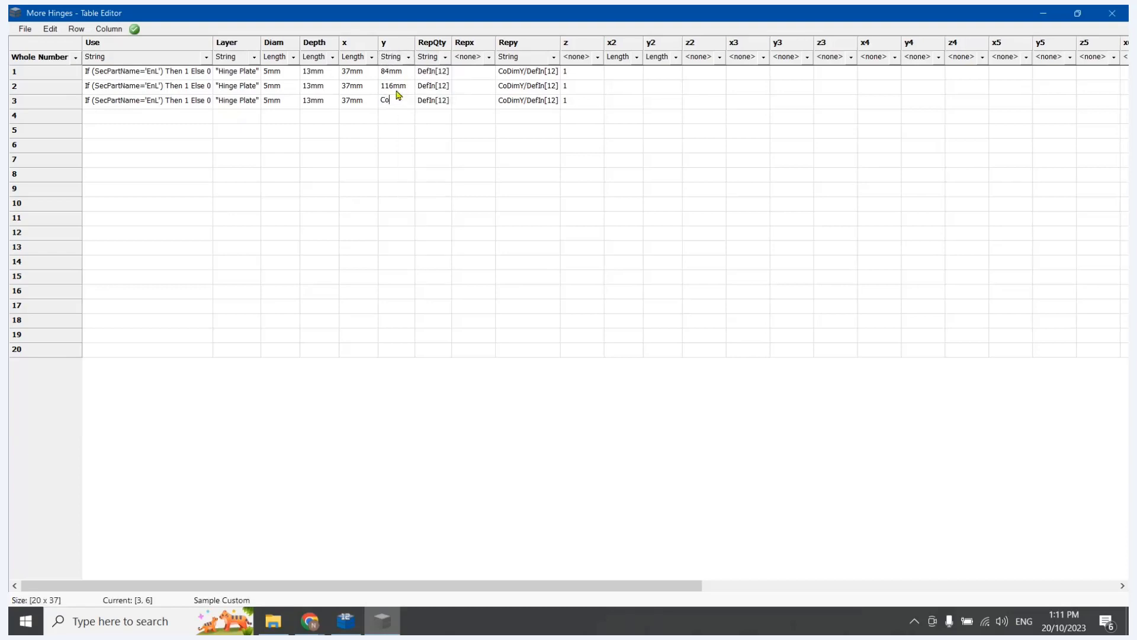
type("DimY-116mm")
left_click(418, 202)
left_click_drag(412, 43, 452, 48)
- Set row 3's RepQty to 2 and its Repy to 32mm, checking the hinge plate diagram in CabMaster Designer for reference
left_click(471, 113)
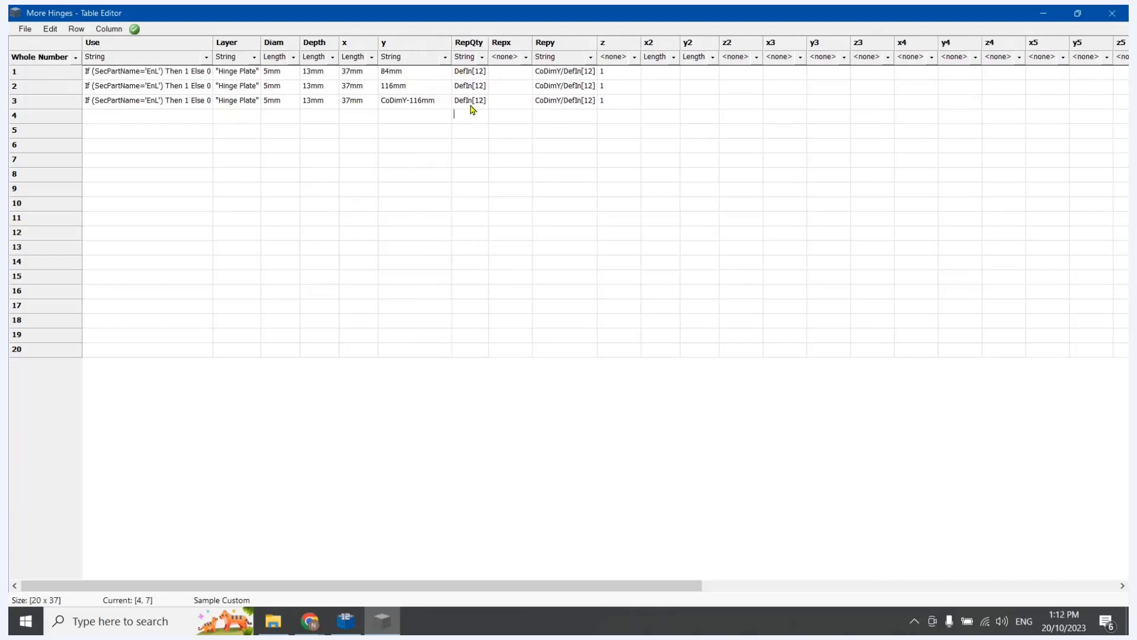
left_click(471, 102)
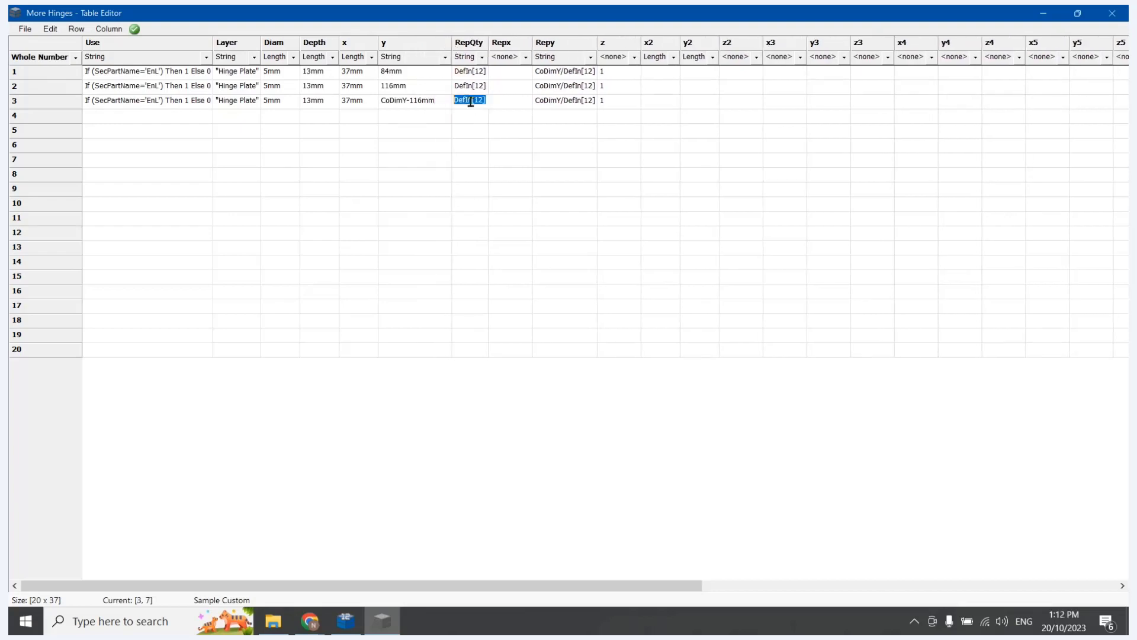
left_click(345, 625)
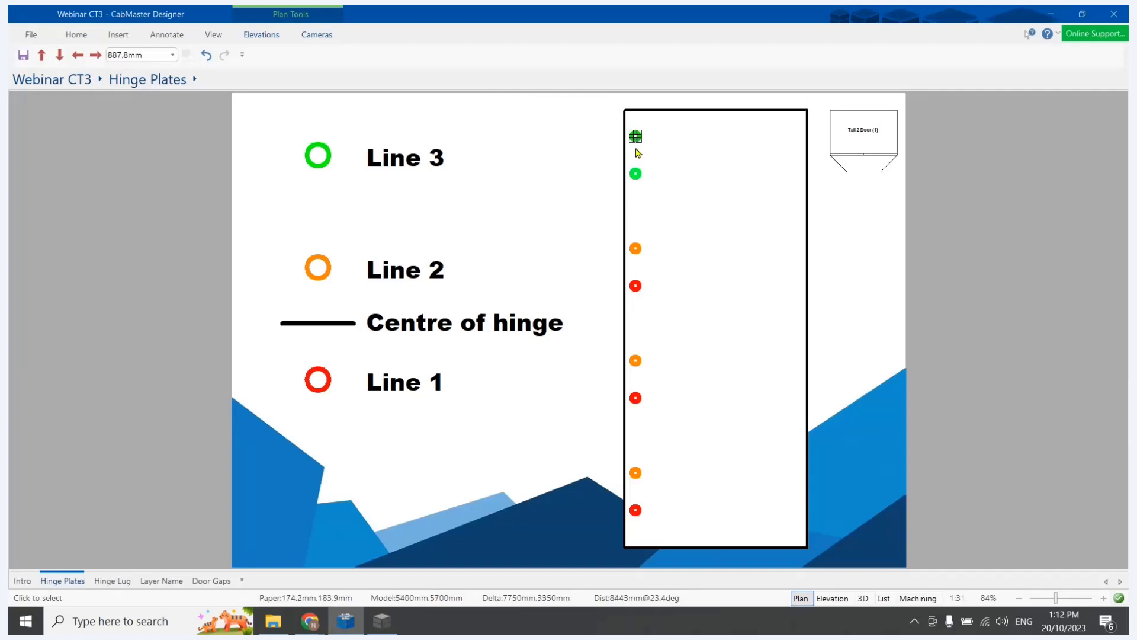
key("alt+Tab")
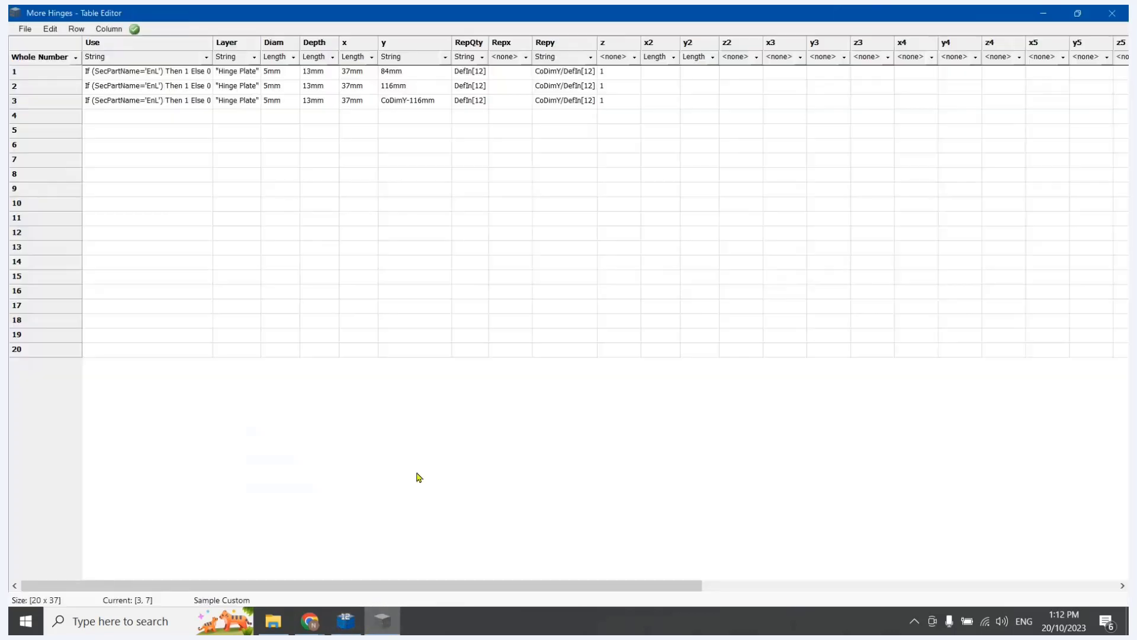
left_click(480, 105)
double_click(478, 110)
type("2")
left_click(490, 127)
double_click(564, 101)
type("32")
left_click(583, 175)
- Switch to CabMaster Designer and open the Tall 2 Door cabinet's local properties to check the X12 hinge quantity
left_click(344, 623)
double_click(860, 140)
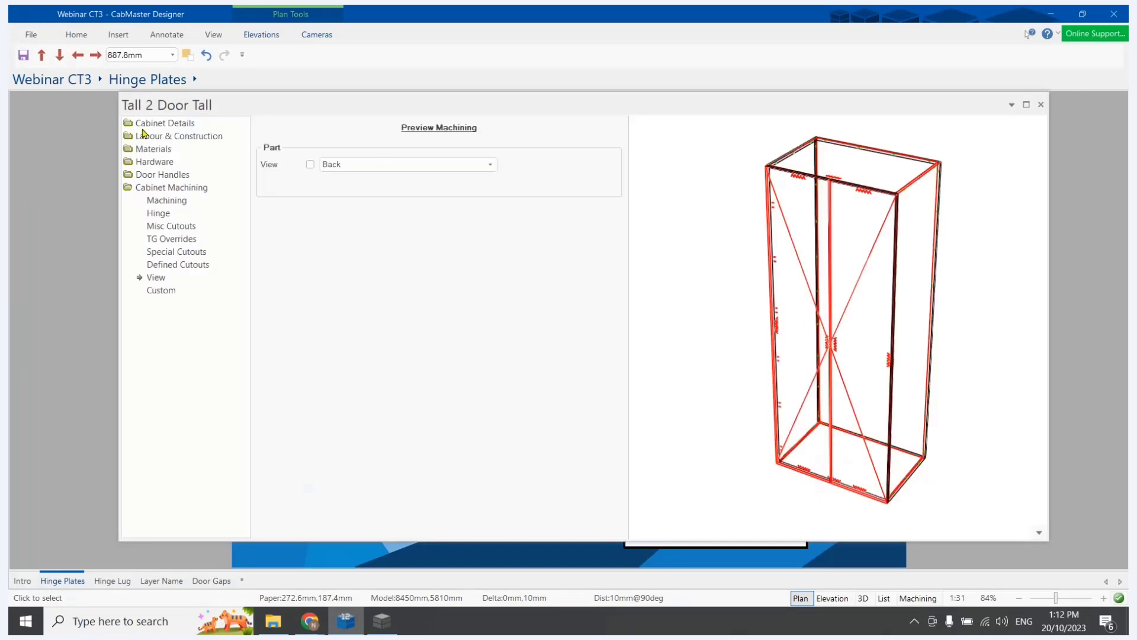
left_click(167, 125)
left_click(422, 131)
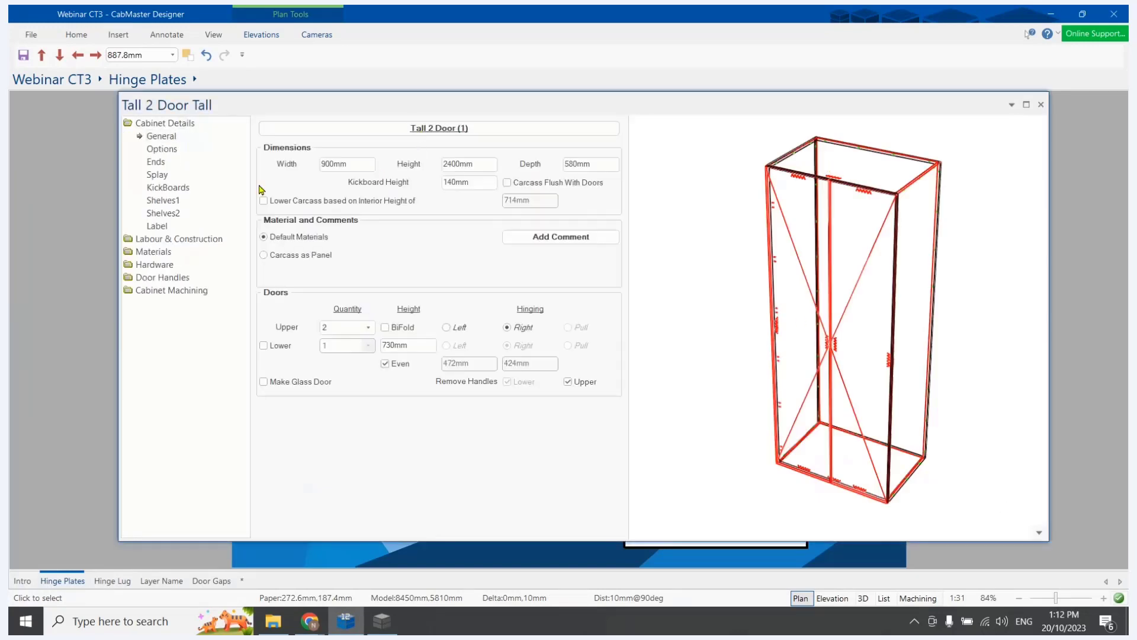
left_click(638, 245)
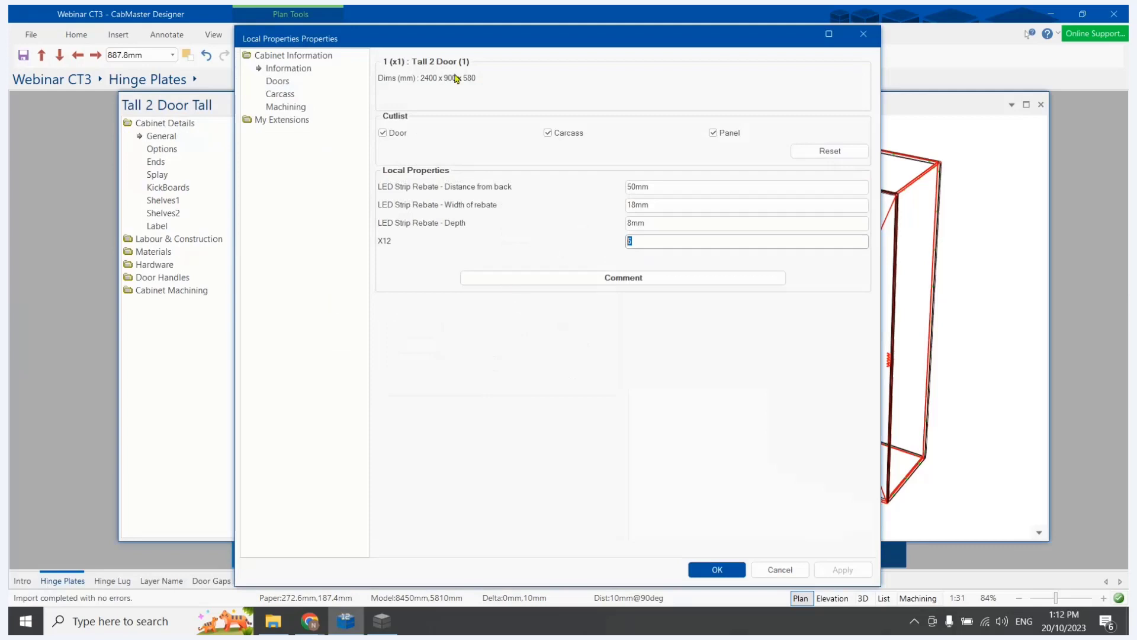
left_click_drag(438, 38, 288, 32)
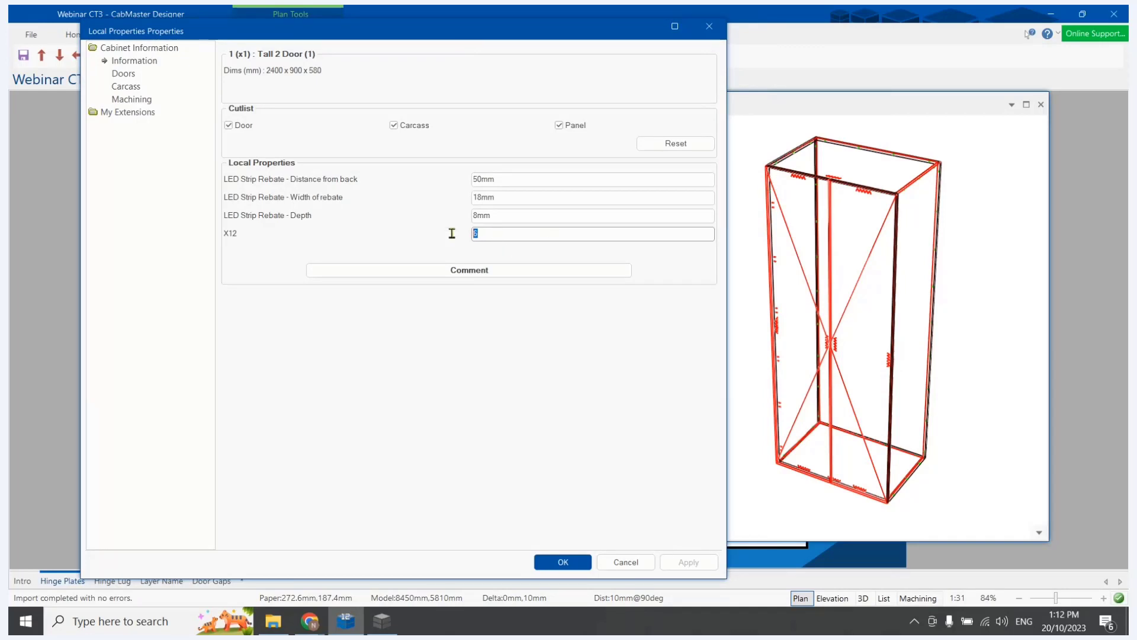
- Return to the More Hinges table and set RepQty in rows 1 and 2 to DefIn[12]-1
mouse_move(384, 625)
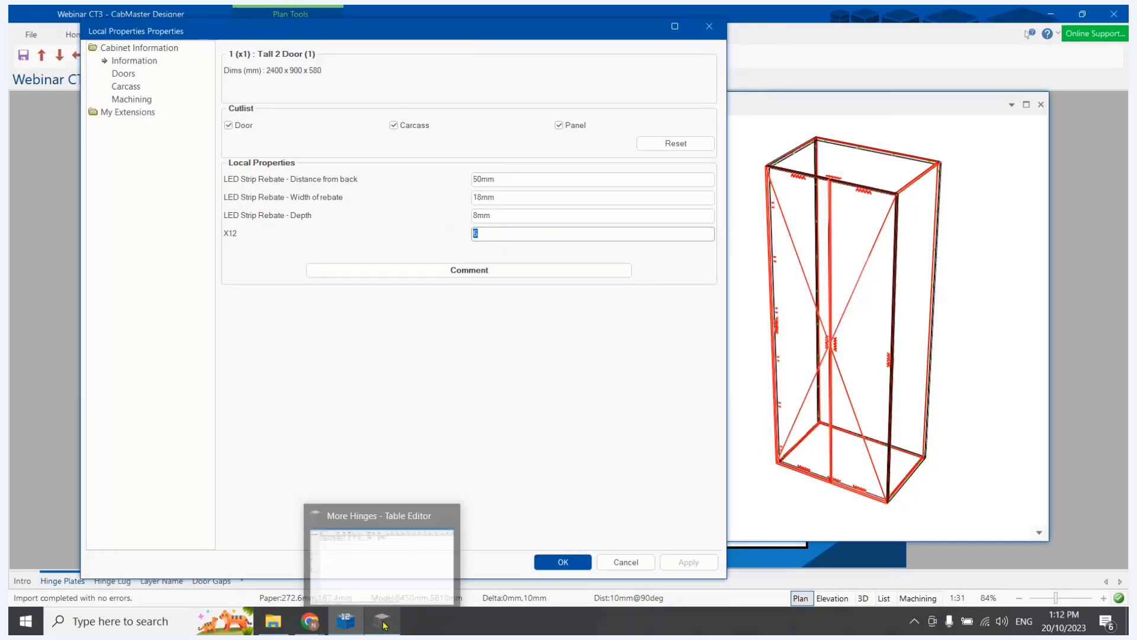
left_click(367, 551)
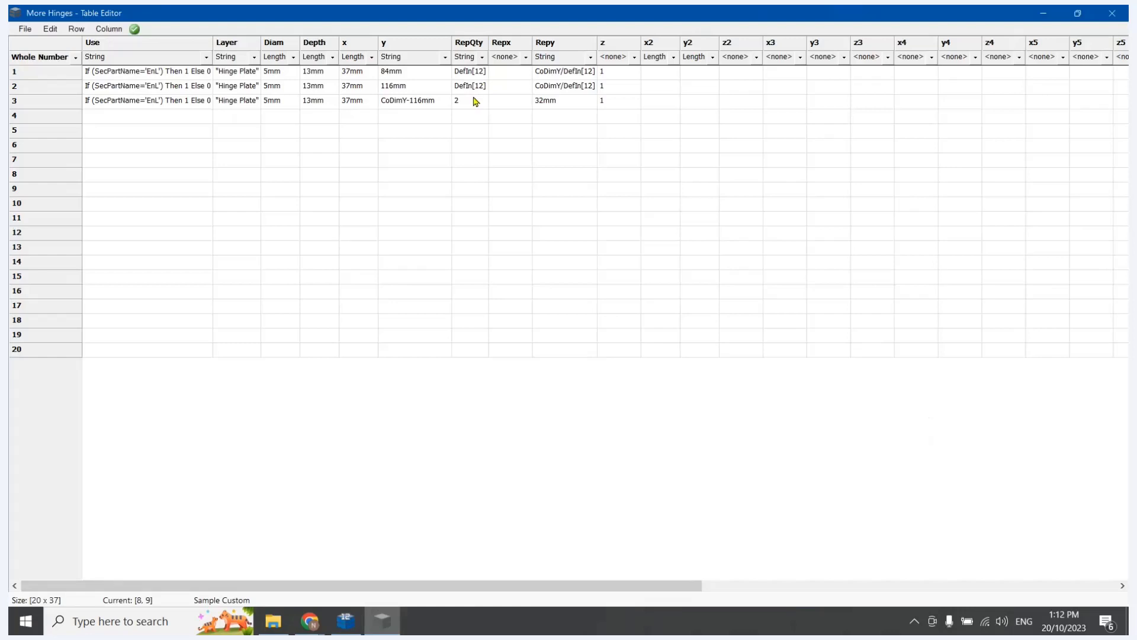
double_click(486, 72)
type("-1")
left_click(487, 87)
left_click(487, 87)
type("-1")
left_click_drag(488, 44, 496, 44)
- Set Repy in rows 1 and 2 to CoDimY/DefIn[12]-1 and widen the column to fit
left_click(598, 72)
left_click(598, 72)
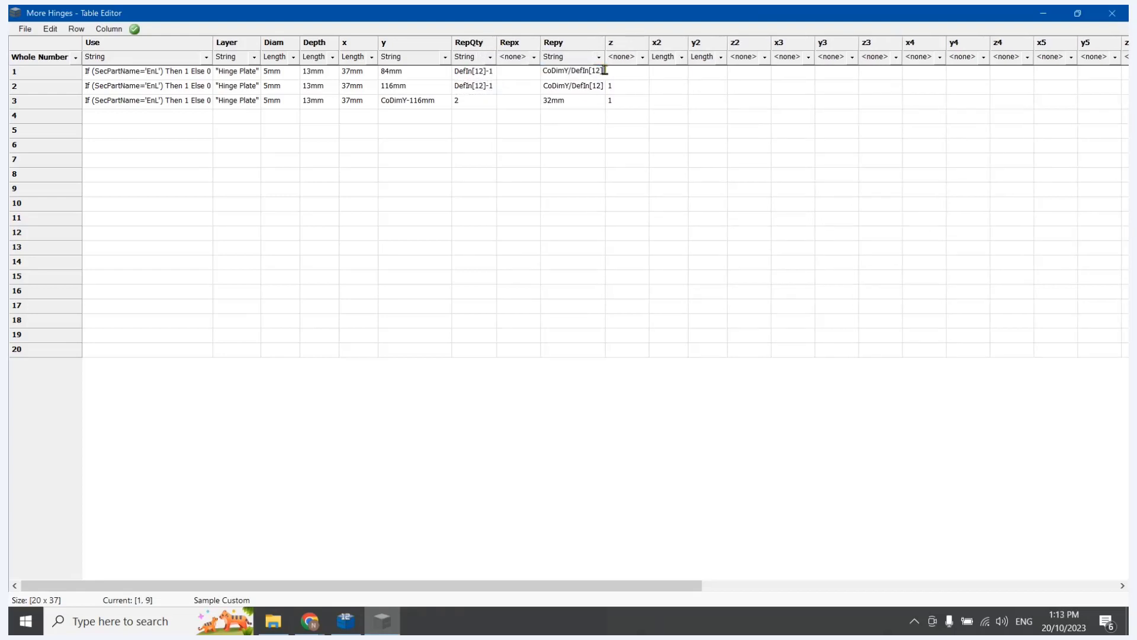
type("-1")
double_click(601, 86)
type("-1")
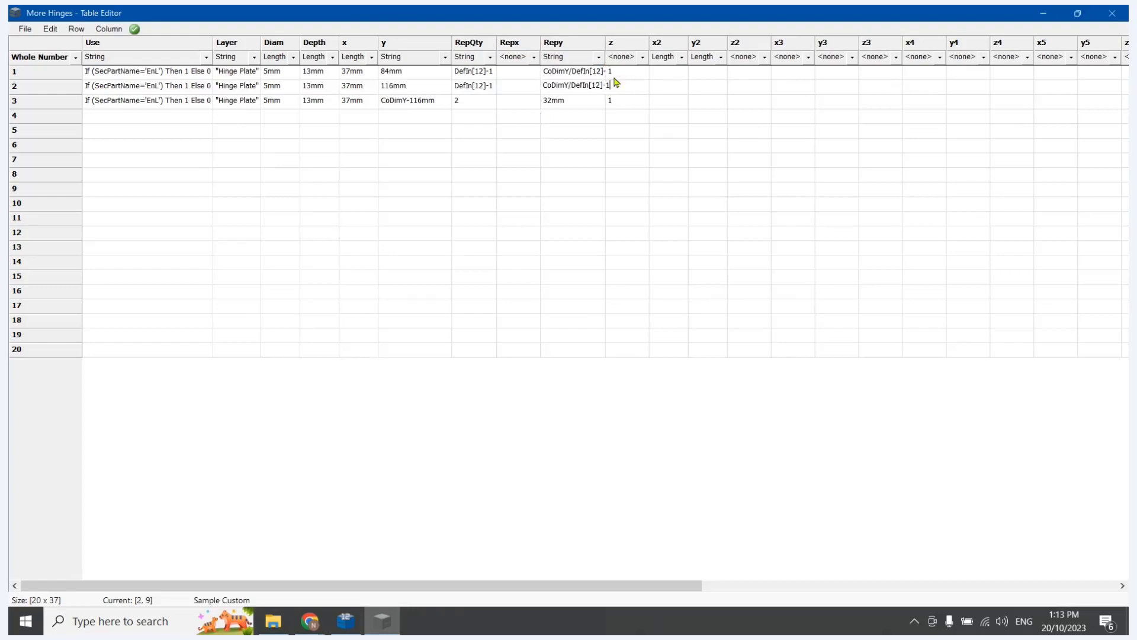
left_click_drag(606, 42, 622, 42)
left_click(612, 160)
- Save and close the table, dismiss the cabinet's local properties in CabMaster Designer, and re-import and recalculate all cabinets
left_click(26, 29)
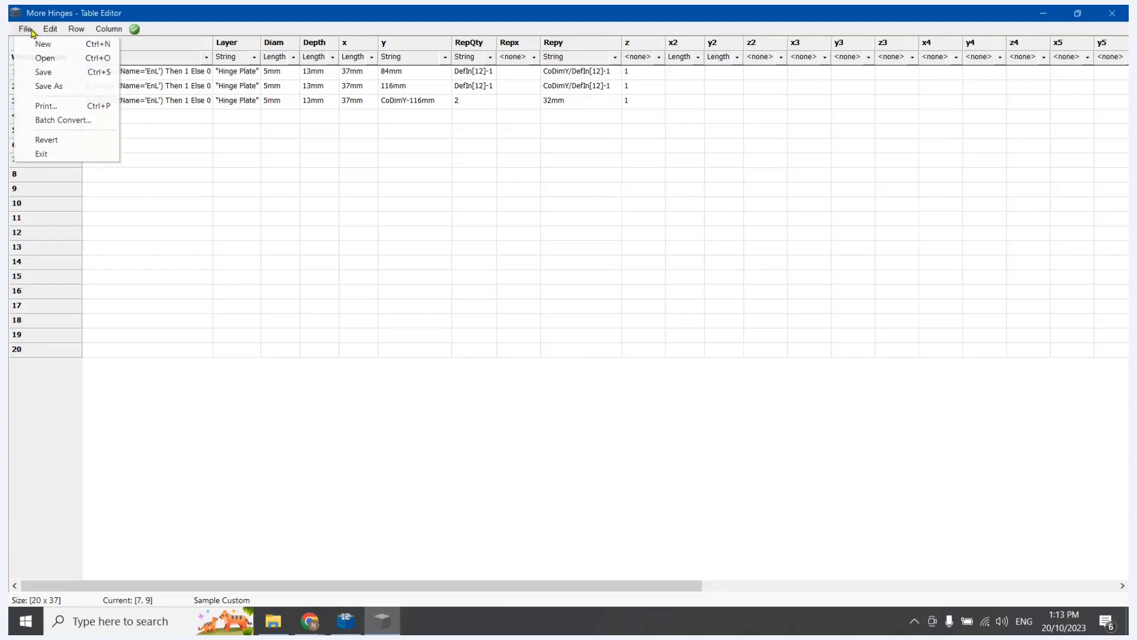
left_click(45, 72)
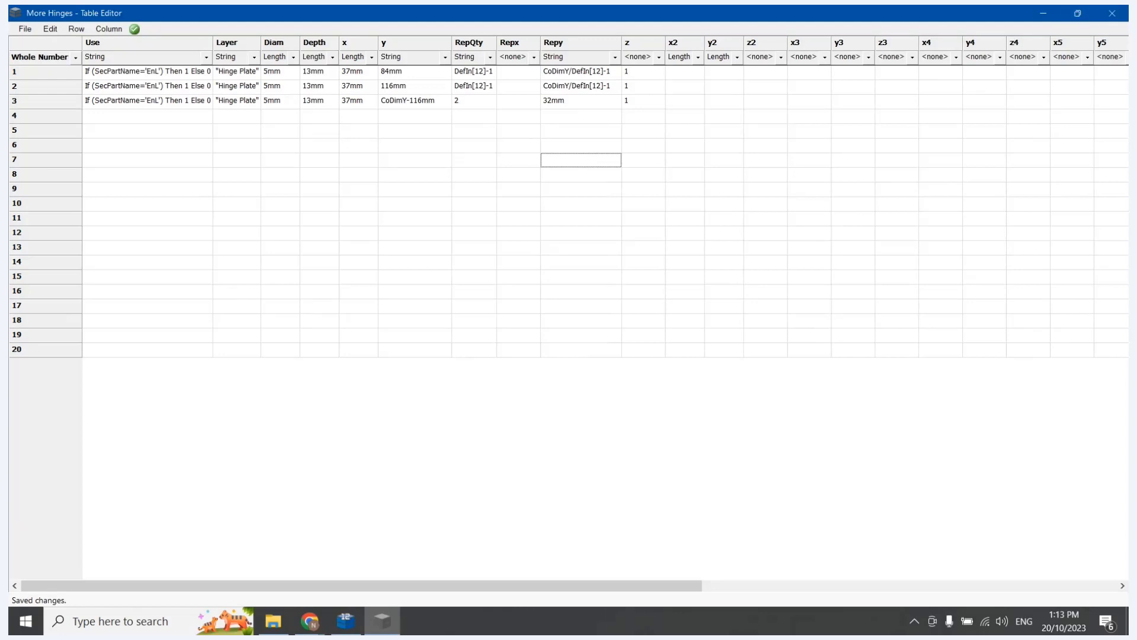
left_click(1112, 13)
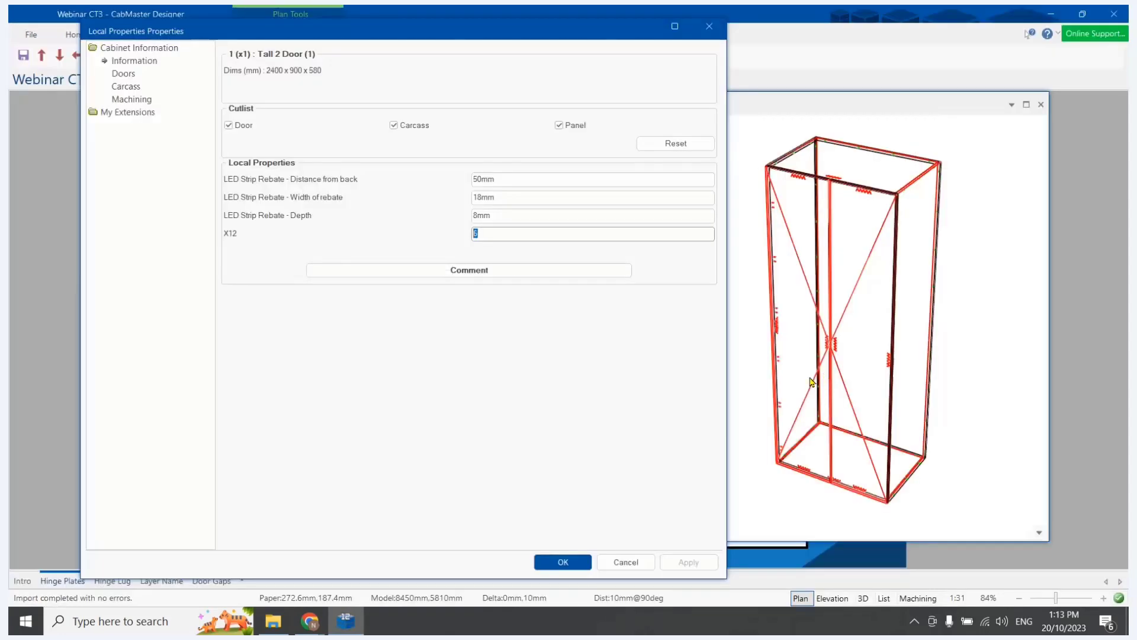
left_click(620, 566)
right_click(1083, 357)
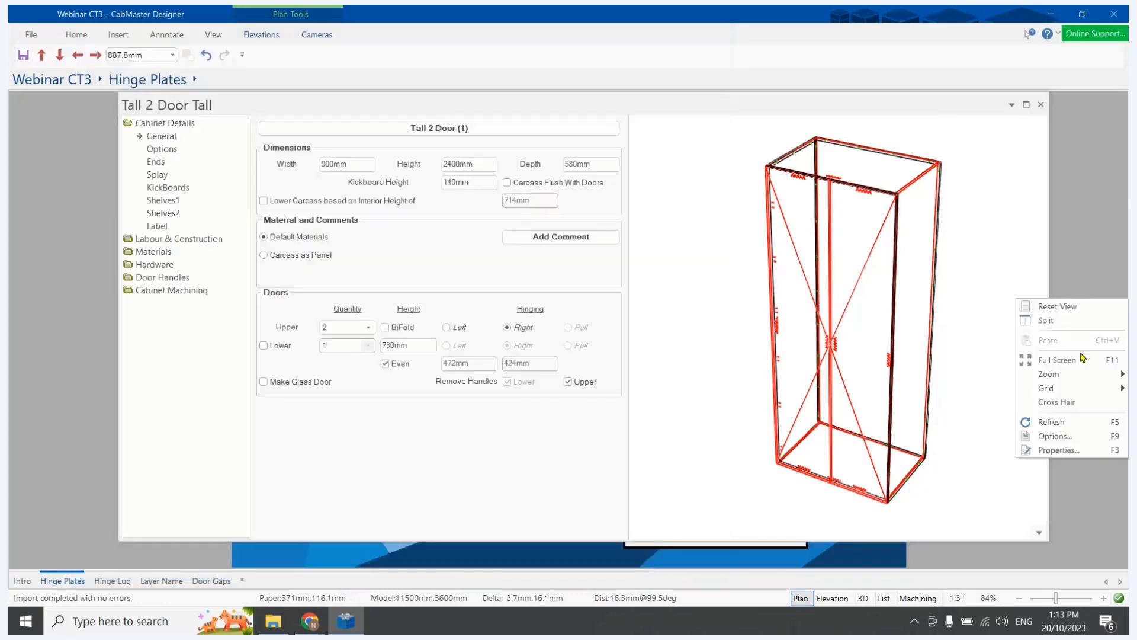
left_click(1053, 431)
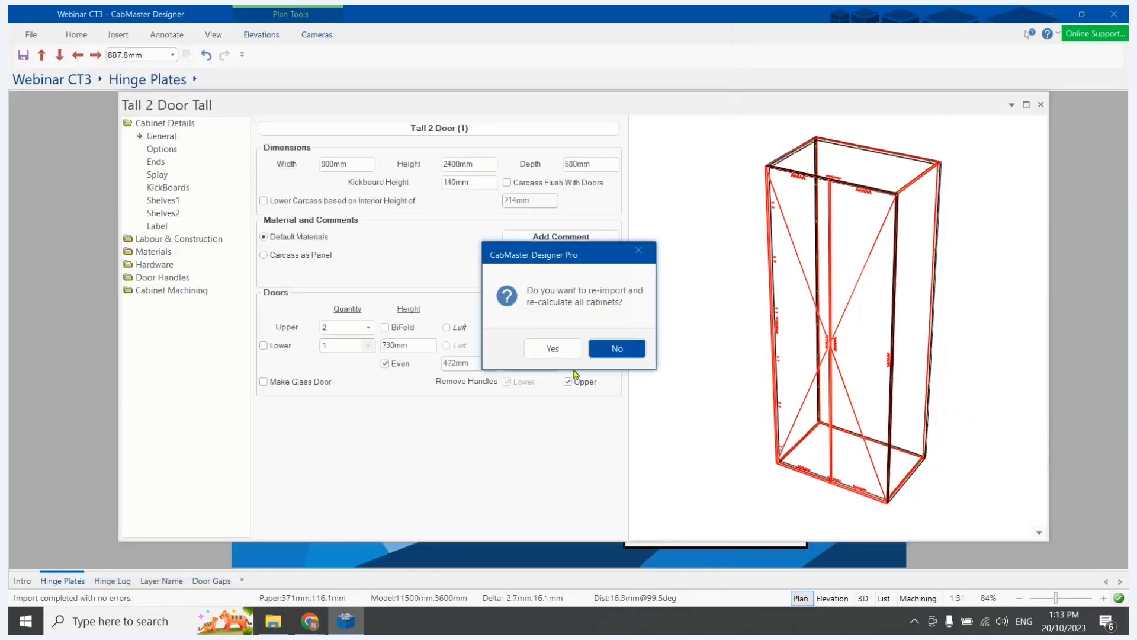
left_click(568, 351)
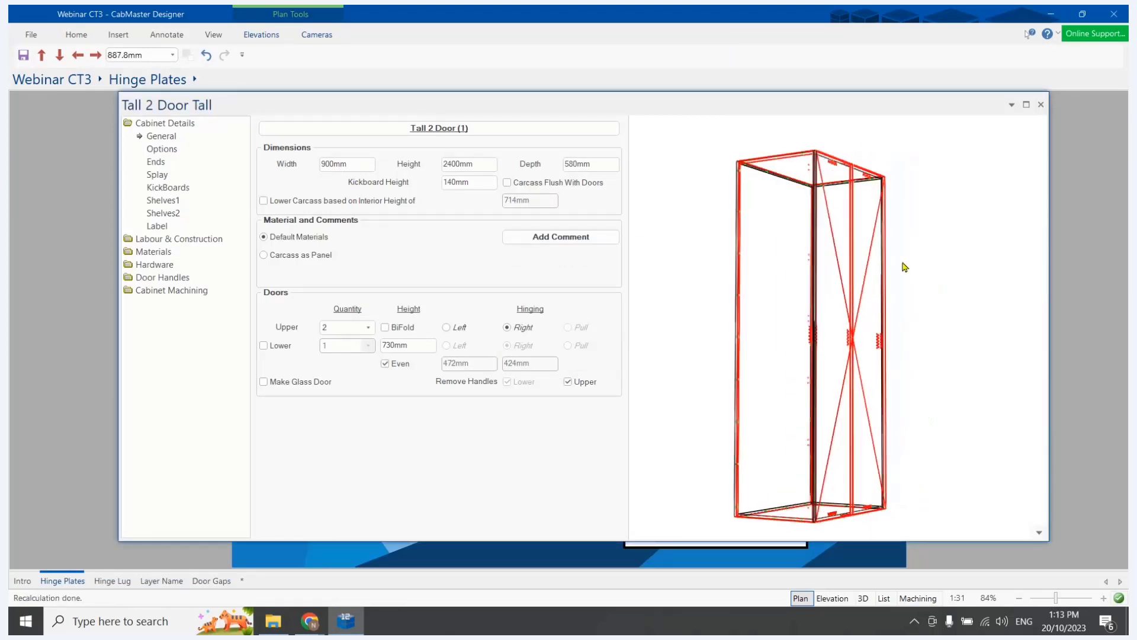
- Examine the hinge plate hole spacing along the left end in the enlarged Tall 2 Door cabinet preview, and close the cabinet
left_click_drag(854, 422, 807, 430)
scroll(807, 437, "up", 2)
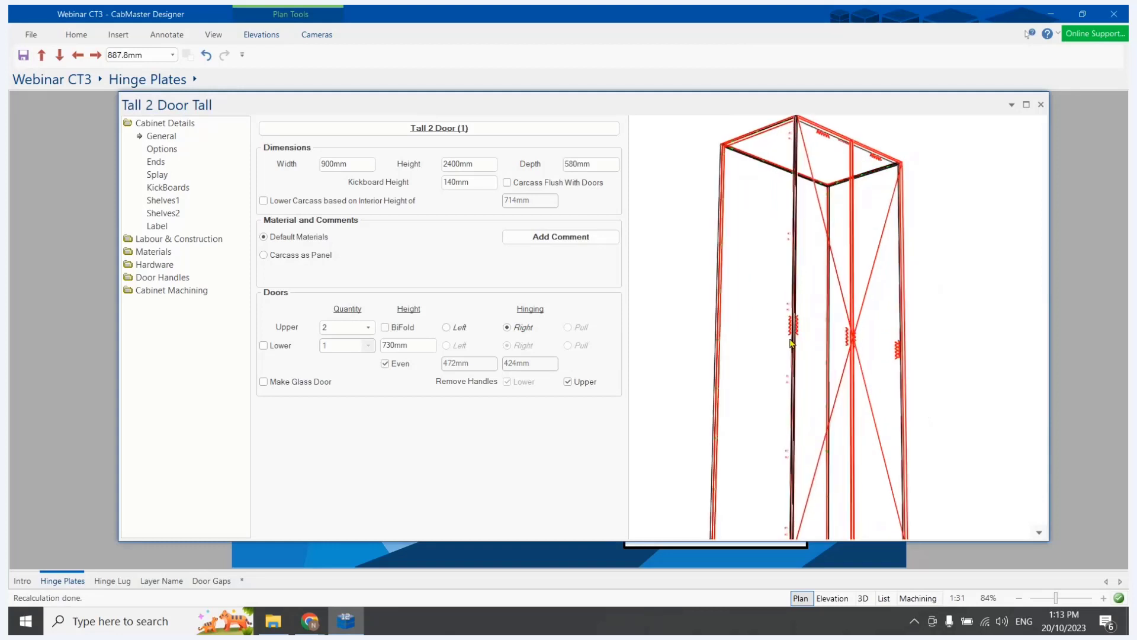
left_click(1026, 104)
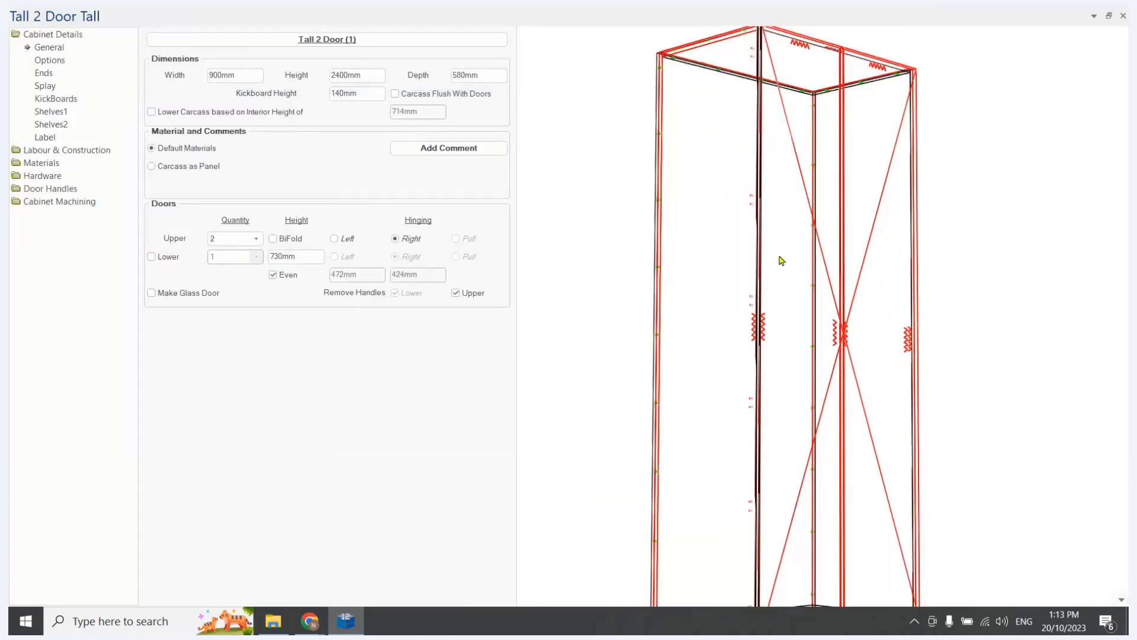
scroll(788, 273, "down", 3)
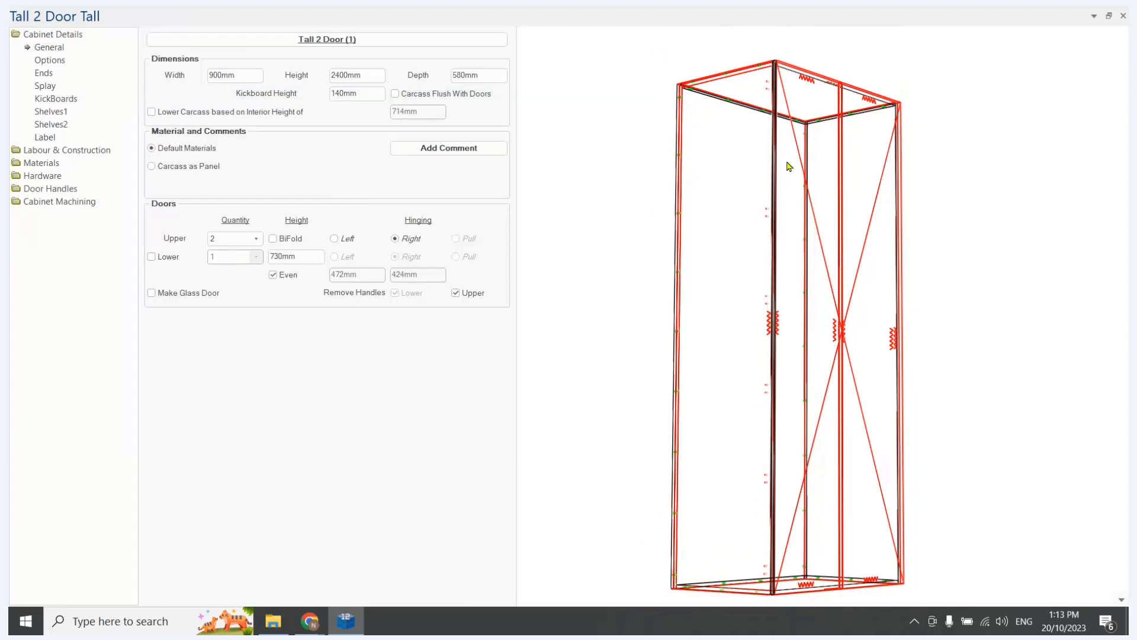
left_click_drag(786, 164, 776, 503)
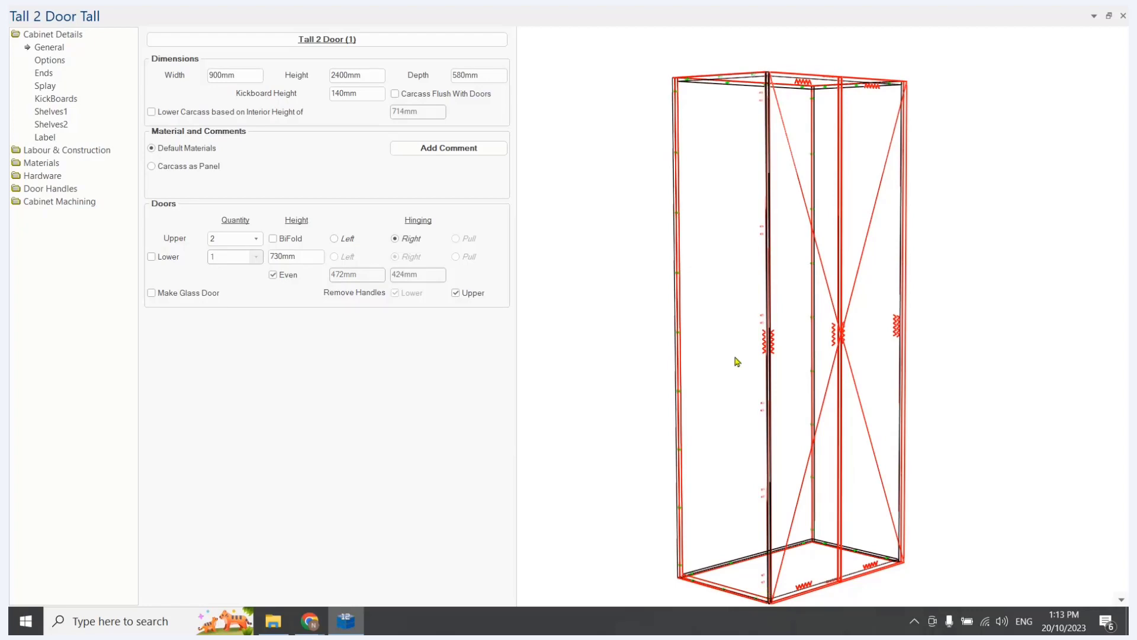
left_click(1123, 16)
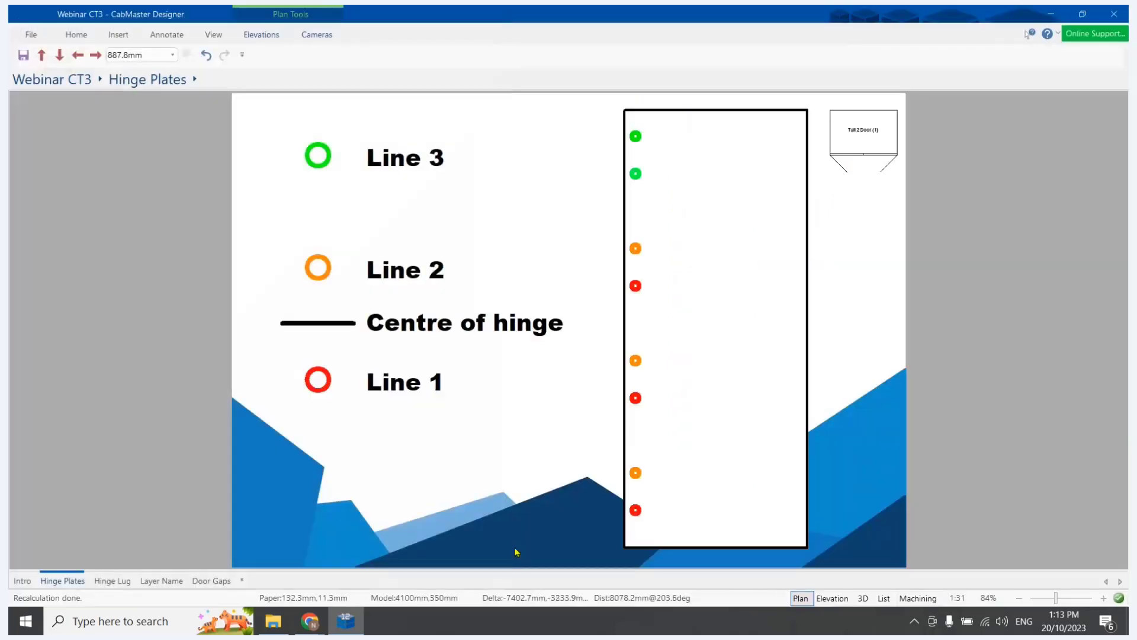
- Reopen More Hinges.qlt from the Custom machining folder, maximize the Table Editor, and widen the Repy column
left_click(285, 623)
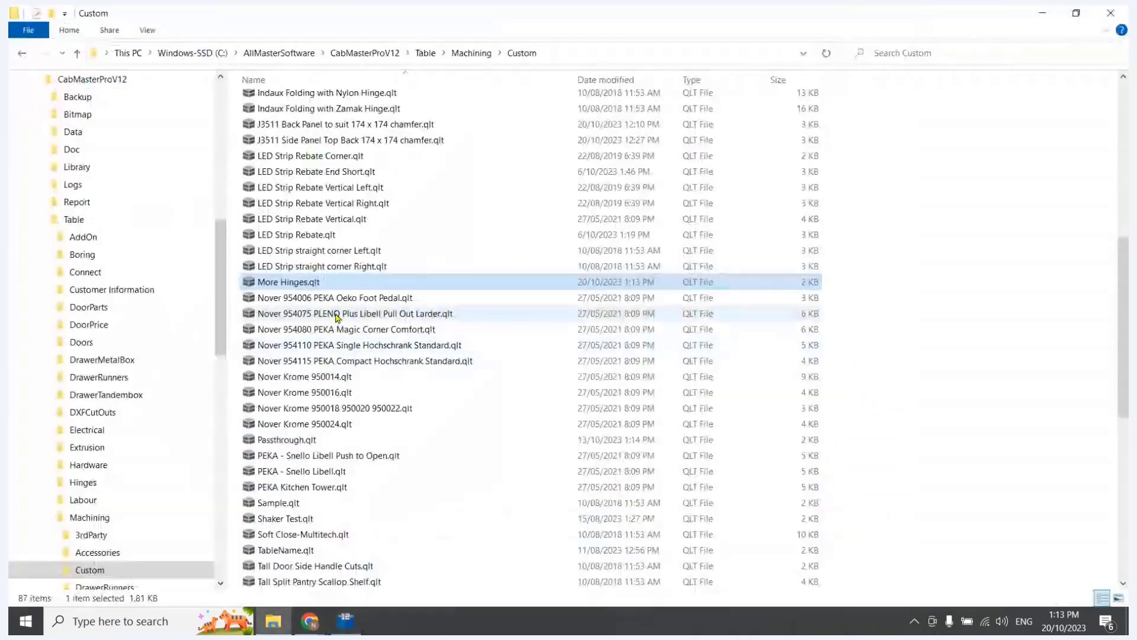
double_click(299, 282)
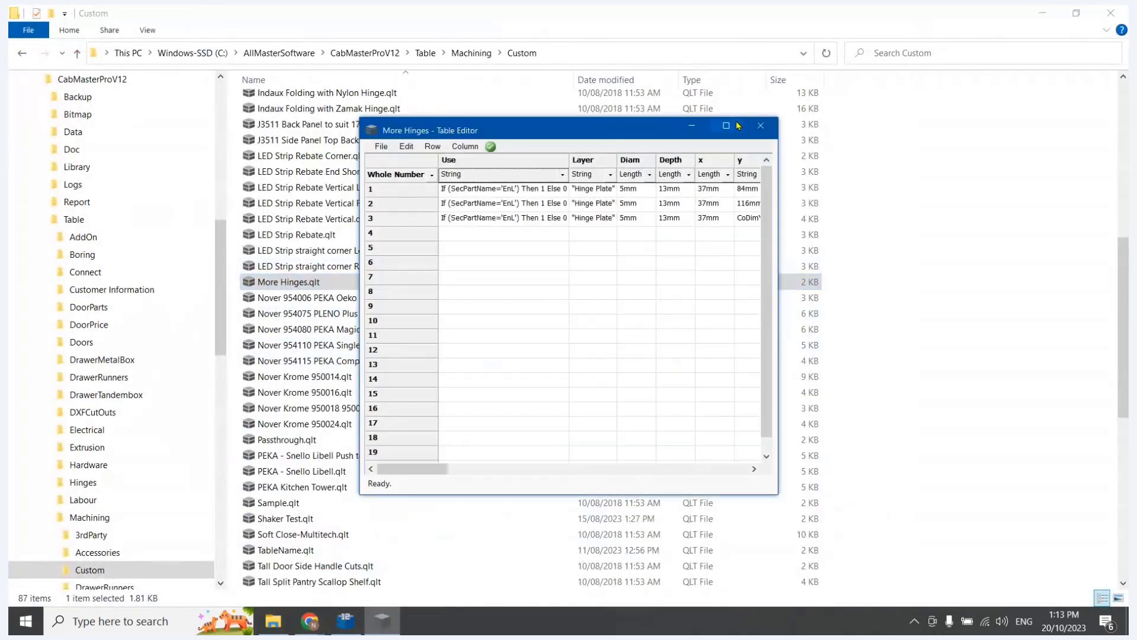
left_click(737, 126)
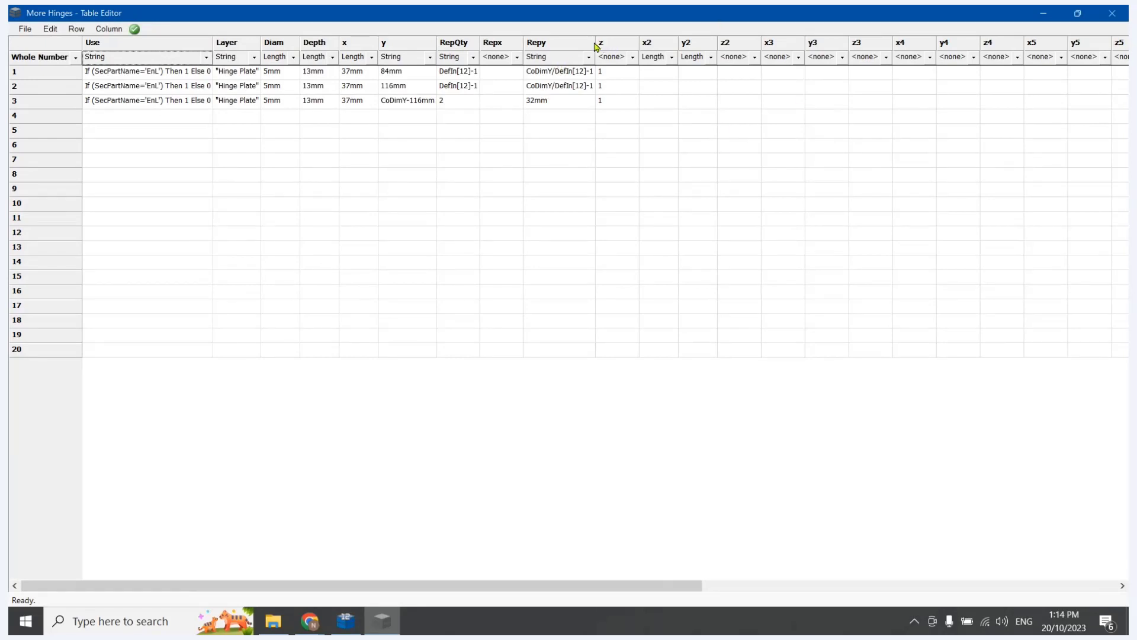
left_click_drag(596, 42, 769, 42)
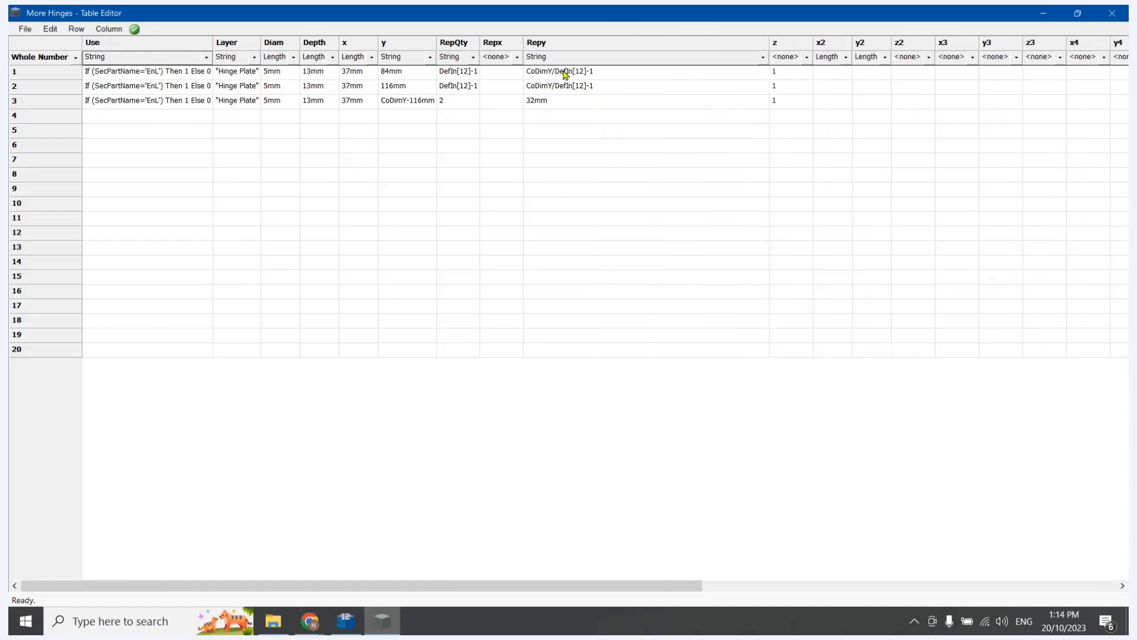
- Enclose DefIn[12]-1 in parentheses in row 1's Repy formula, giving CoDimY/(DefIn[12]-1)
left_click(563, 71)
left_click(554, 71)
type("(")
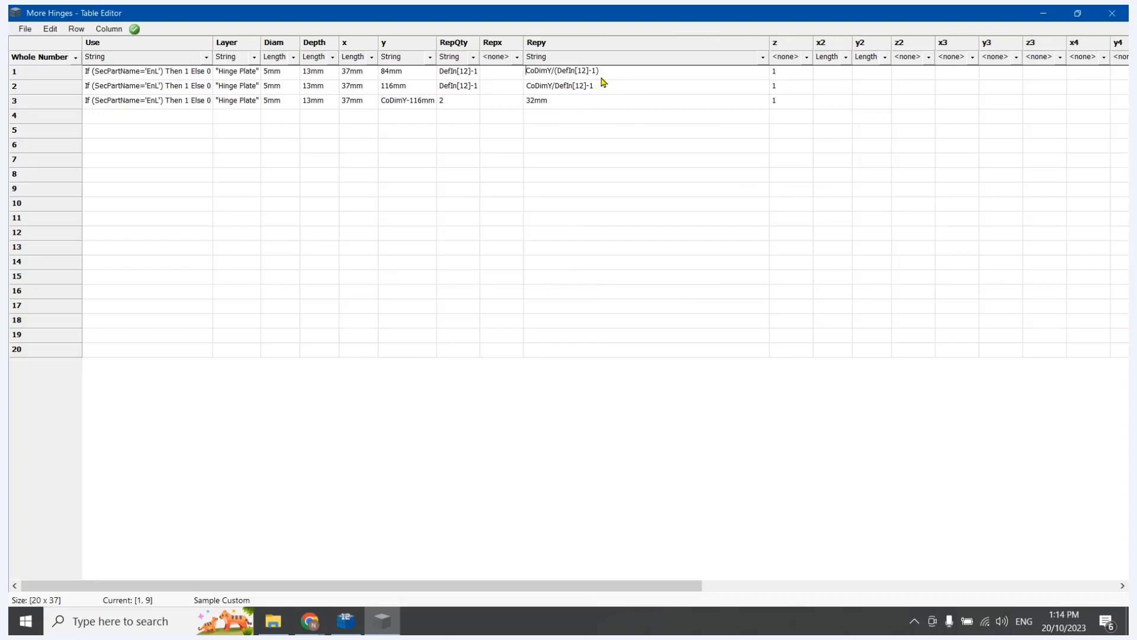
- Subtract 100mm twice from CoDimY in row 1's Repy formula and bracket it, giving (CoDimY-100mm-100mm)/(DefIn[12]-1)
key("Right")
key("Right")
type("-100m")
type("-1000")
key("BackSpace")
type(")")
left_click(577, 71)
type("m")
left_click(594, 70)
type("mm")
left_click(602, 99)
left_click(594, 71)
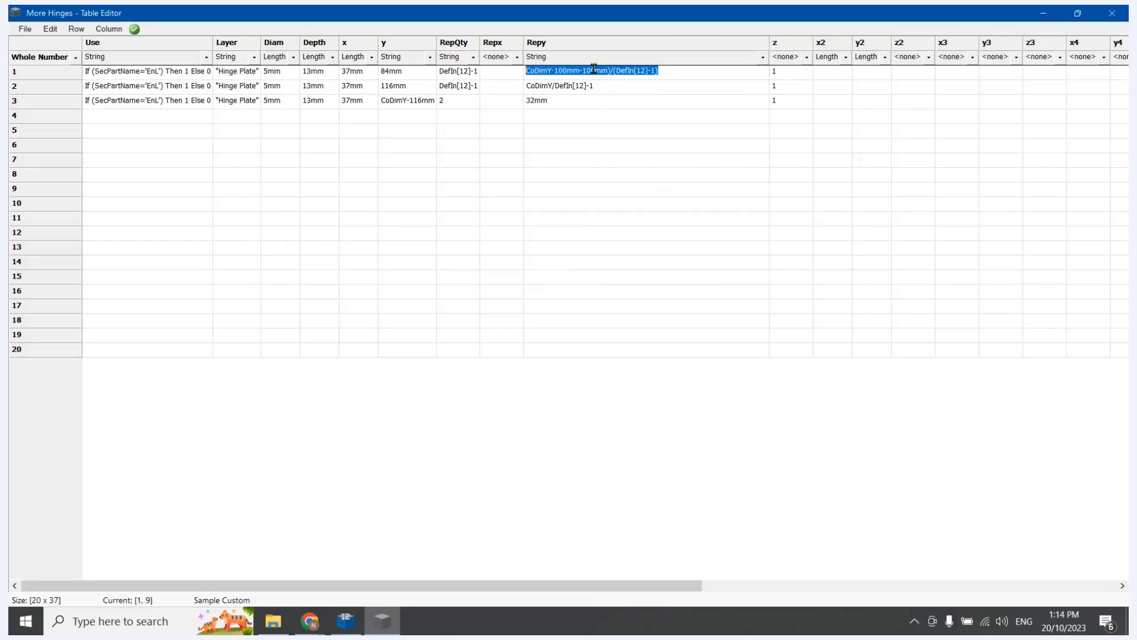
left_click(561, 70)
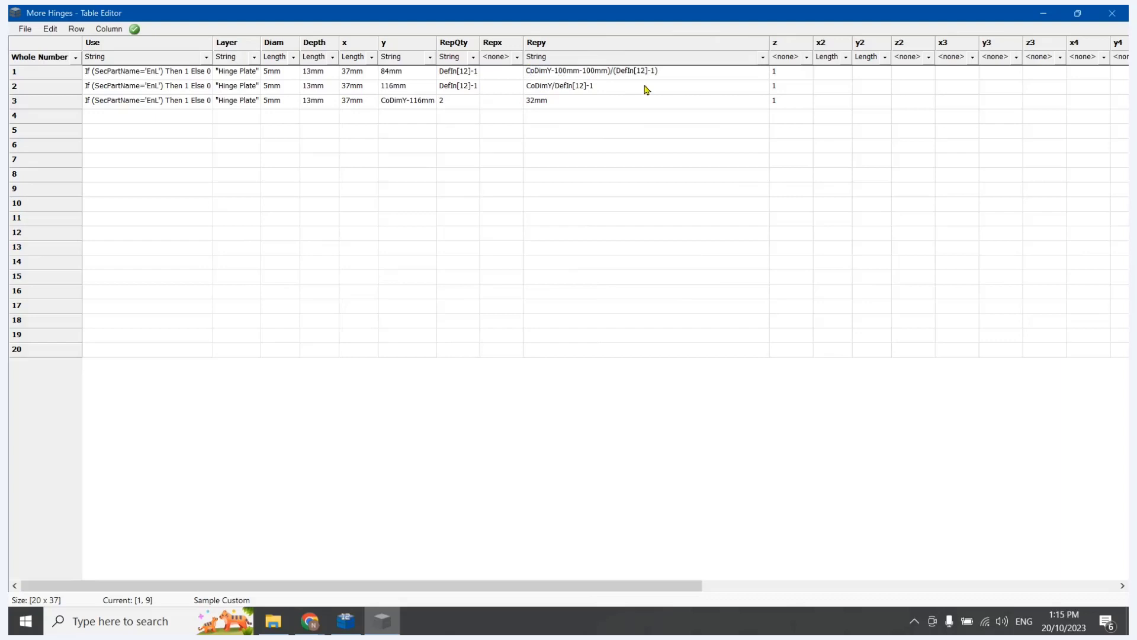
type("(")
left_click(611, 135)
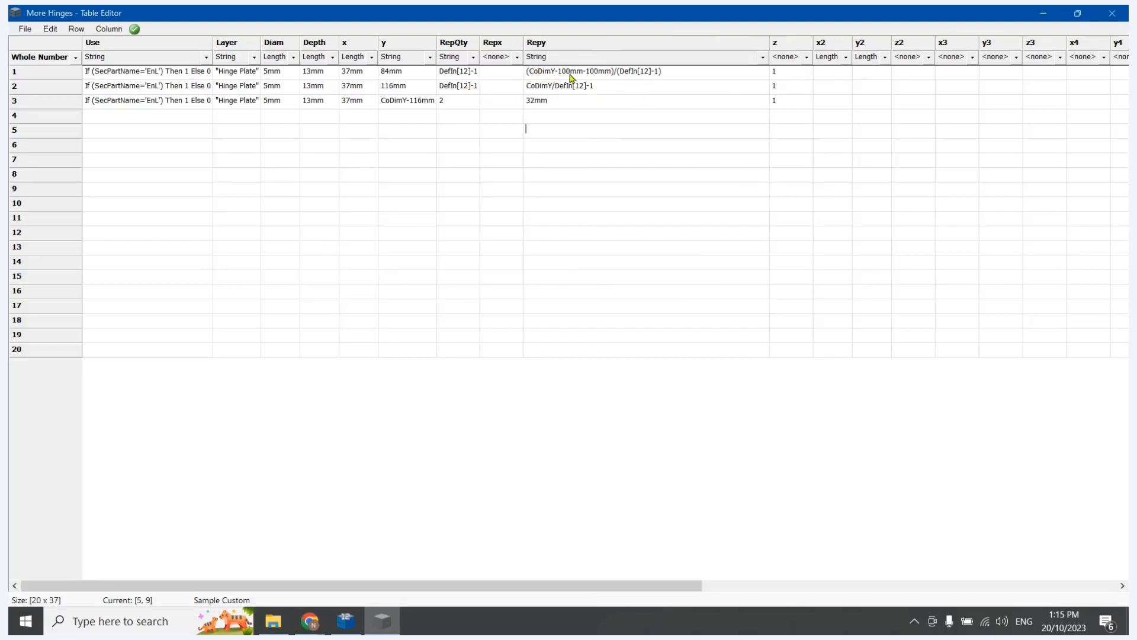
- Copy row 1's Repy formula (CoDimY-100mm-100mm)/(DefIn[12]-1) into row 2, and save and close the More Hinges table
left_click(602, 74)
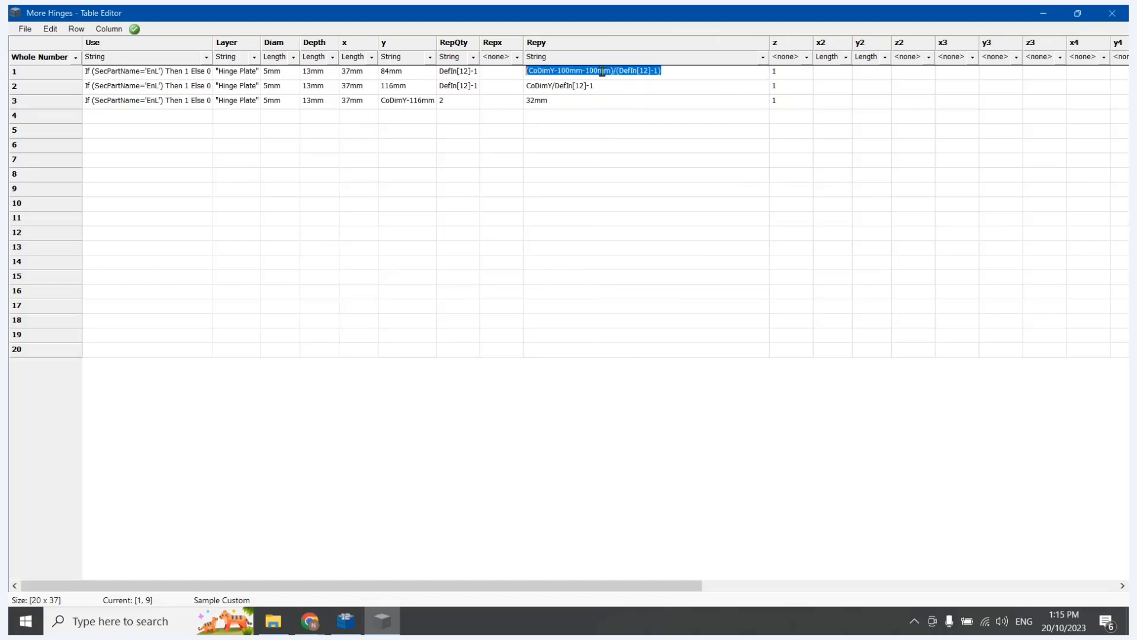
left_click(602, 74)
left_click(596, 85)
type("(CoDimY-100mm-100mm)/(DefIn[12]-1)")
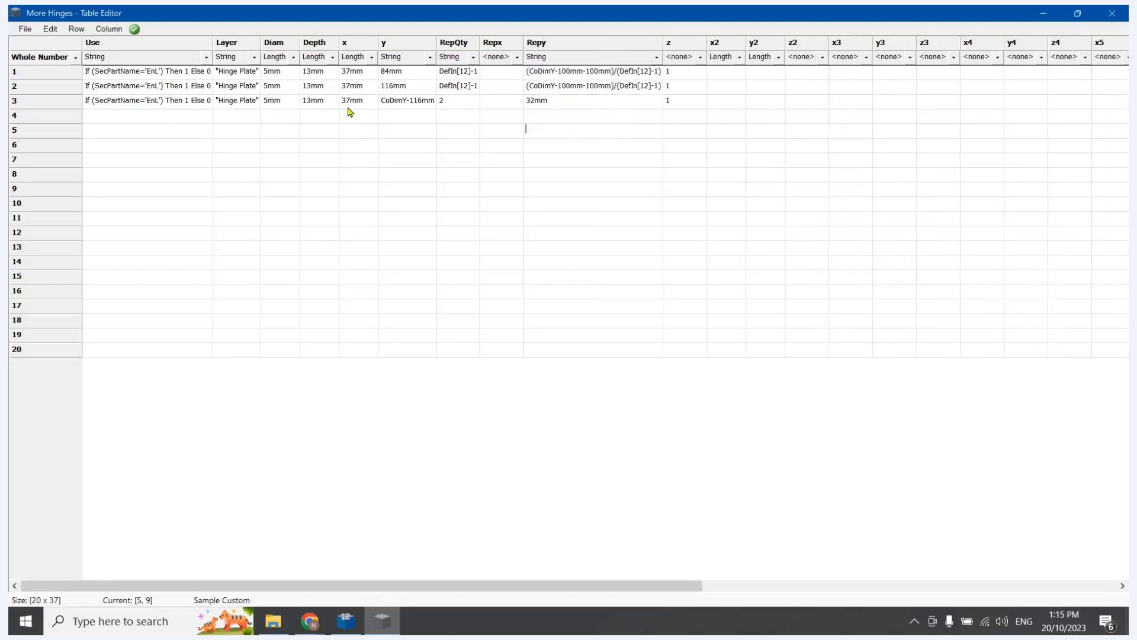
left_click(26, 28)
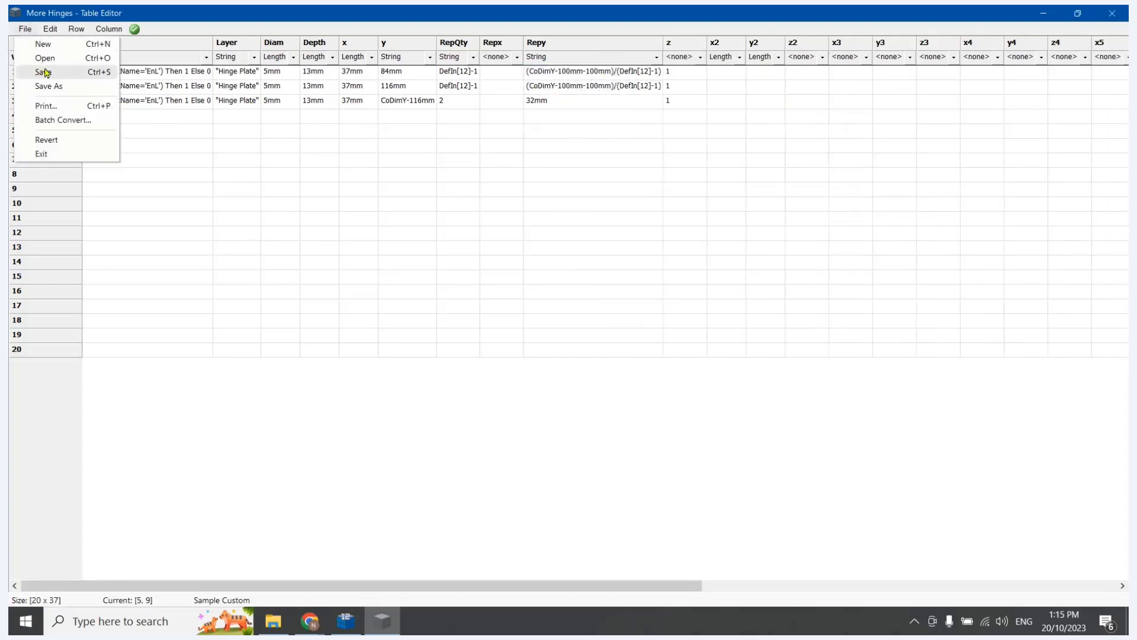
left_click(43, 71)
left_click(1112, 13)
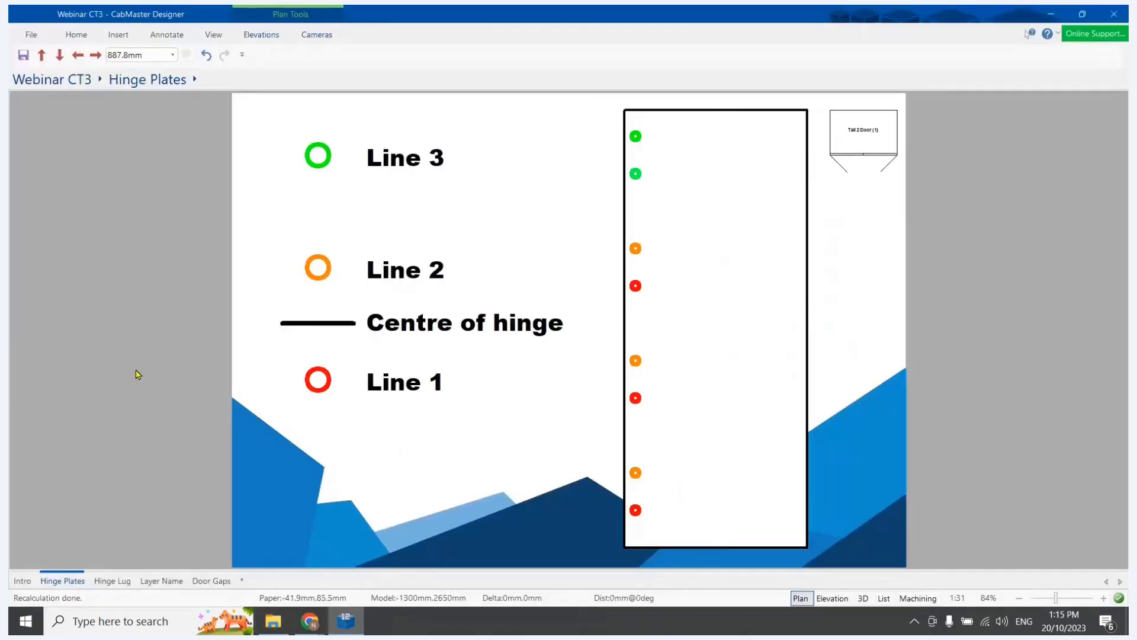
- Re-import and recalculate all cabinets, and open the Tall 2 Door cabinet to inspect the hinge plate holes along its left end
right_click(124, 331)
left_click(158, 450)
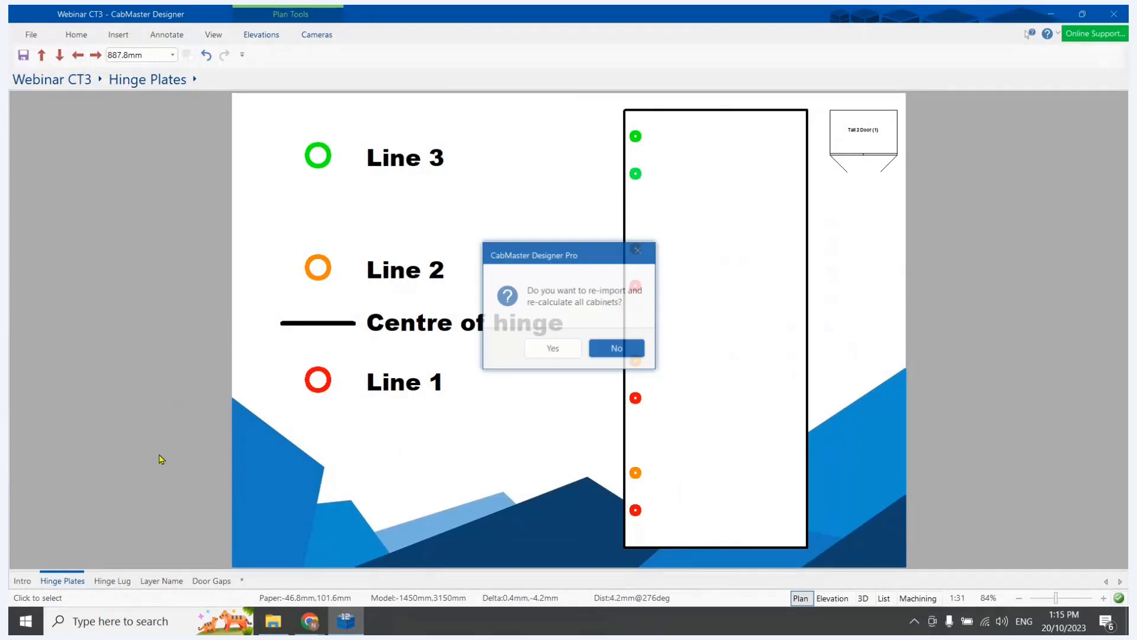
left_click(553, 349)
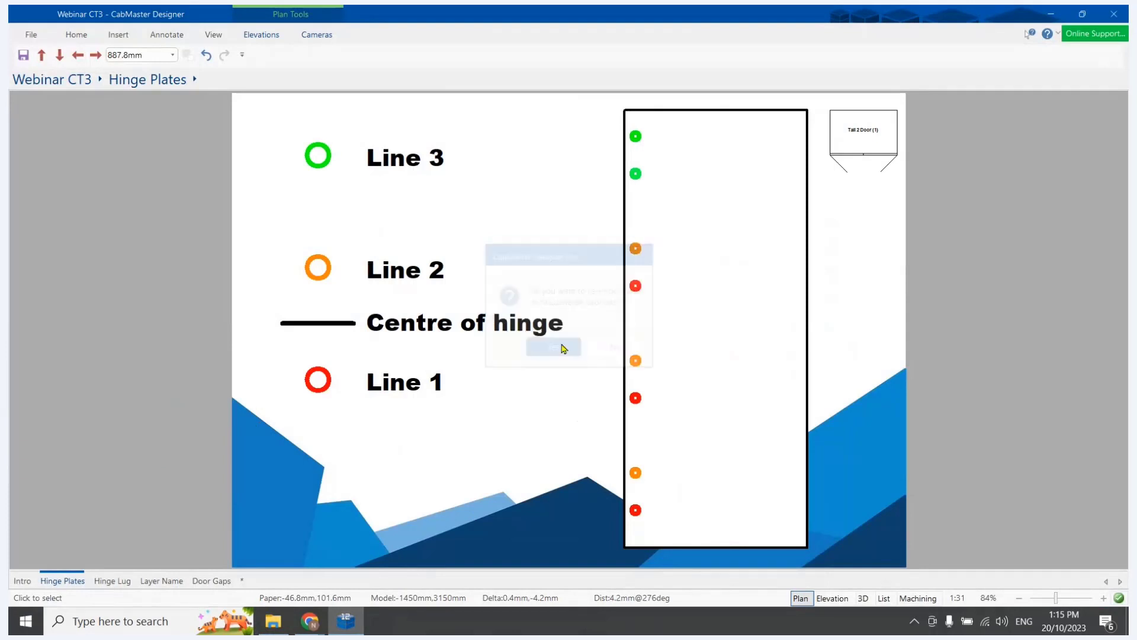
left_click(867, 125)
double_click(867, 124)
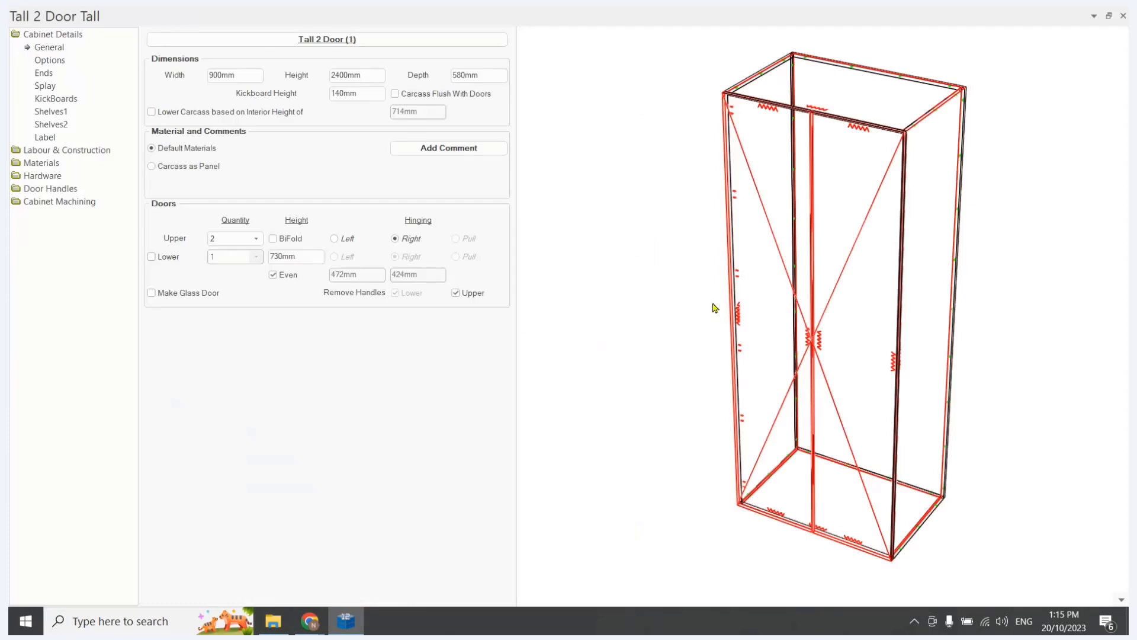
left_click_drag(713, 304, 776, 505)
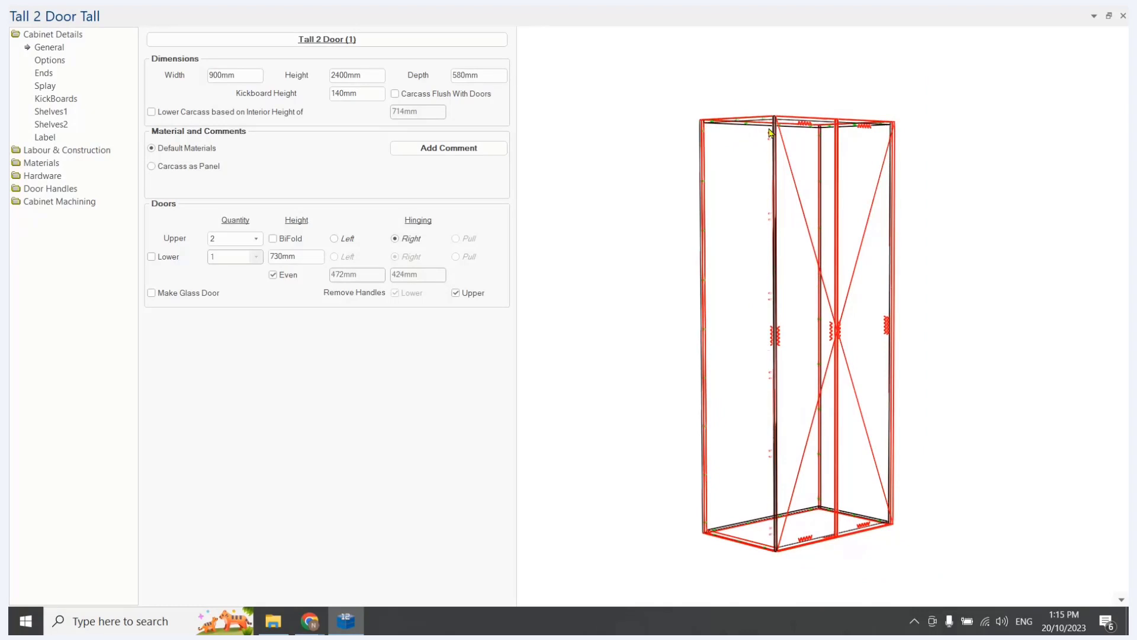
- Set the Tall 2 Door cabinet's X12 local property to 10 and apply it
left_click(322, 40)
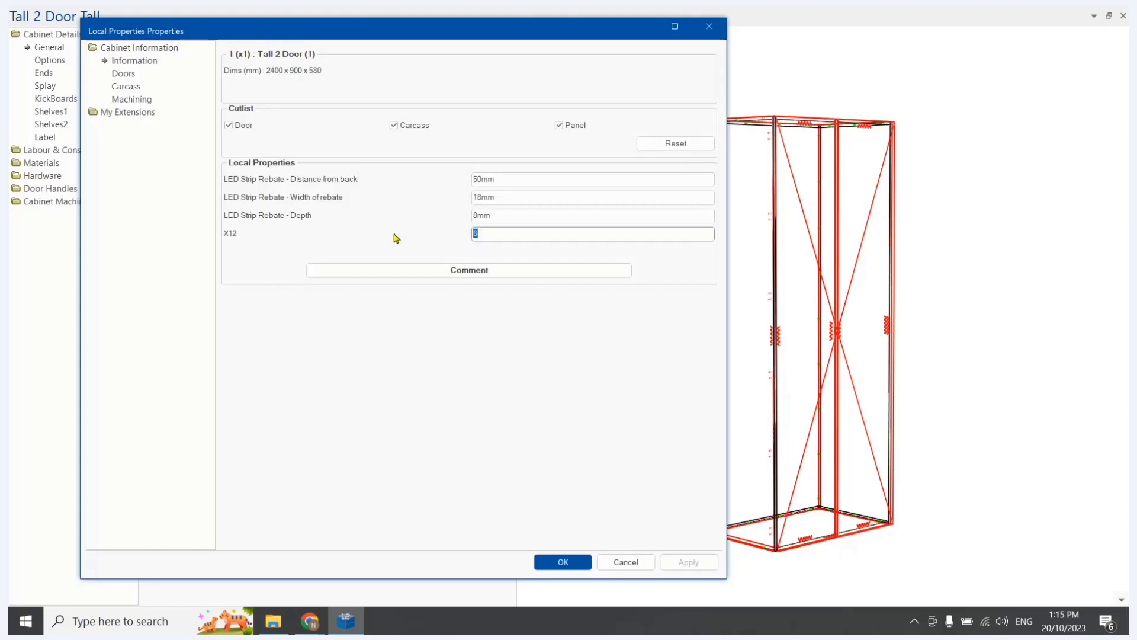
type("10")
key("Tab")
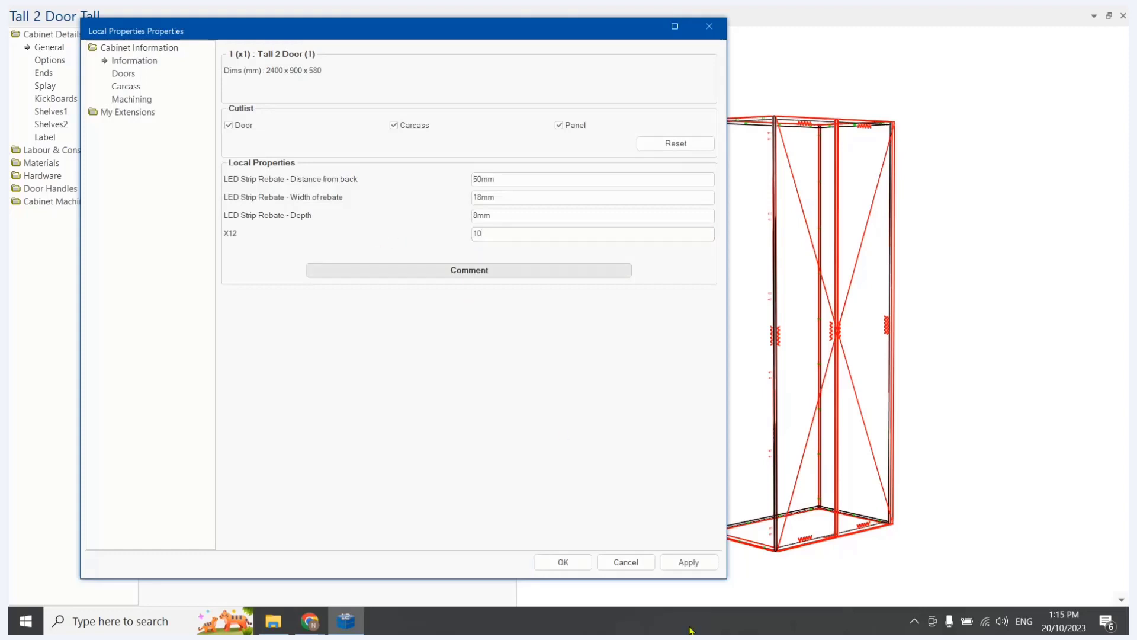
left_click(692, 562)
left_click(589, 566)
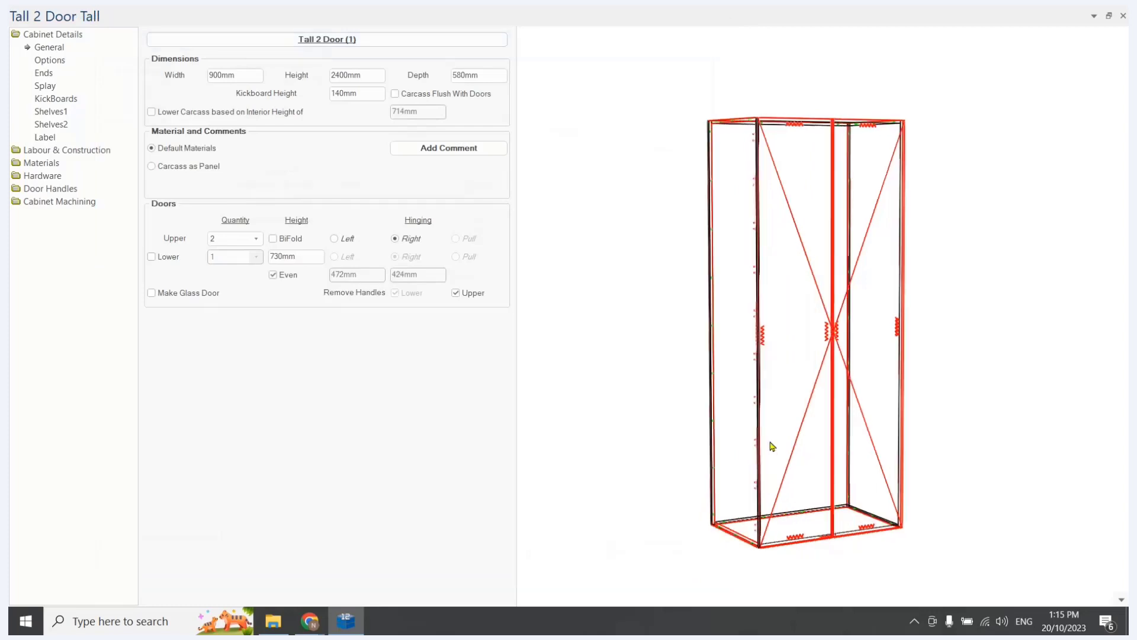
- Set the Tall 2 Door cabinet's X12 local property to 6, apply it, and check the left end's hole spacing
left_click(313, 40)
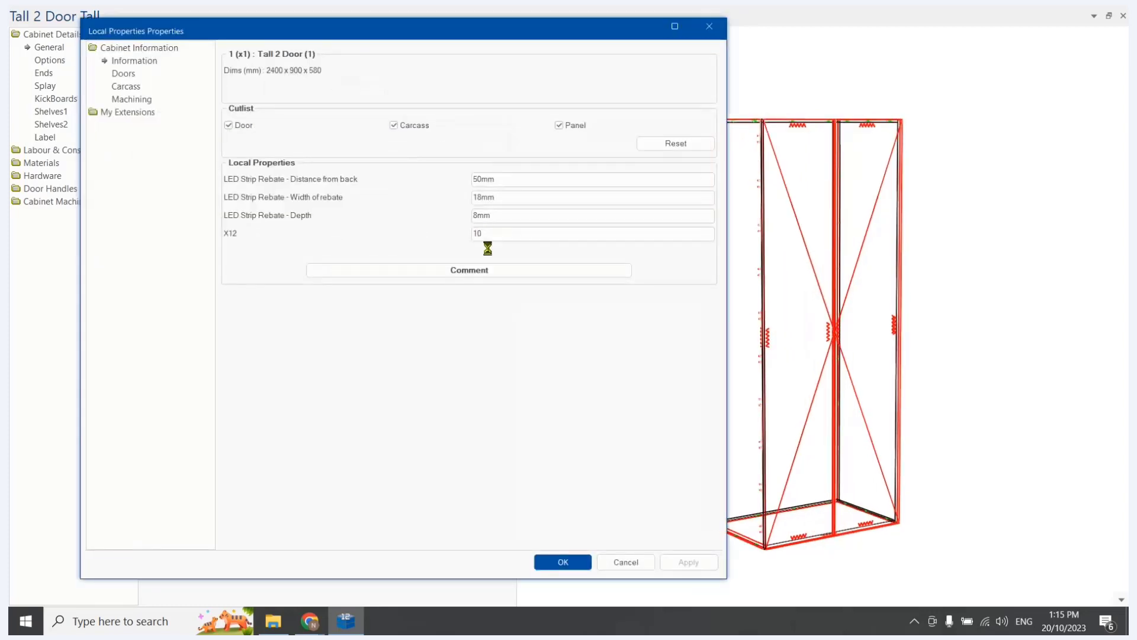
double_click(488, 235)
type("6")
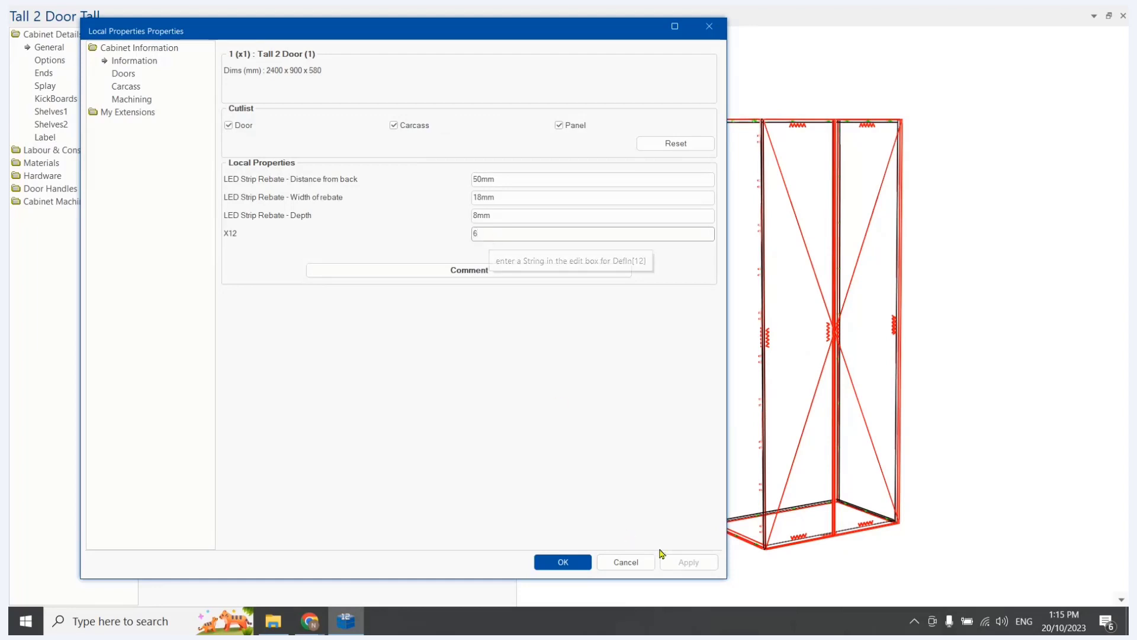
left_click(681, 564)
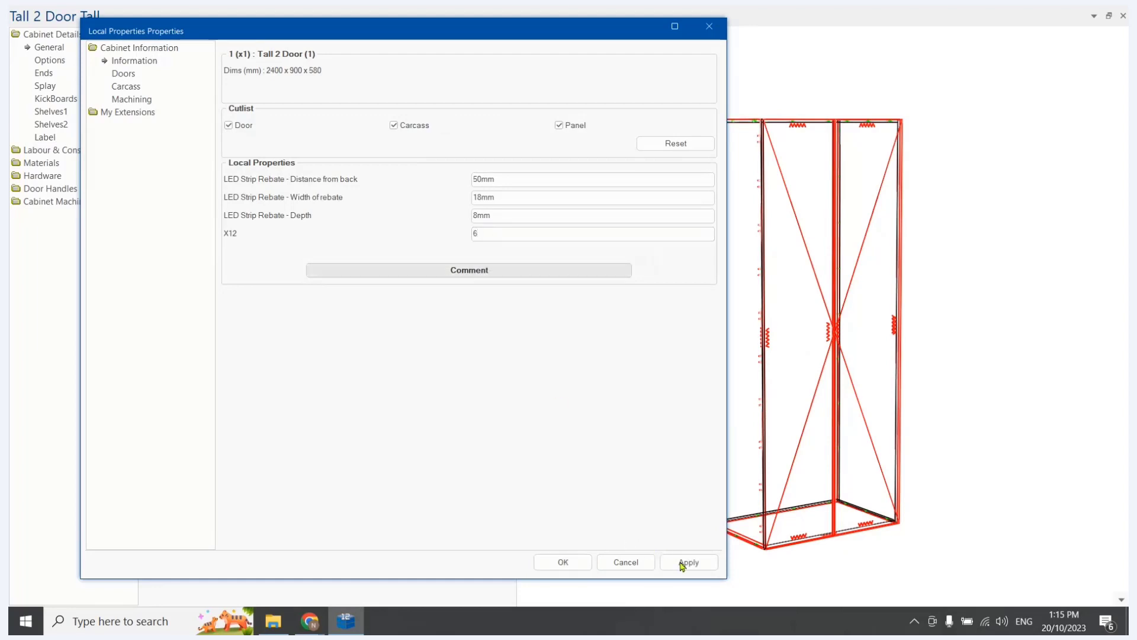
left_click(563, 563)
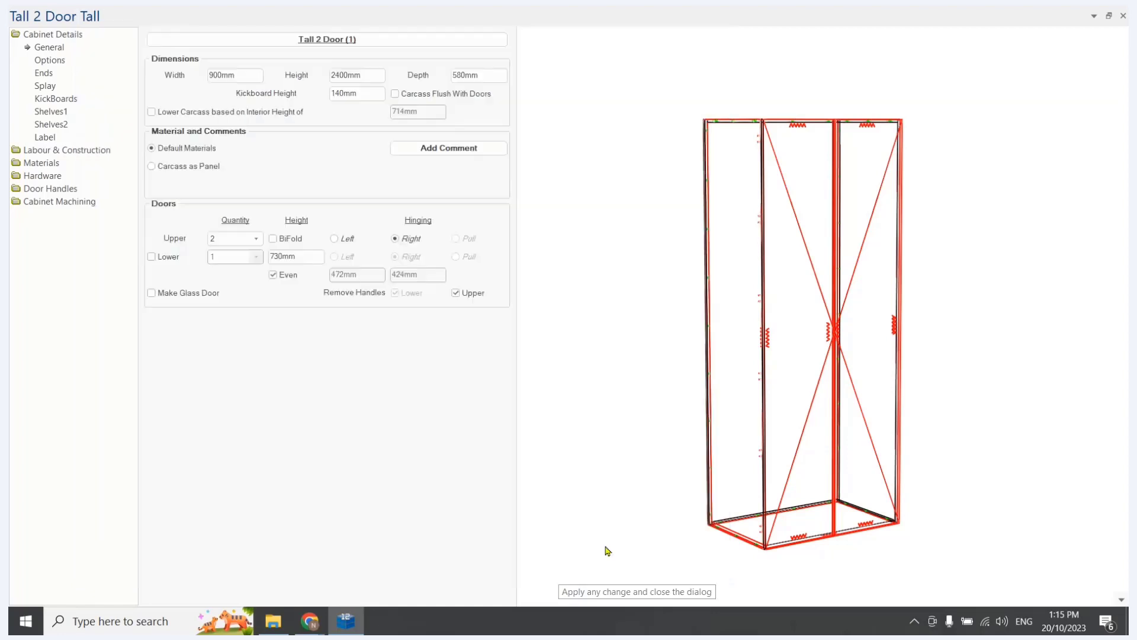
left_click_drag(804, 449, 794, 427)
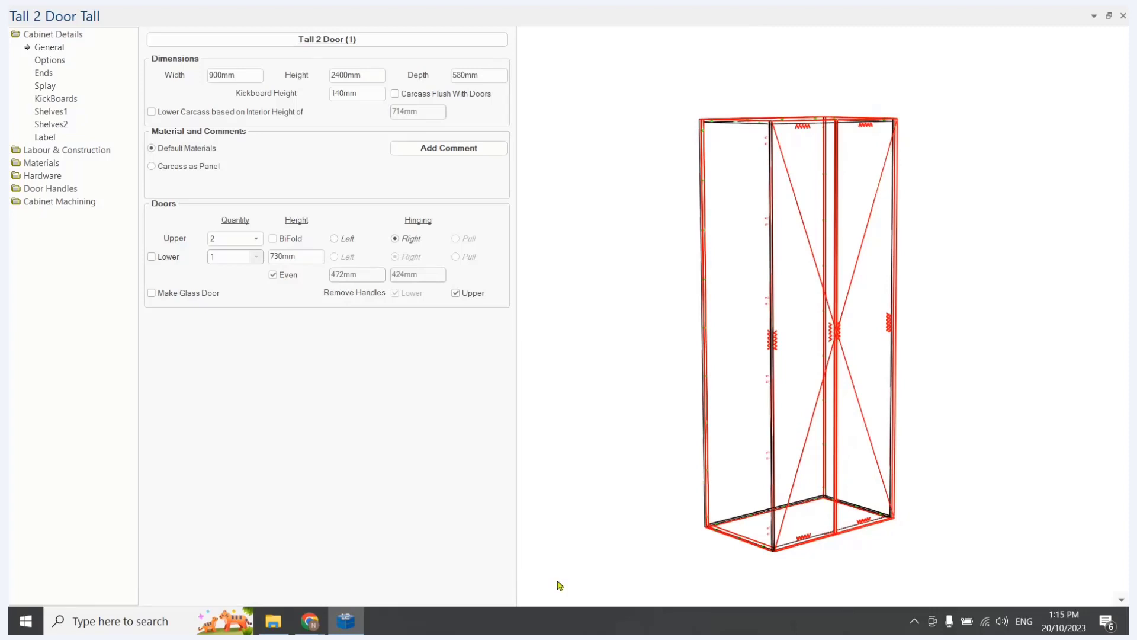
- Reopen More Hinges.qlt from the Custom machining folder, maximize the Table Editor, and widen the Use column
left_click(282, 625)
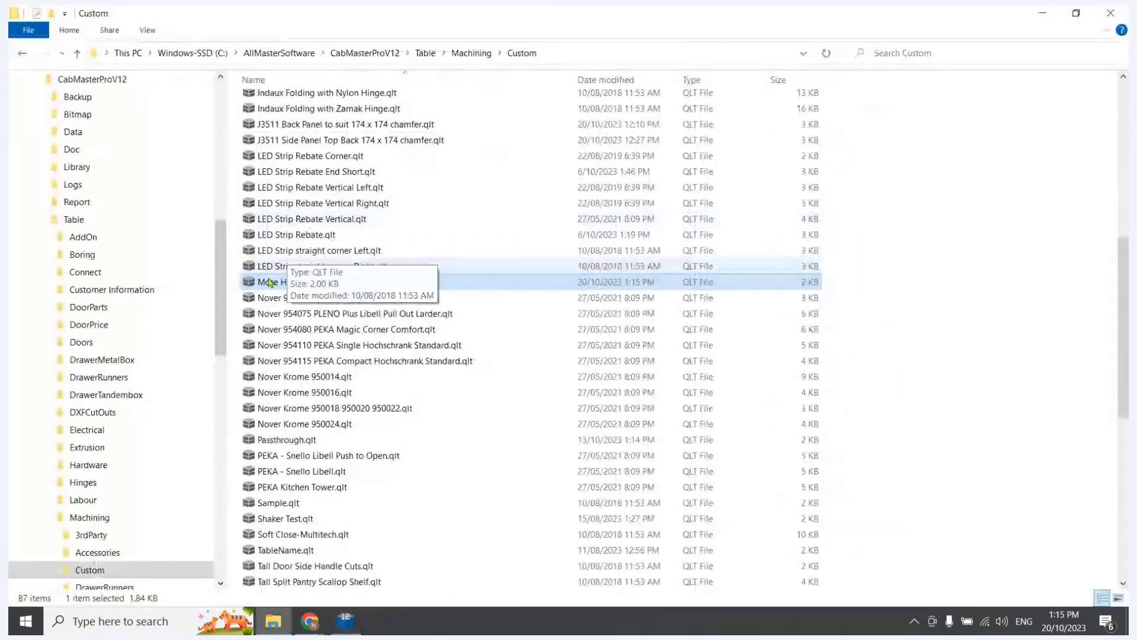
double_click(287, 282)
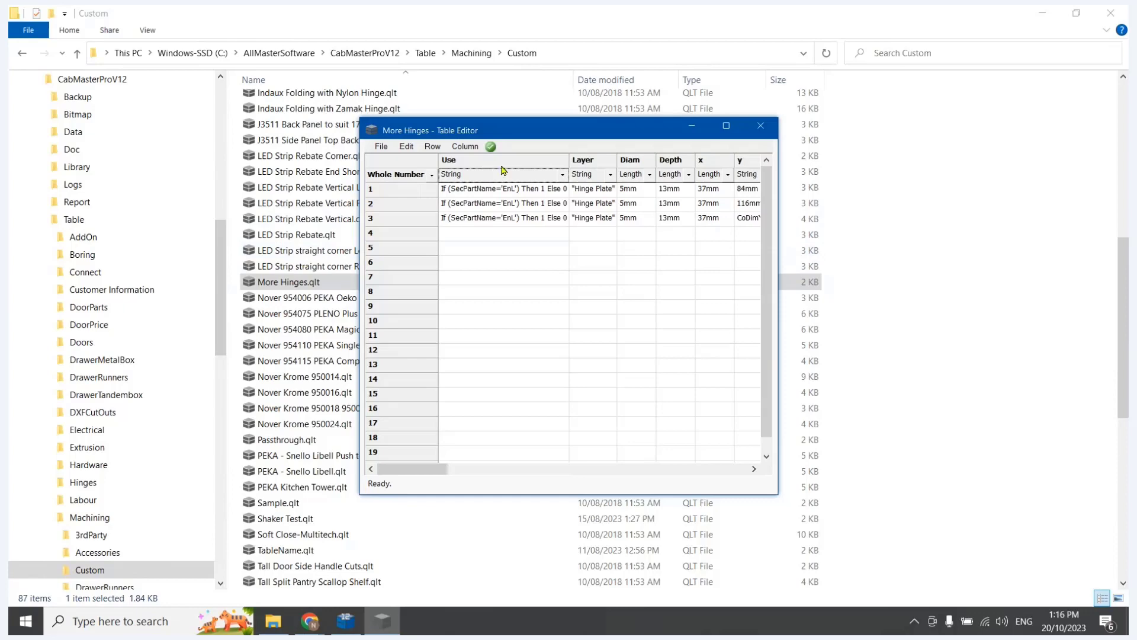
left_click(722, 129)
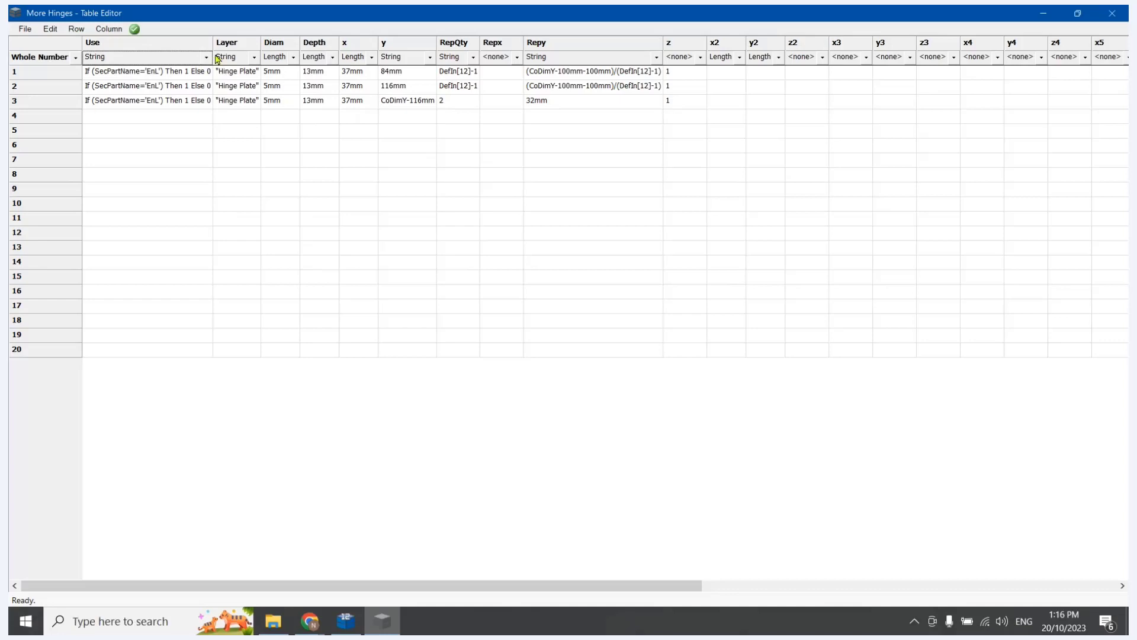
left_click_drag(213, 43, 392, 42)
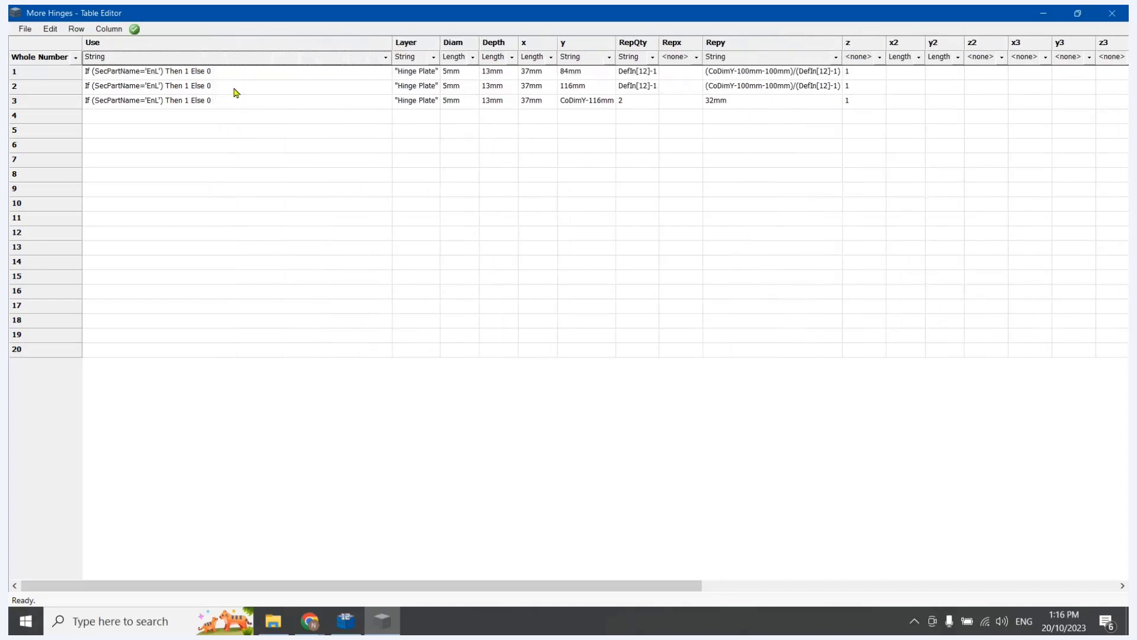
- Extend row 1's Use formula to If (SecPartName='EnL') Then 1 Else If (SecPartName='EnR') Then 1 Else 0
double_click(228, 71)
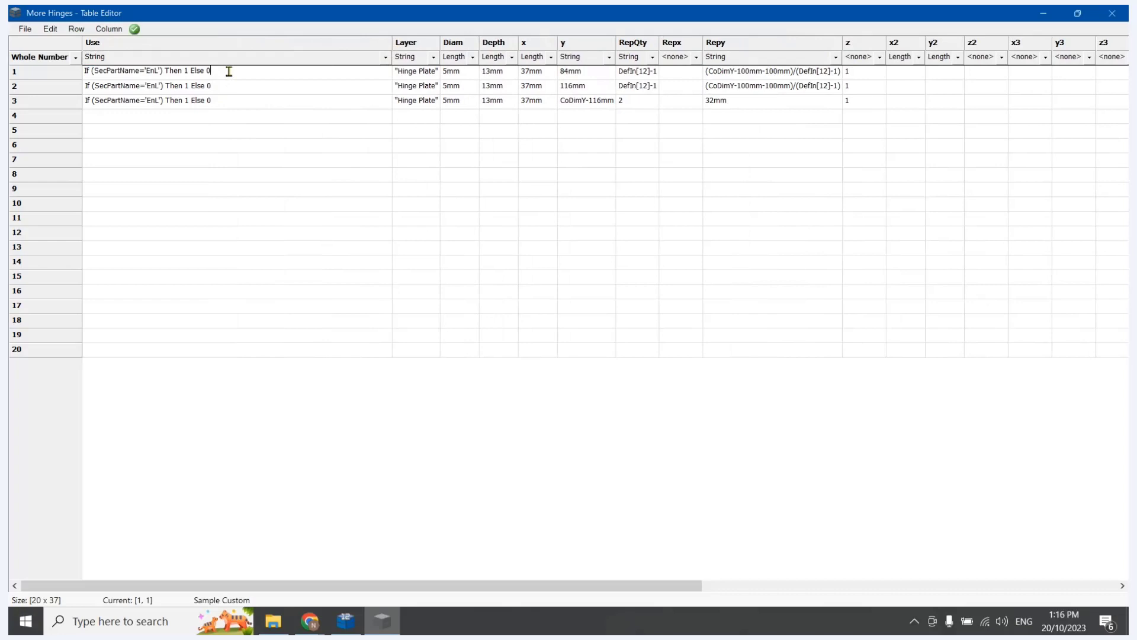
key("BackSpace")
type("1 Else If (SecPartName='EnR') Then 1 Else 0")
left_click(319, 88)
- Copy row 1's Use formula into the Use cells of rows 2 and 3
left_click(307, 72)
key("ctrl+c")
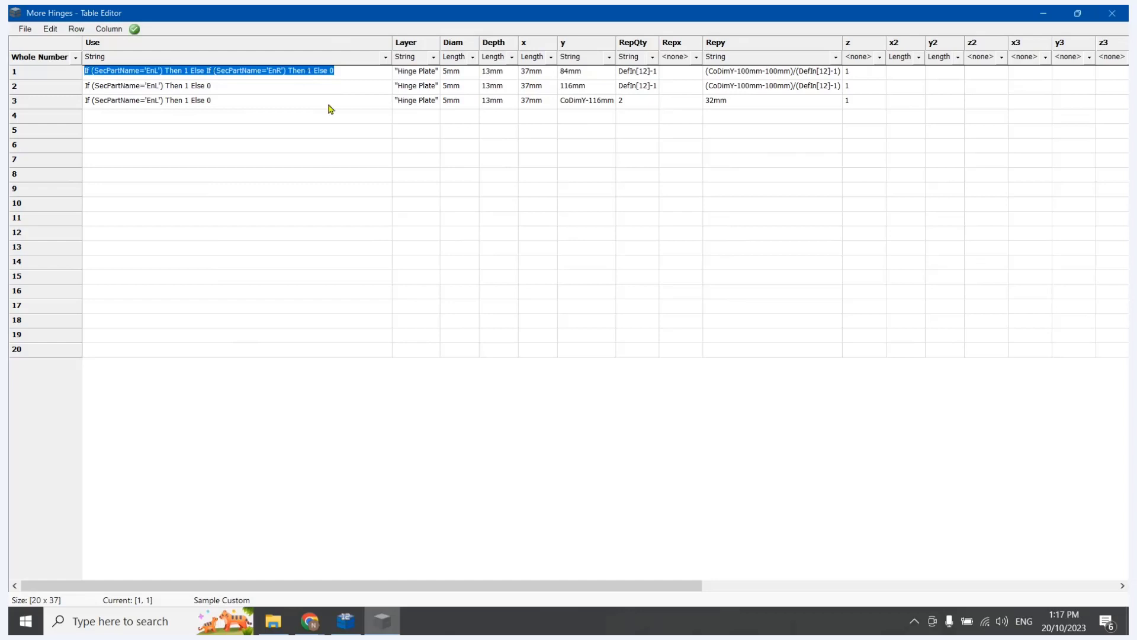
key("Escape")
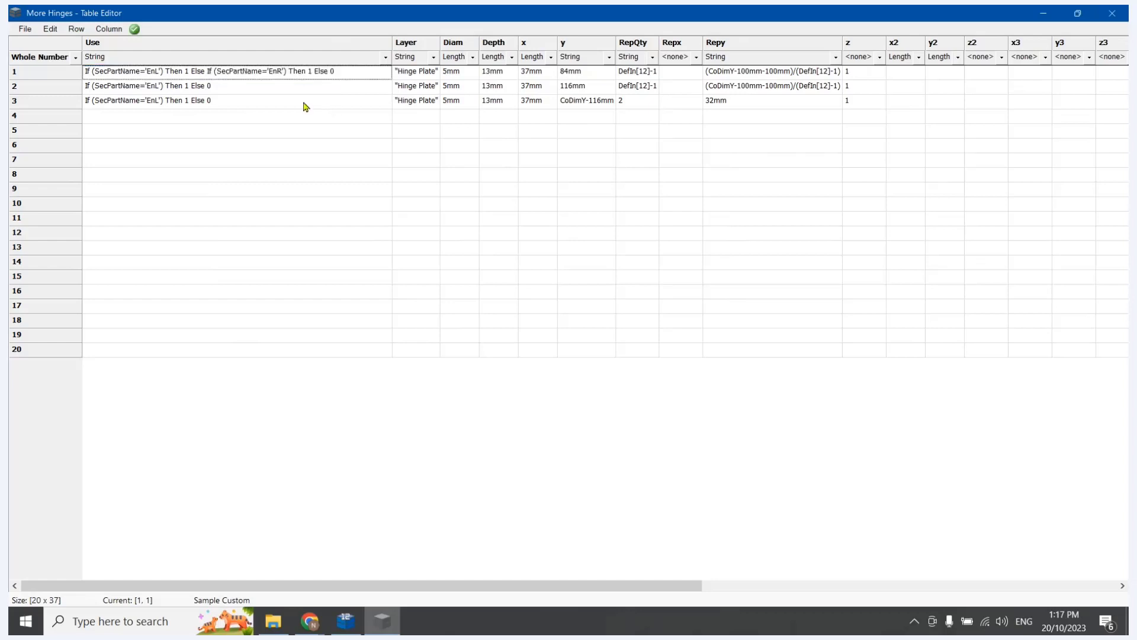
left_click(274, 87)
key("ctrl+v")
left_click(237, 102)
key("ctrl+v")
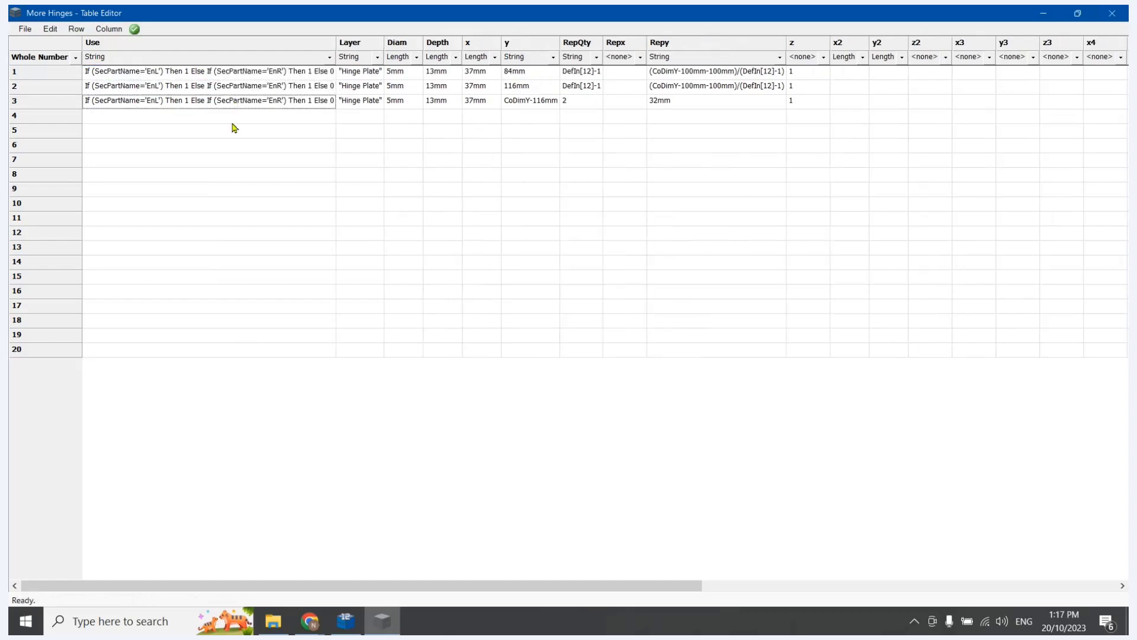
left_click(234, 145)
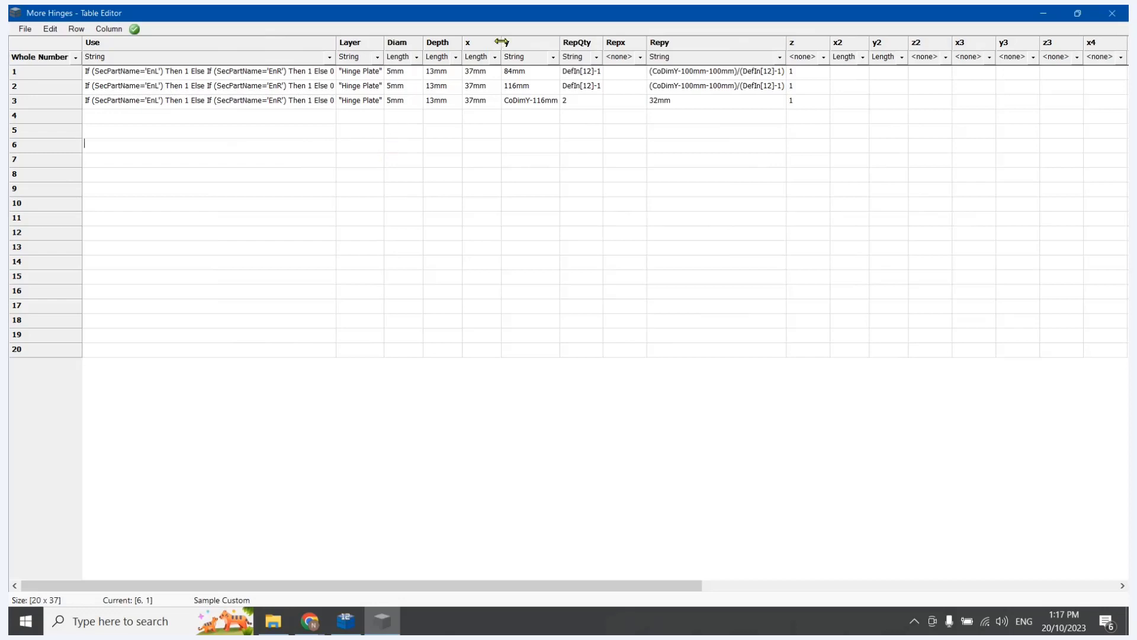
- Change the x column's data type to String and widen the column
left_click_drag(501, 42, 723, 41)
left_click(716, 57)
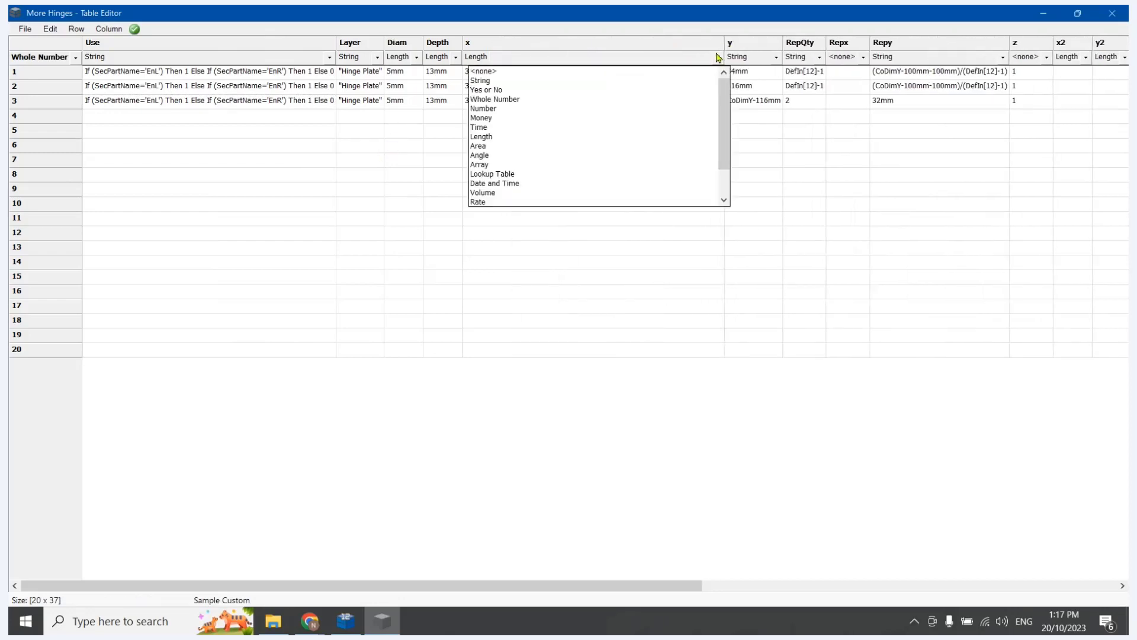
left_click(488, 81)
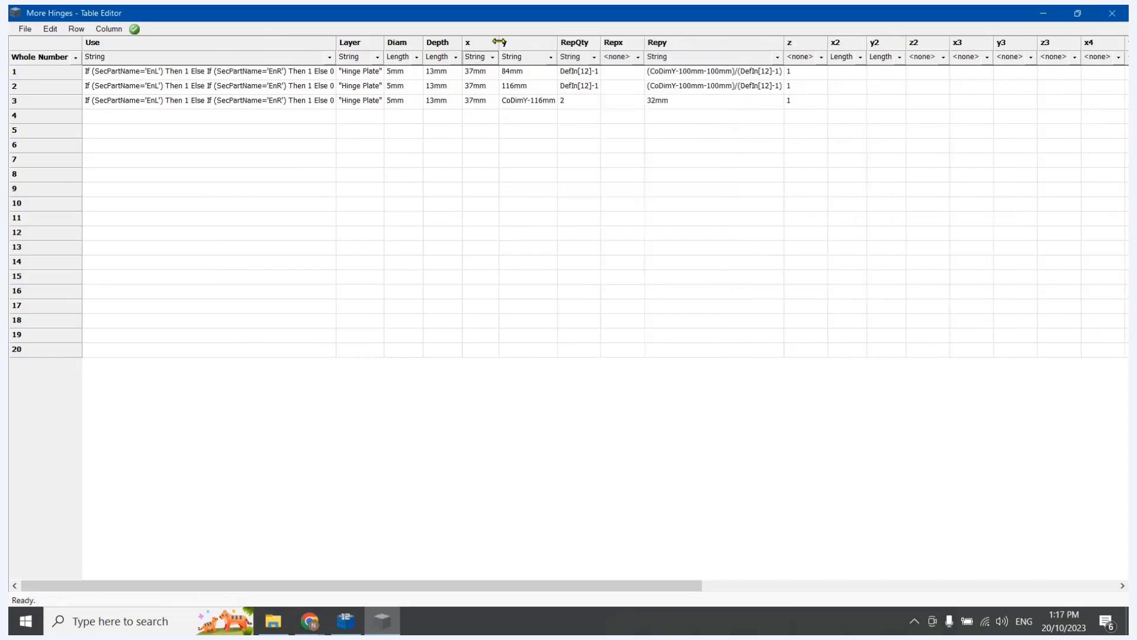
left_click_drag(499, 41, 712, 45)
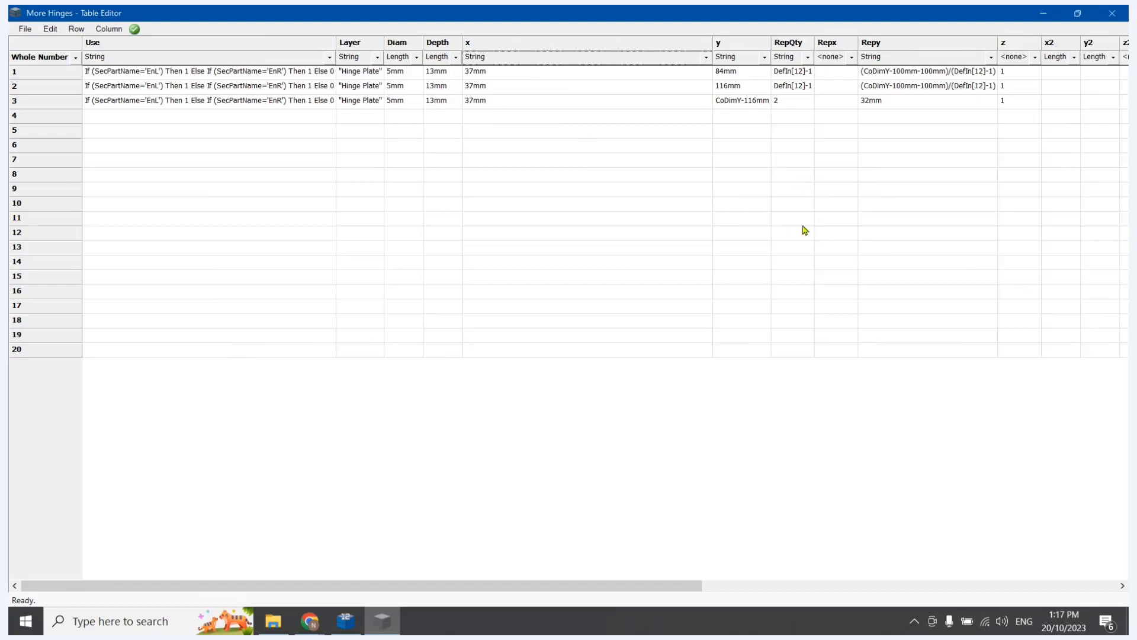
- Set row 1's x formula to If (SecPartName='EnL') Then 37mm Else CodimX-37mm
left_click(475, 73)
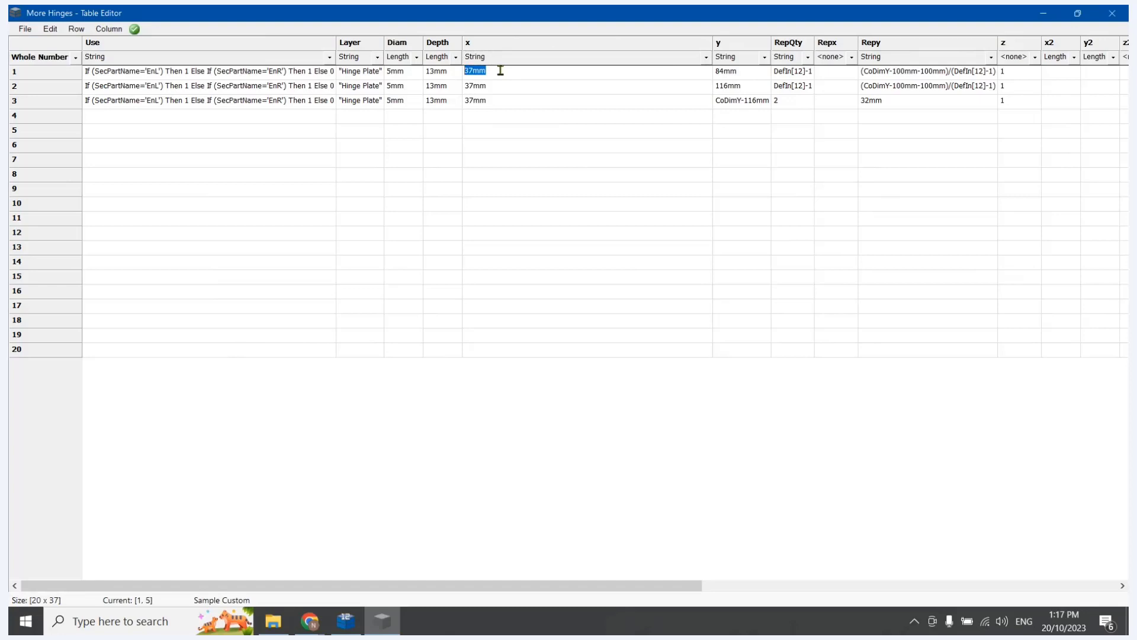
type("If S")
key("BackSpace")
key("BackSpace")
key("BackSpace")
type("(SecPartName='EnL') Then 37mm Else CodimX")
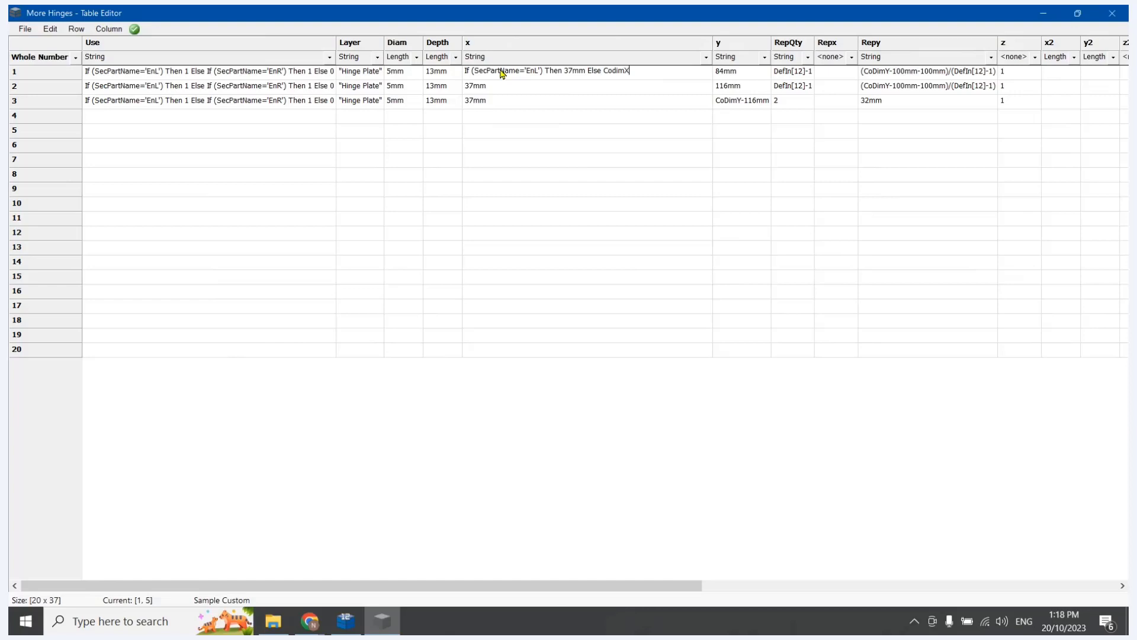
type("-37mm")
left_click(520, 132)
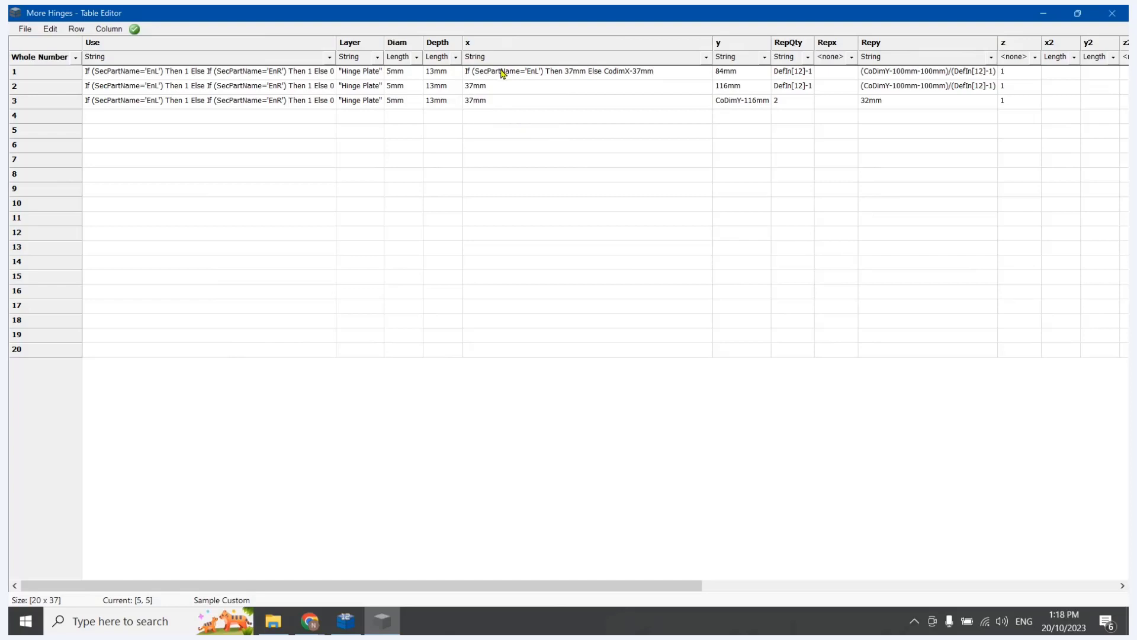
- Copy row 1's x formula into the x cells of rows 2 and 3
double_click(501, 72)
key("ctrl+c")
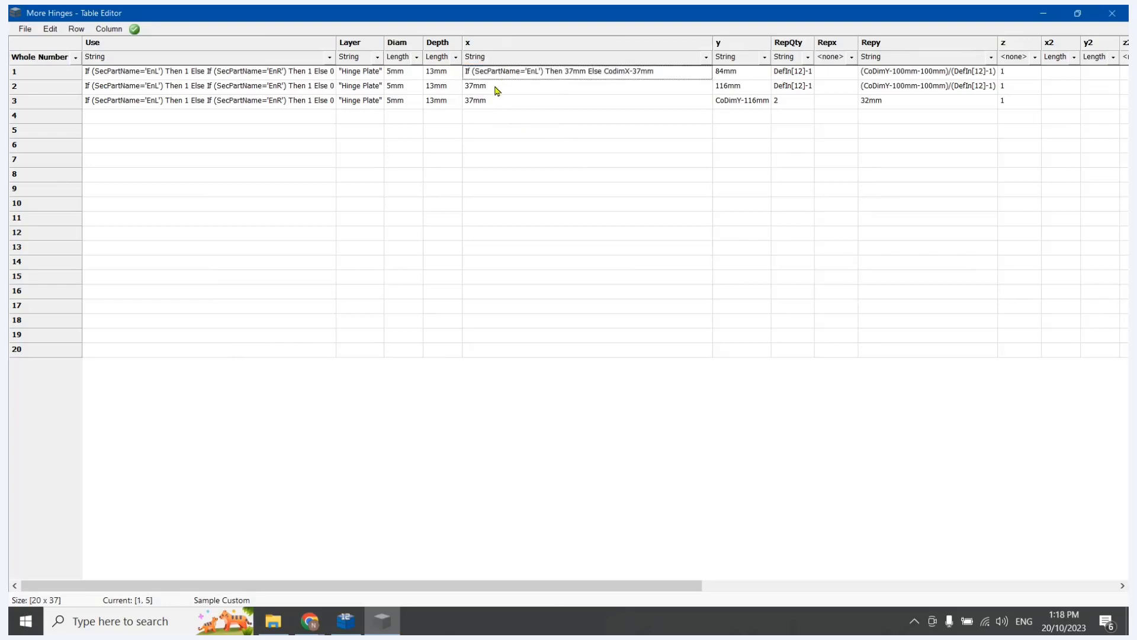
left_click(495, 89)
key("ctrl+v")
left_click(492, 101)
key("ctrl+v")
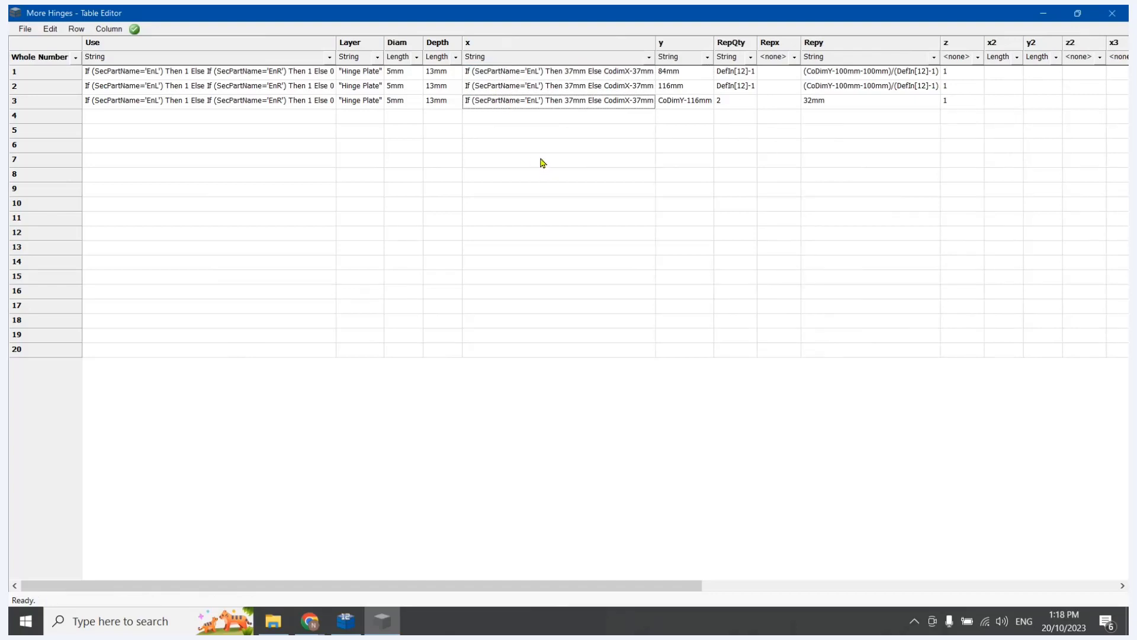
- Save and close the More Hinges table, and minimize the Custom folder window to return to the Tall 2 Door cabinet
left_click(219, 177)
left_click(26, 29)
left_click(36, 72)
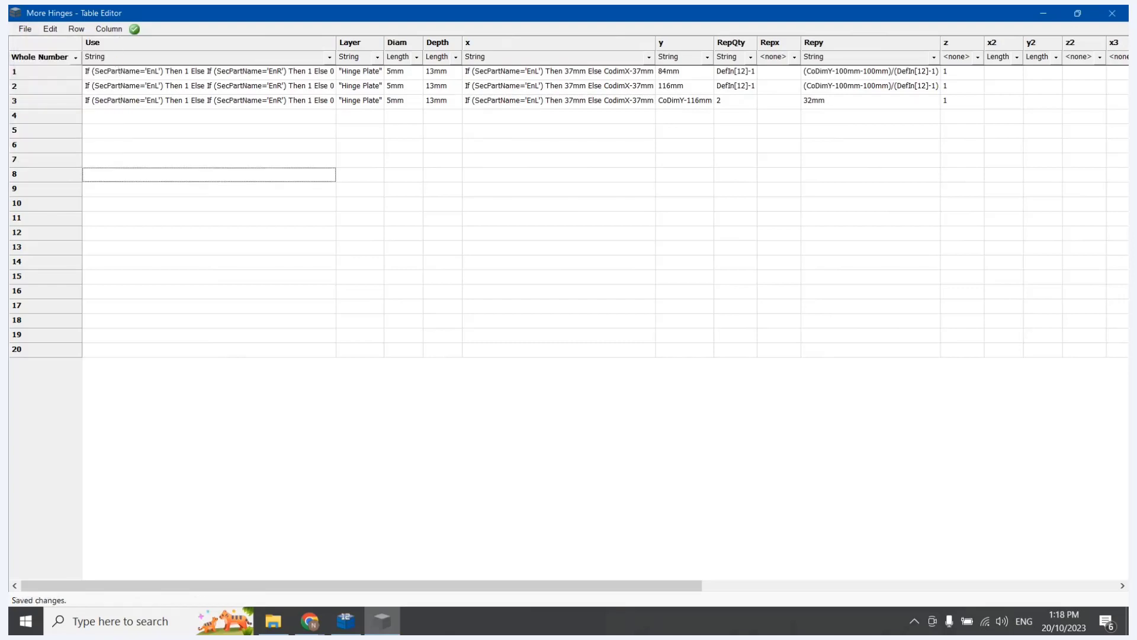
left_click(1112, 13)
left_click(1043, 12)
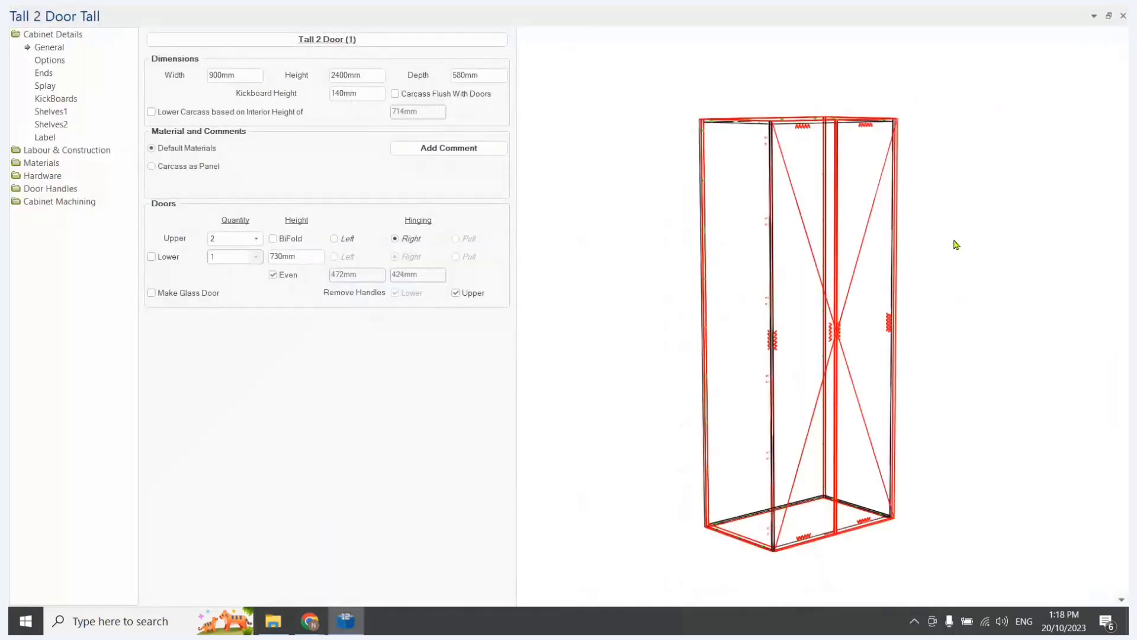
- Re-import and recalculate all cabinets, and inspect the hinge plate holes on both ends of the Tall 2 Door cabinet
key("Left")
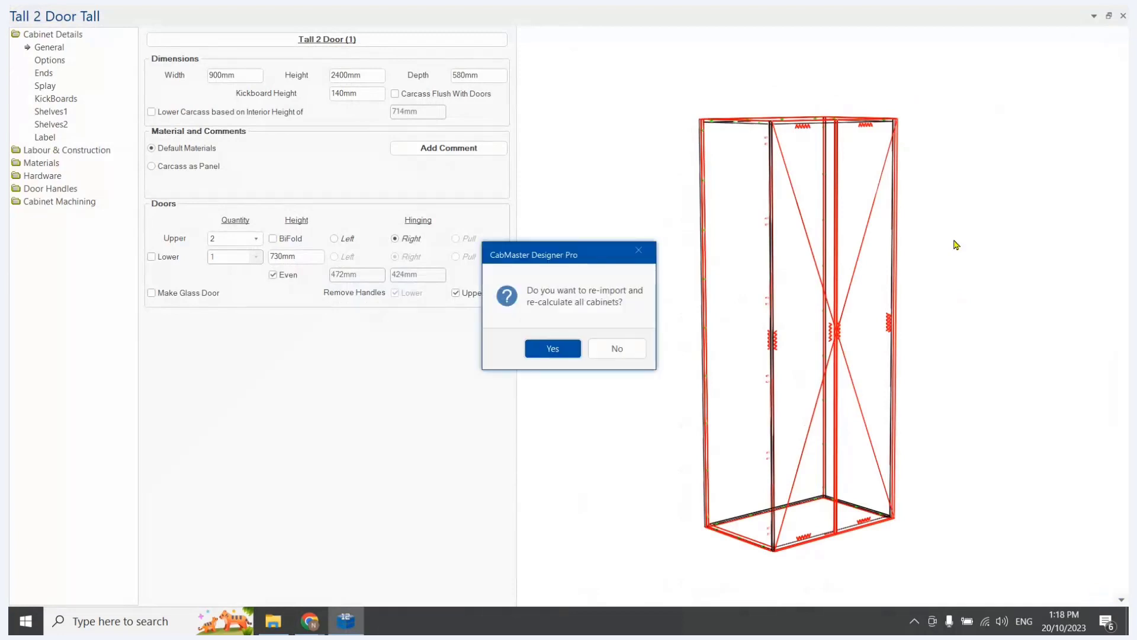
key("Return")
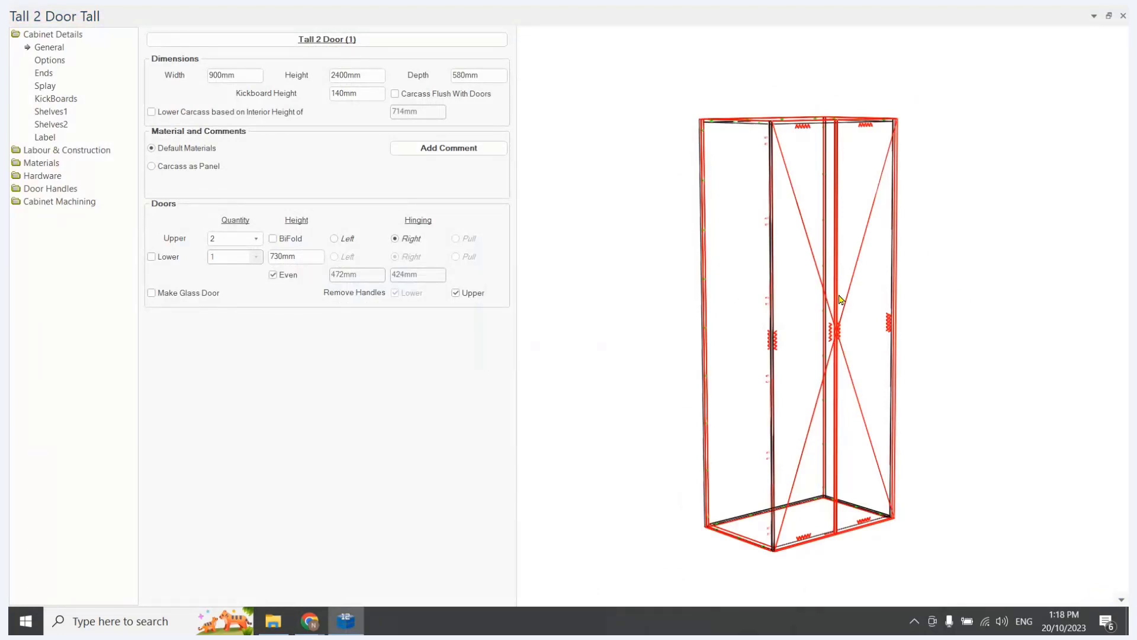
left_click_drag(814, 336, 777, 465)
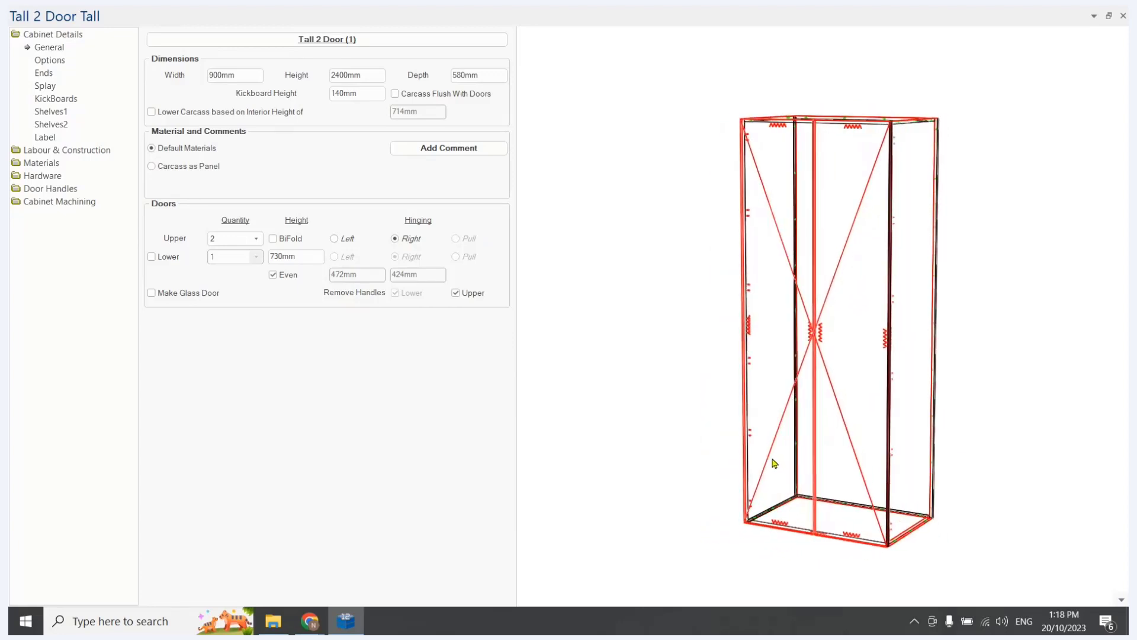
- Switch to the Custom folder, reopen the More Hinges.qlt table and maximize its editor
key("alt+Tab")
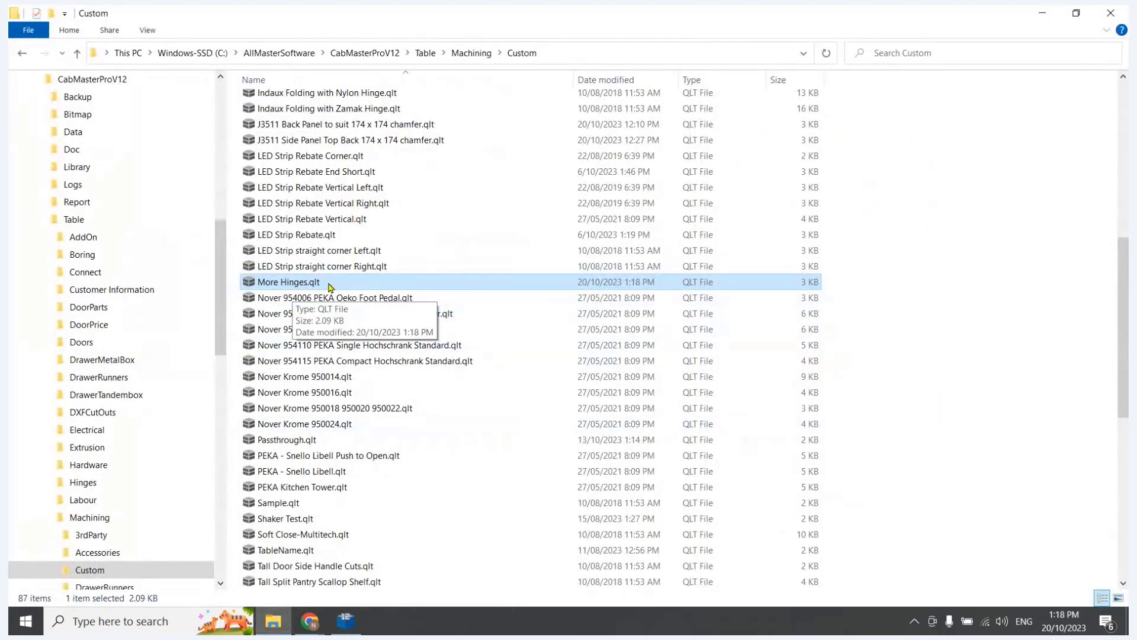
double_click(293, 283)
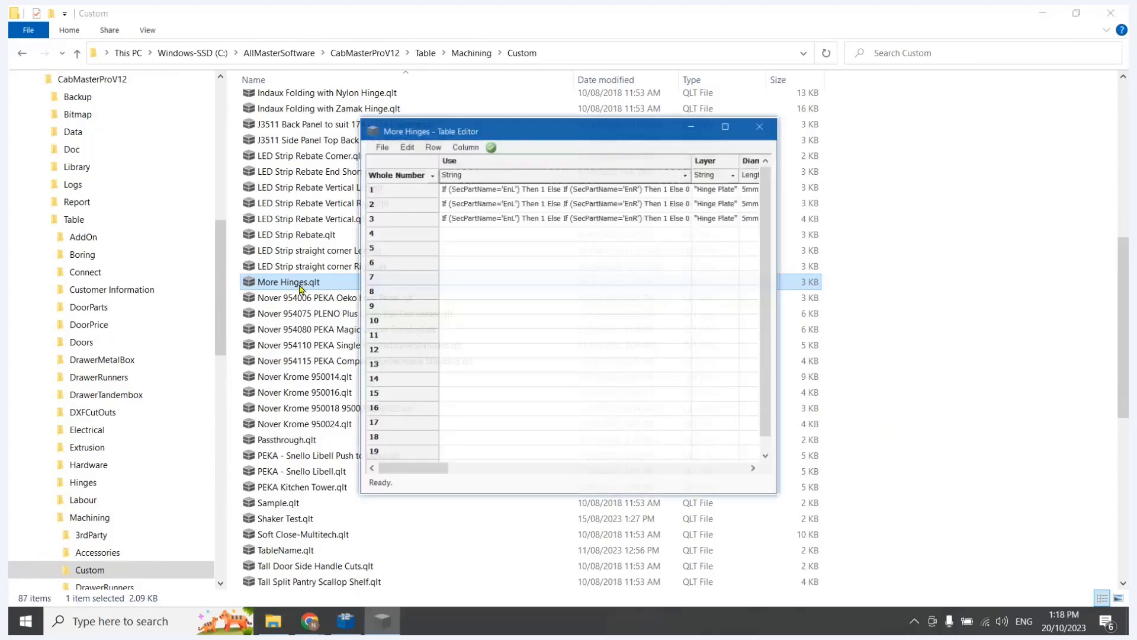
left_click(726, 126)
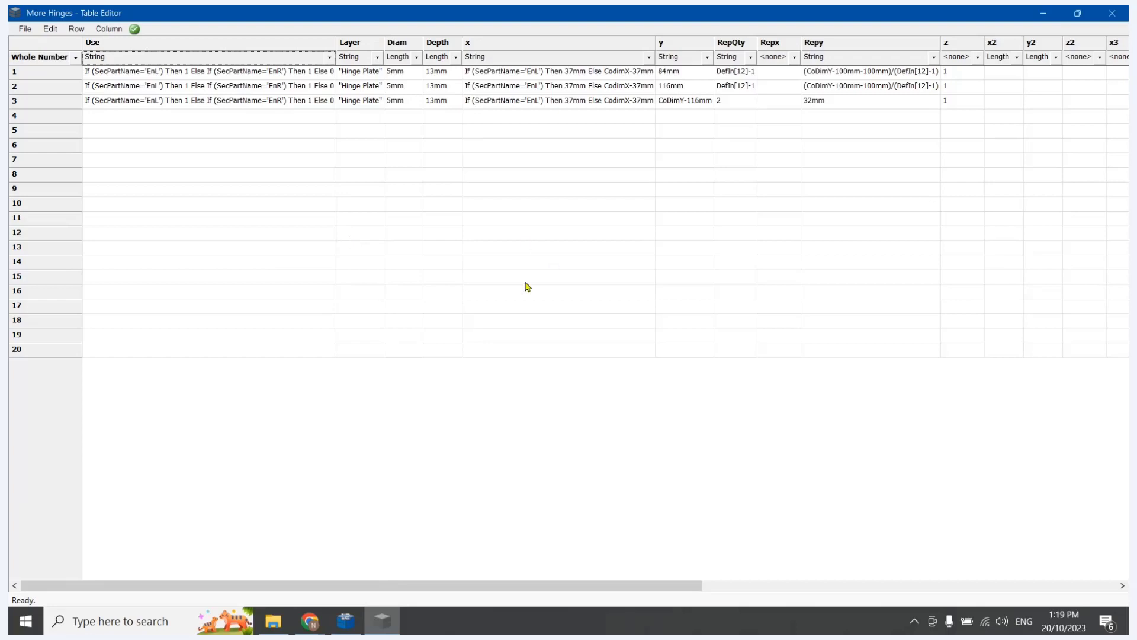
- Switch to CabMaster and display the Tall 2 Door cabinet's hinge quantity and positioning settings
left_click(356, 628)
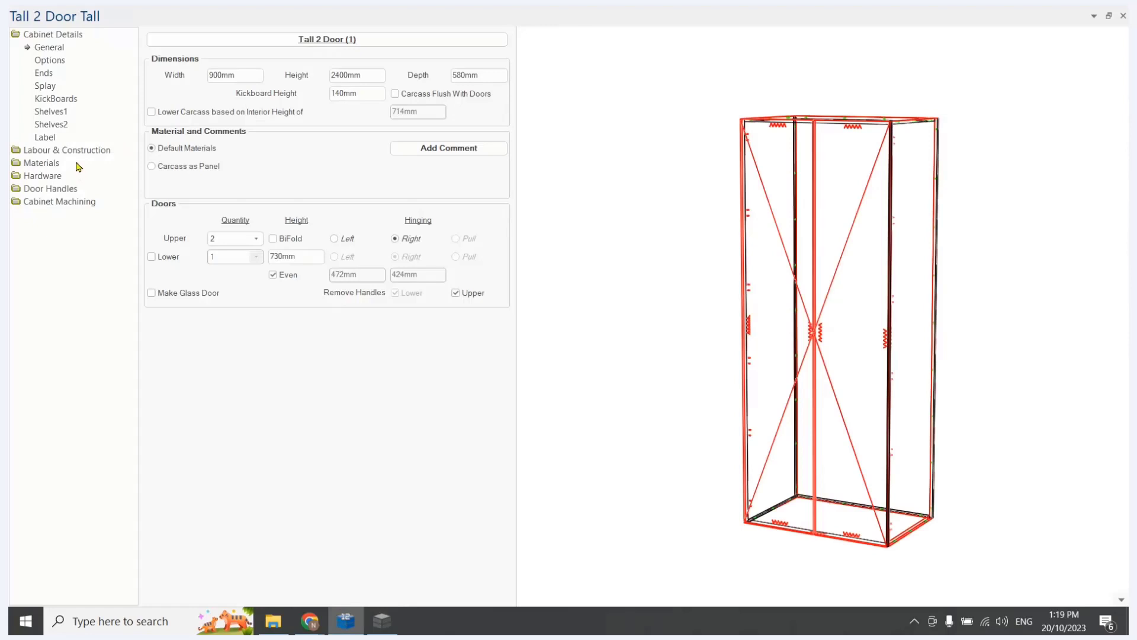
left_click(59, 201)
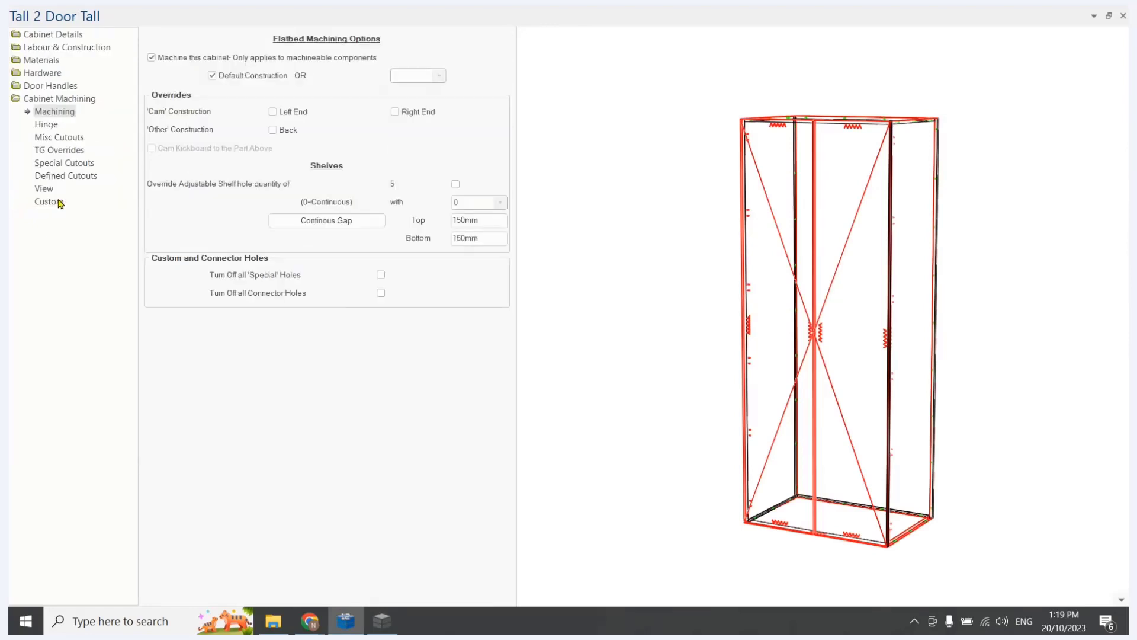
left_click(52, 127)
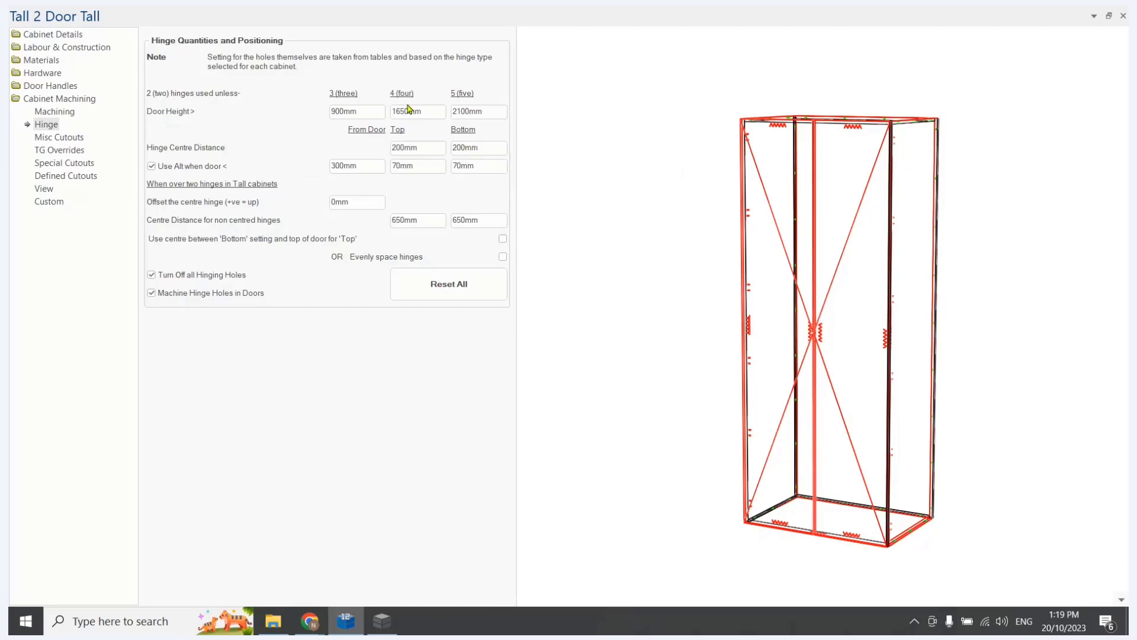
- Return to the More Hinges table, set row 1's y formula to MachHingeDistBot-16mm, and widen the y column to fit
left_click(394, 622)
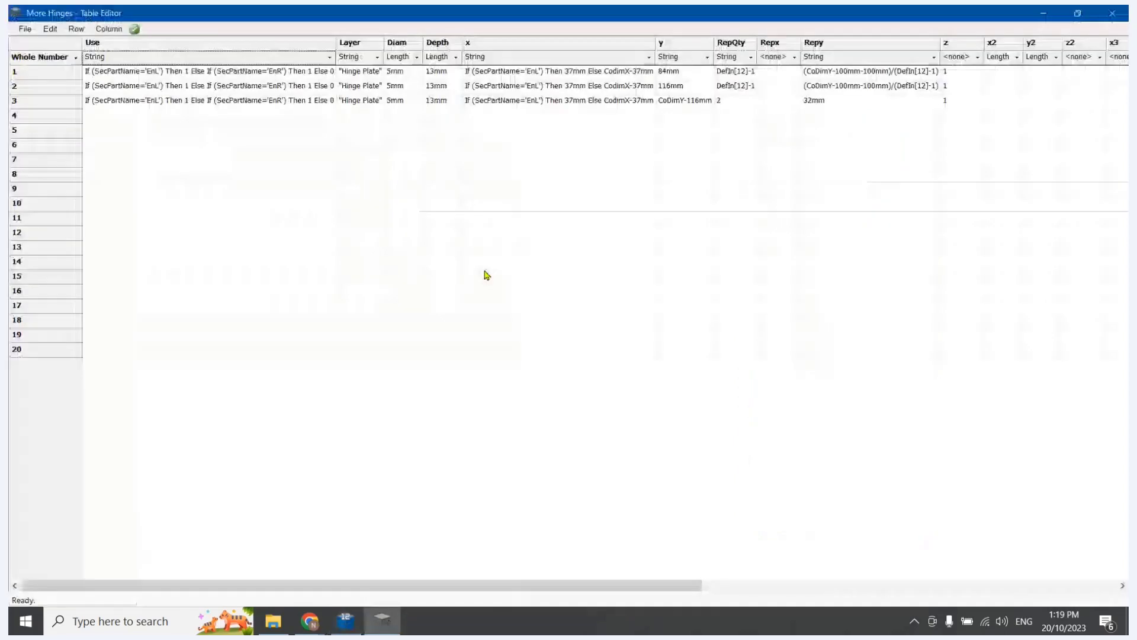
left_click(687, 74)
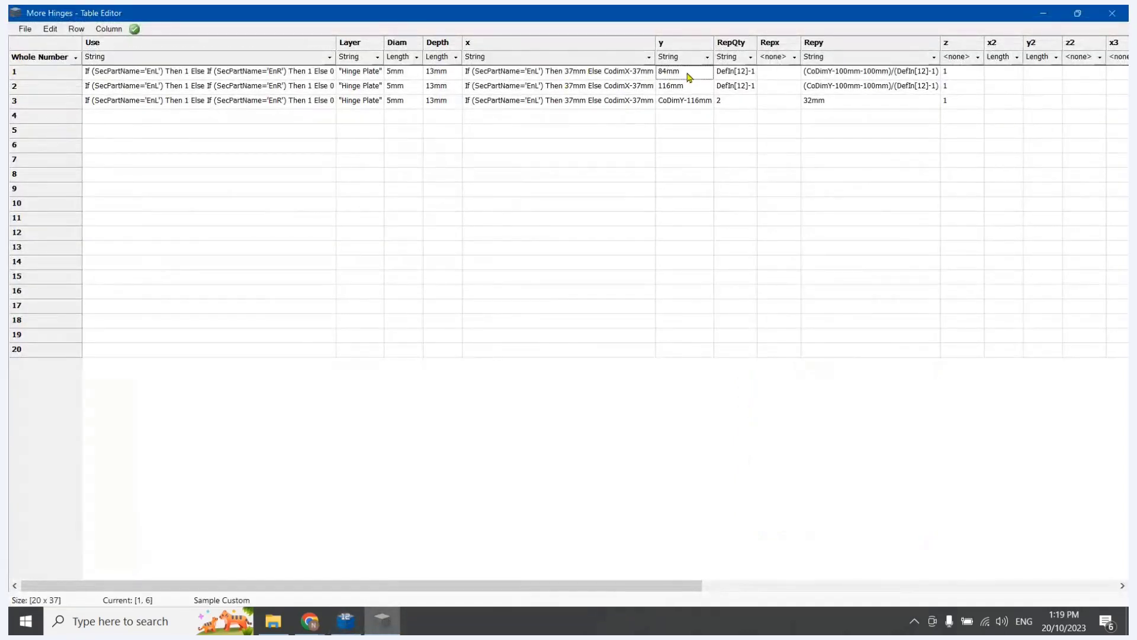
left_click(688, 86)
key("Up")
type("MachHingeDist")
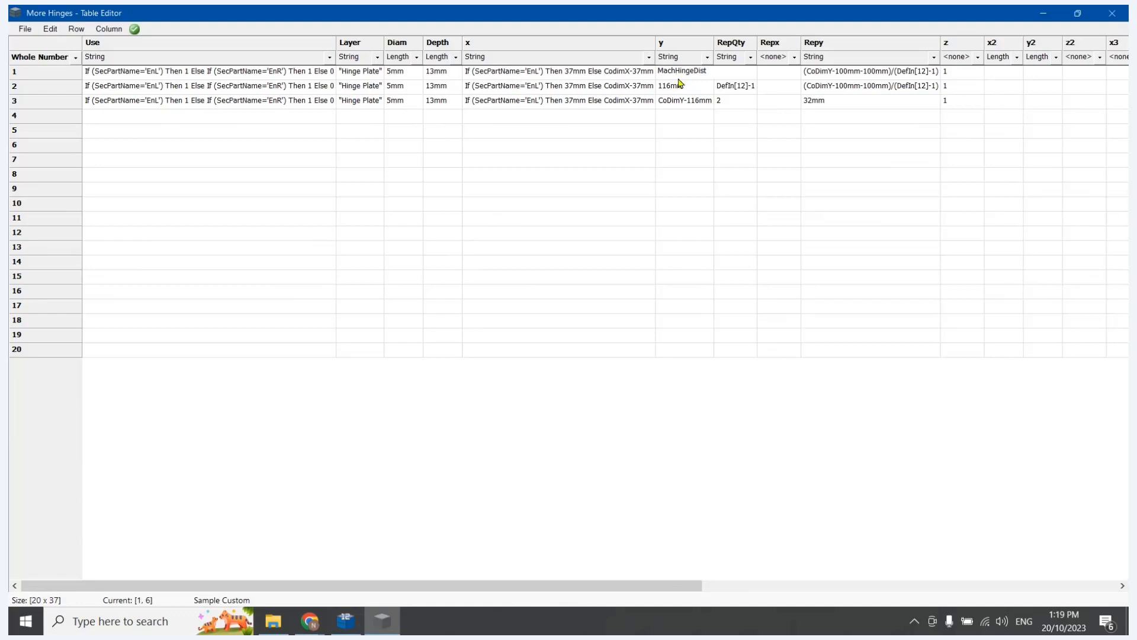
type("Bot-16")
left_click(696, 164)
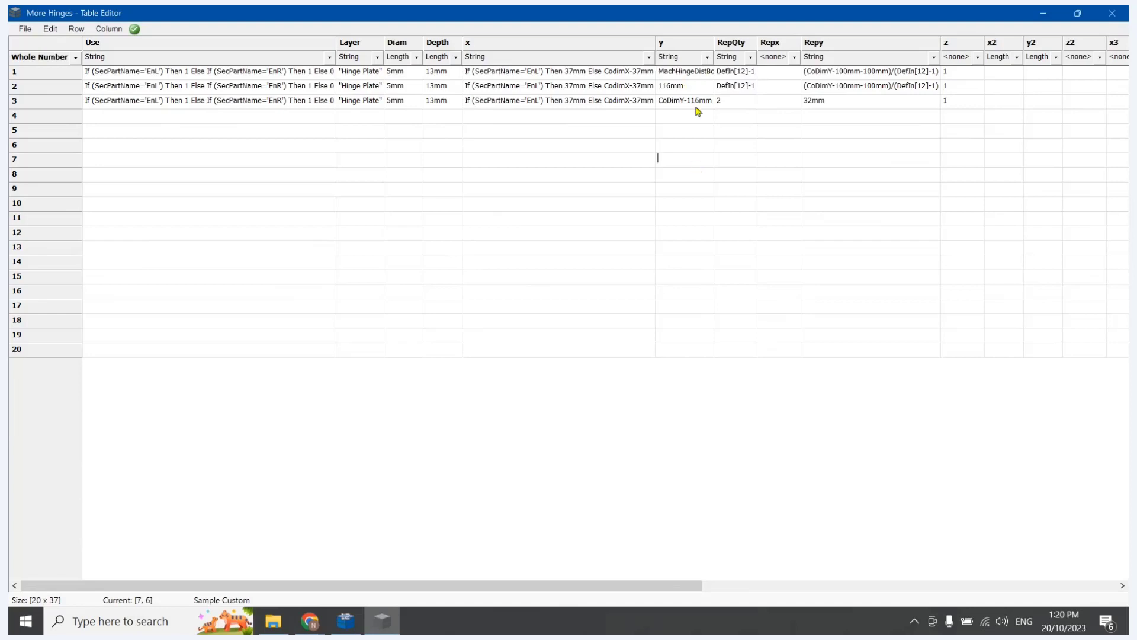
double_click(715, 43)
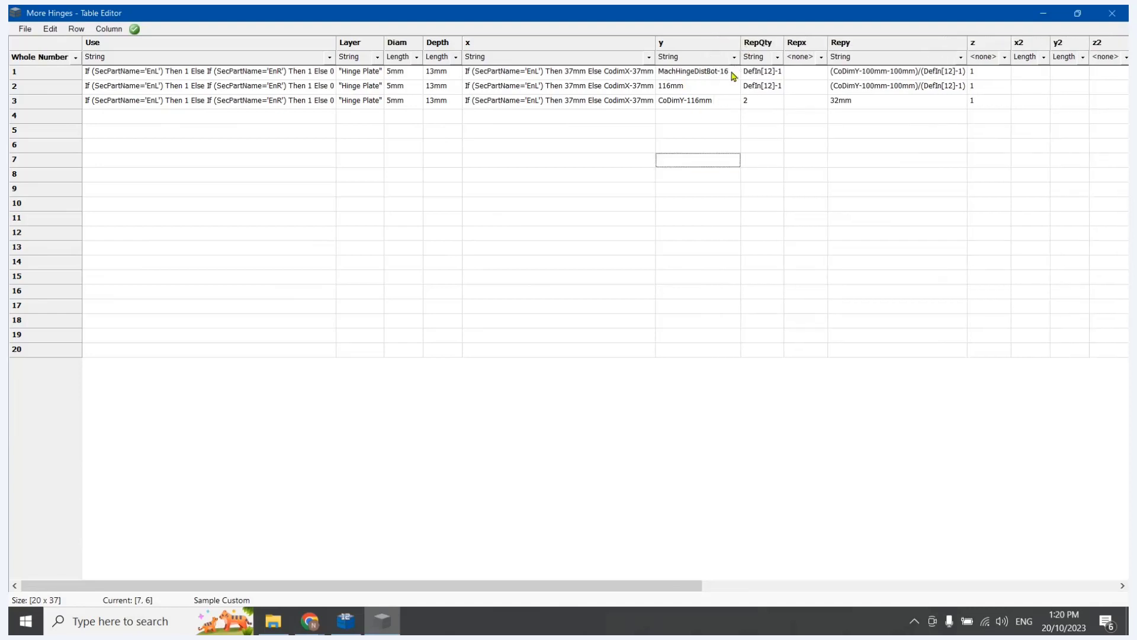
left_click(733, 76)
left_click(733, 75)
type("mm")
left_click(730, 179)
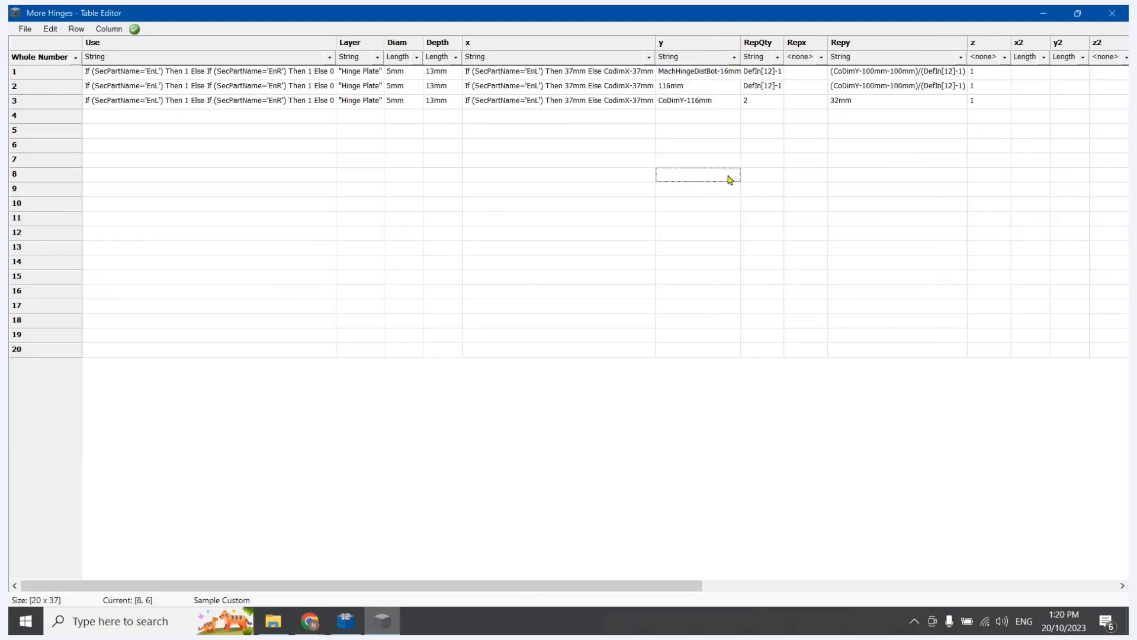
- Copy row 1's y formula into row 2's y cell and change it to MachHingeDistBot+16mm
double_click(690, 69)
key("ctrl+c")
left_click(695, 86)
key("ctrl+v")
left_click(725, 89)
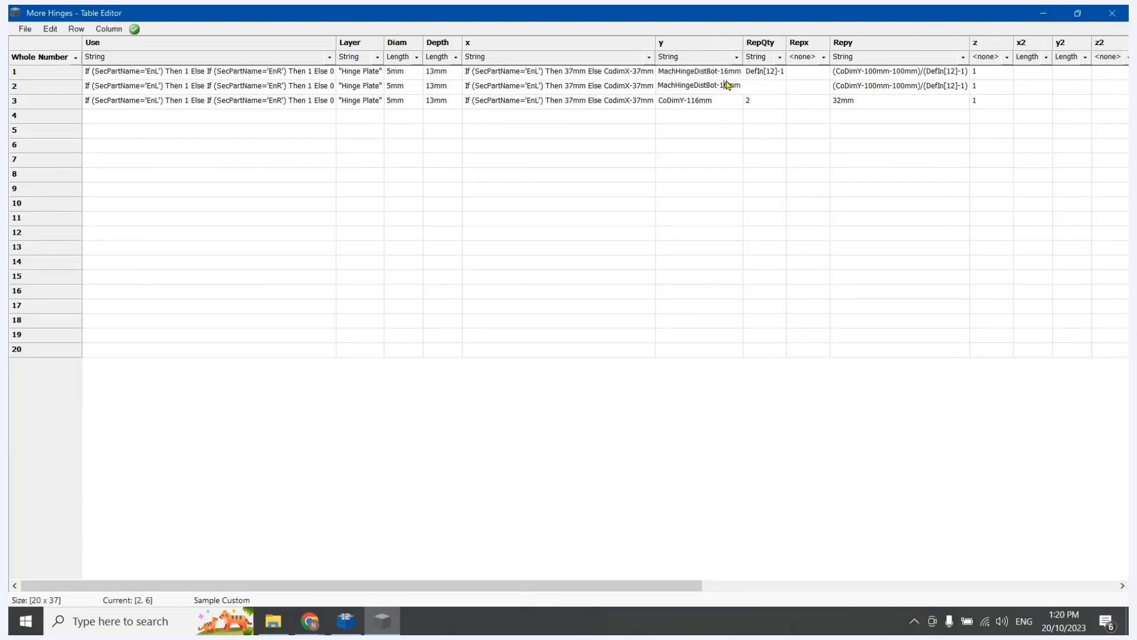
key("BackSpace")
key("BackSpace")
type("+1")
left_click(703, 133)
- Paste the copied y formula into row 3's y cell and change it to MachHingeDistTop-16mm
left_click(697, 100)
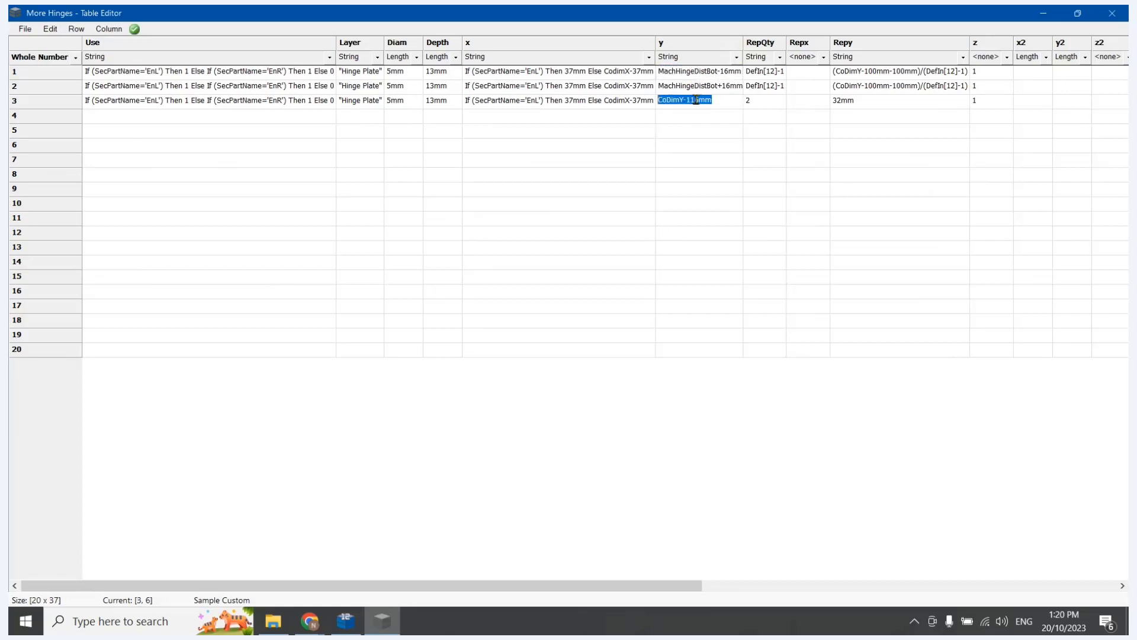
key("ctrl+v")
left_click(712, 102)
left_click(715, 99)
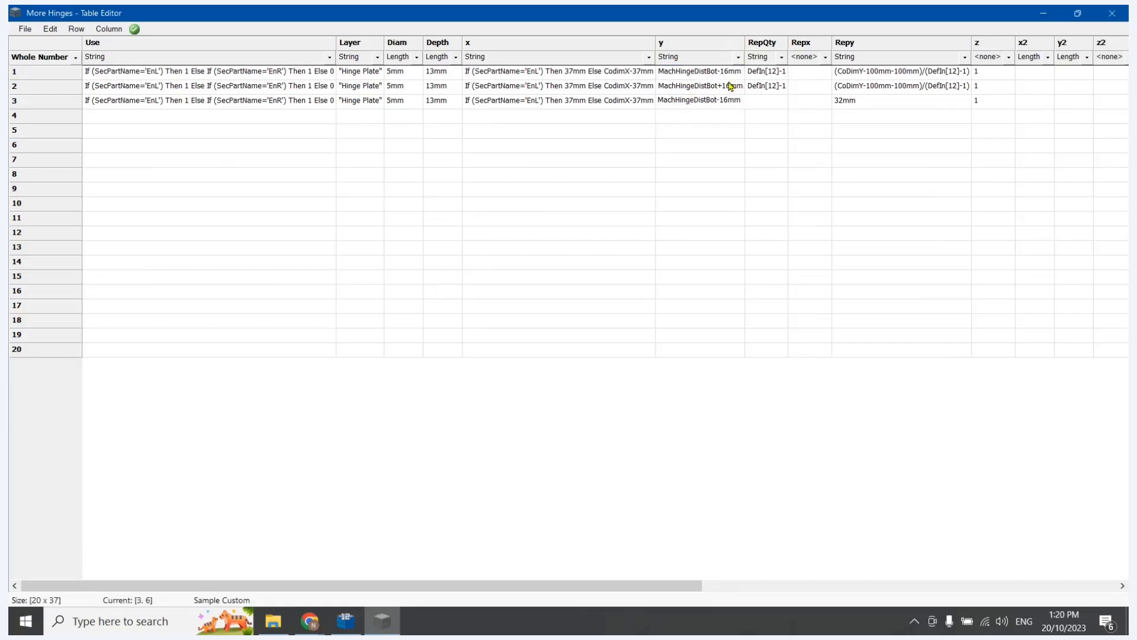
key("BackSpace")
key("BackSpace")
key("BackSpace")
type("Top")
left_click(725, 190)
- Set row 1's Repy formula to (CoDimY-MachHingeDistBot-MachHingeDistTop)/(DefIn[12]-1) and widen the Repy column
left_click(884, 71)
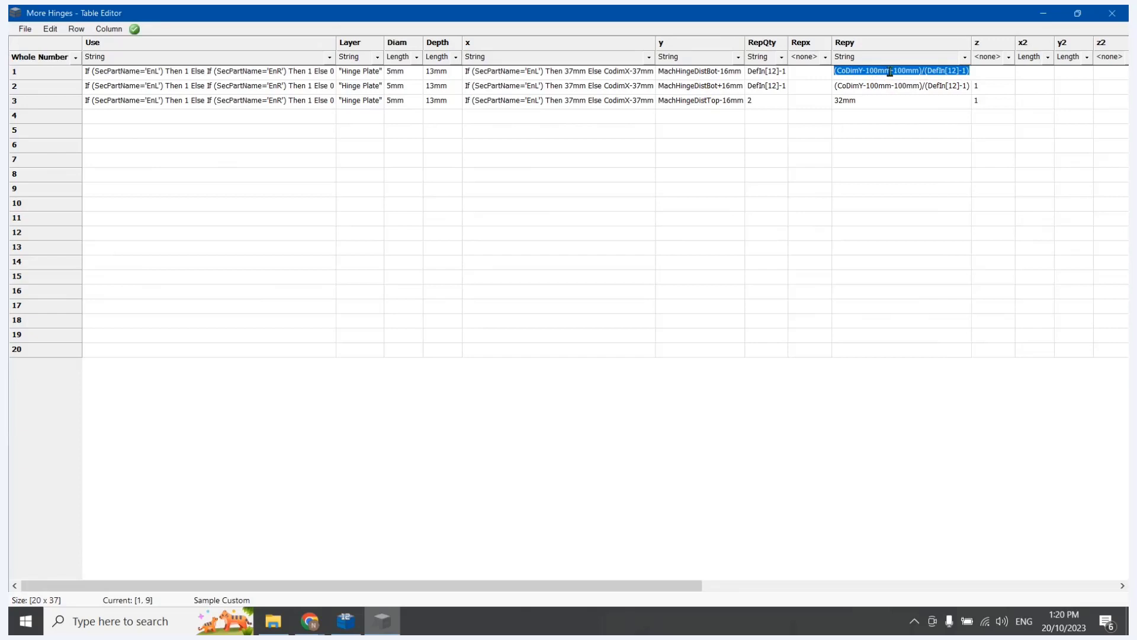
left_click(885, 71)
key("Delete")
key("BackSpace")
key("BackSpace")
key("BackSpace")
key("BackSpace")
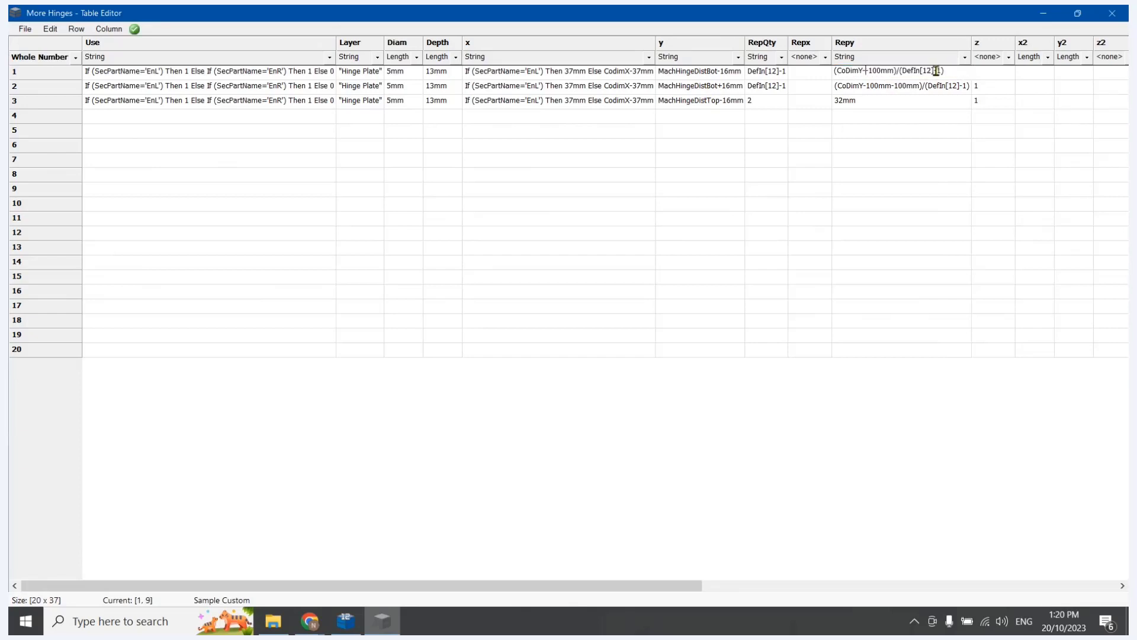
type("MachHingeDistBot")
left_click(931, 70)
left_click_drag(941, 69, 942, 68)
type("MachHinge")
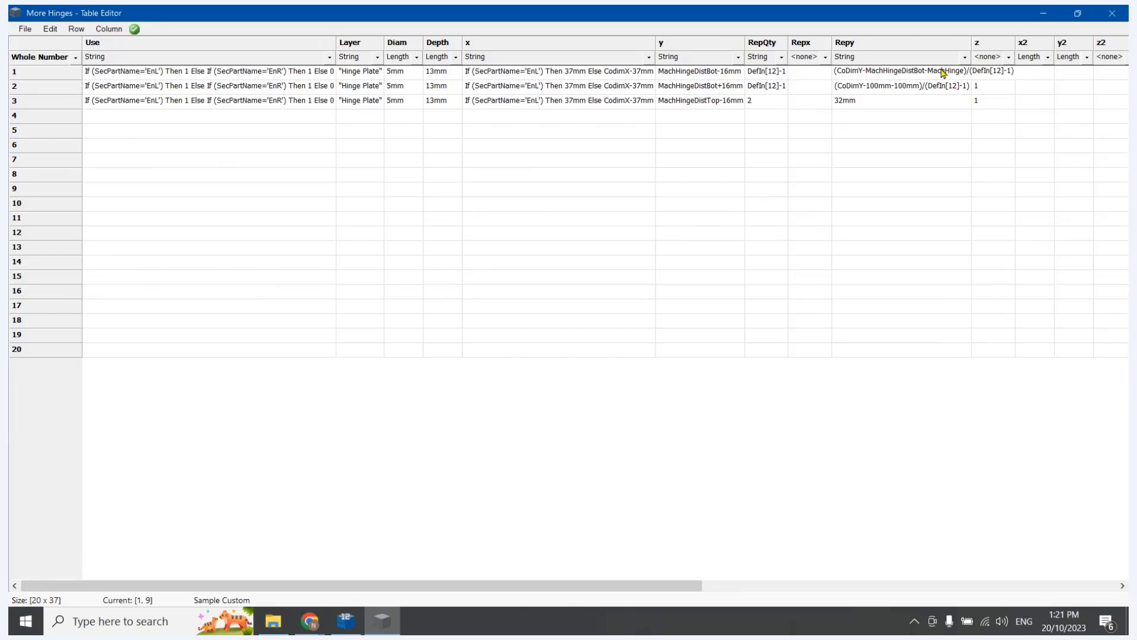
type("DistTop")
left_click(931, 151)
left_click_drag(971, 43, 1051, 43)
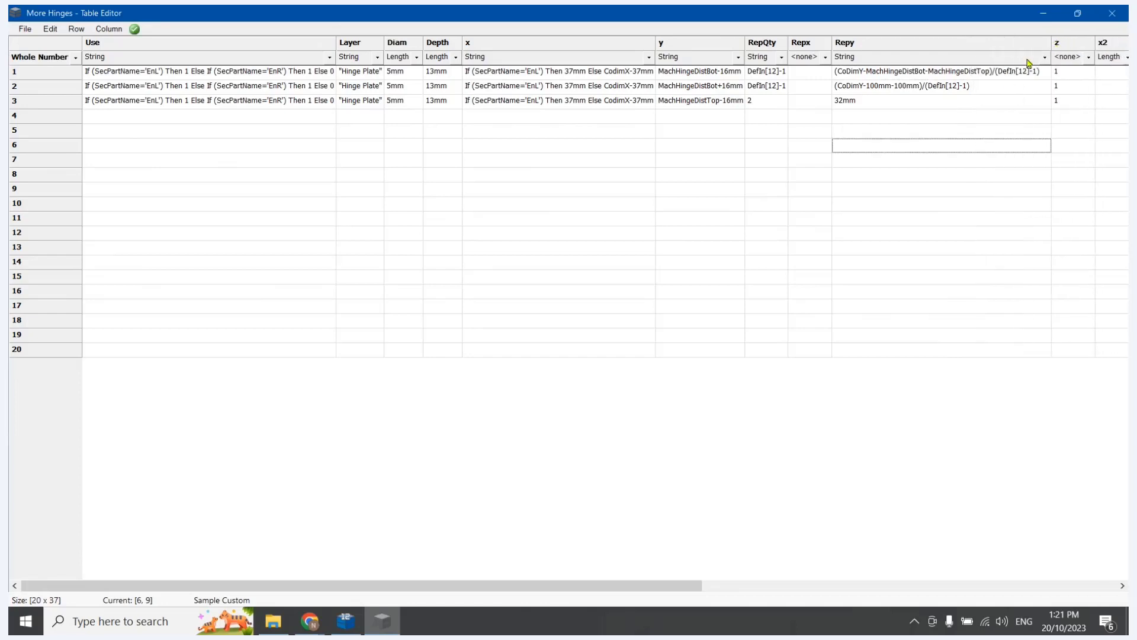
- Copy row 1's Repy formula into row 2's Repy cell
double_click(951, 72)
key("ctrl+c")
left_click(950, 86)
left_click(939, 88)
key("ctrl+v")
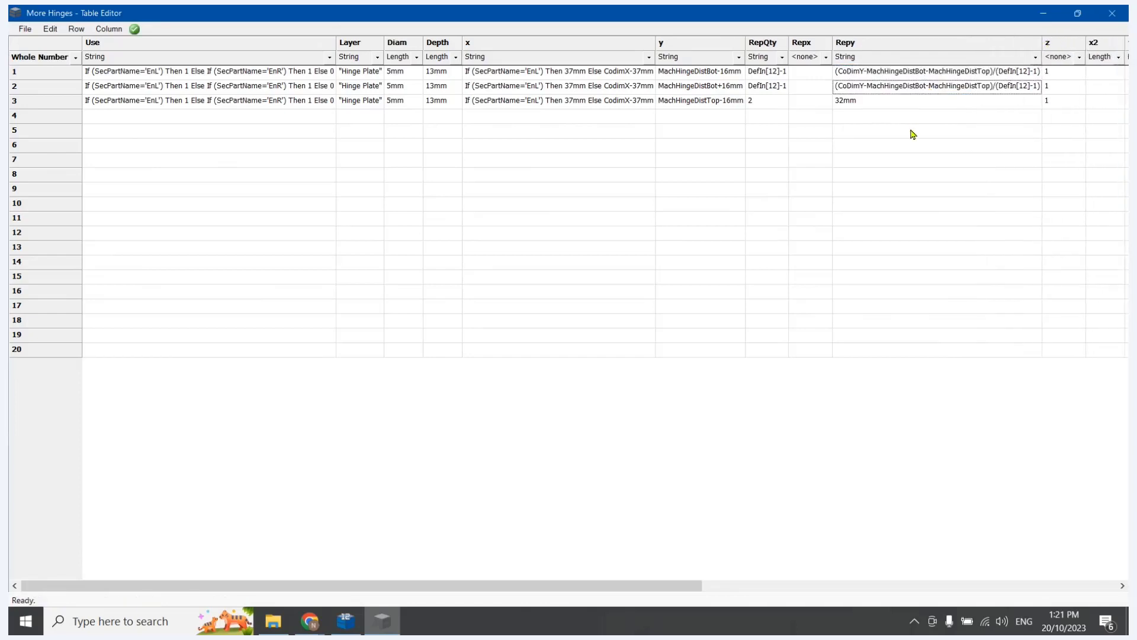
left_click(914, 135)
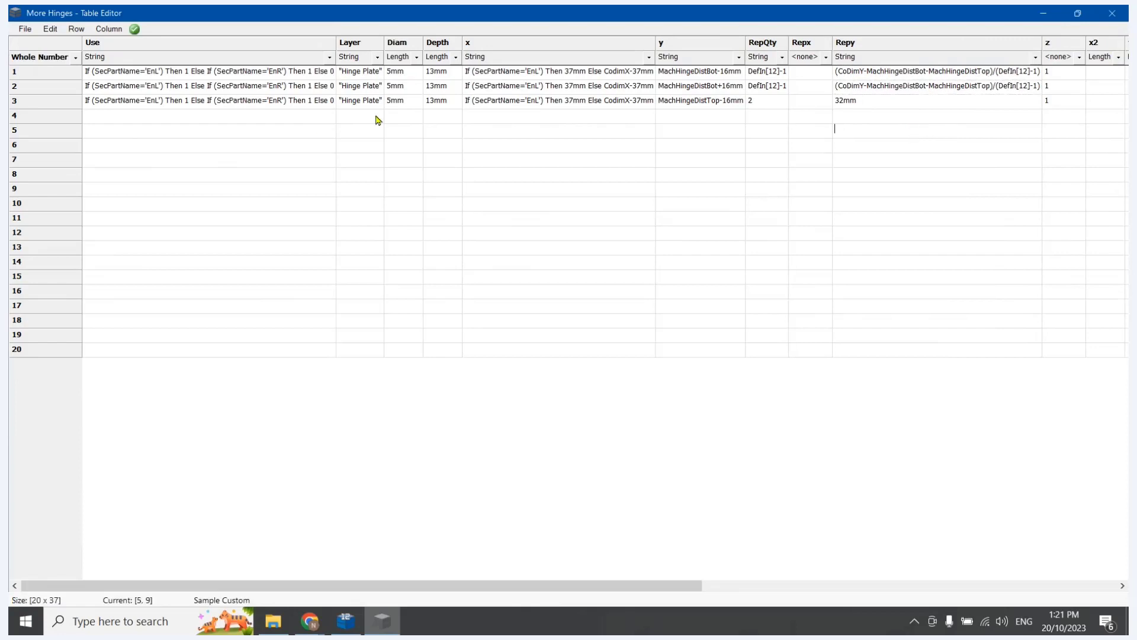
- Save and close the More Hinges table, recalculate all cabinets, and inspect the hinge holes in the 3D view
left_click(26, 31)
left_click(47, 73)
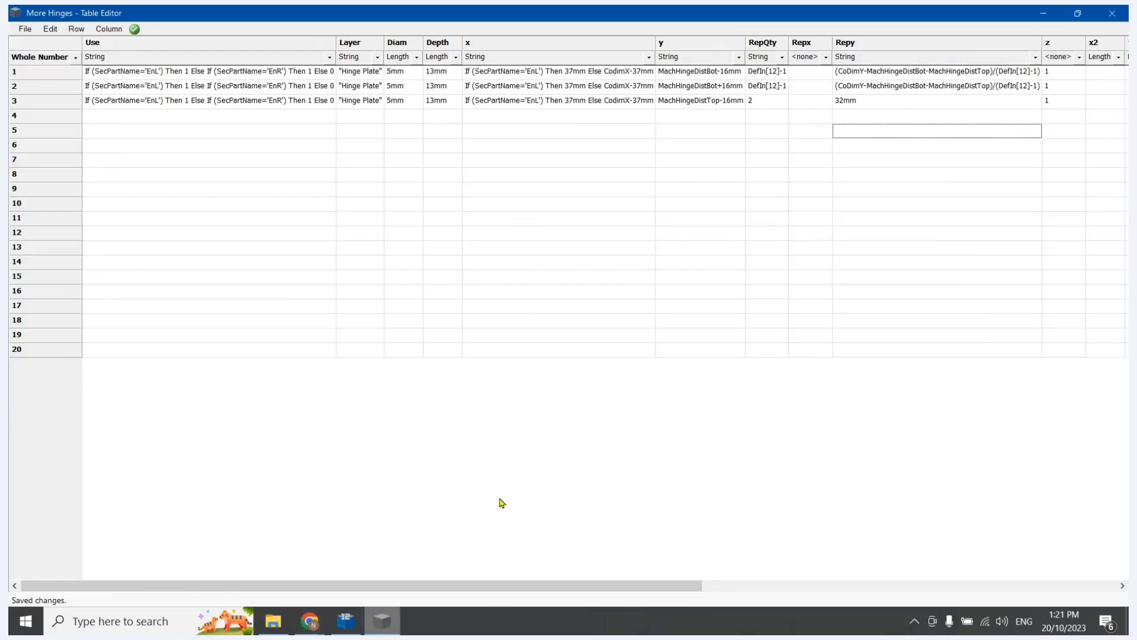
left_click(1111, 13)
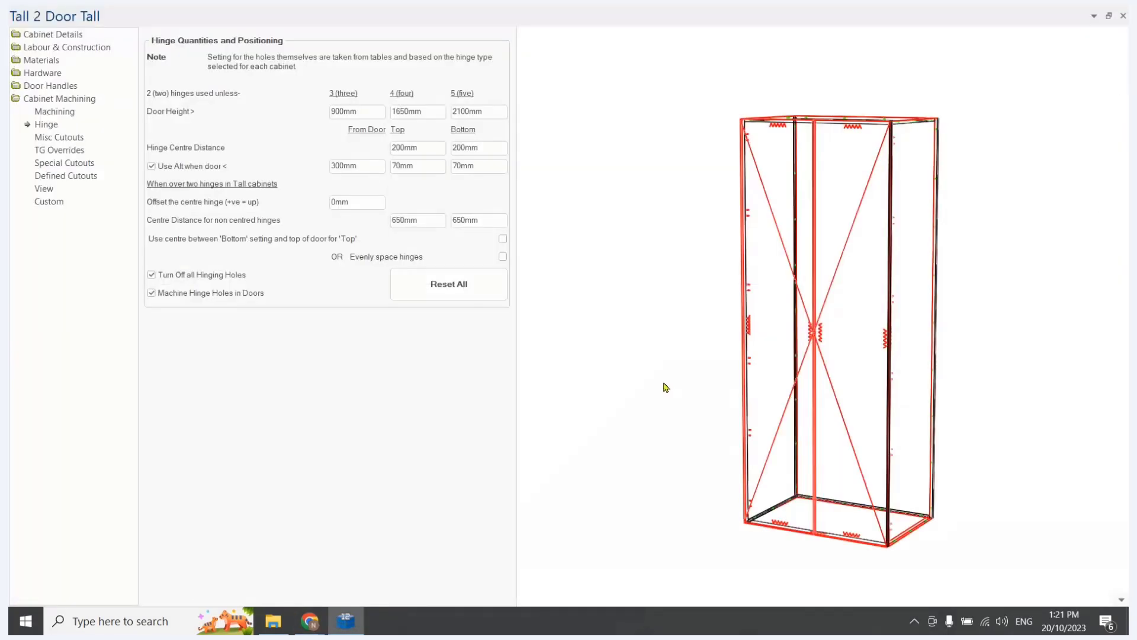
key("y")
middle_click_drag(816, 337, 867, 253)
- Open More Hinges.qlt from the Custom folder again and maximize the table editor
mouse_move(272, 626)
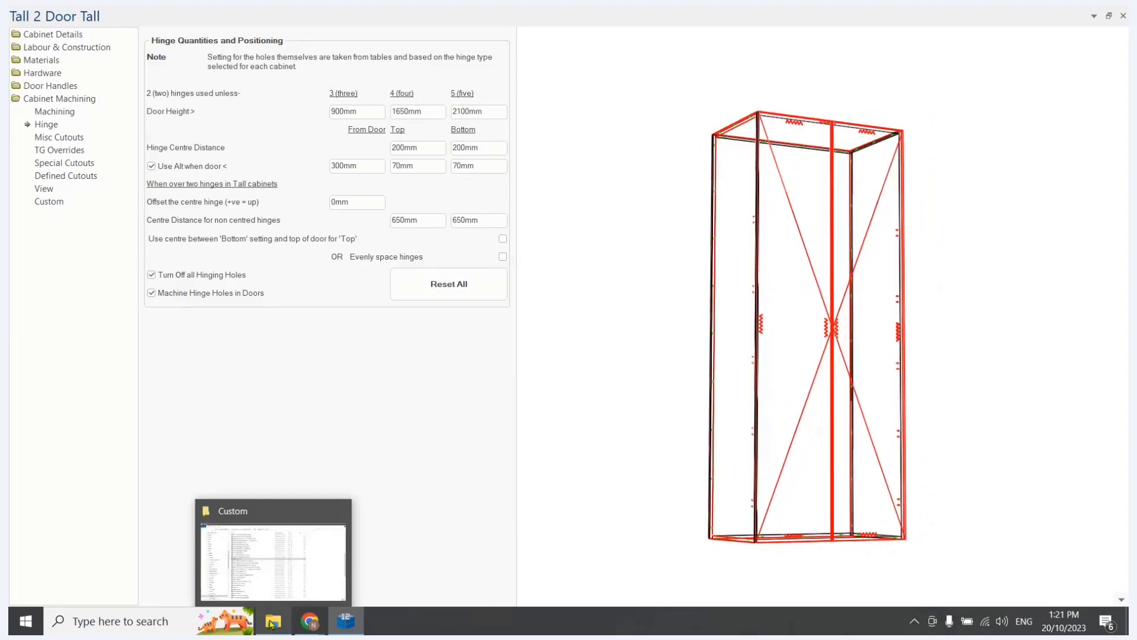
left_click(267, 581)
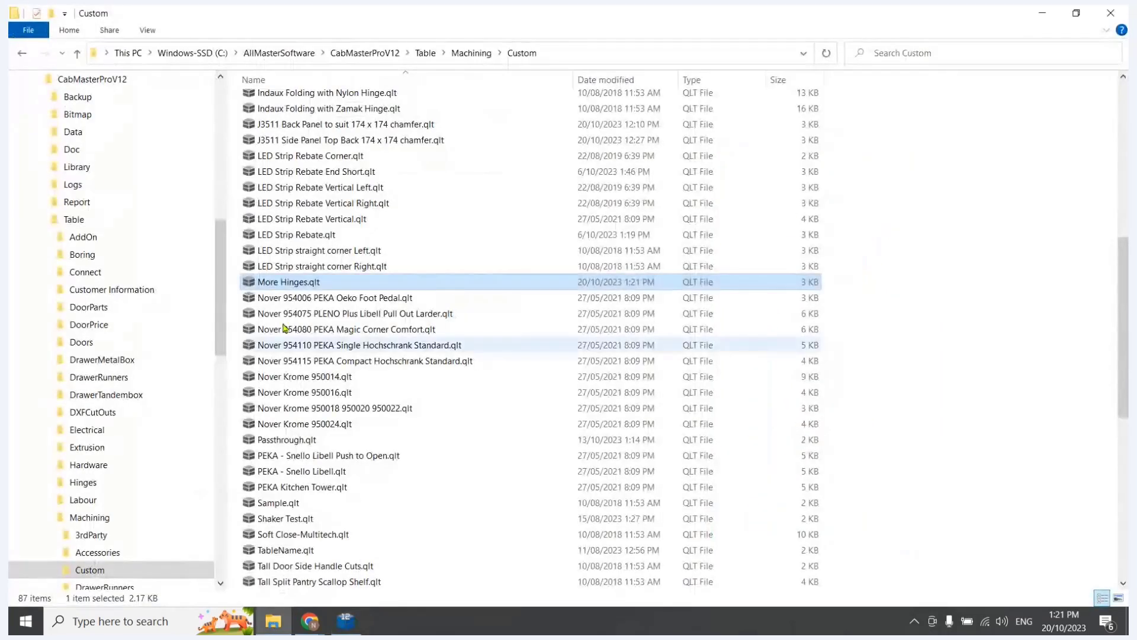
double_click(305, 283)
left_click(732, 129)
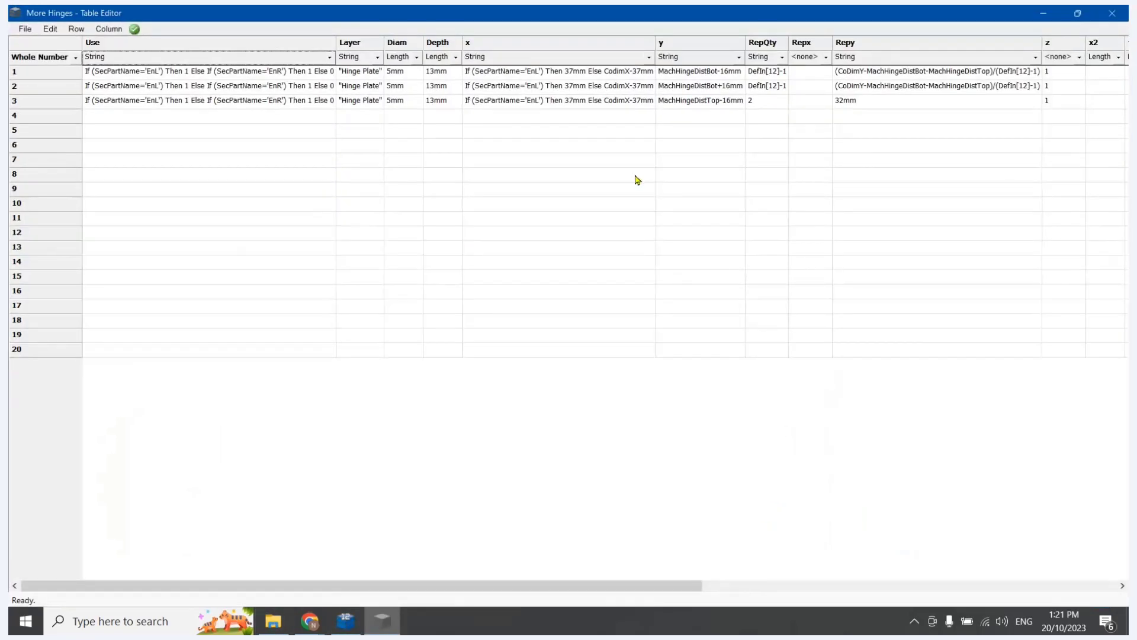
- Set row 3's y formula to CoDimY-MachHingeDistTop-16mm and widen the y column
left_click(634, 175)
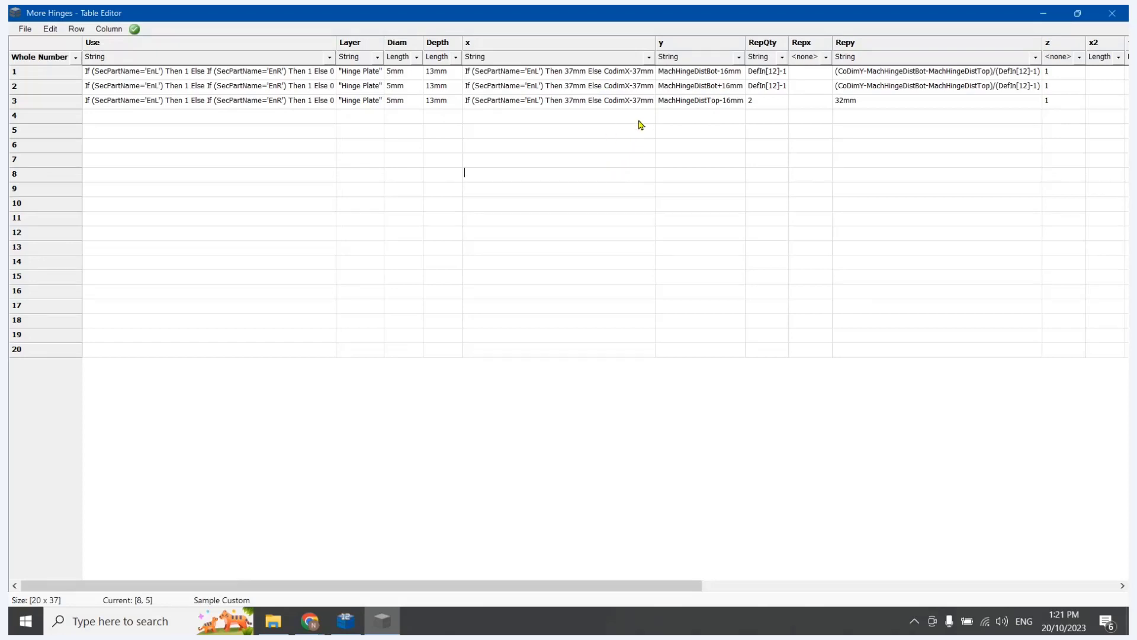
left_click(665, 99)
type("CoDimY-")
left_click(703, 188)
left_click_drag(746, 43, 782, 43)
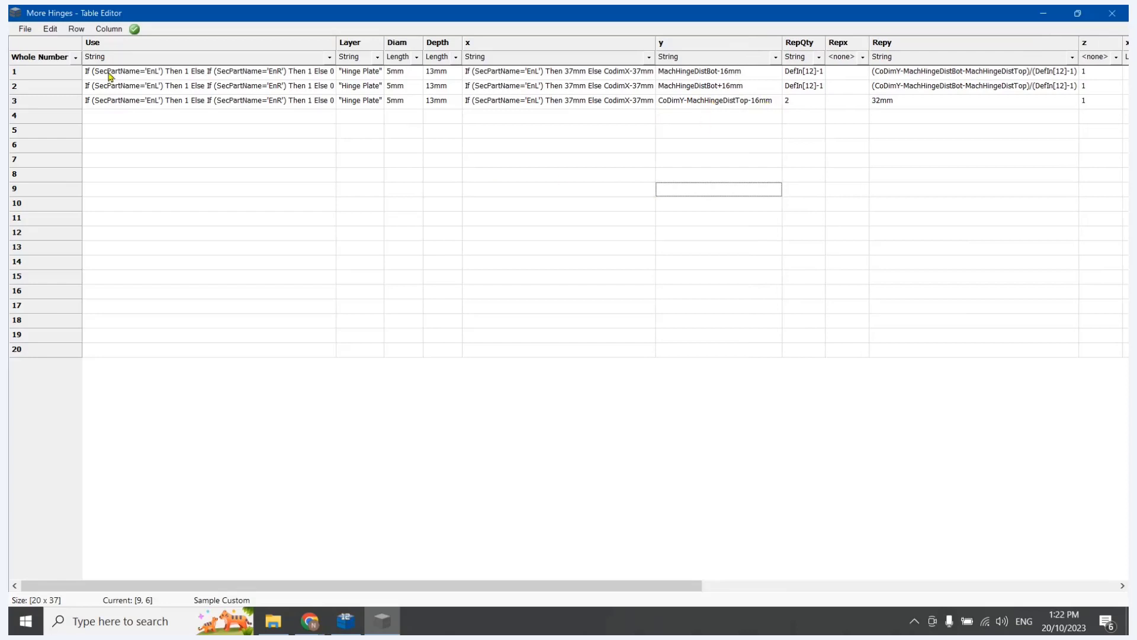
- Save and close the More Hinges table, switch to CabMaster, and re-import and recalculate all cabinets
left_click(26, 29)
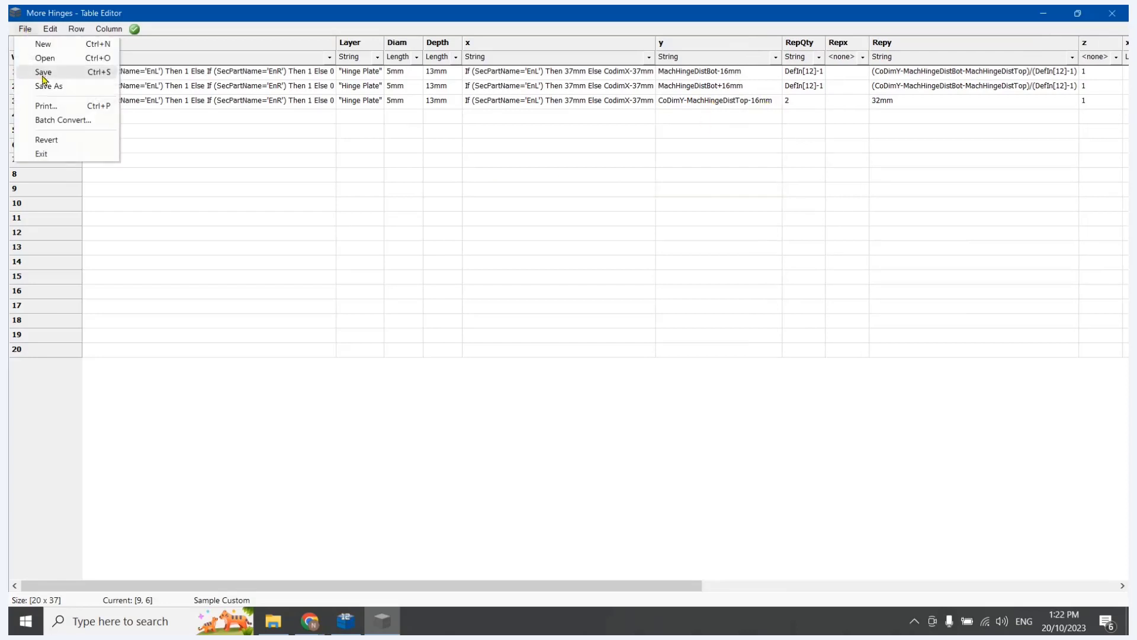
left_click(42, 76)
left_click(1112, 13)
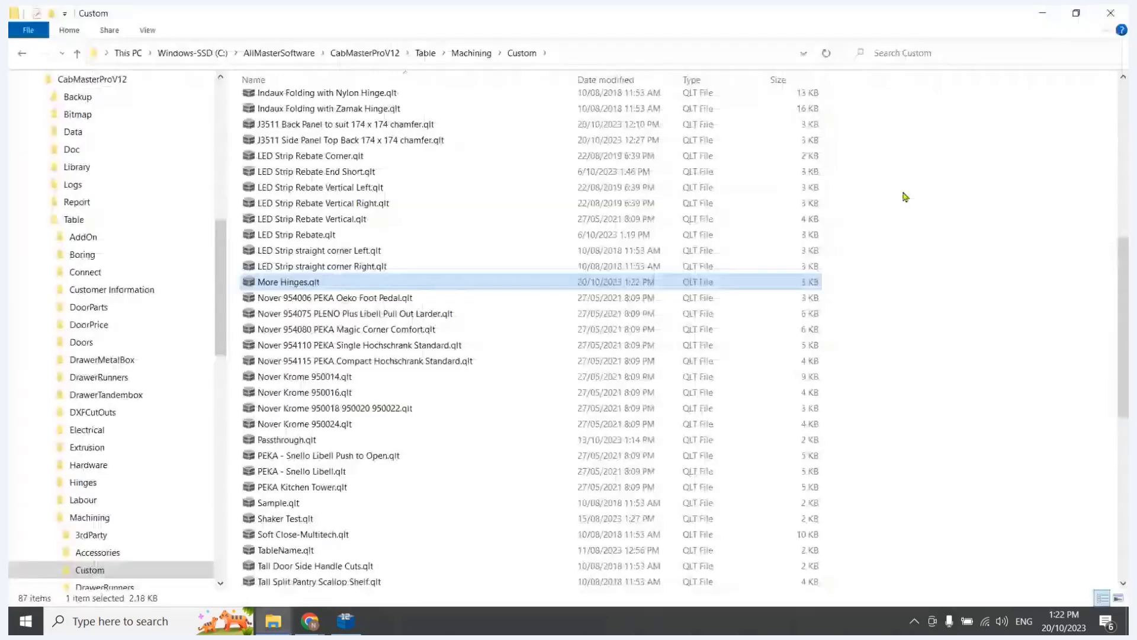
left_click(345, 620)
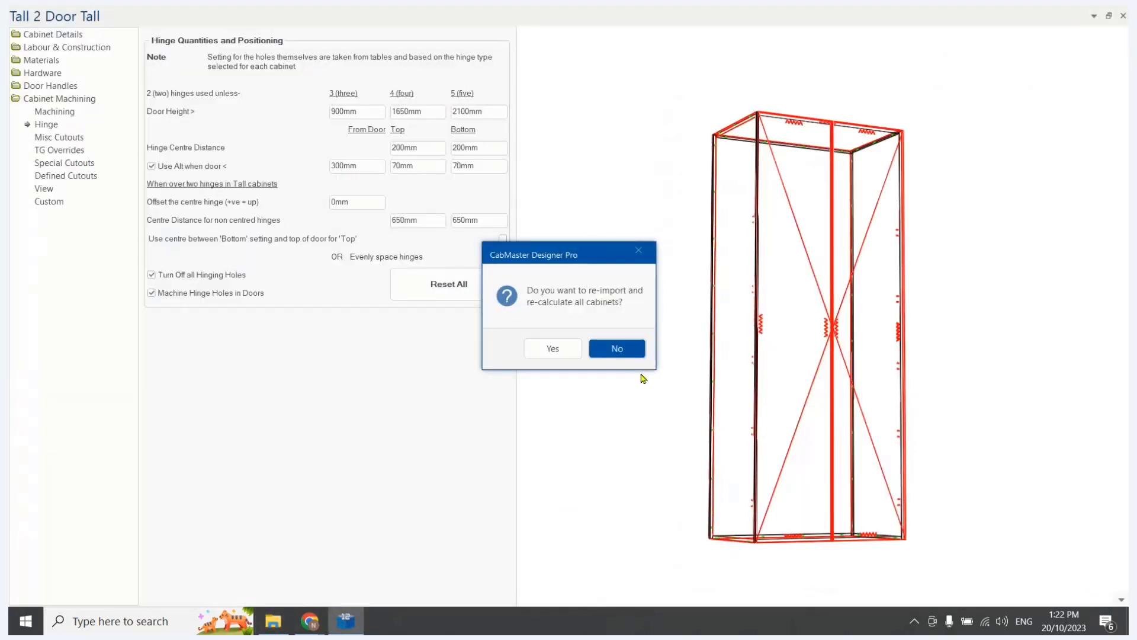
key("Return")
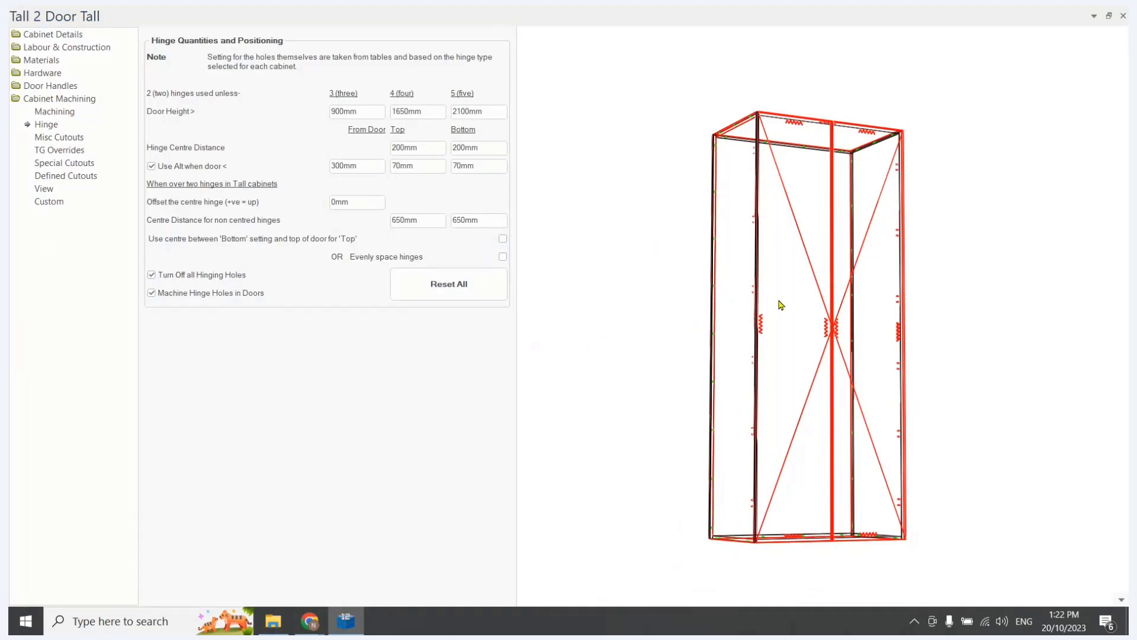
- Set the top hinge centre distance to 100 mm and check the hinge holes in the 3D view
left_click_drag(779, 299, 762, 330)
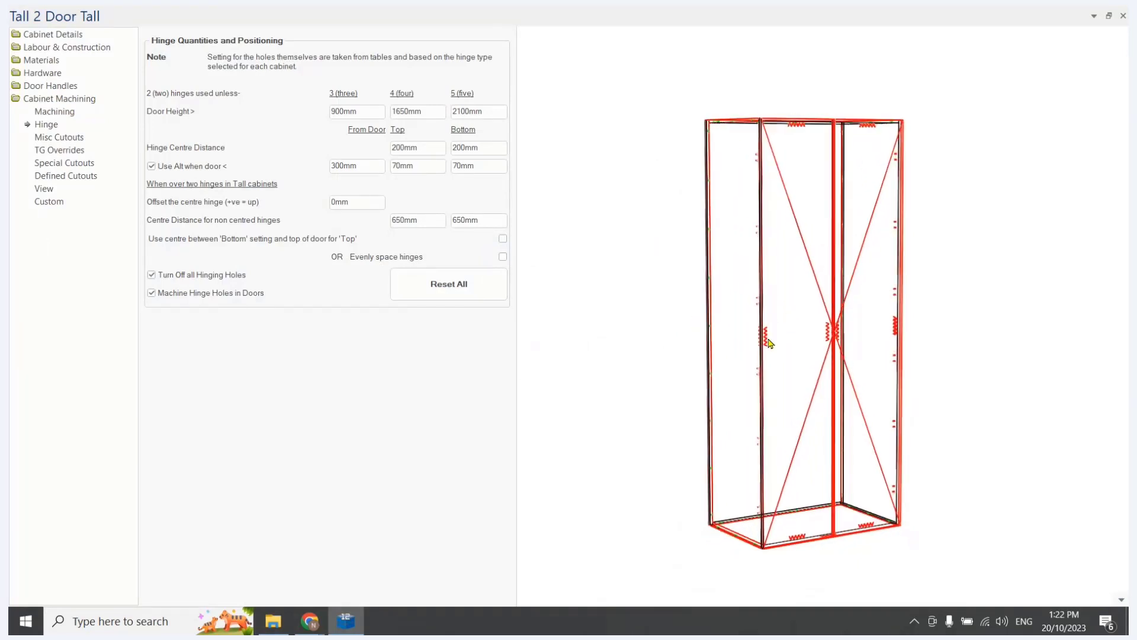
left_click(426, 149)
double_click(426, 149)
key("Tab")
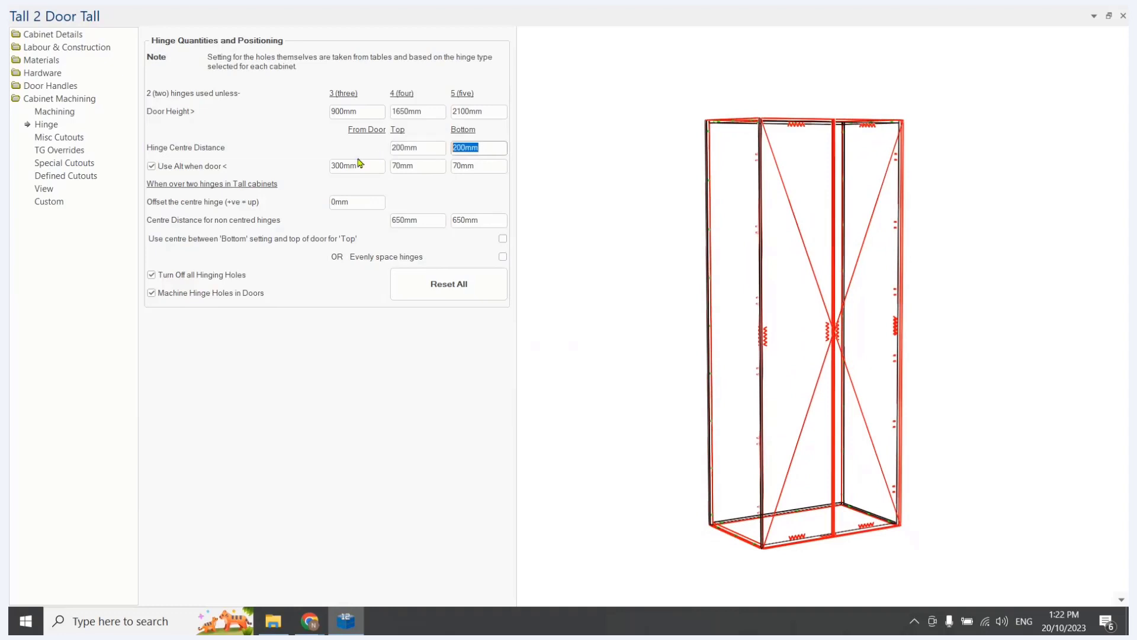
key("shift+Tab")
type("100")
left_click(472, 148)
left_click_drag(743, 477, 740, 196)
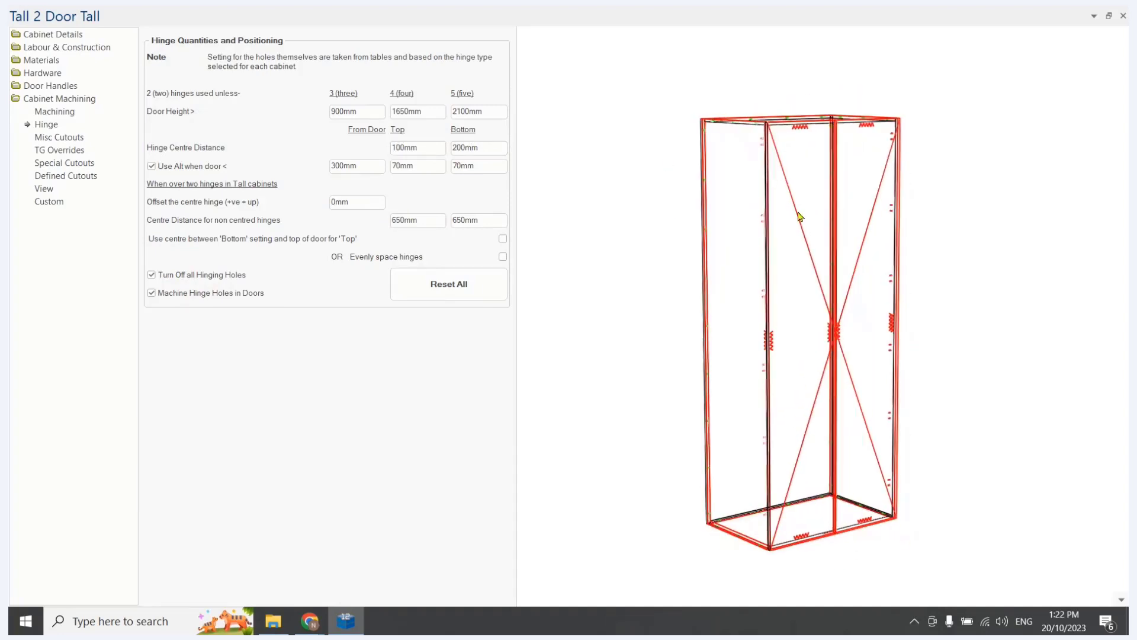
- Set the top hinge centre distance to 500 mm and inspect the hole spacing on the cabinet ends
double_click(430, 148)
type("10")
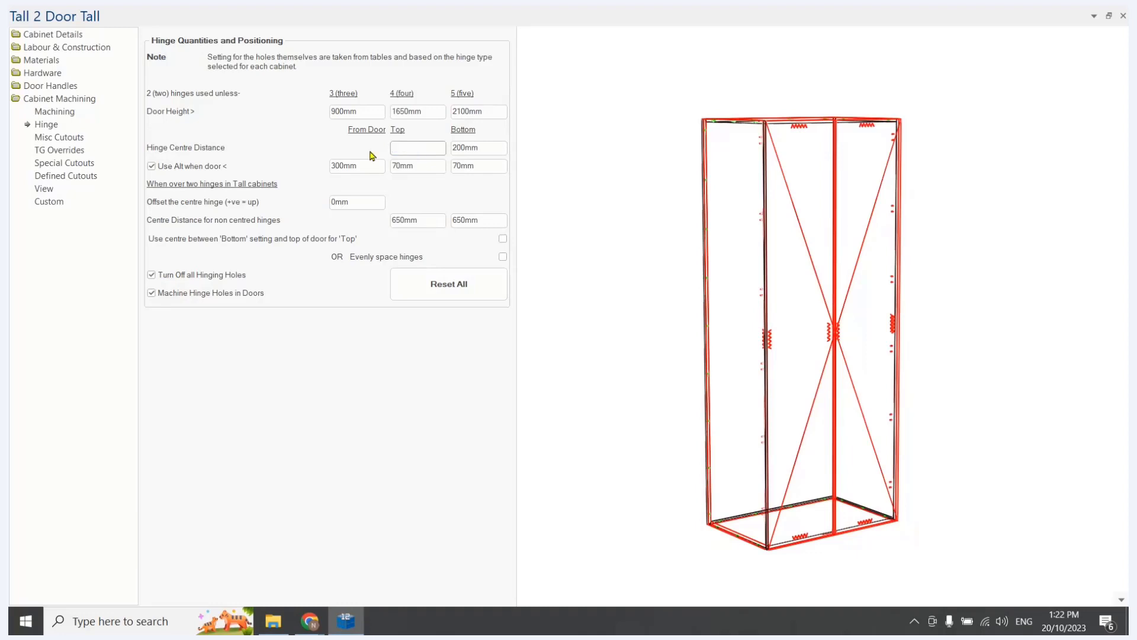
key("Tab")
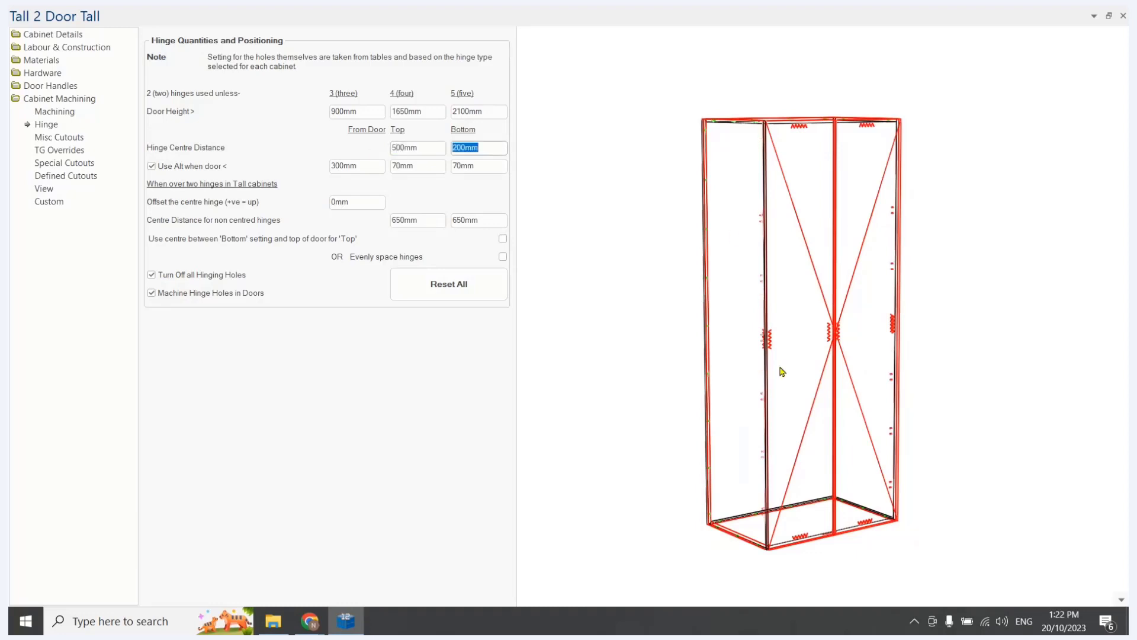
left_click_drag(779, 371, 771, 341)
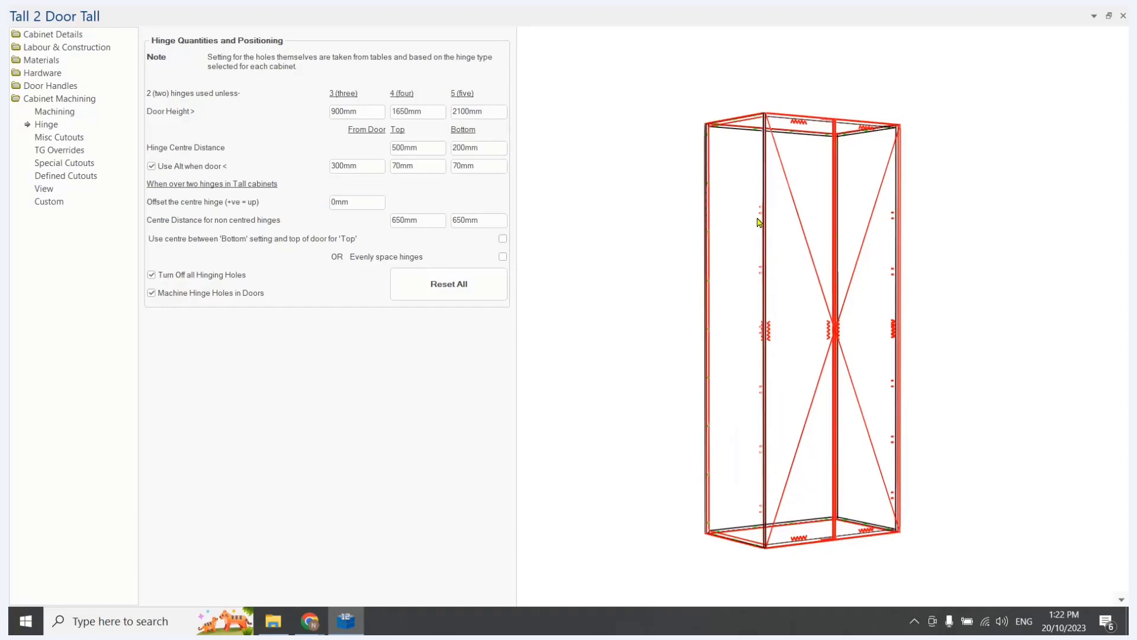
left_click_drag(758, 221, 763, 267)
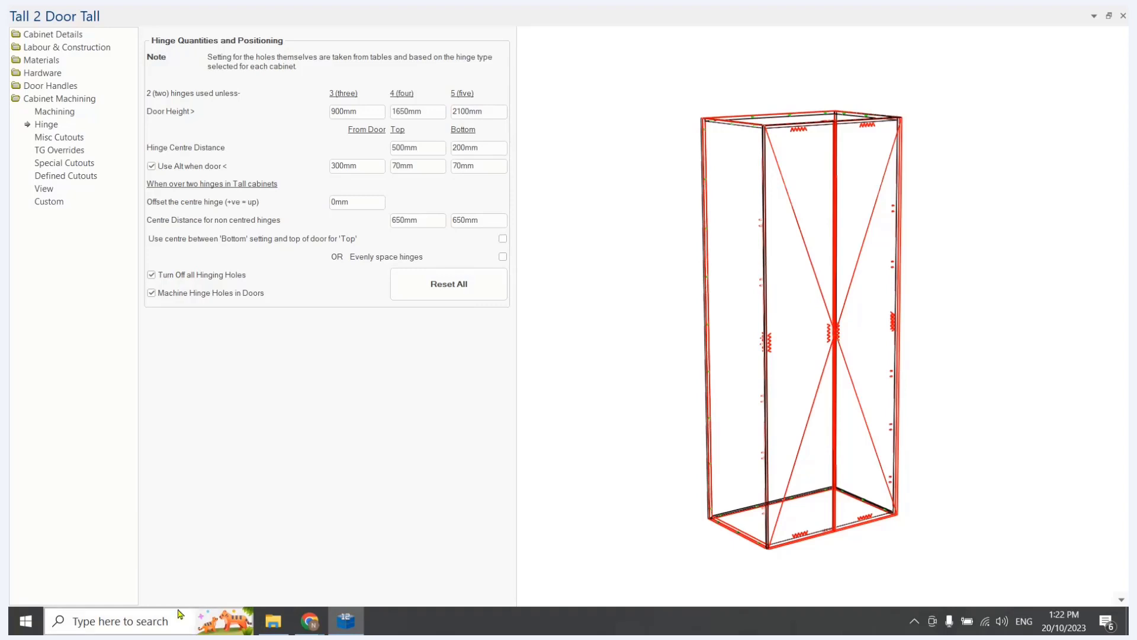
- Switch to File Explorer, reopen More Hinges.qlt from the Custom folder and maximize the table editor
left_click(271, 621)
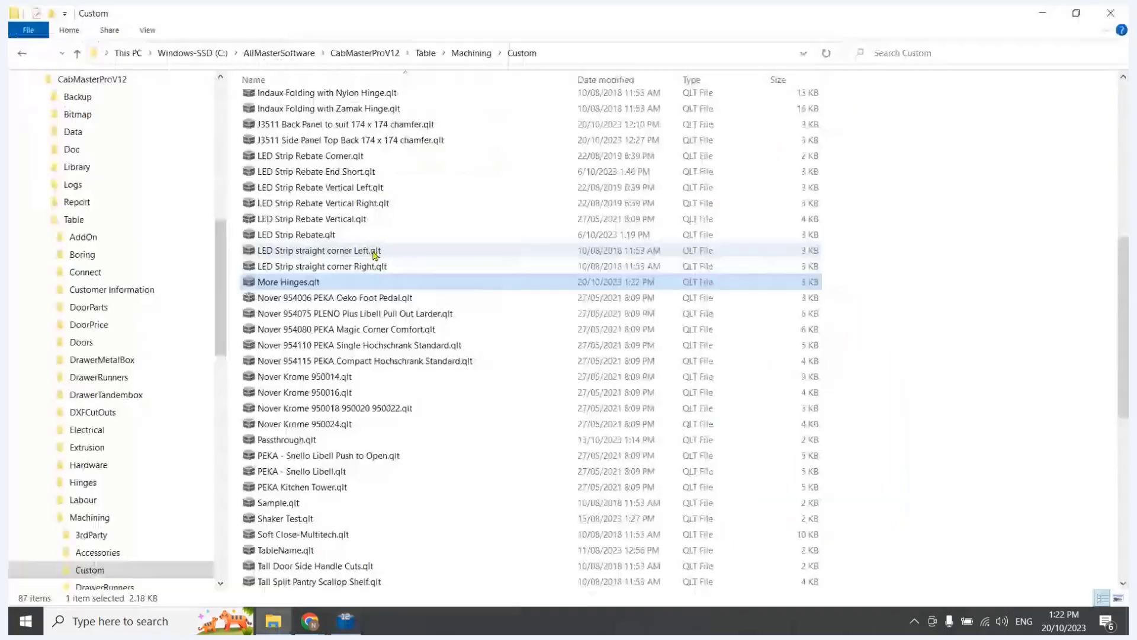
double_click(324, 283)
left_click(725, 126)
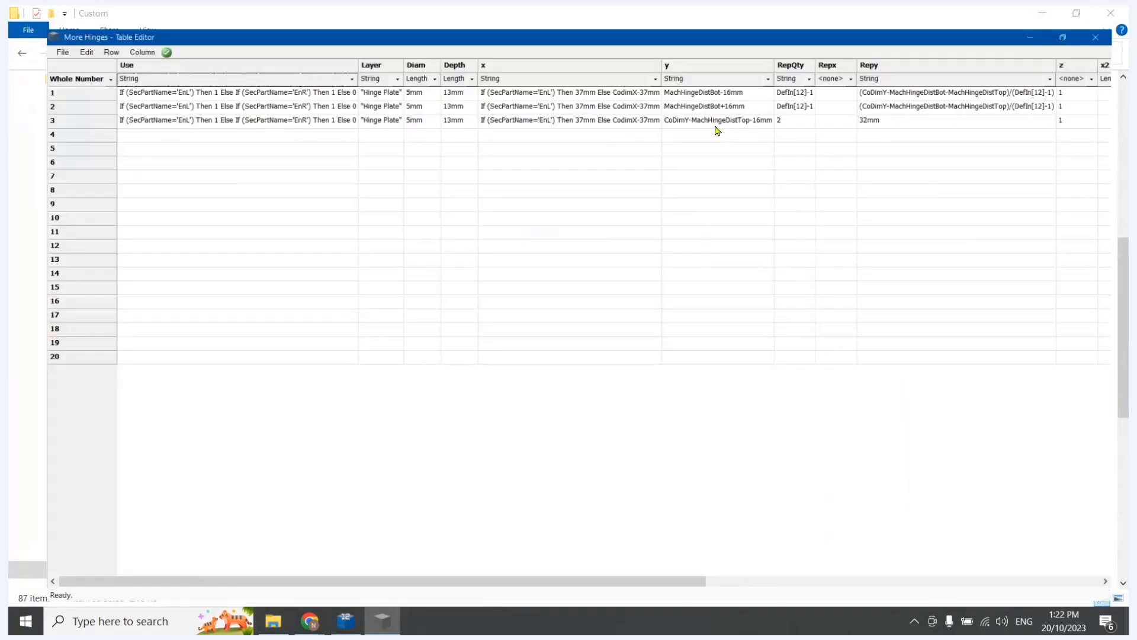
- Copy the whole of row 3 into row 4 of the More Hinges table
left_click(36, 105)
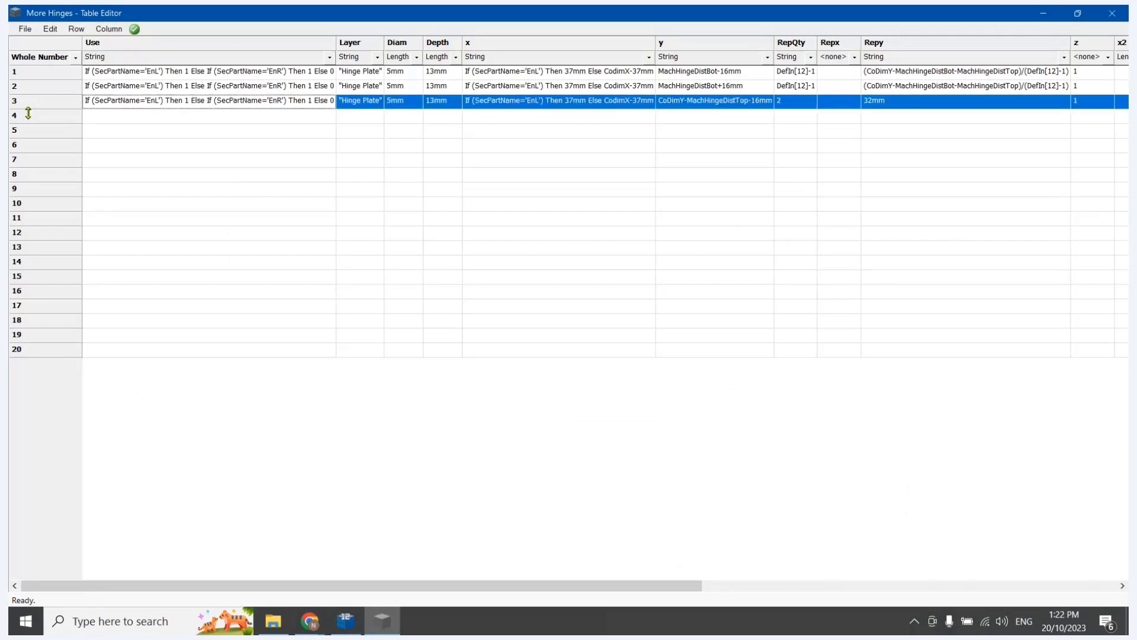
left_click(41, 116)
key("ctrl+v")
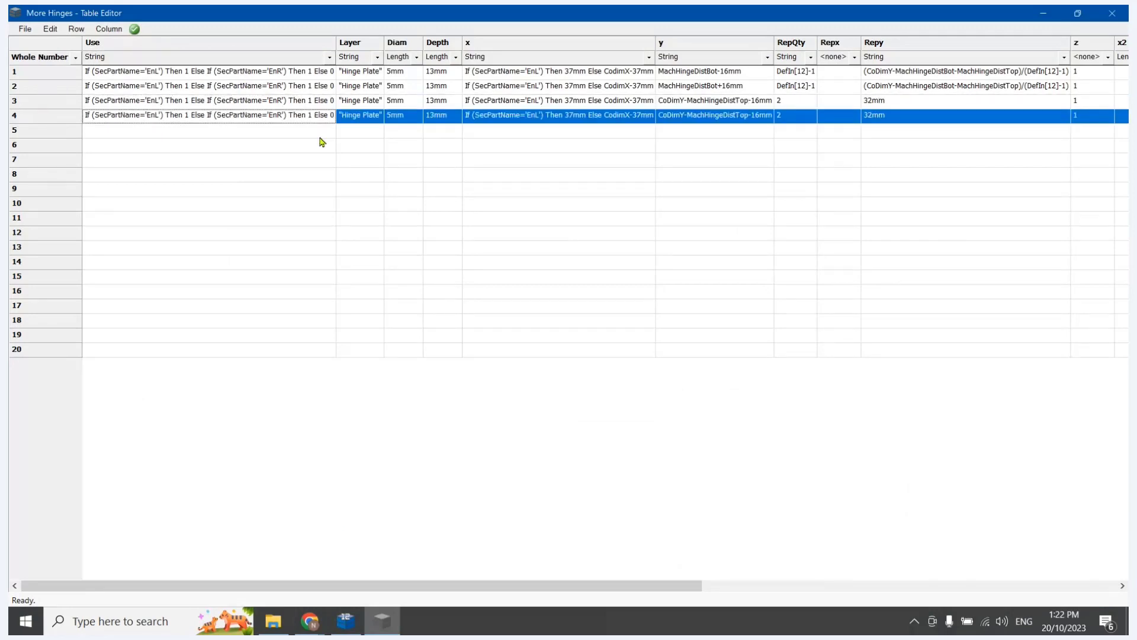
- Set row 4's Layer to "Hinge Lug" and its Diam to 8mm
left_click(369, 115)
left_click(368, 115)
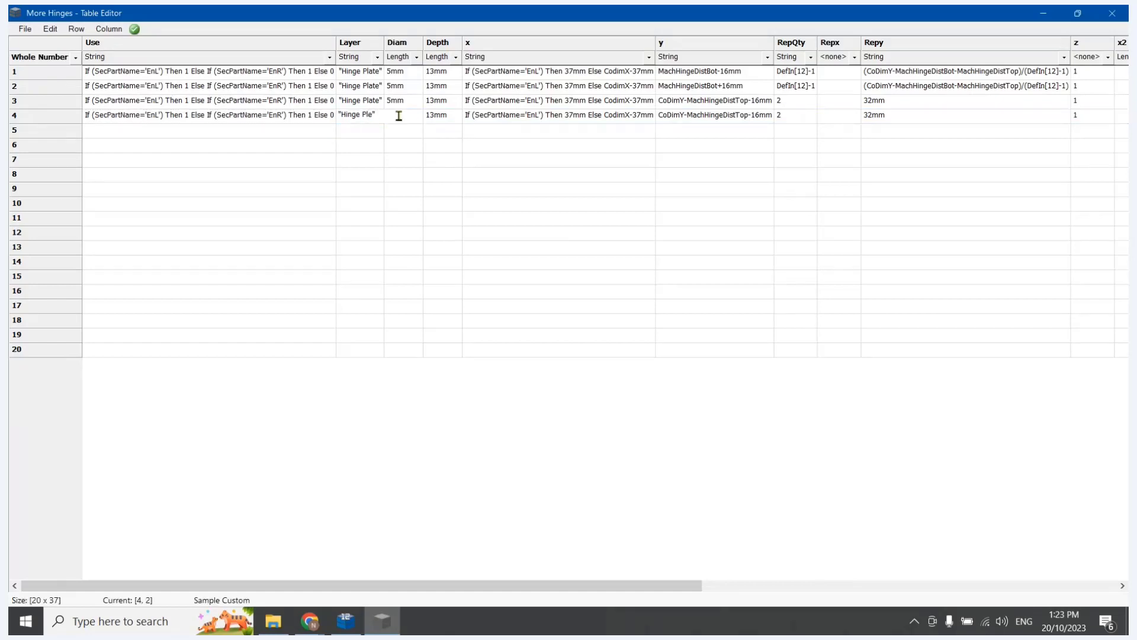
key("BackSpace")
type("Lug")
key("Down")
key("Down")
left_click(400, 115)
type("8mm")
key("Down")
key("Down")
key("Down")
key("Down")
left_click(399, 169)
- Change row 4's Use formula to If (SecPartName='Dor') Then 1 Else 0
left_click(264, 119)
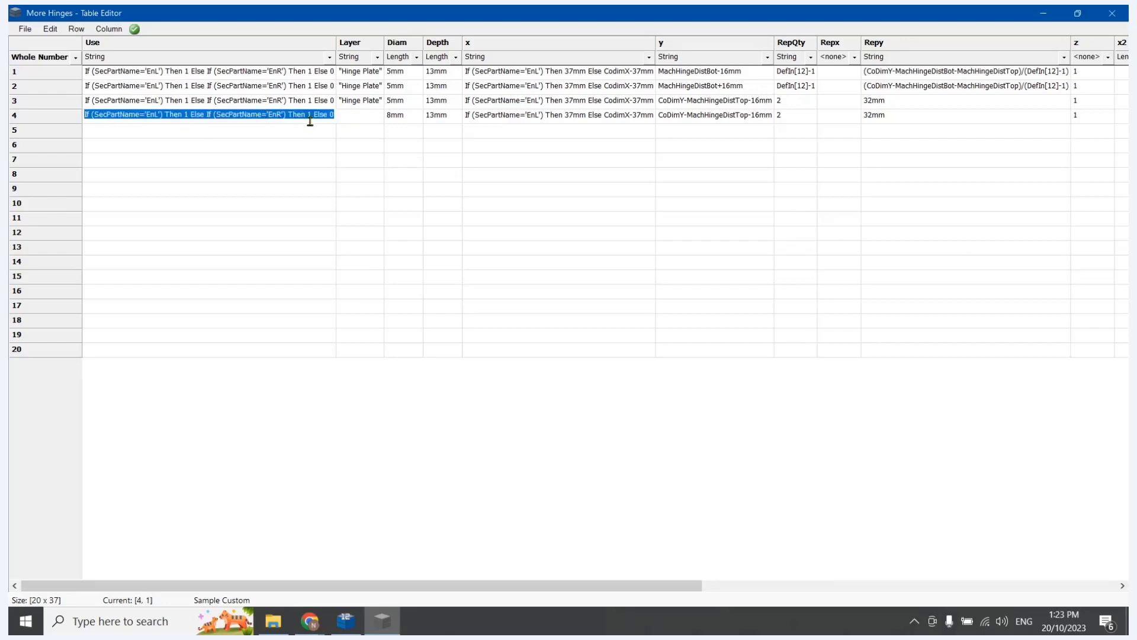
key("Right")
key("Left")
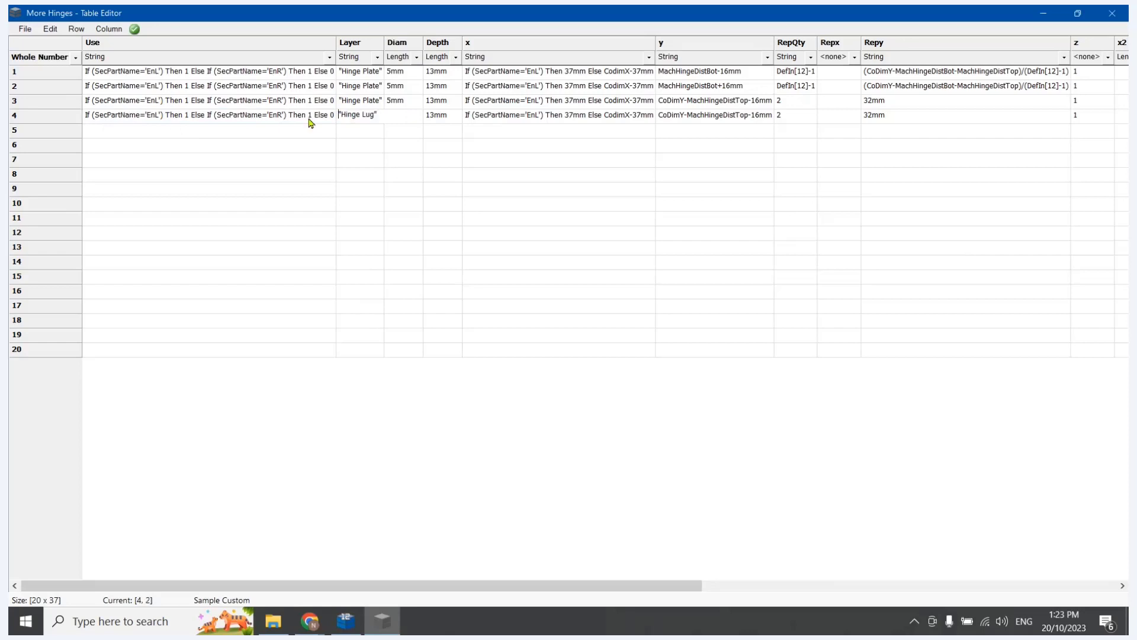
key("Left")
left_click_drag(307, 112, 333, 113)
key("BackSpace")
key("Delete")
key("BackSpace")
key("BackSpace")
key("BackSpace")
key("BackSpace")
key("BackSpace")
key("BackSpace")
key("BackSpace")
key("BackSpace")
key("BackSpace")
key("BackSpace")
key("BackSpace")
key("BackSpace")
key("BackSpace")
key("BackSpace")
key("BackSpace")
key("BackSpace")
key("BackSpace")
key("BackSpace")
key("BackSpace")
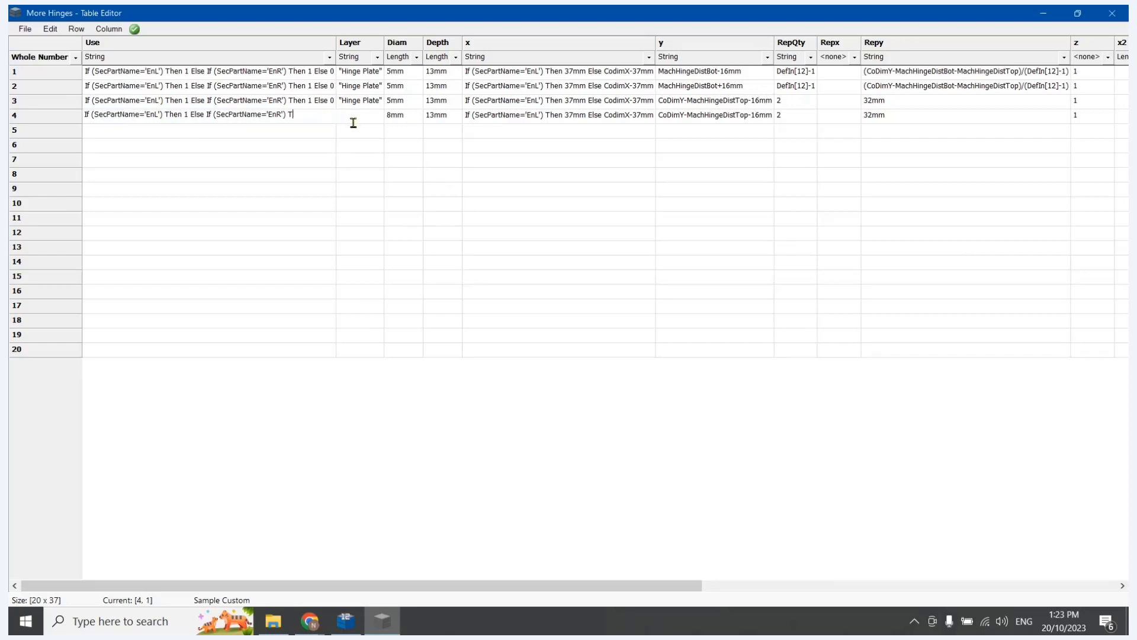
key("BackSpace")
key("BackSpace")
key("BackSpace")
key("BackSpace")
key("BackSpace")
key("BackSpace")
key("BackSpace")
key("BackSpace")
key("BackSpace")
key("BackSpace")
type("se 0")
key("BackSpace")
key("BackSpace")
key("BackSpace")
type("Dor")
- Change row 4's x formula to If (HingeMeOn='Right') Then 31mm Else CodimX-31mm
left_click(528, 115)
left_click(538, 114)
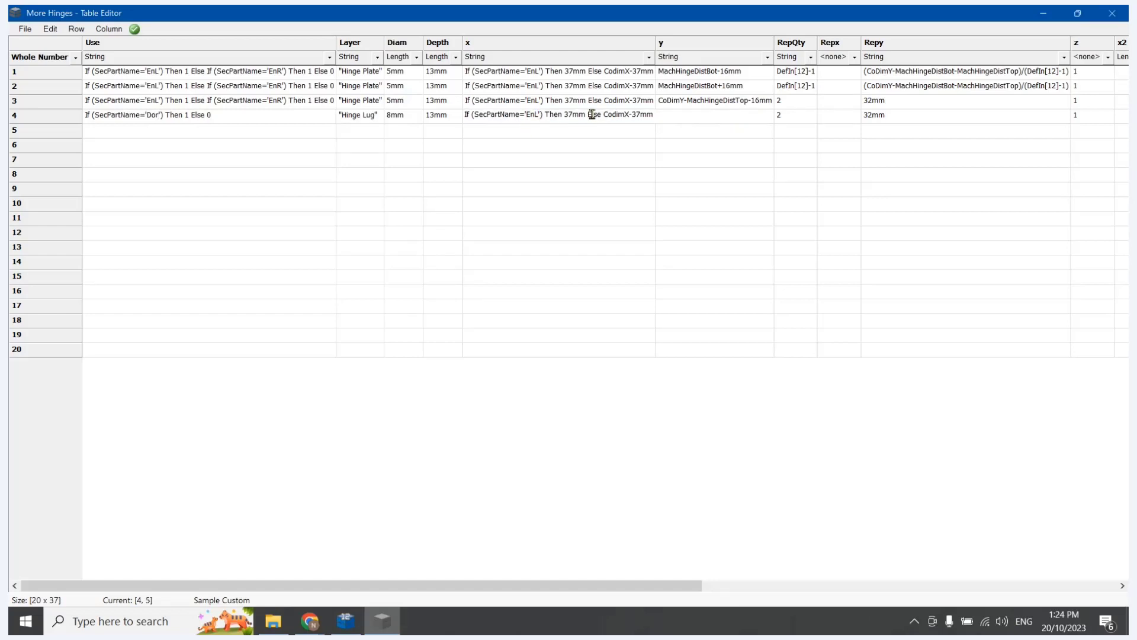
key("BackSpace")
key("BackSpace")
key("BackSpace")
key("BackSpace")
key("BackSpace")
key("BackSpace")
key("BackSpace")
key("BackSpace")
key("BackSpace")
key("BackSpace")
key("BackSpace")
key("BackSpace")
key("BackSpace")
key("BackSpace")
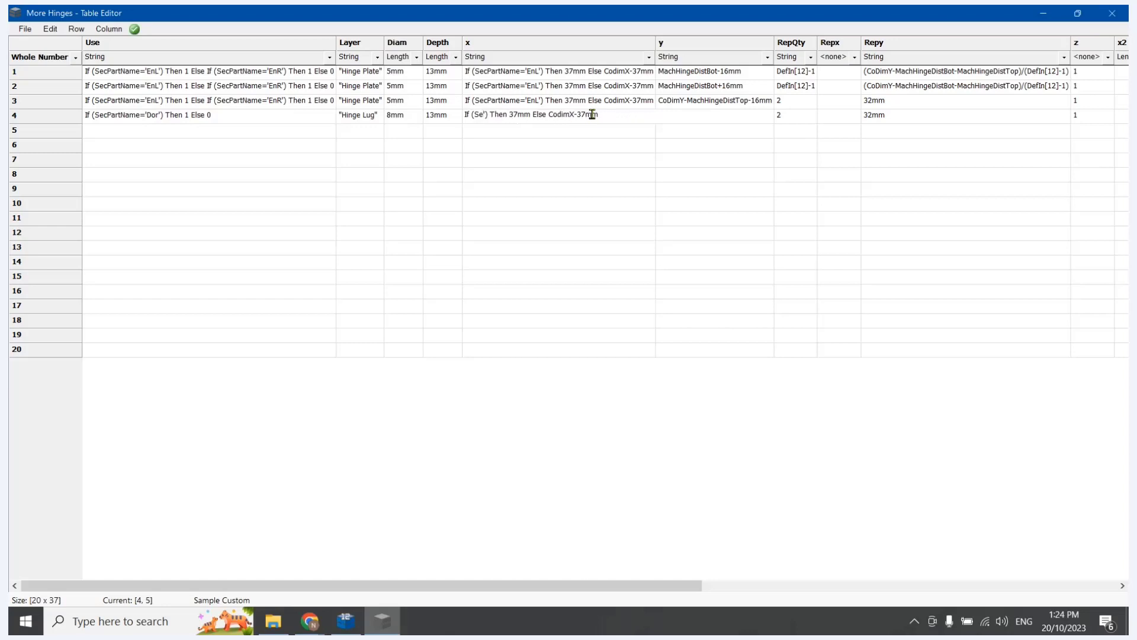
key("BackSpace")
key("BackSpace")
key("Delete")
type("HingeMeOn")
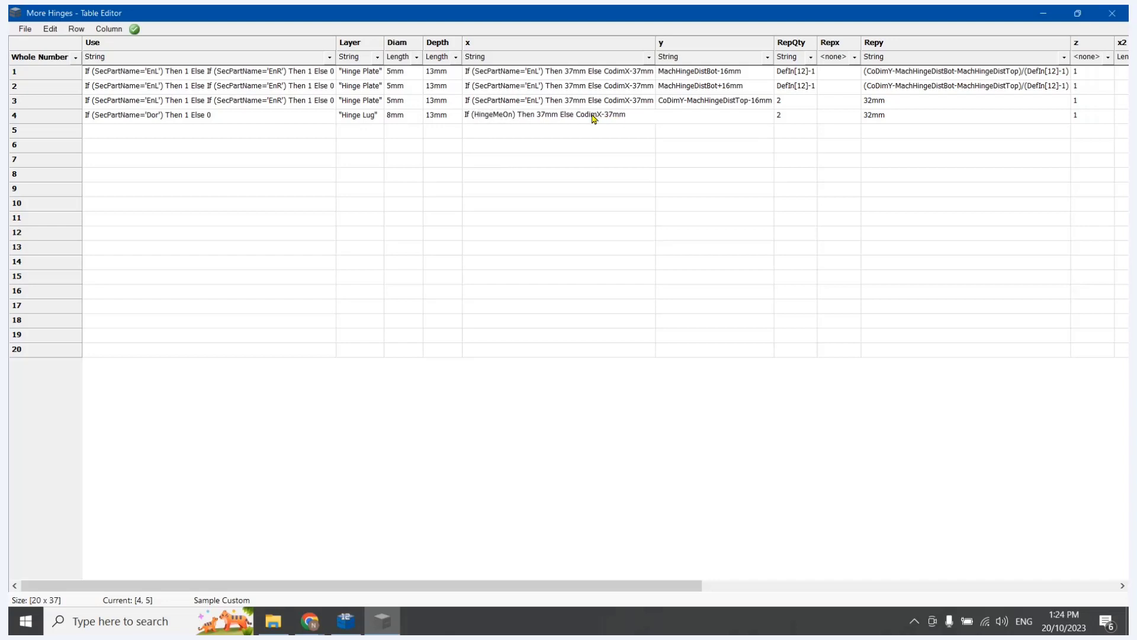
type("'Right'")
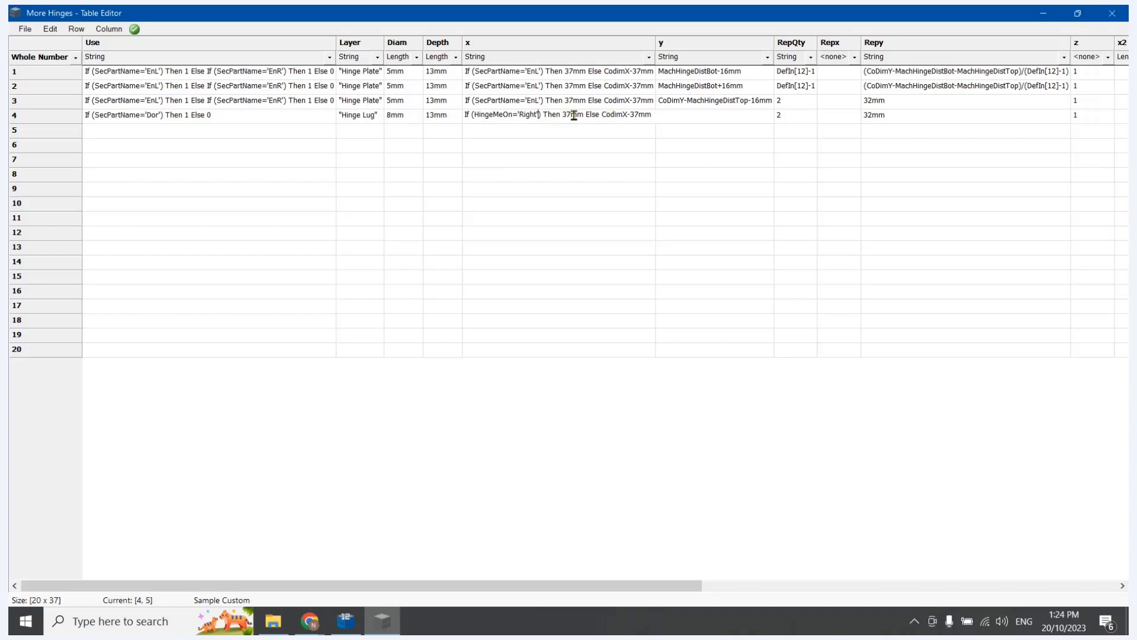
left_click(574, 110)
key("BackSpace")
type("1")
type("1")
left_click(573, 167)
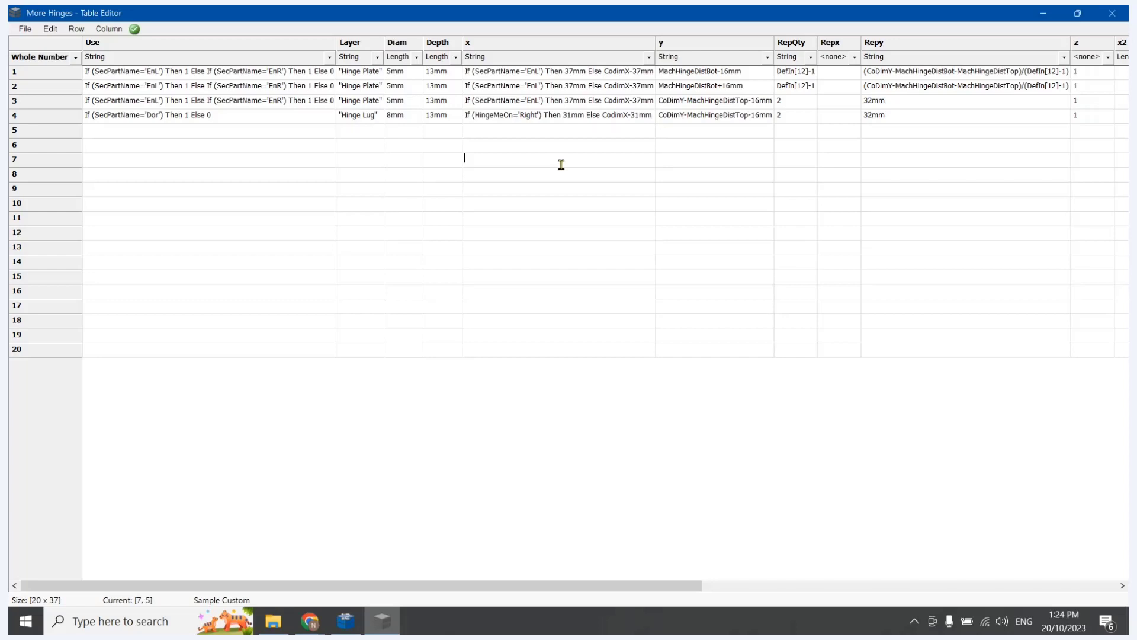
- Review row 4's Use and x formulas, including the x offsets for right-hinged and other doors
left_click(292, 118)
left_click(485, 119)
left_click(470, 147)
left_click(294, 118)
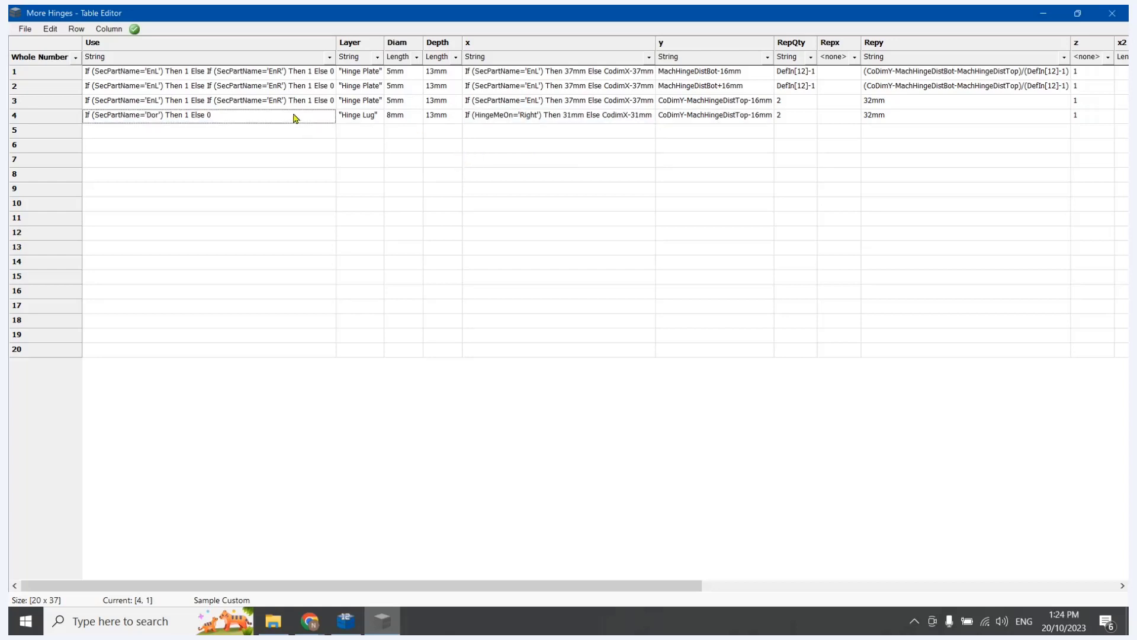
left_click(496, 117)
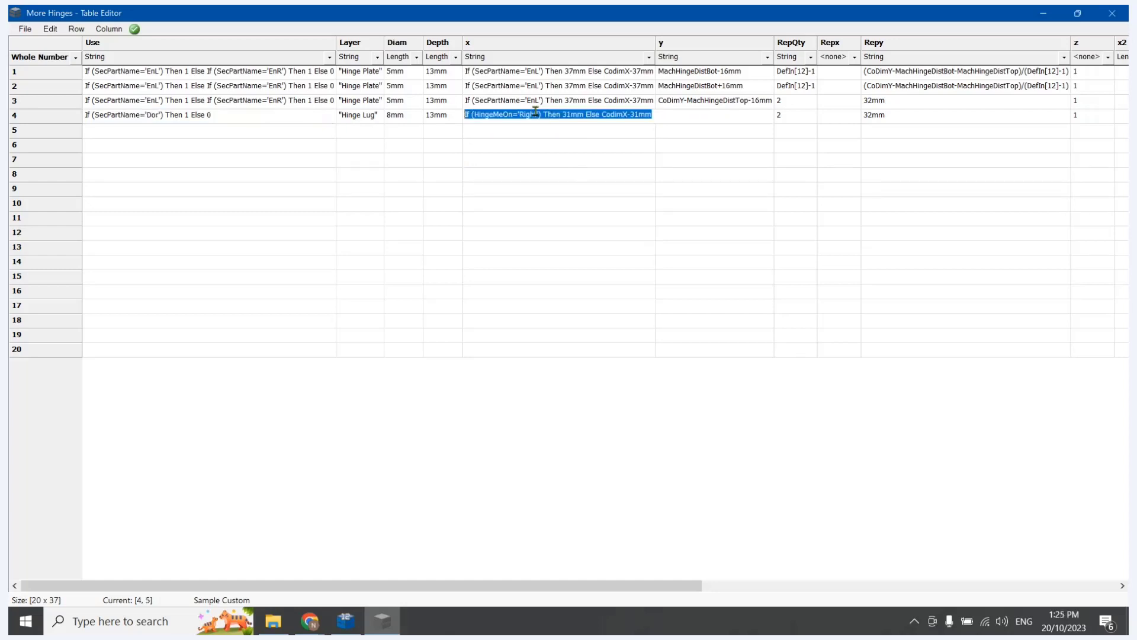
left_click(575, 116)
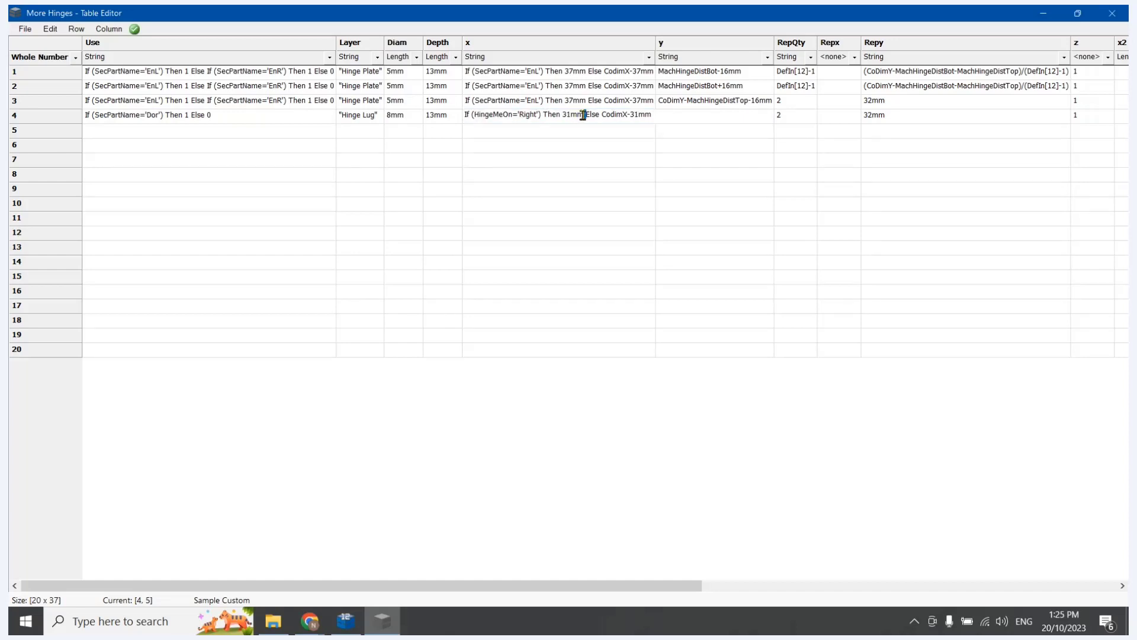
left_click_drag(585, 117, 562, 117)
left_click(601, 115)
left_click_drag(602, 115, 646, 115)
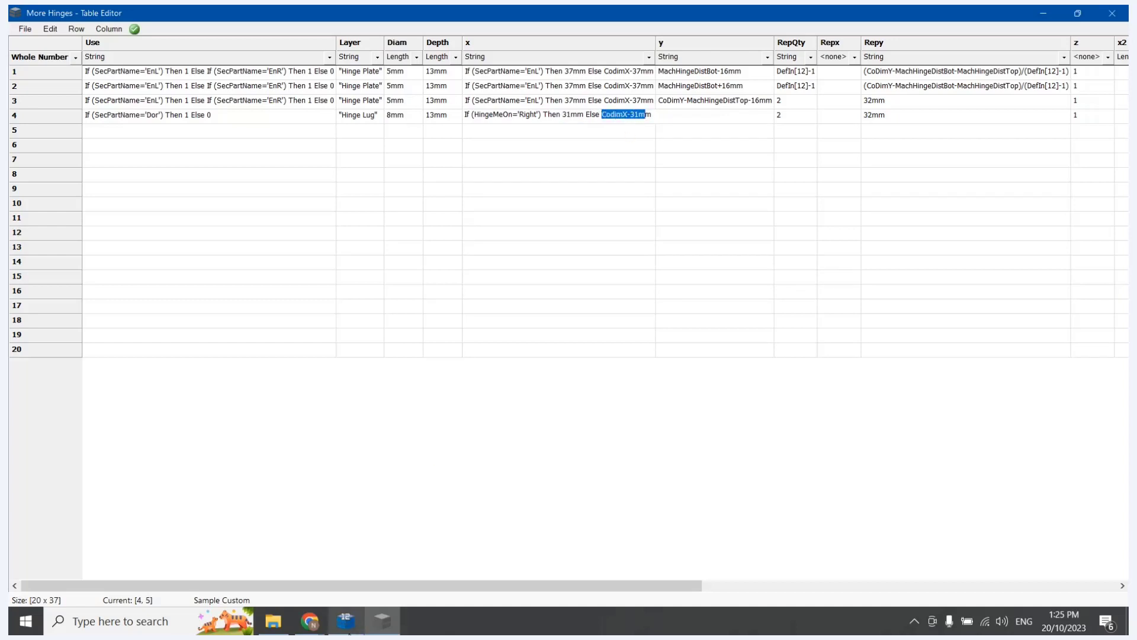
- Switch to CabMaster, close the Tall 2 Door cabinet settings and view the Hinge Lug page of the plan
left_click(348, 628)
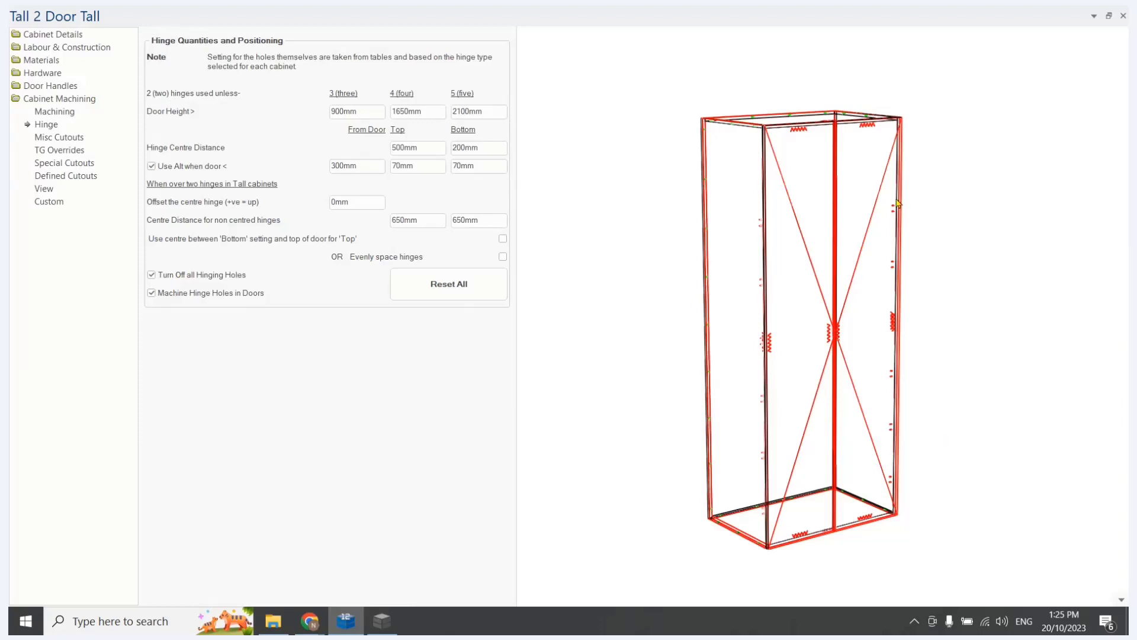
left_click(1123, 16)
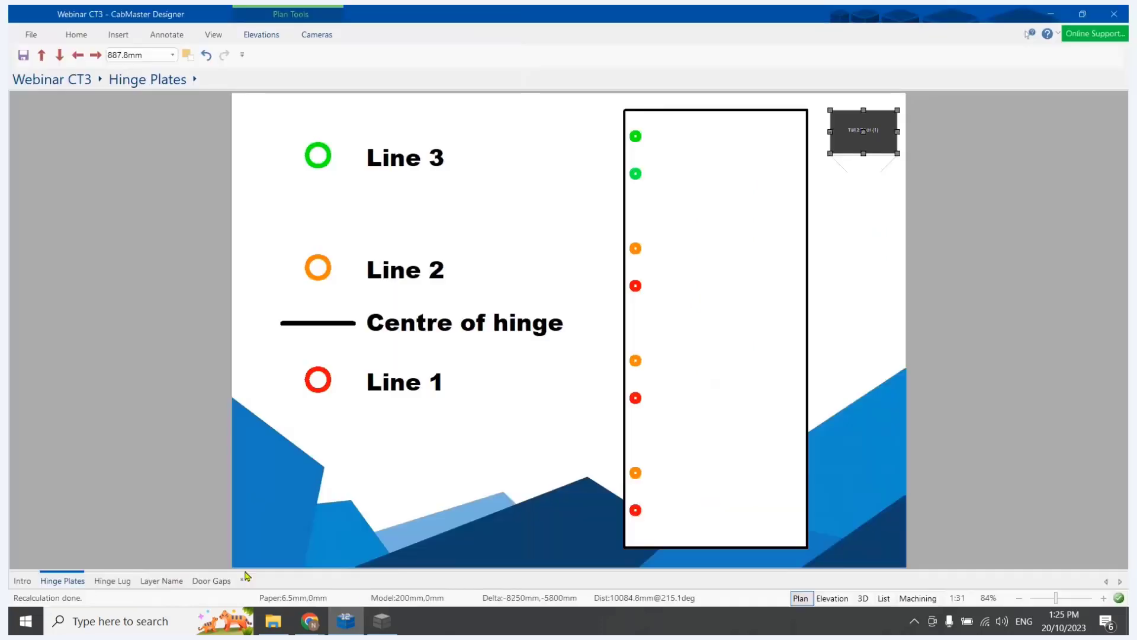
left_click(123, 581)
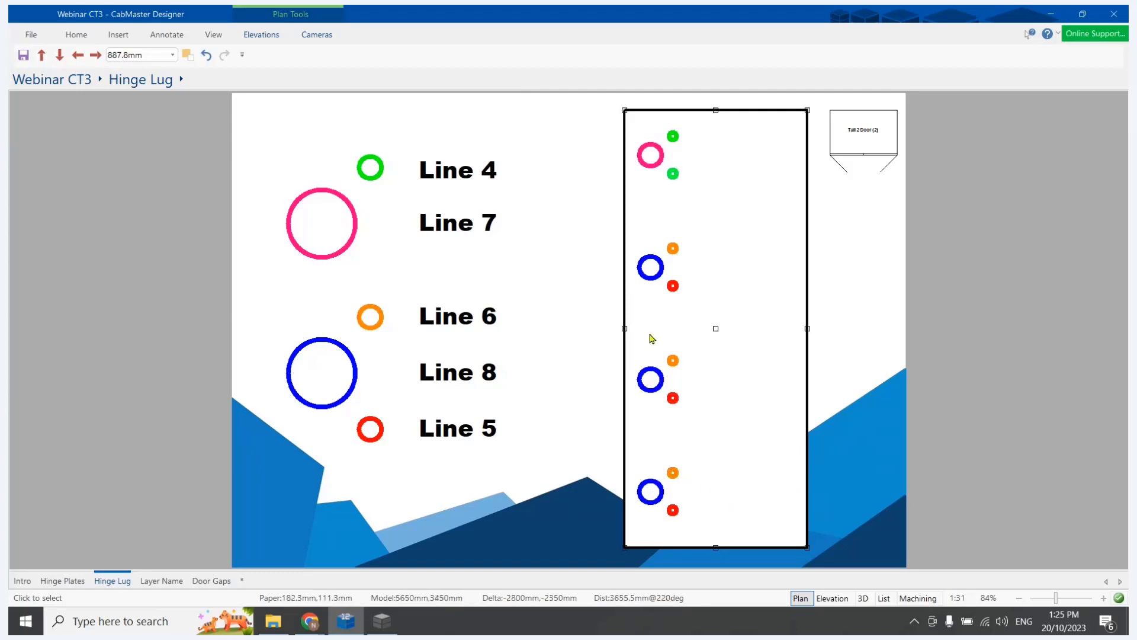
- Return to the table editor and save the More Hinges table
left_click(379, 624)
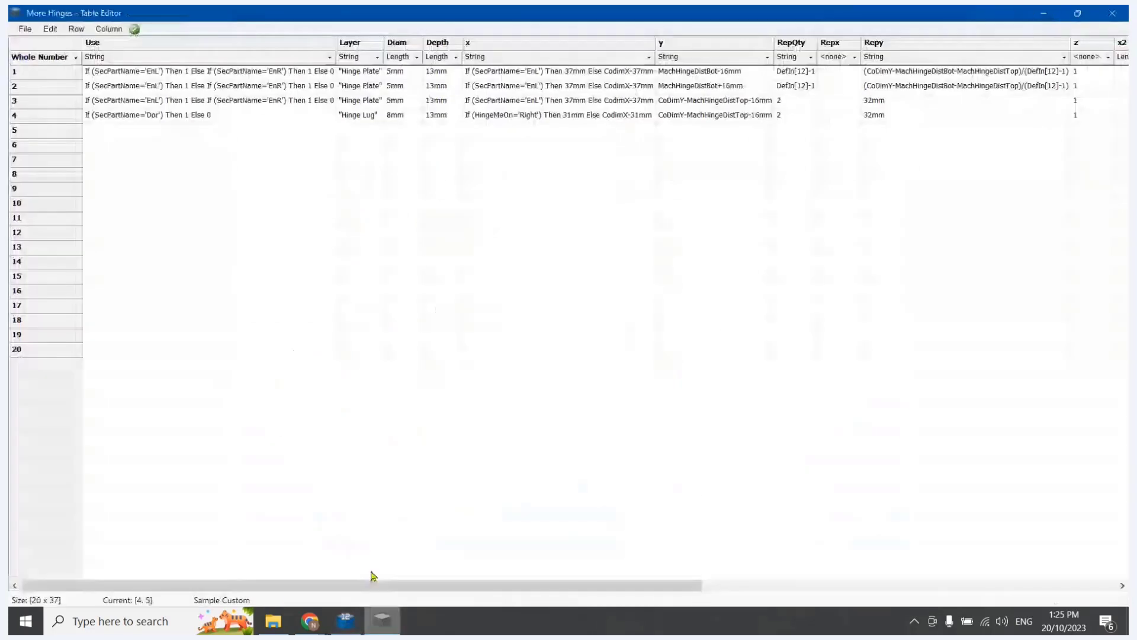
left_click(25, 28)
left_click(39, 72)
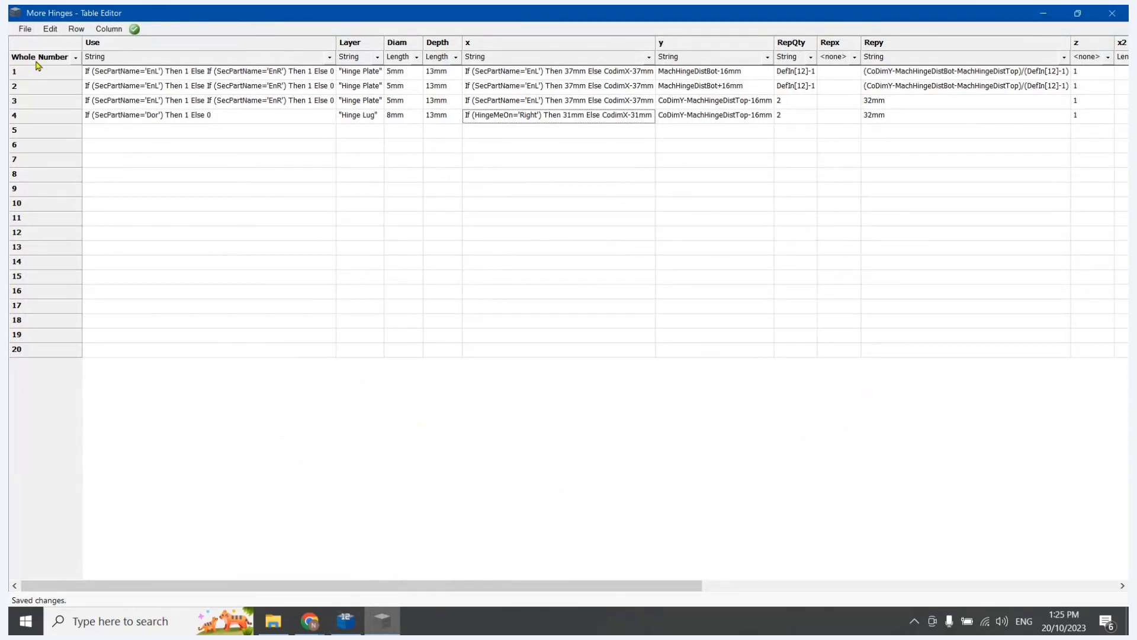
- Examine row 4's Repy value and y formula
double_click(872, 116)
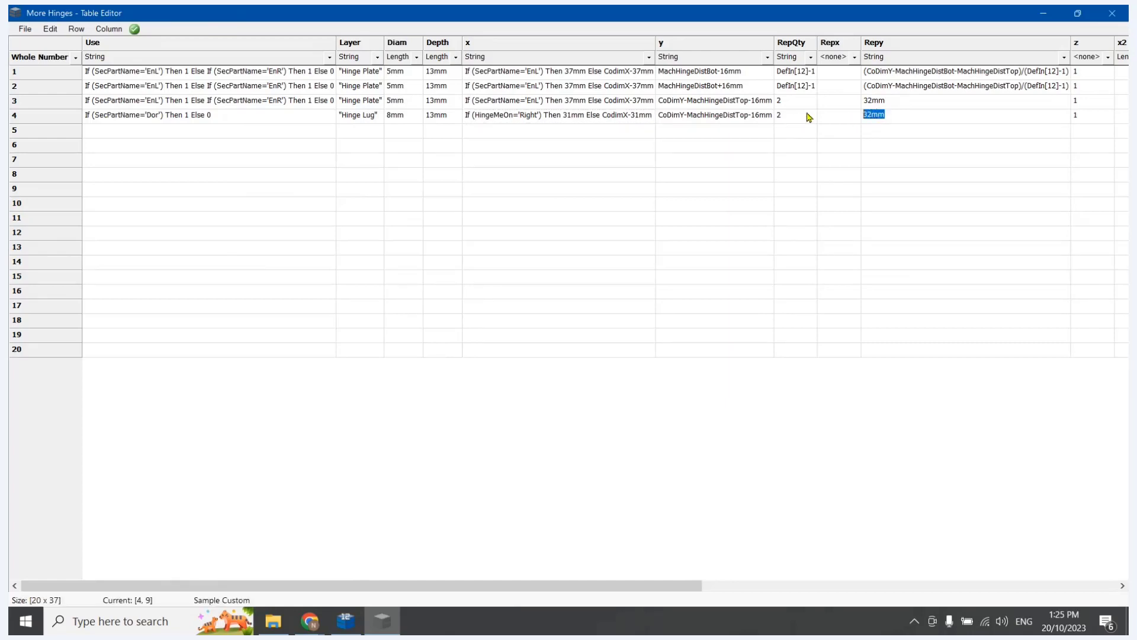
double_click(714, 115)
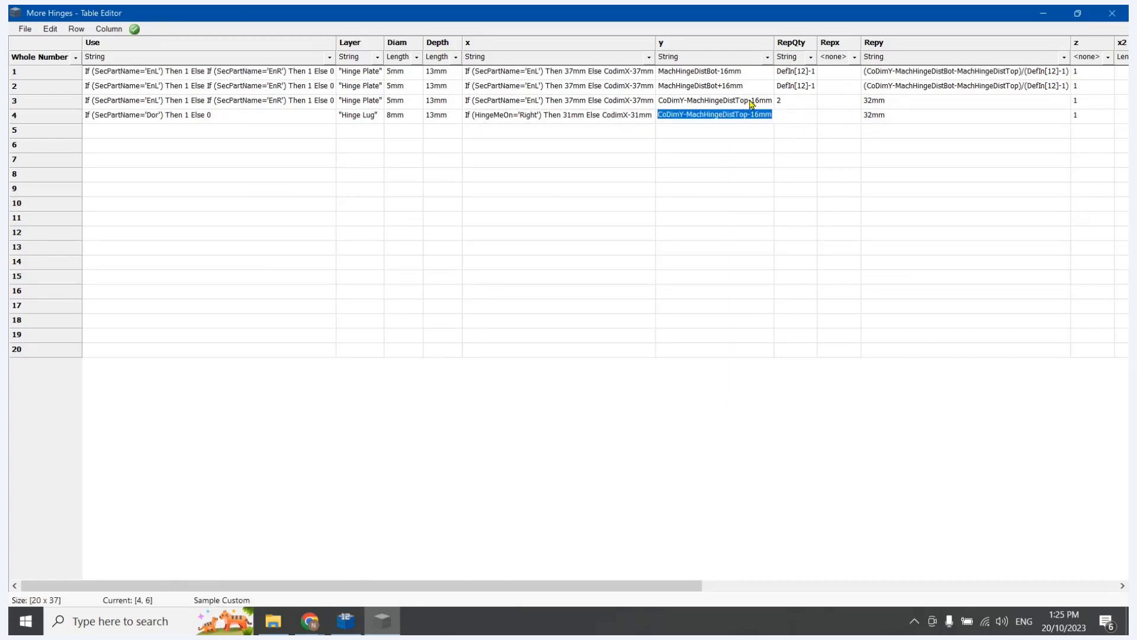
- Change the y formula in row 4 to CoDimY-MachHingeDistTop-22.5mm and set that row's RepQty to 2
left_click(755, 114)
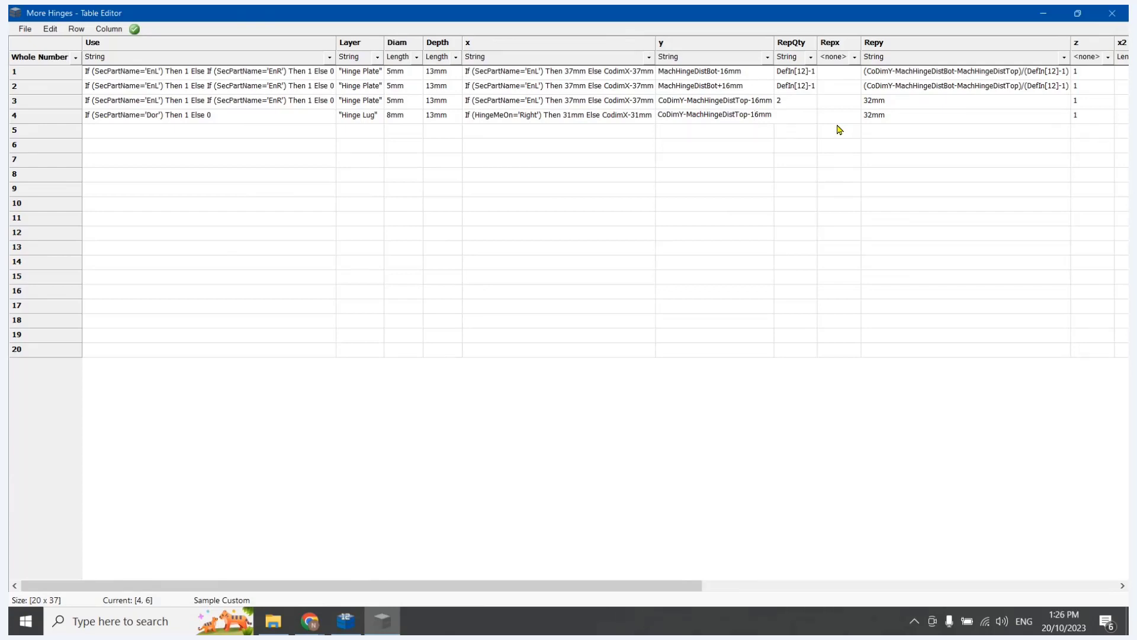
key("BackSpace")
key("BackSpace")
type("22.5")
- Check the hinge lug diagram in CabMaster Designer, then set row 4's Repy to 45mm in the More Hinges table
left_click(879, 116)
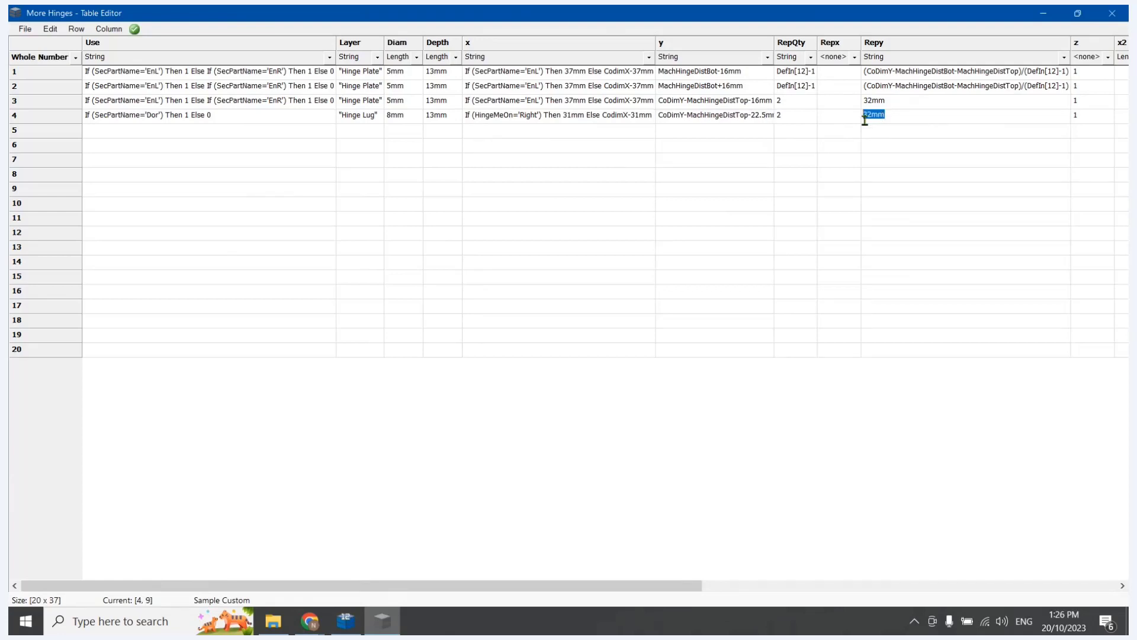
left_click(347, 628)
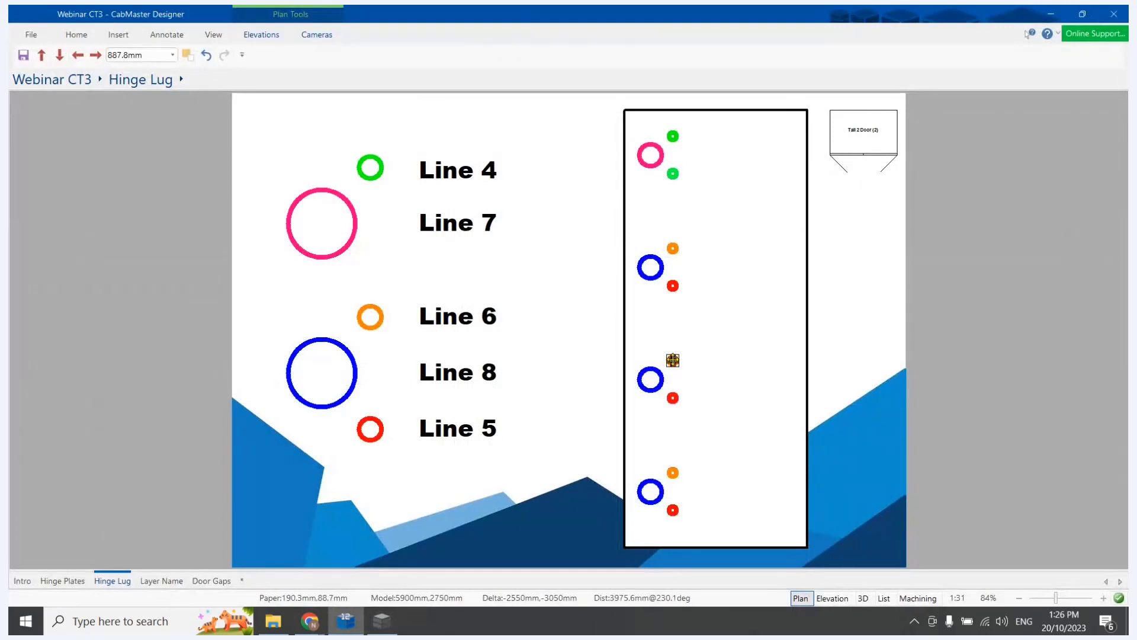
left_click(674, 378)
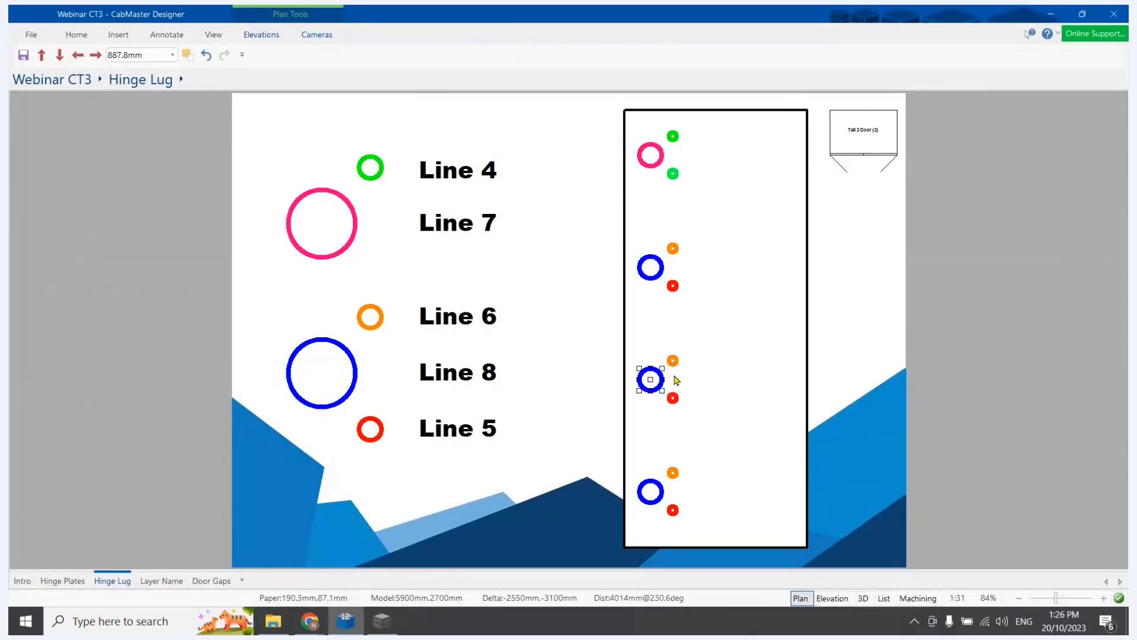
left_click(382, 620)
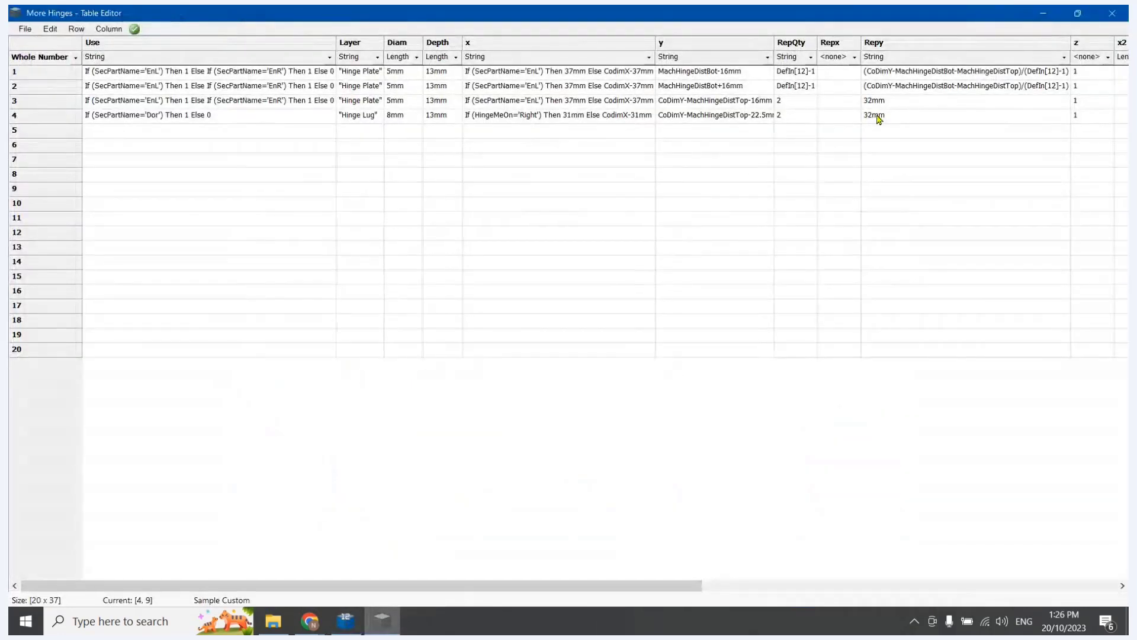
left_click(880, 118)
double_click(882, 116)
type("45")
left_click(651, 249)
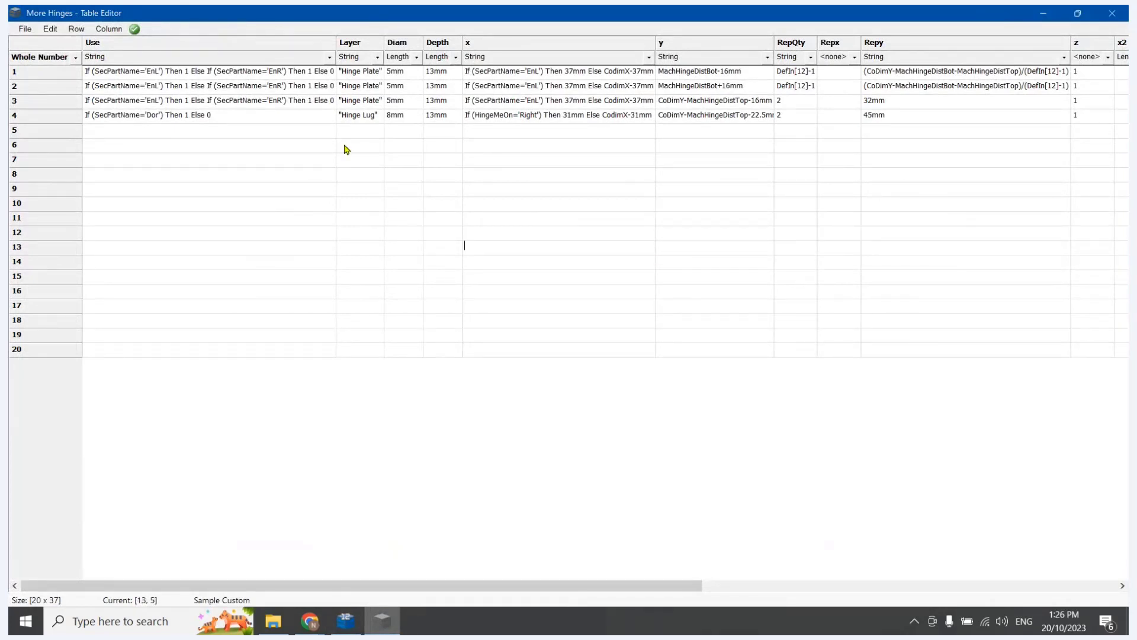
- Save the More Hinges table and close the Table Editor
left_click(26, 31)
left_click(42, 72)
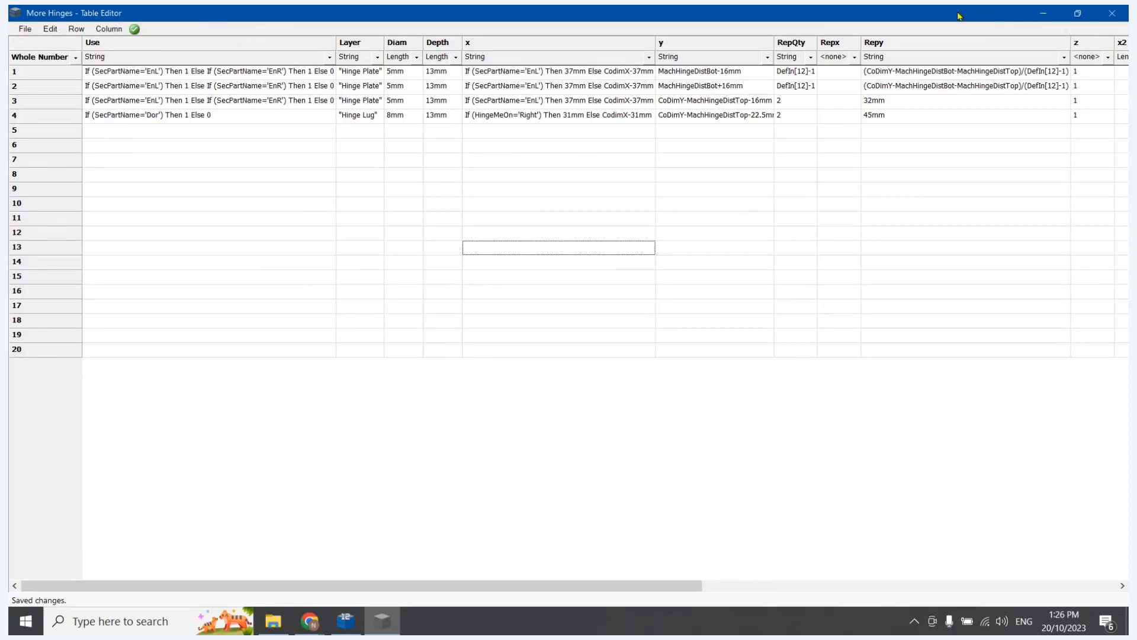
left_click(1111, 11)
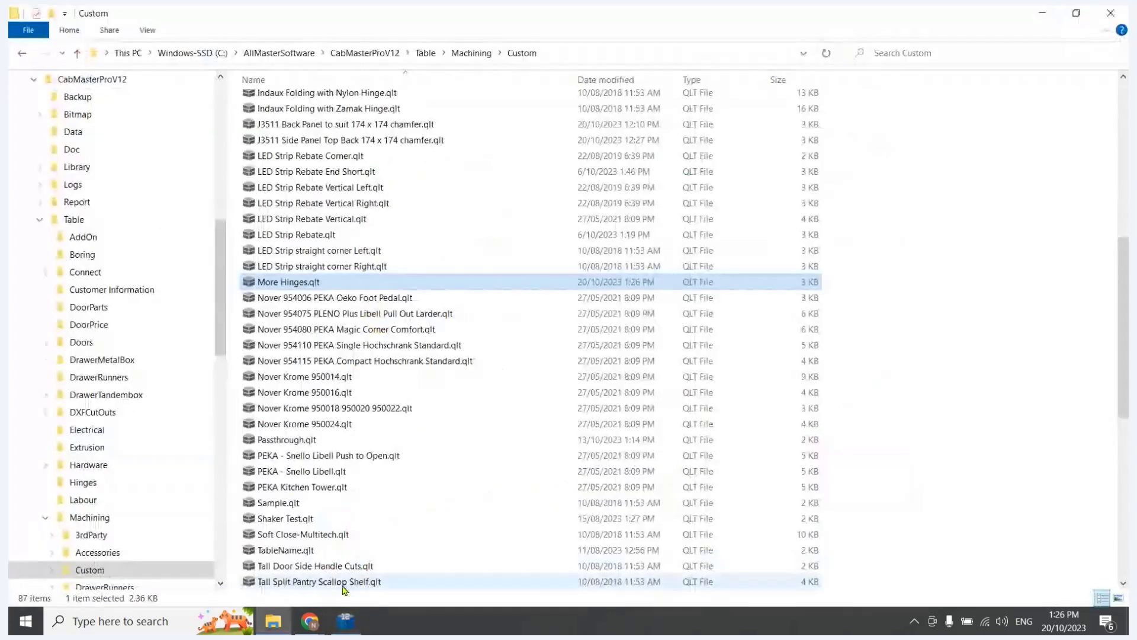
- Switch to CabMaster Designer, open the Tall 2 Door cabinet, refresh it and examine the hinge lug holes in 3D
left_click(345, 621)
left_click(863, 137)
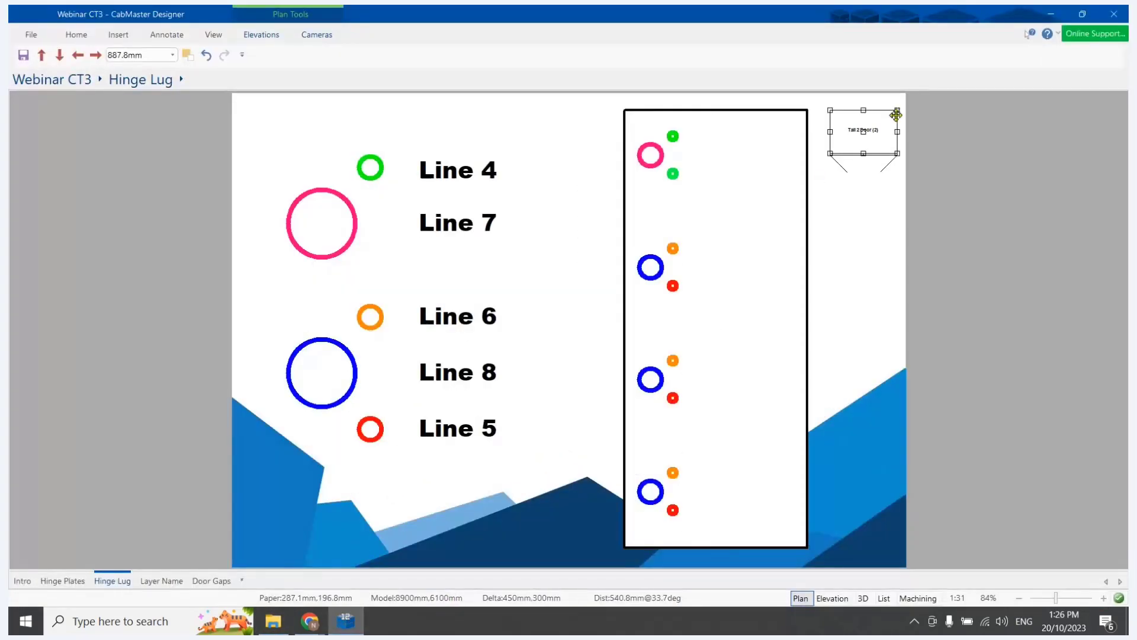
double_click(863, 138)
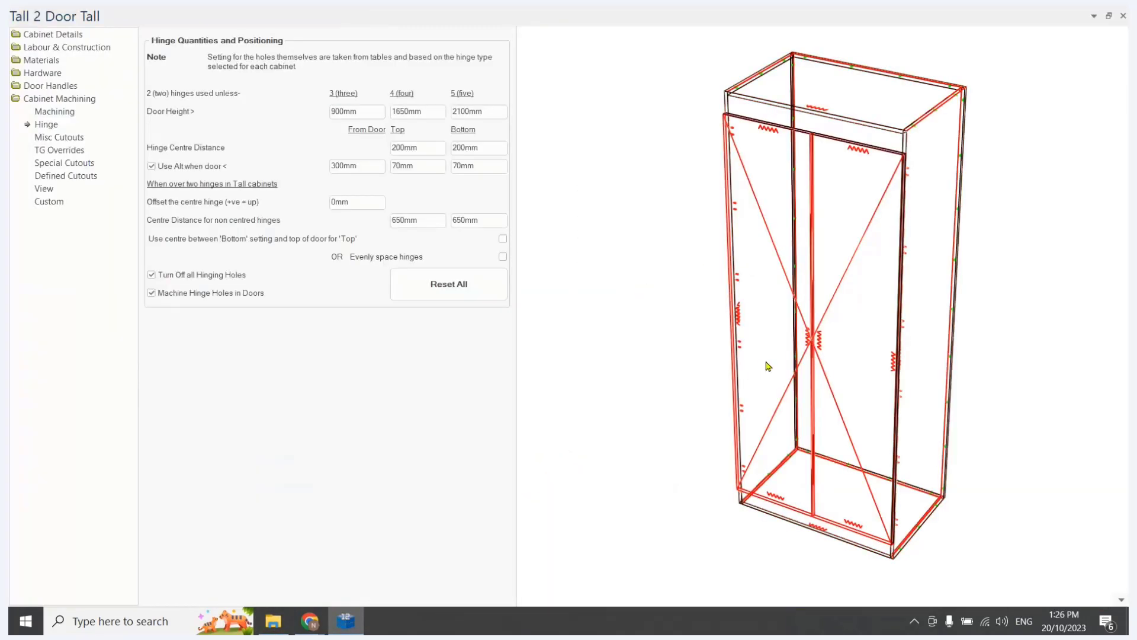
left_click_drag(766, 361, 739, 295)
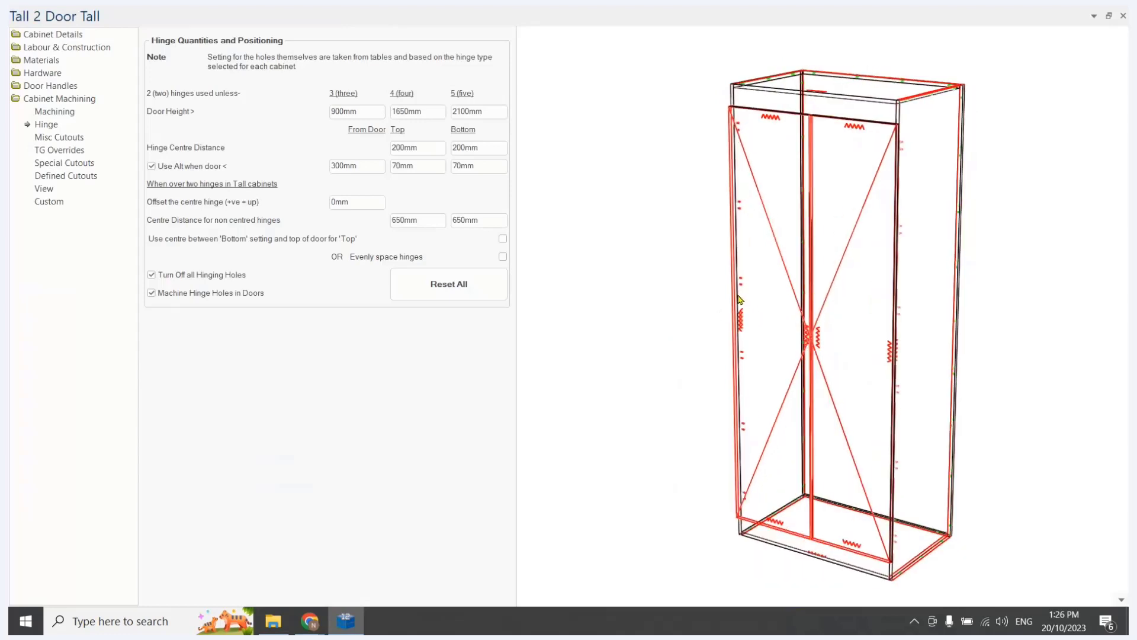
key("F5")
key("y")
left_click_drag(816, 292, 887, 253)
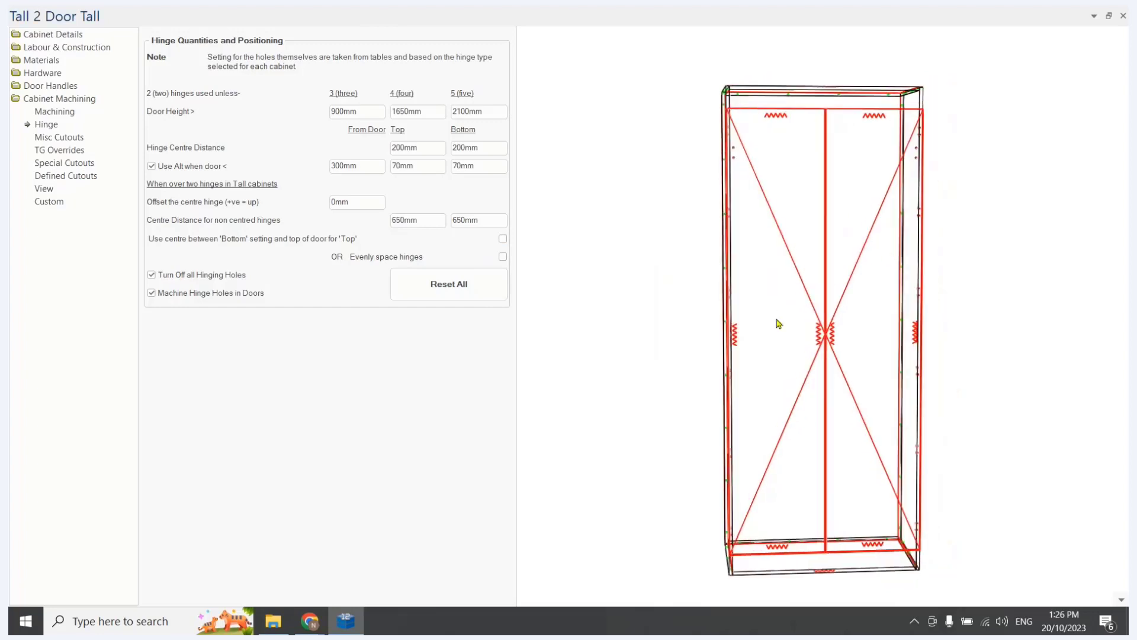
left_click_drag(778, 323, 844, 299)
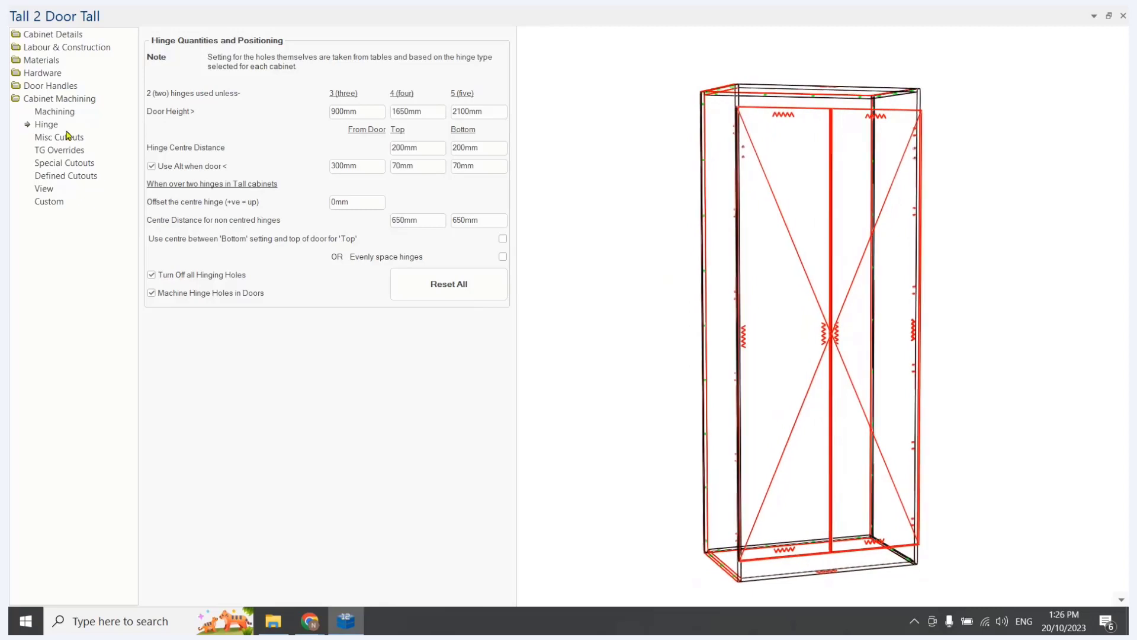
- Set the cabinet's top and bottom door gaps to 0mm and inspect the hinge holes near its top
left_click(56, 47)
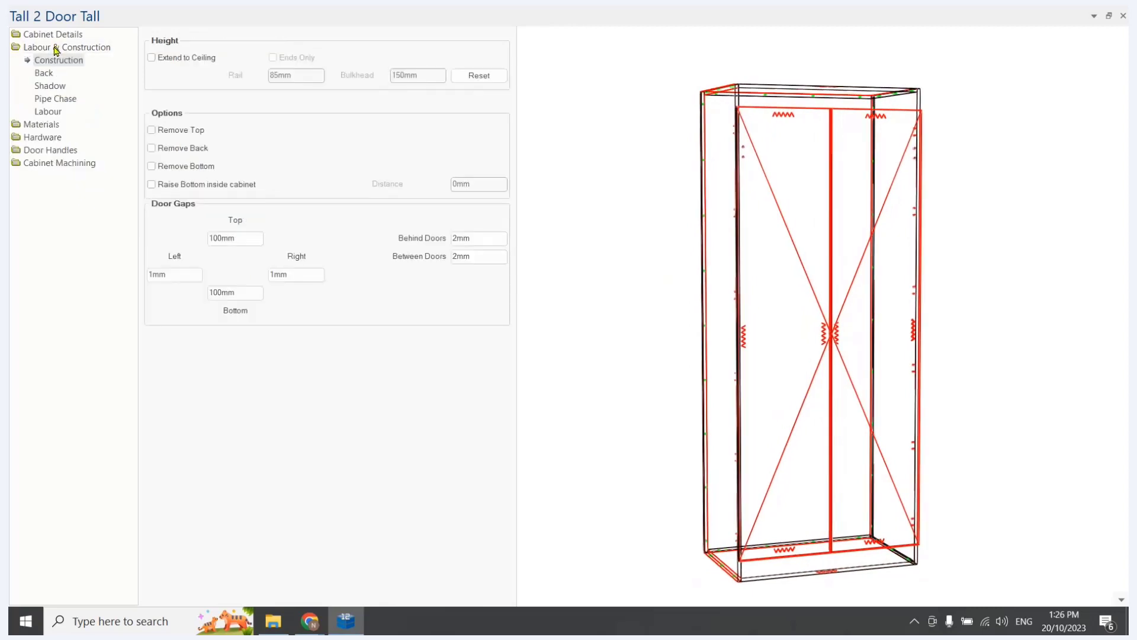
double_click(254, 237)
type("0")
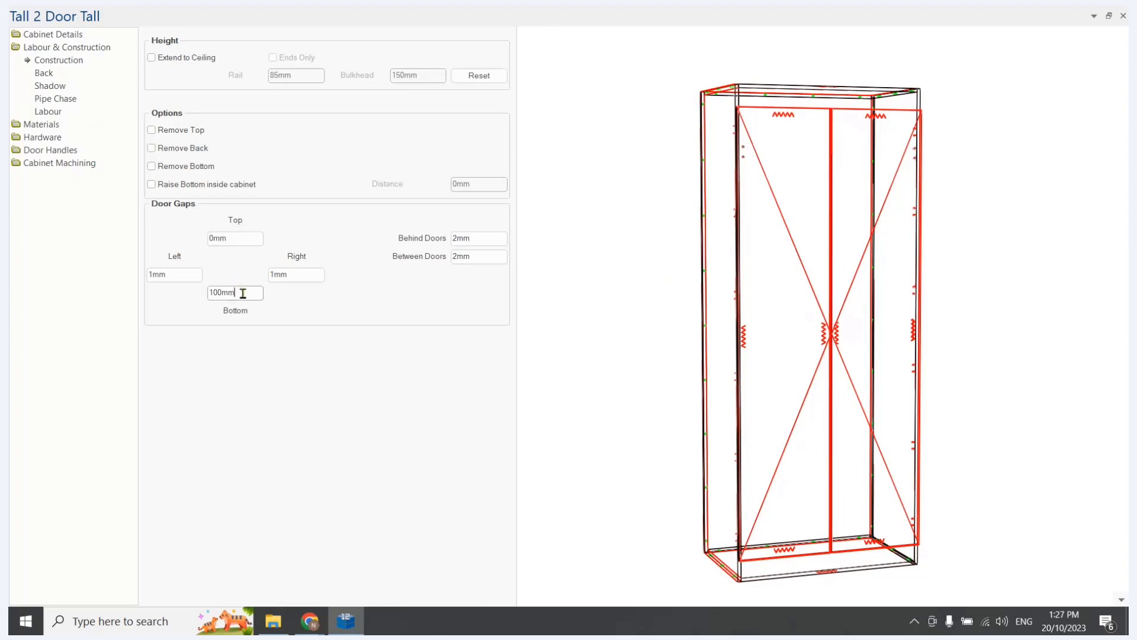
double_click(215, 293)
type("0")
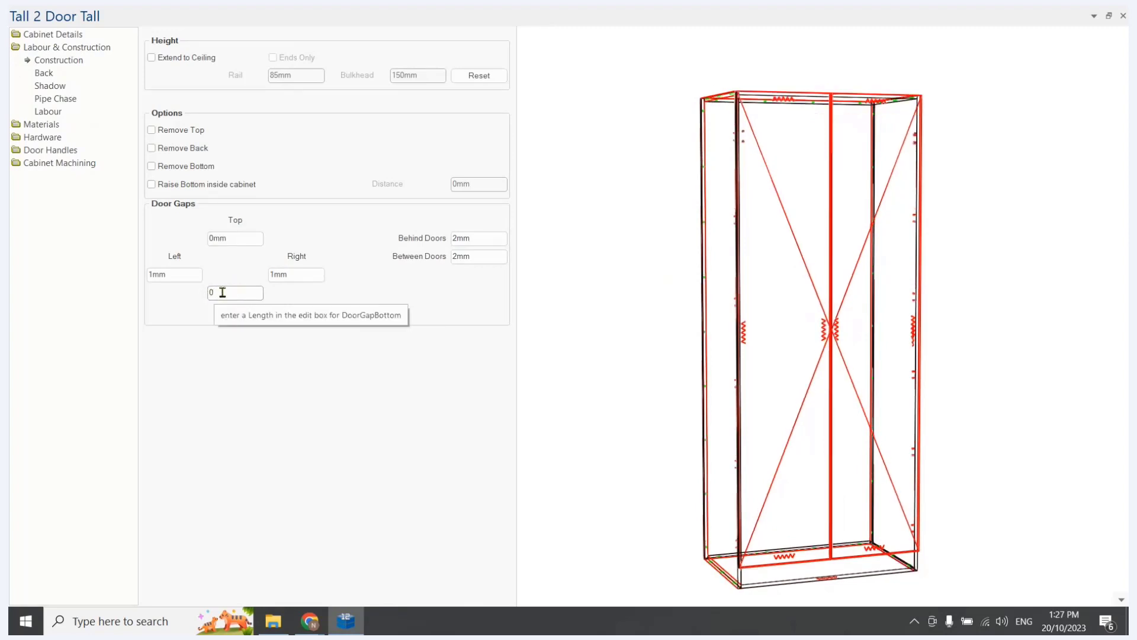
left_click(262, 311)
left_click_drag(574, 338, 806, 192)
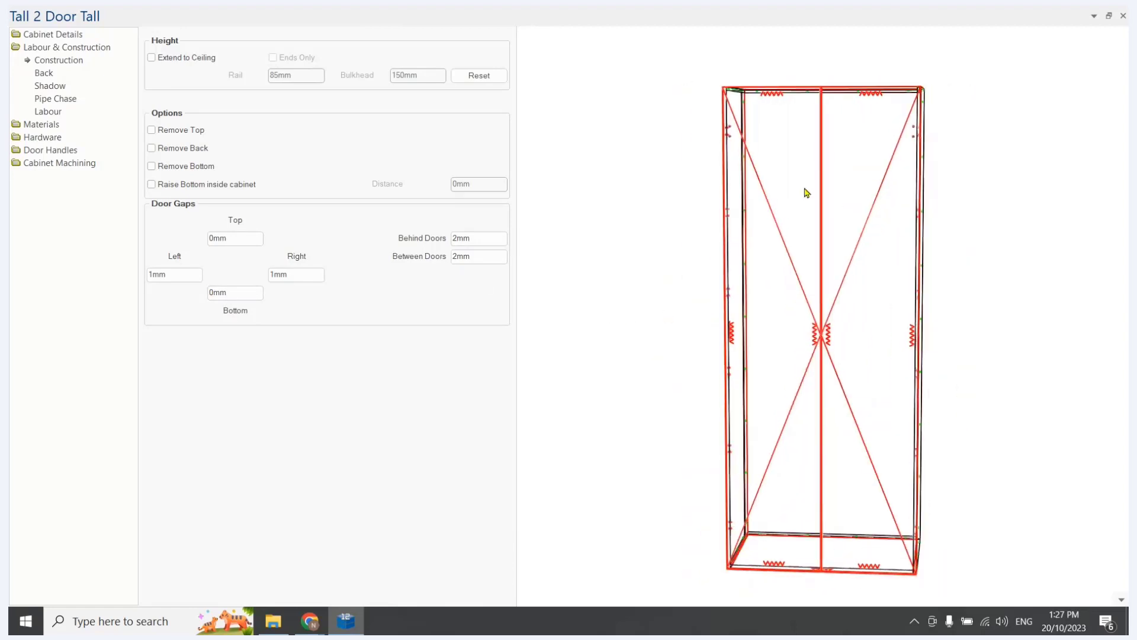
scroll(765, 158, "up", 5)
middle_click_drag(758, 162, 776, 282)
left_click_drag(781, 208, 744, 310)
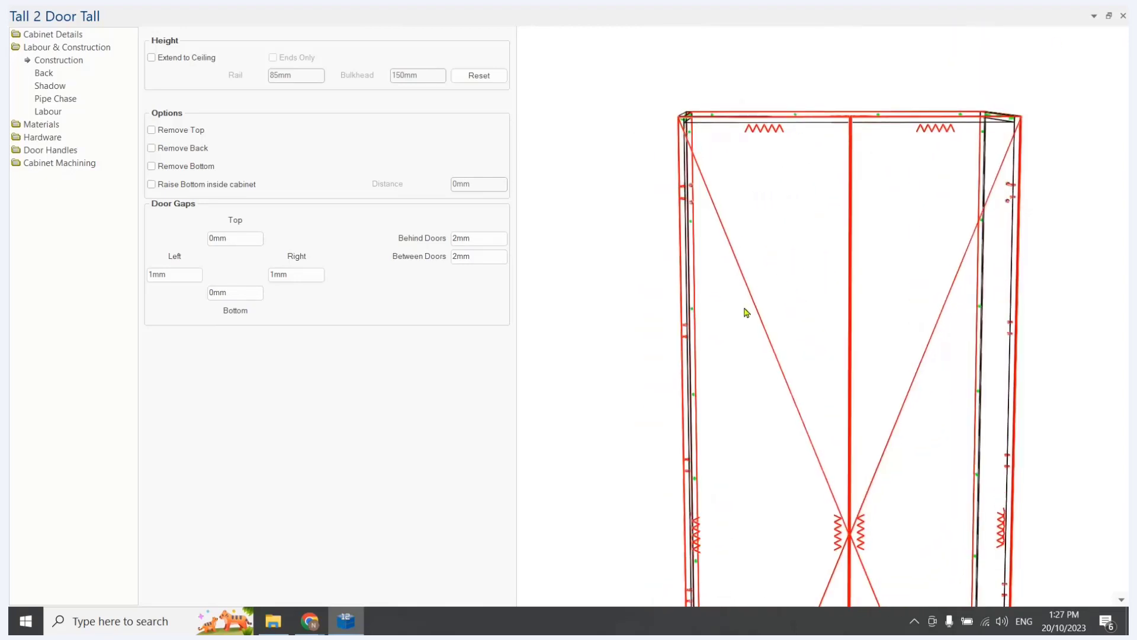
- Switch to File Explorer and reopen More Hinges.qlt from the Custom machining tables folder
left_click(287, 632)
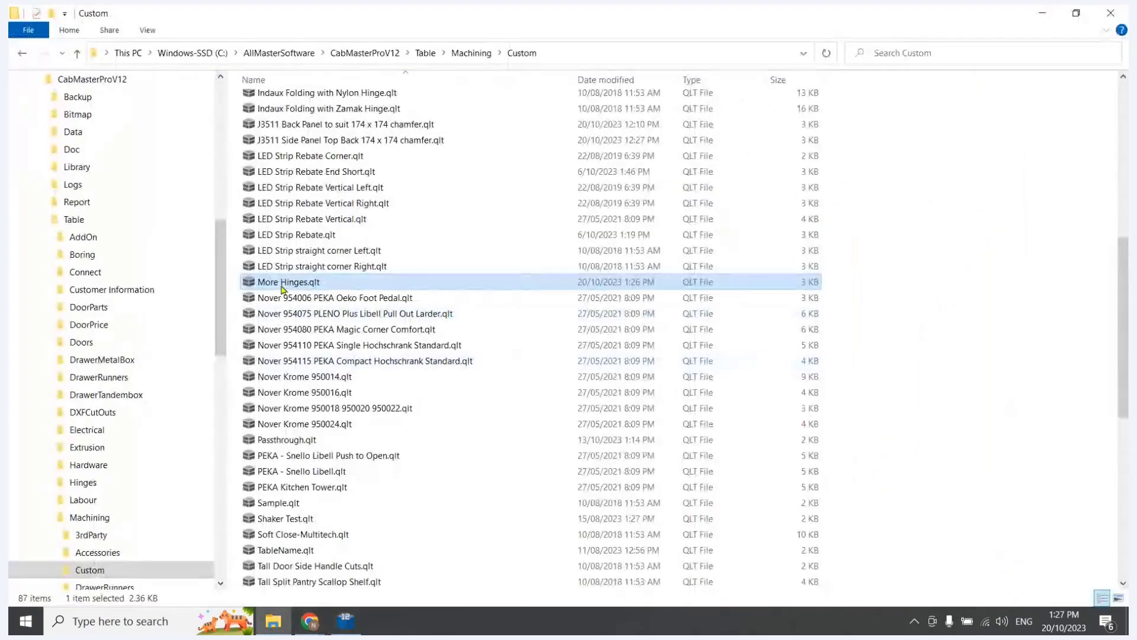
double_click(289, 282)
left_click(726, 125)
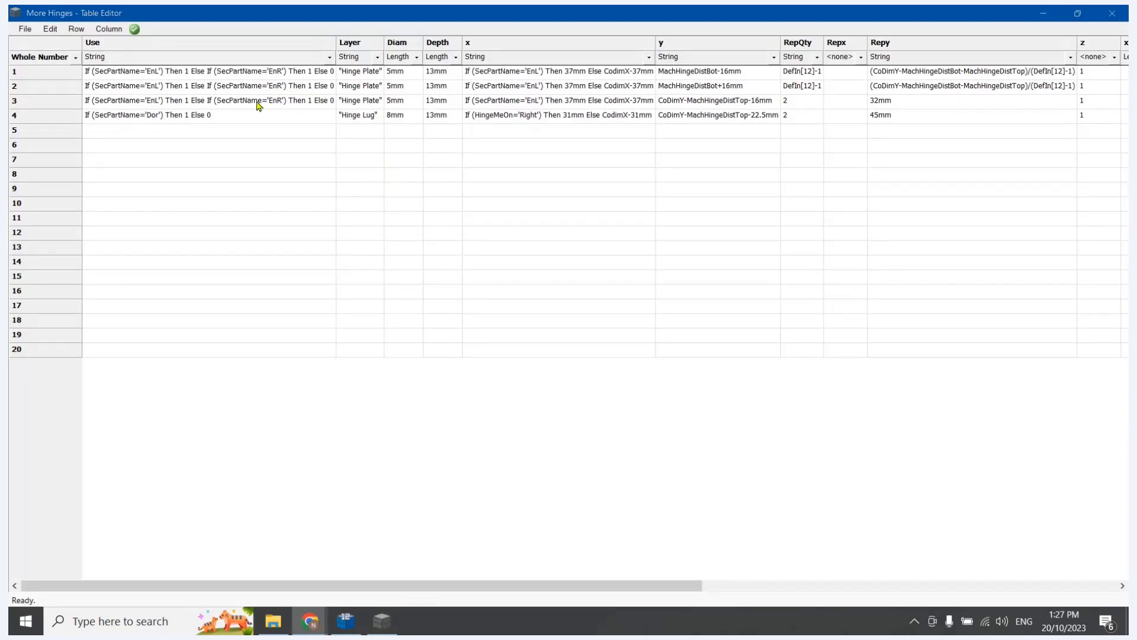
left_click(261, 433)
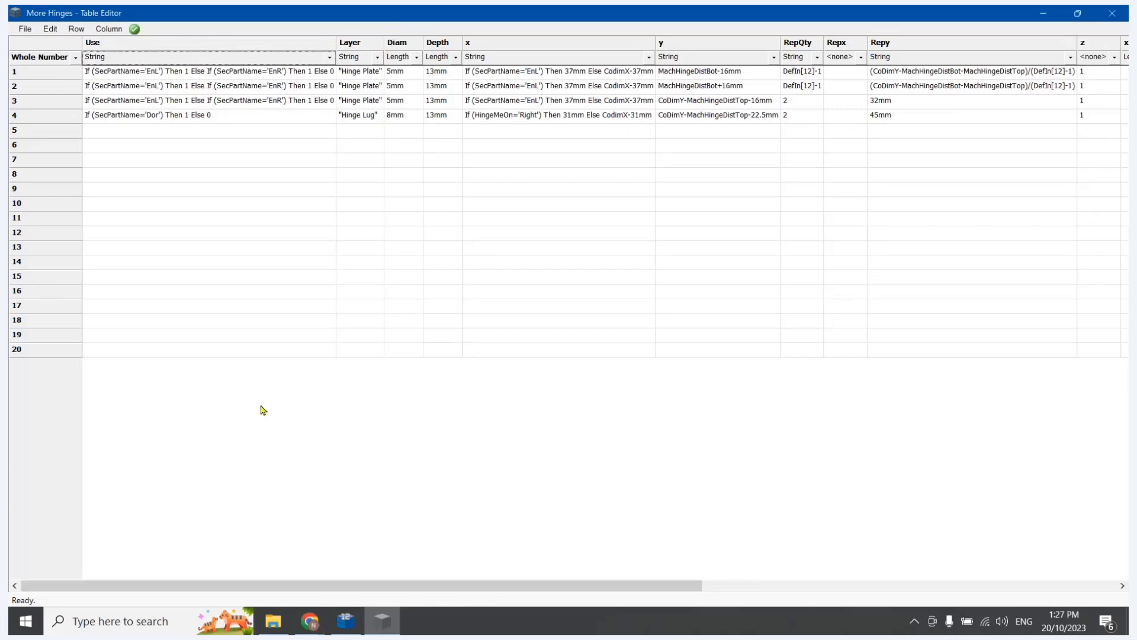
- Copy the Hinge Plate rows 1 and 2 into rows 5 and 6 of the table
left_click(49, 75)
left_click(49, 89, "shift")
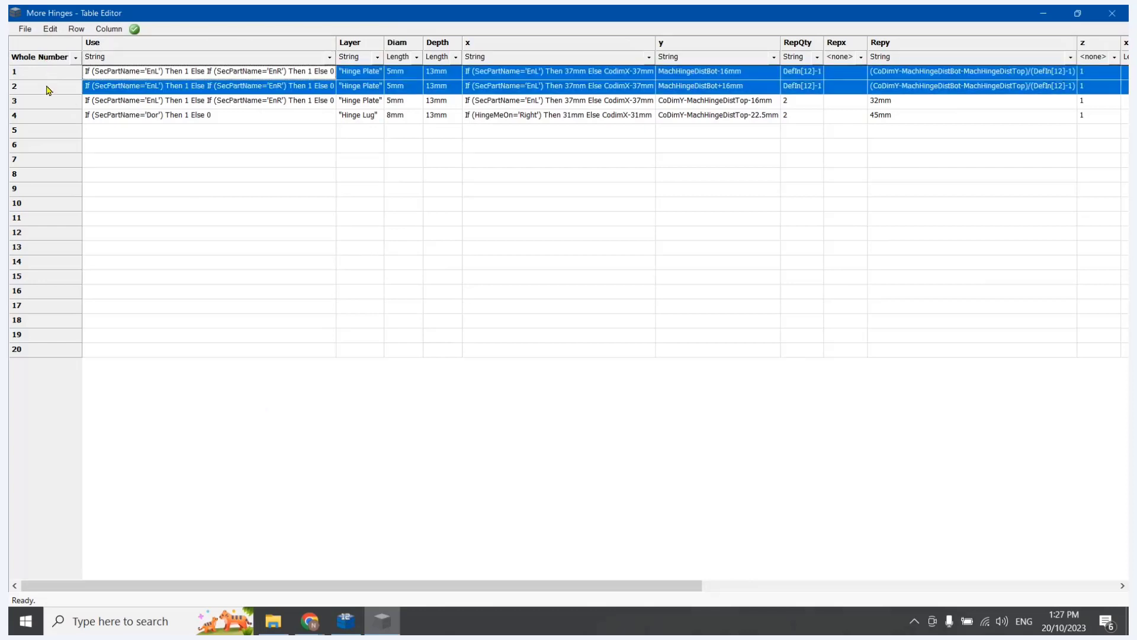
left_click(55, 131)
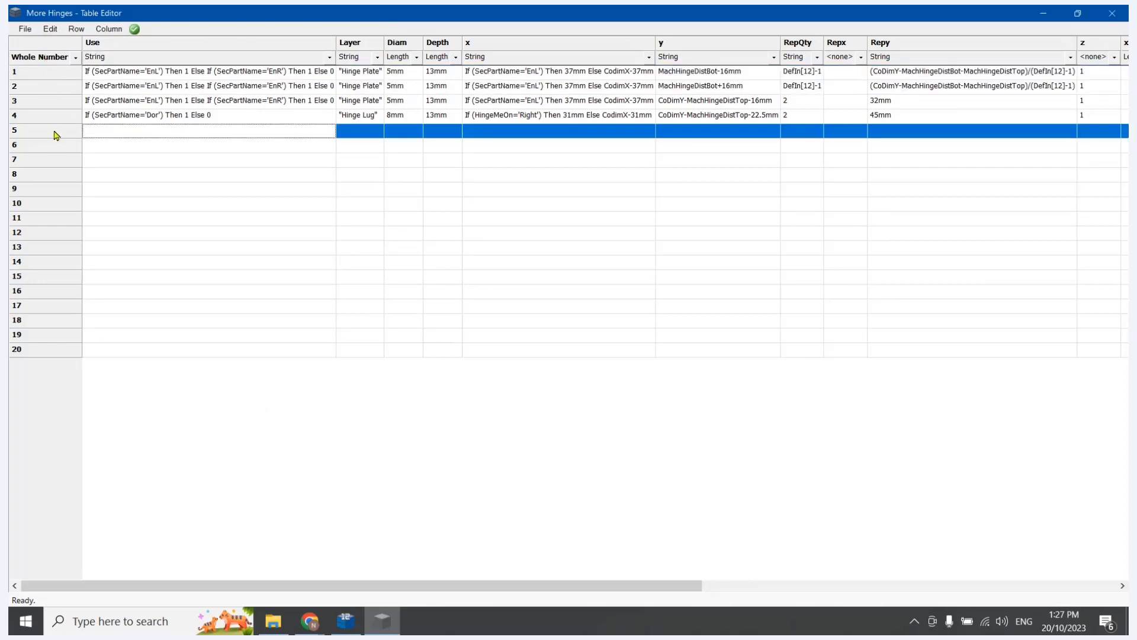
key("ctrl+v")
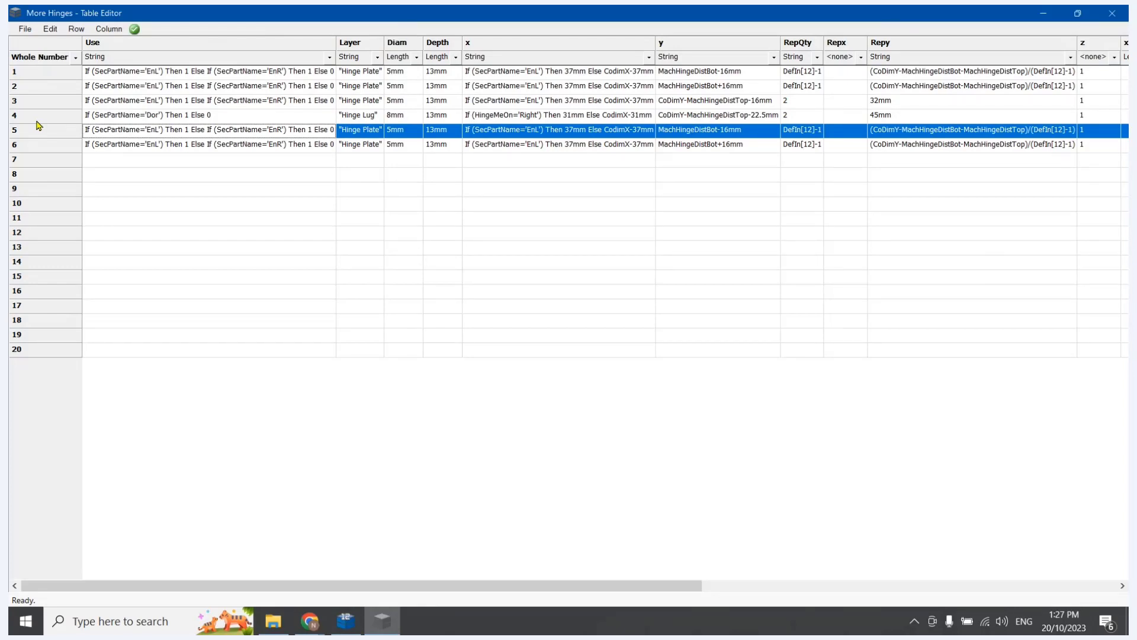
left_click(740, 165)
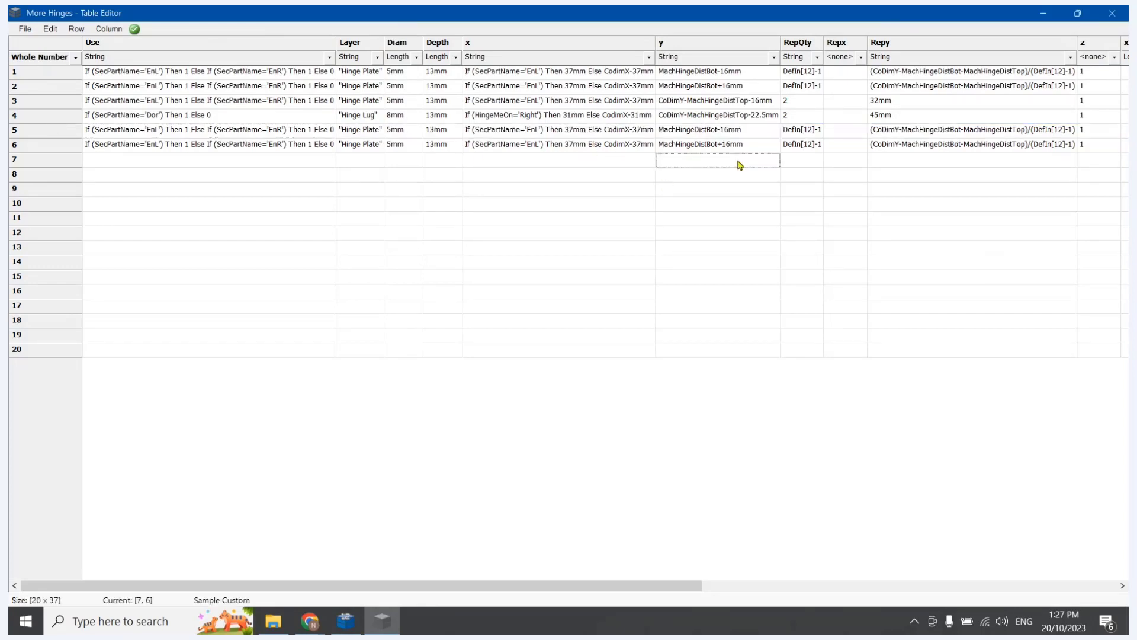
- Change the y formula in row 5 to MachHingeDistBot-22.5mm
left_click(740, 129)
left_click(740, 129)
key("Left")
key("Left")
key("BackSpace")
key("BackSpace")
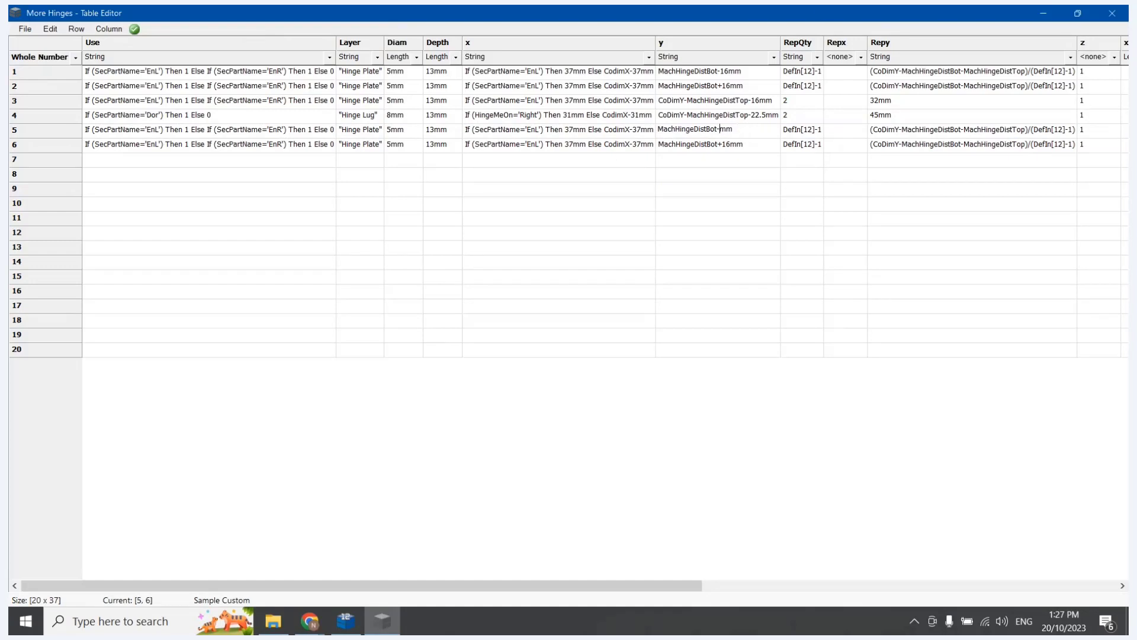
type("22.5")
- Change the y formula in row 6 to MachHingeDistBot+22.5mm
left_click(729, 144)
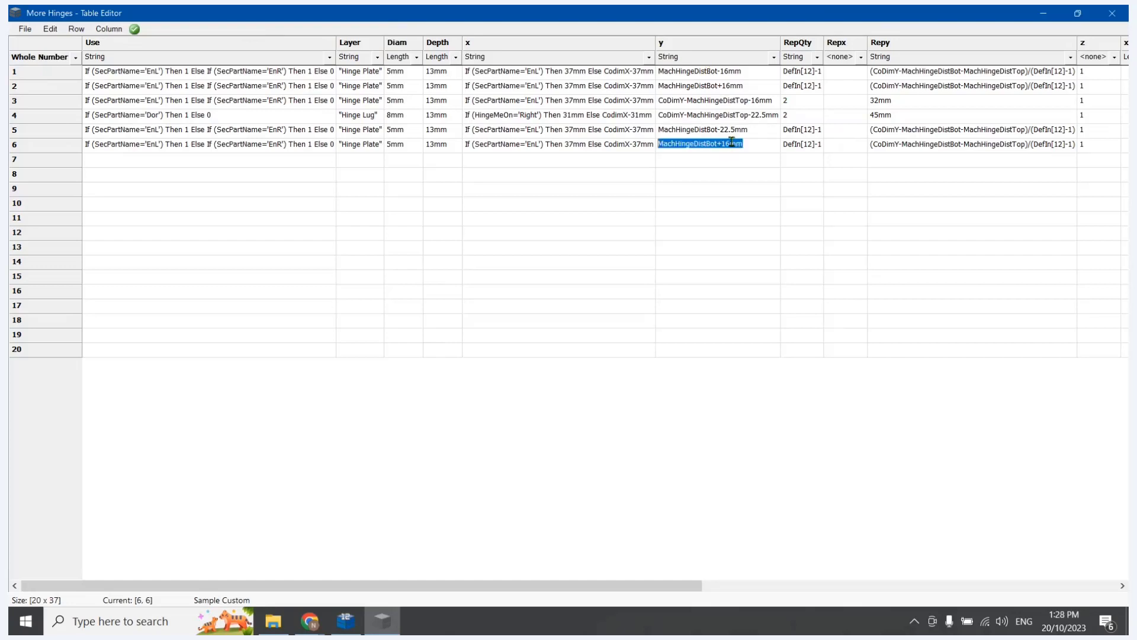
left_click(730, 144)
key("BackSpace")
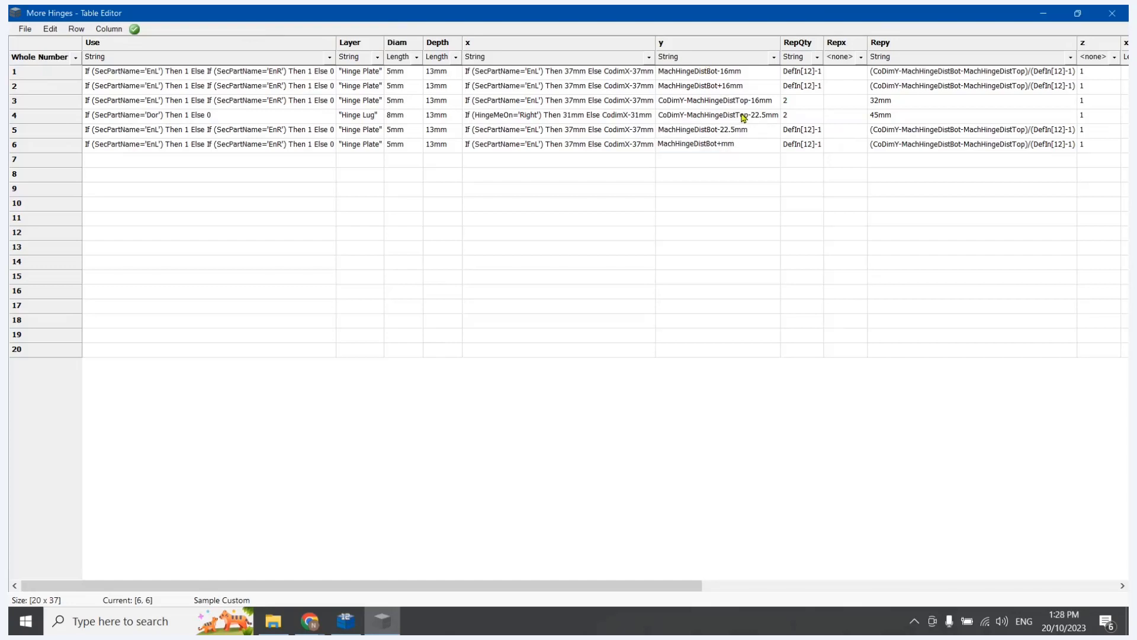
type("22.5")
- Copy the "Hinge Lug" layer name from row 4 into rows 5 and 6
double_click(362, 115)
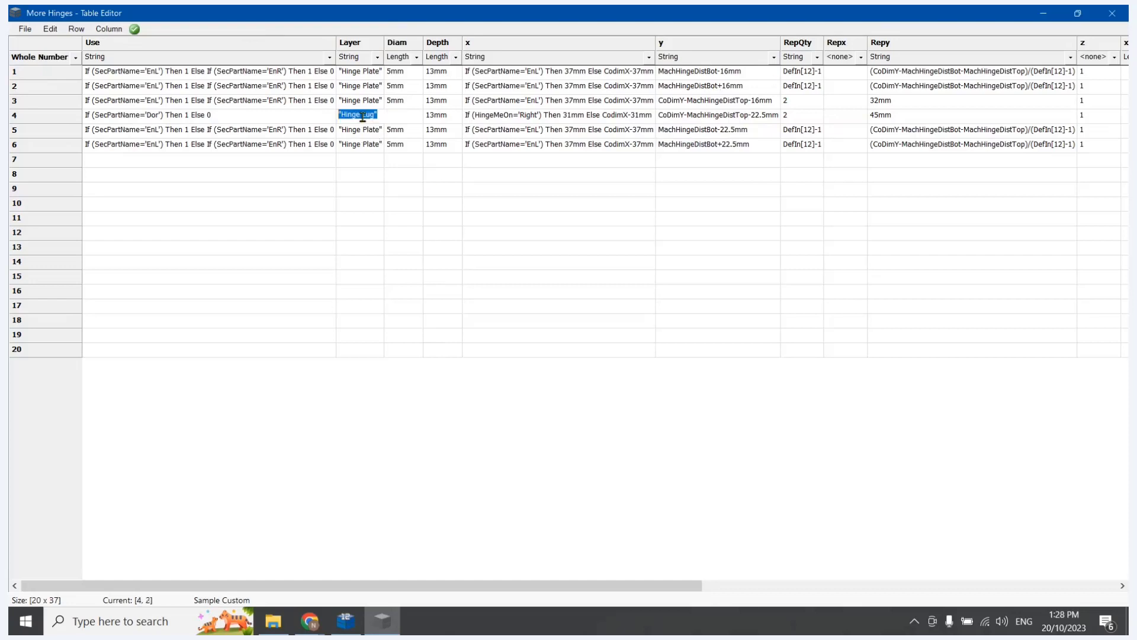
key("ctrl+c")
left_click(363, 130)
key("ctrl+v")
left_click(364, 145)
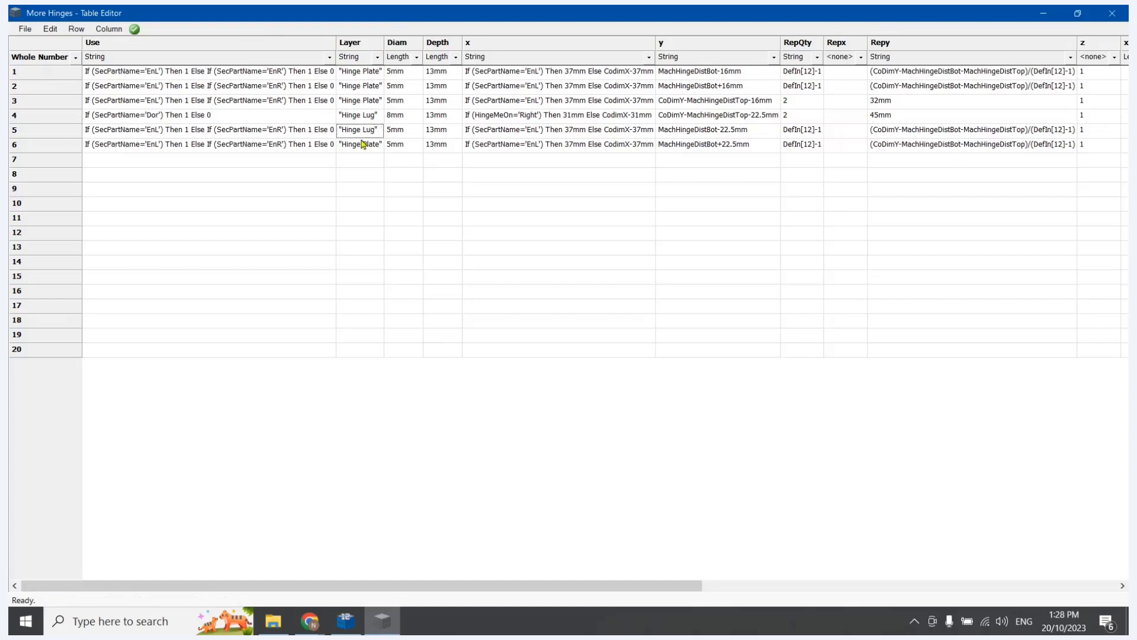
key("ctrl+v")
- Copy row 4's Use condition, If (SecPartName='Dor') Then 1 Else 0, into rows 5 and 6
double_click(252, 116)
key("ctrl+c")
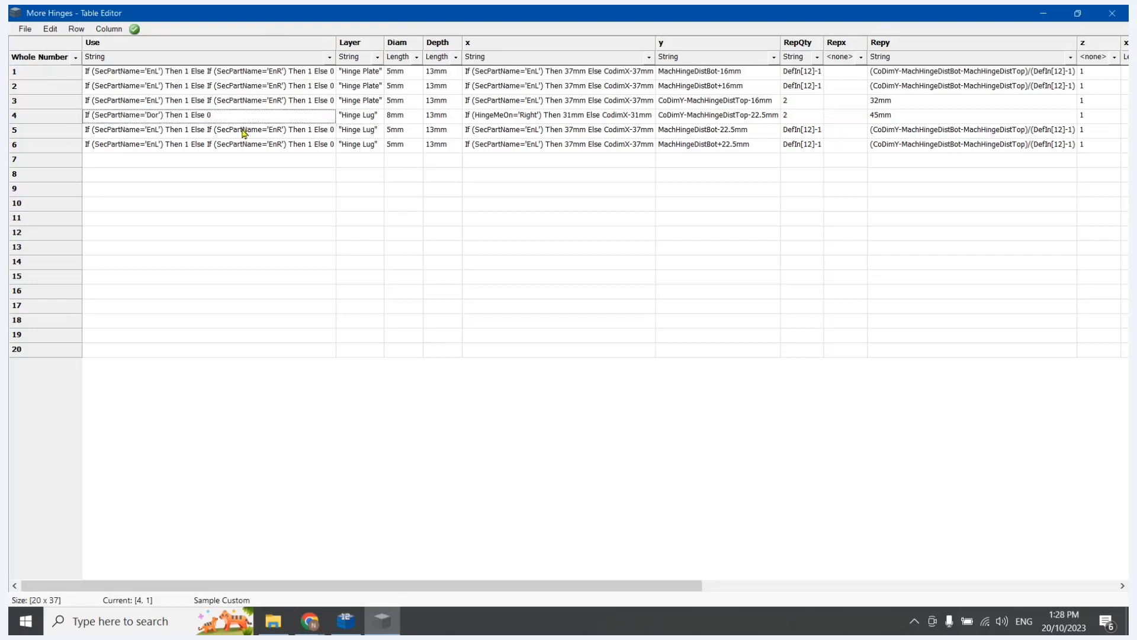
left_click(246, 131)
key("ctrl+v")
left_click(245, 145)
key("ctrl+v")
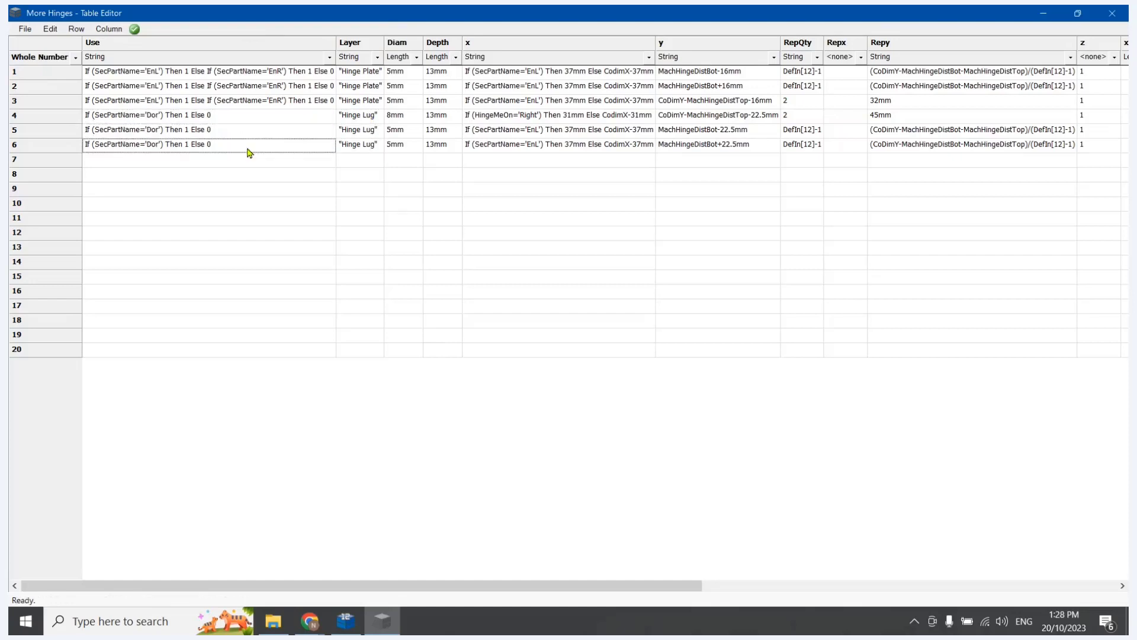
- Copy row 4's x formula, If (HingeMeOn='Right') Then 31mm Else CodimX-31mm, into rows 5 and 6
double_click(509, 116)
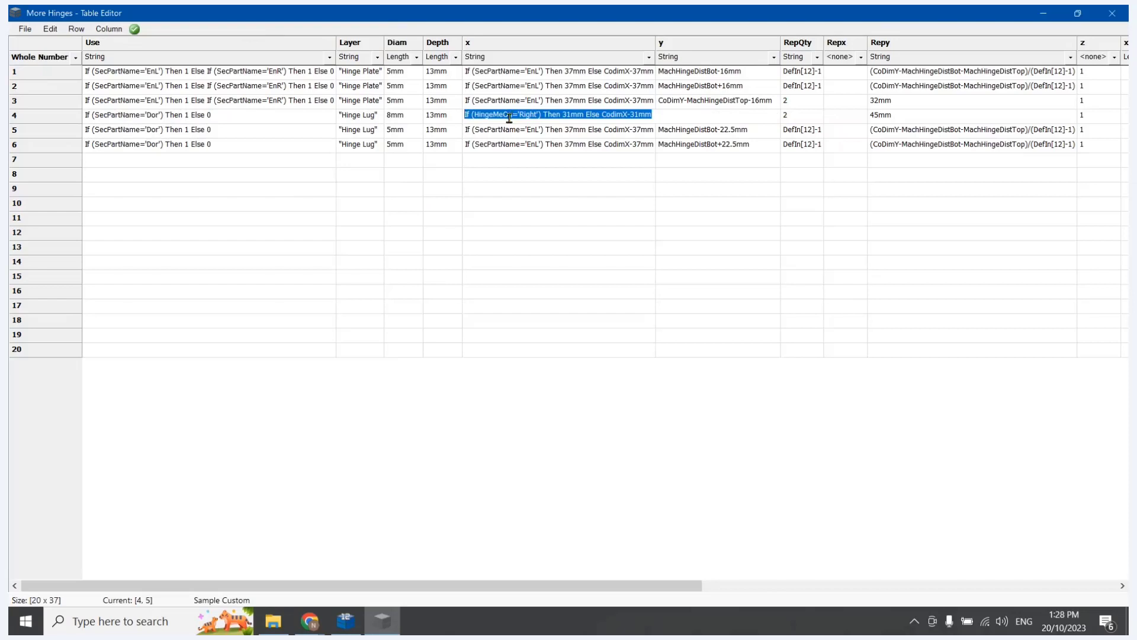
key("ctrl+c")
left_click(507, 132)
key("ctrl+v")
left_click(506, 144)
key("ctrl+v")
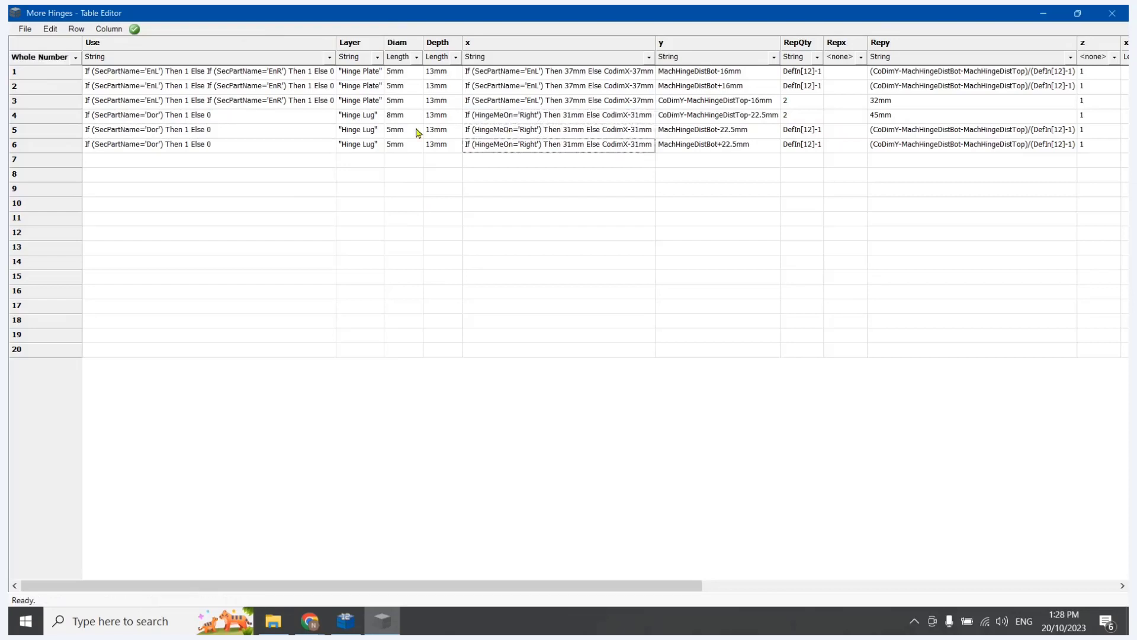
- Copy row 4's 8mm diameter into rows 5 and 6
left_click(411, 117)
key("ctrl+c")
left_click(413, 130)
key("ctrl+v")
left_click(412, 144)
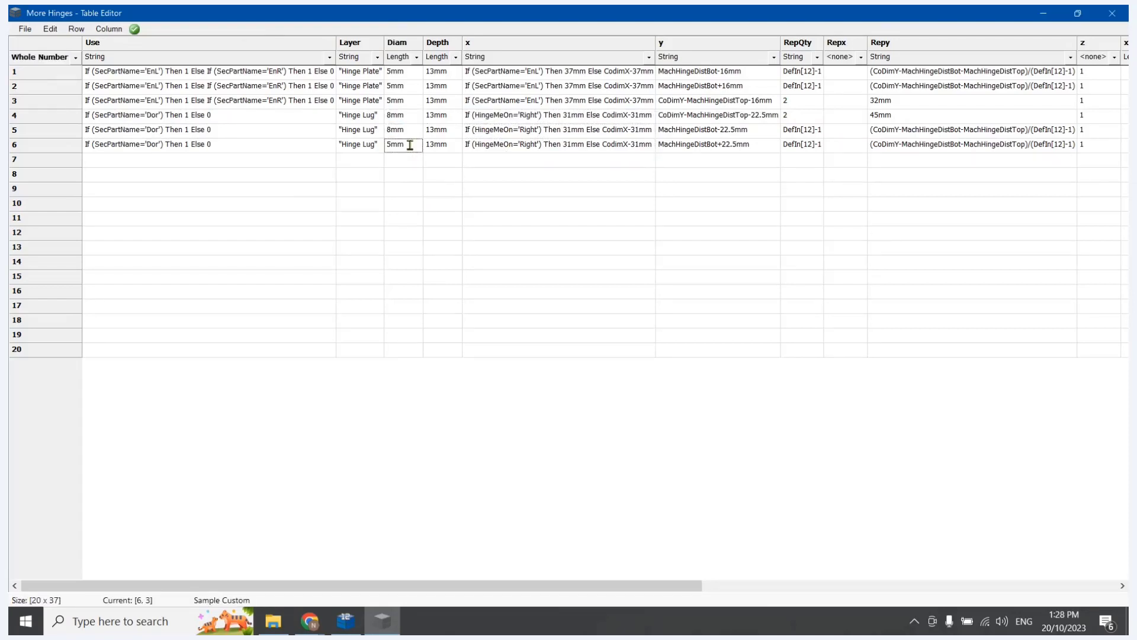
key("ctrl+v")
- Save the changes to the More Hinges table and close its editor
double_click(510, 220)
left_click(25, 28)
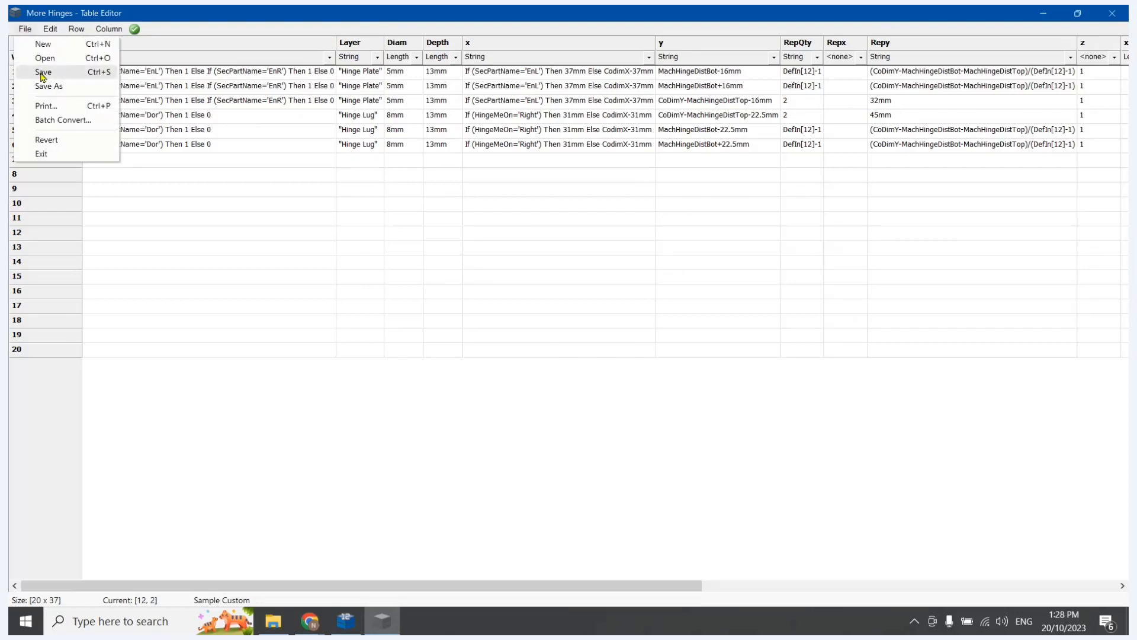
left_click(43, 73)
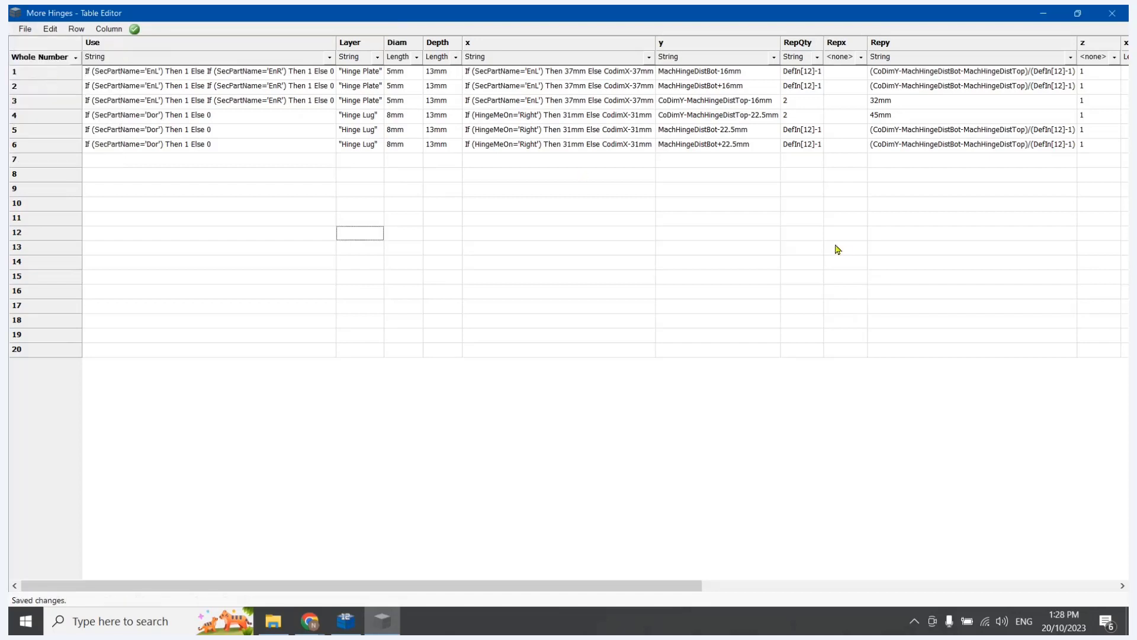
left_click(1112, 13)
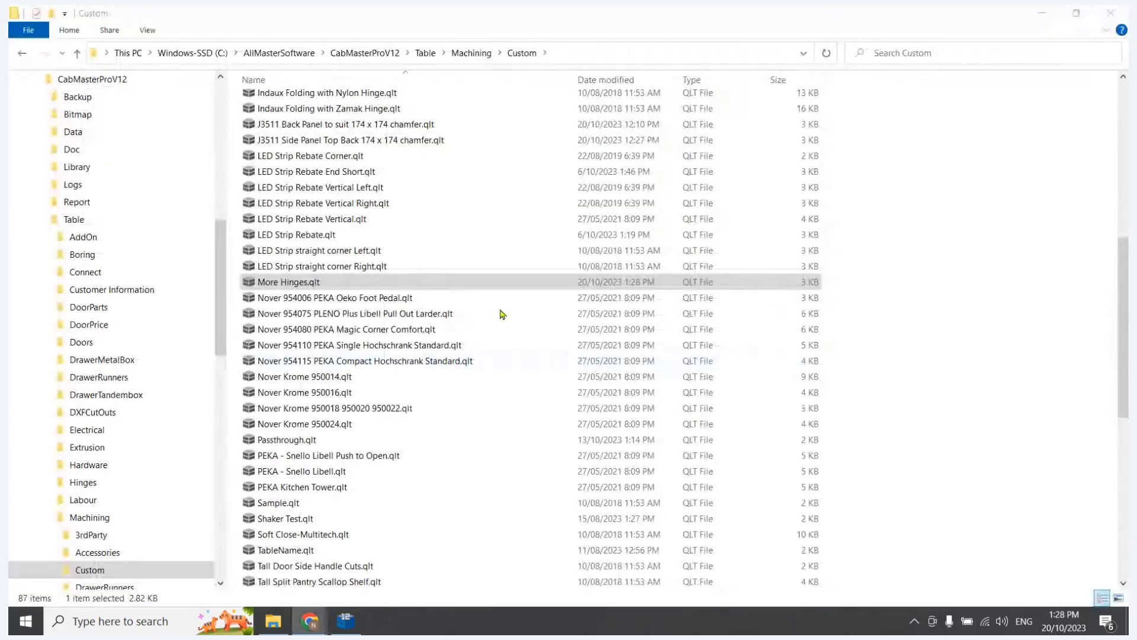
- Switch to CabMaster and re-import and re-calculate all cabinets
left_click(345, 620)
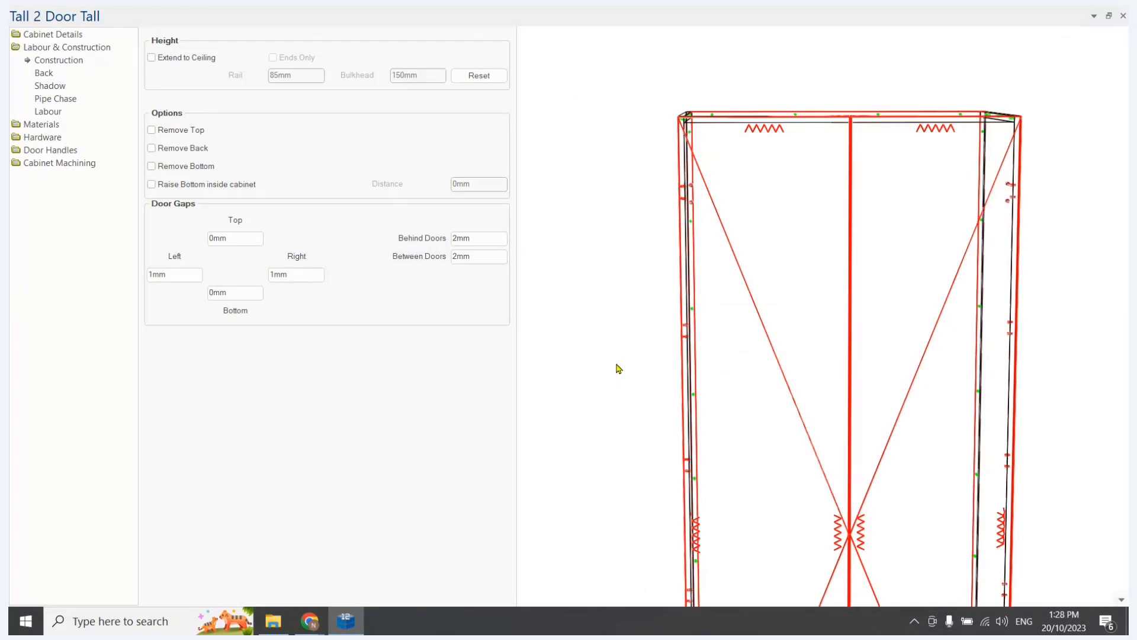
key("Left")
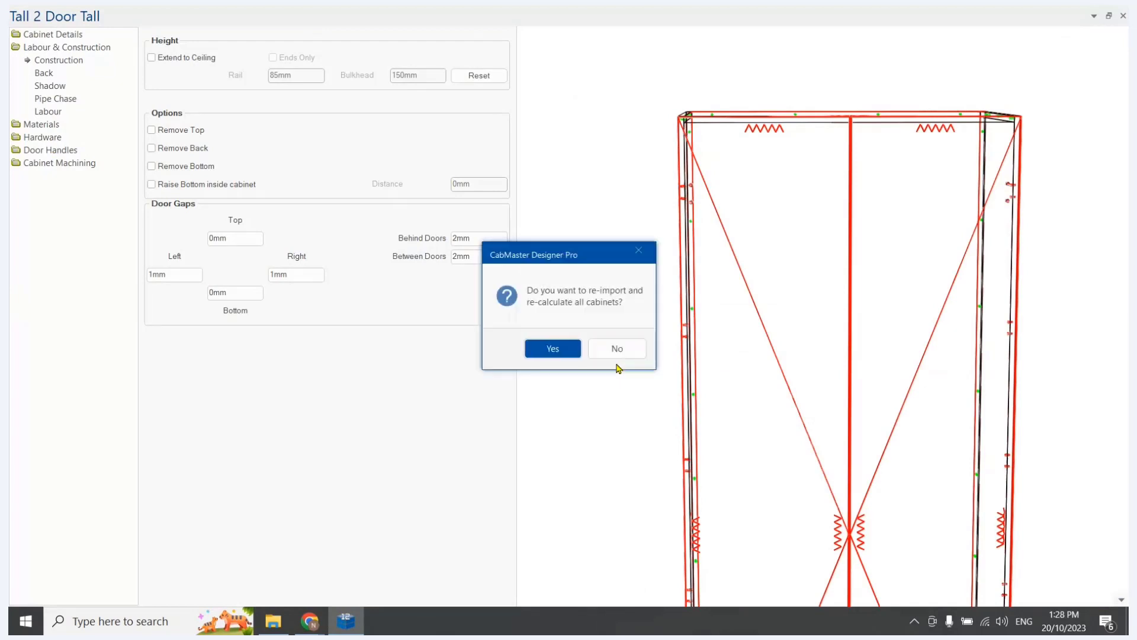
key("Return")
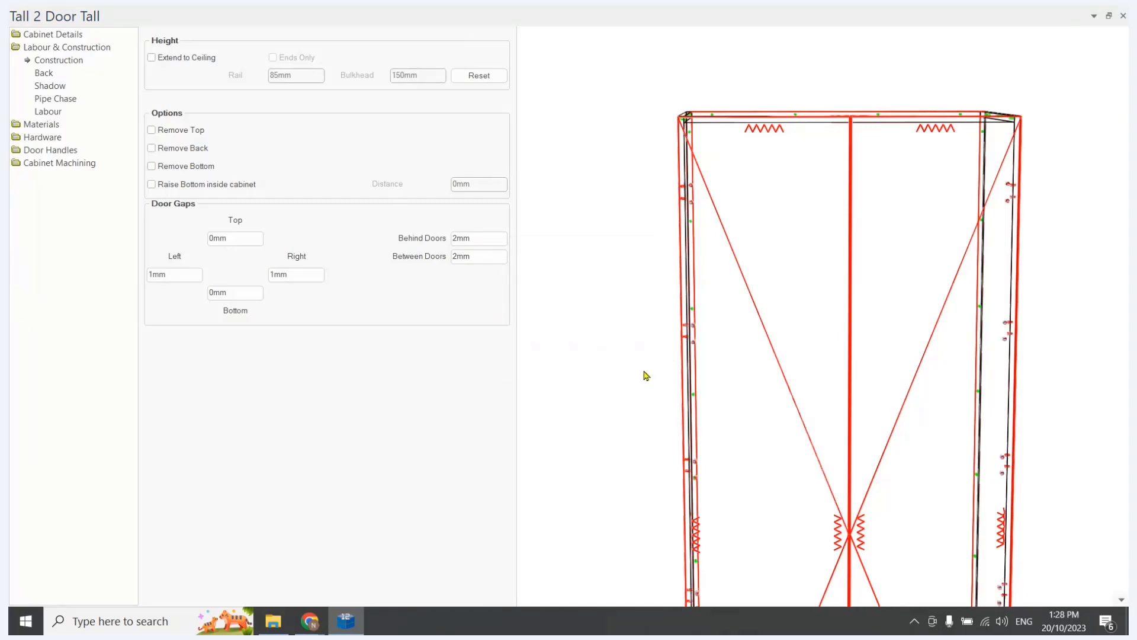
- Examine the hinge plate and hinge lug holes along both sides of the tall cabinet in the 3D view
left_click_drag(675, 360, 774, 414)
middle_click_drag(774, 414, 764, 338)
left_click_drag(749, 416, 742, 455)
middle_click_drag(742, 455, 731, 416)
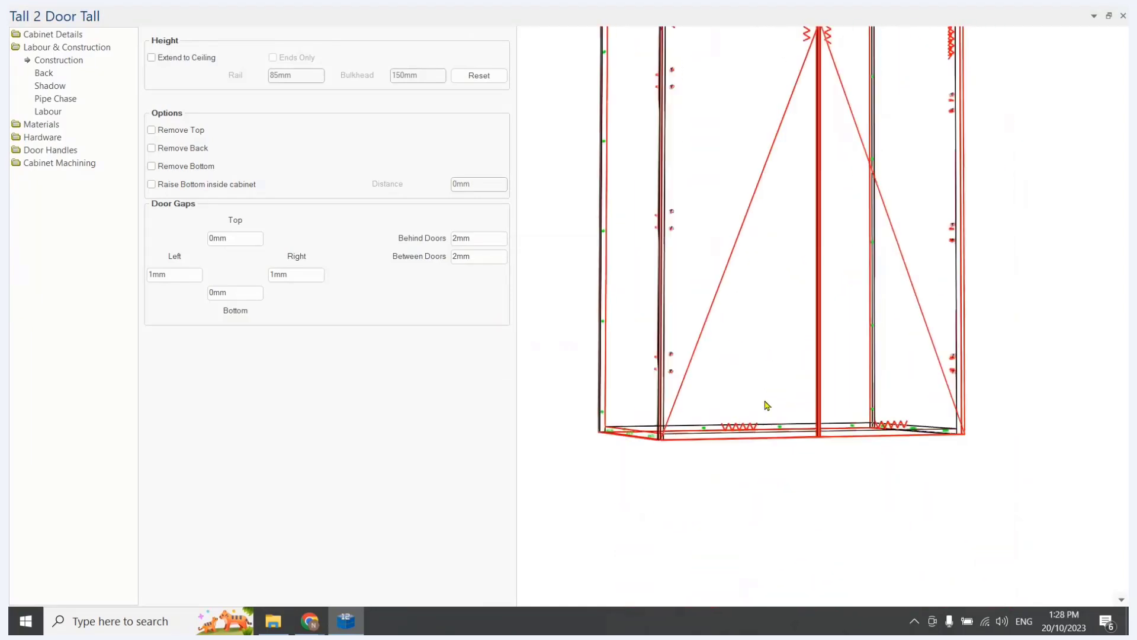
left_click_drag(764, 401, 640, 452)
middle_click_drag(722, 320, 717, 420)
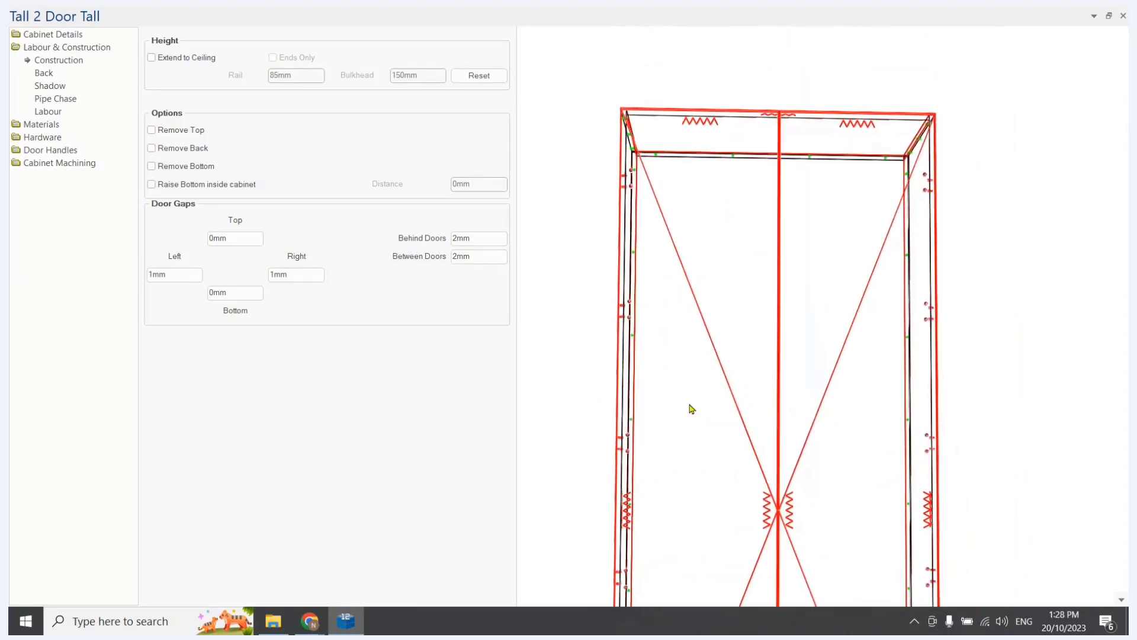
left_click_drag(692, 409, 720, 446)
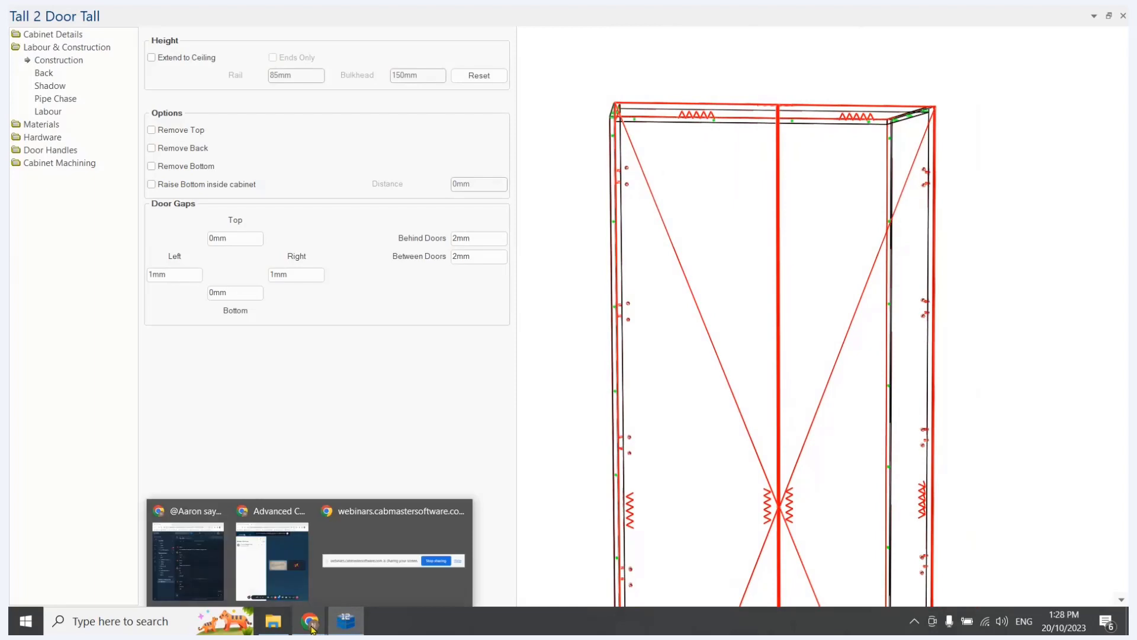
- Reopen More Hinges.qlt from the Machining Custom folder in File Explorer and maximize the table editor
left_click(274, 621)
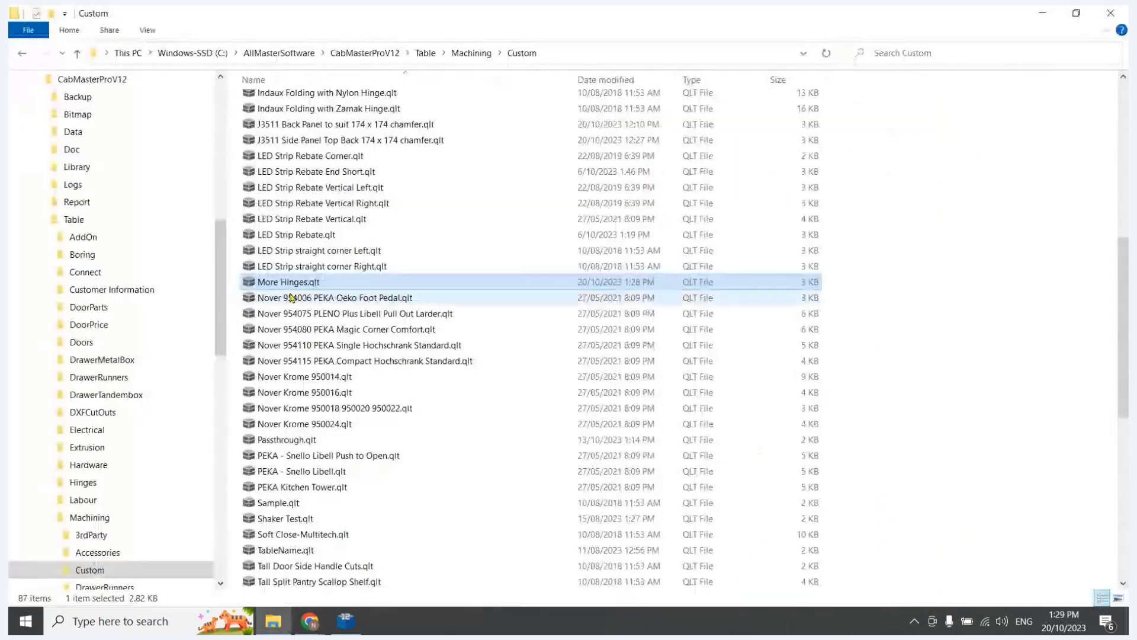
double_click(290, 282)
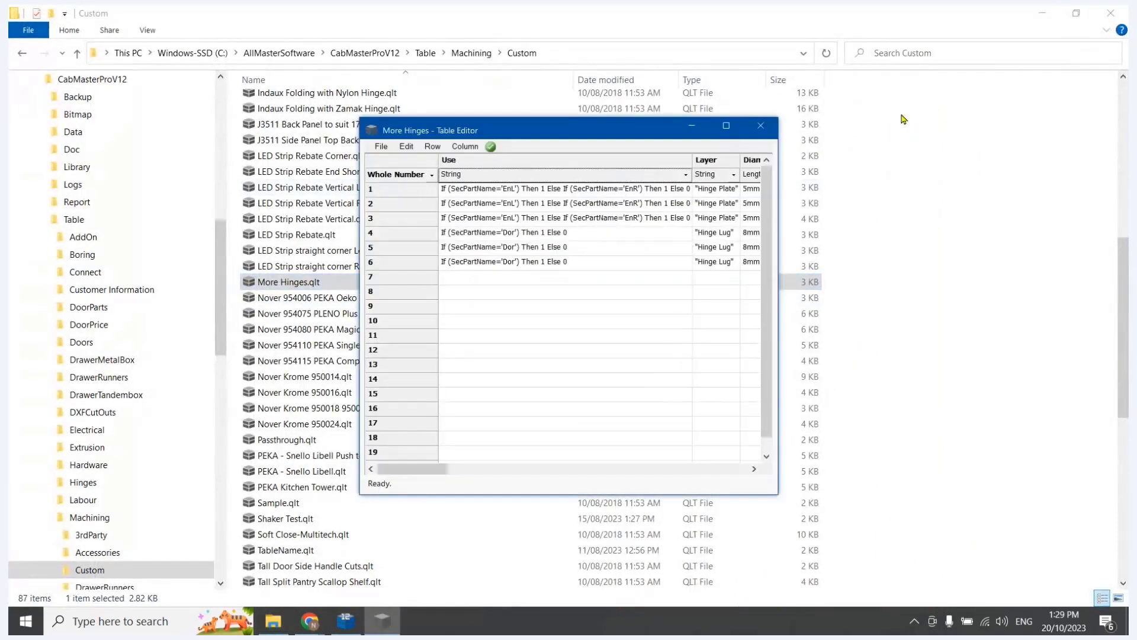
left_click(726, 125)
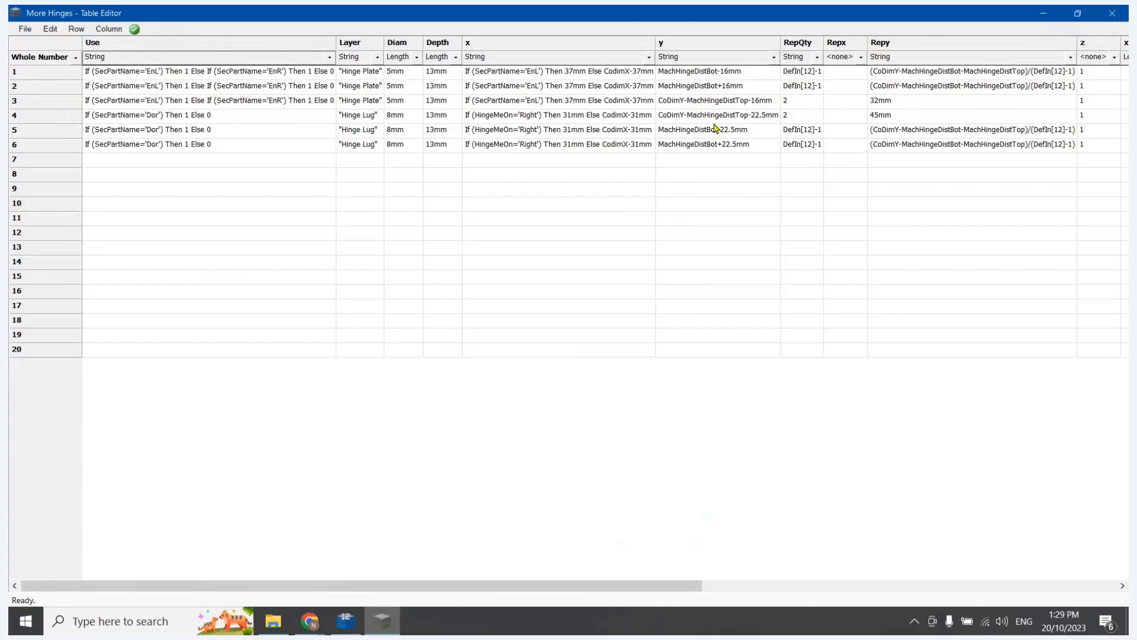
- Return to CabMaster, close the Tall 2 Door Tall cabinet, and review the lines 7 and 8 holes in the Hinge Lug diagram
left_click(346, 621)
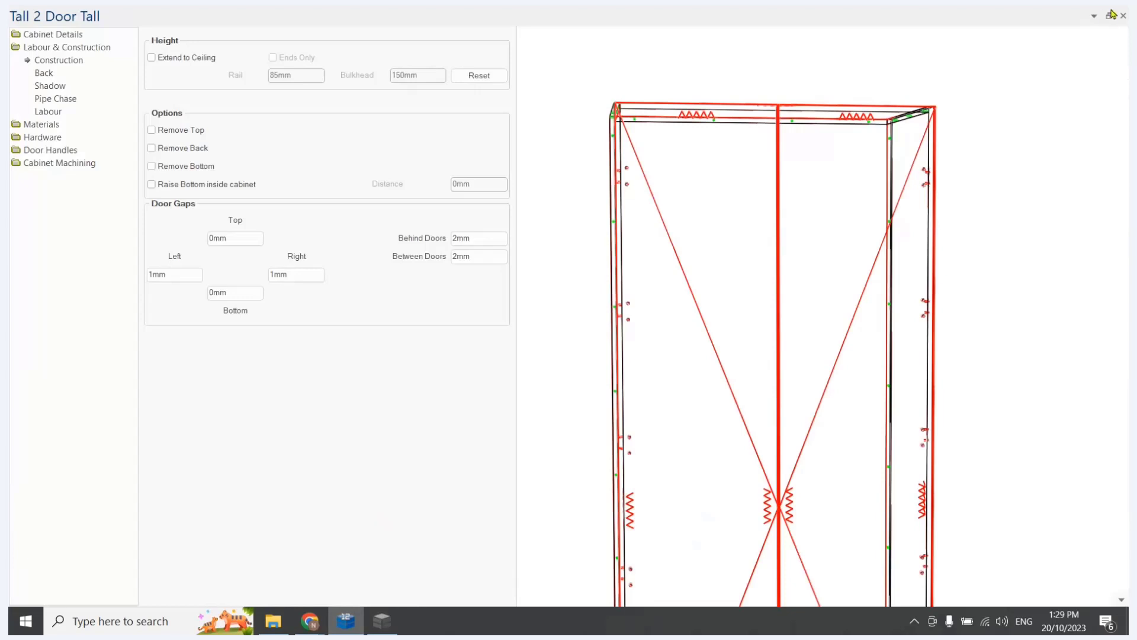
left_click(1123, 15)
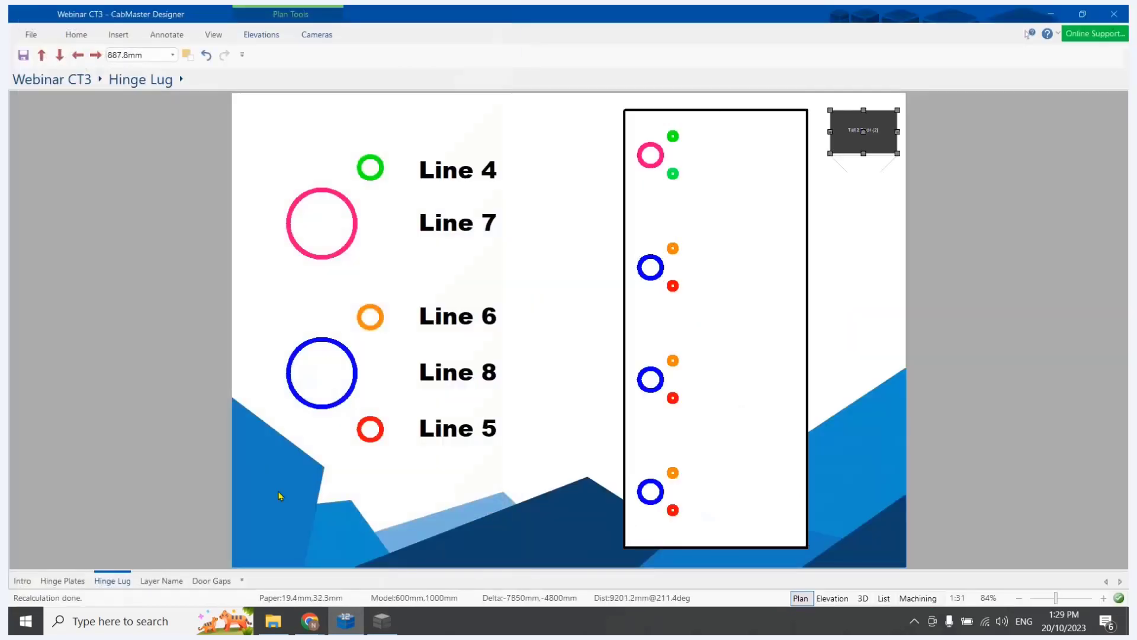
left_click(152, 469)
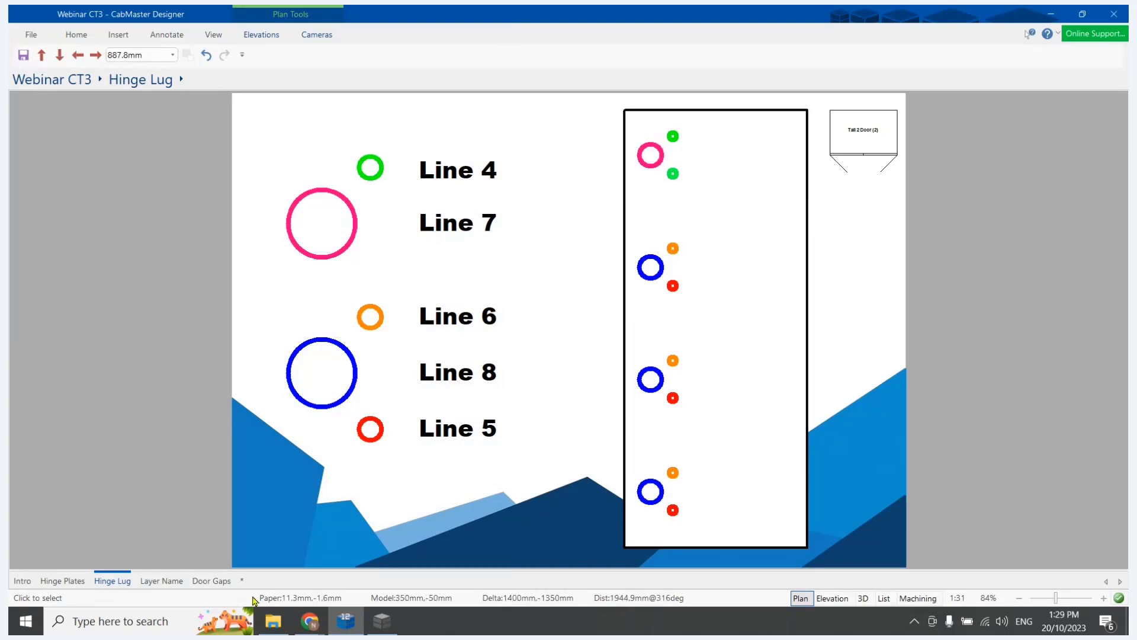
mouse_move(376, 629)
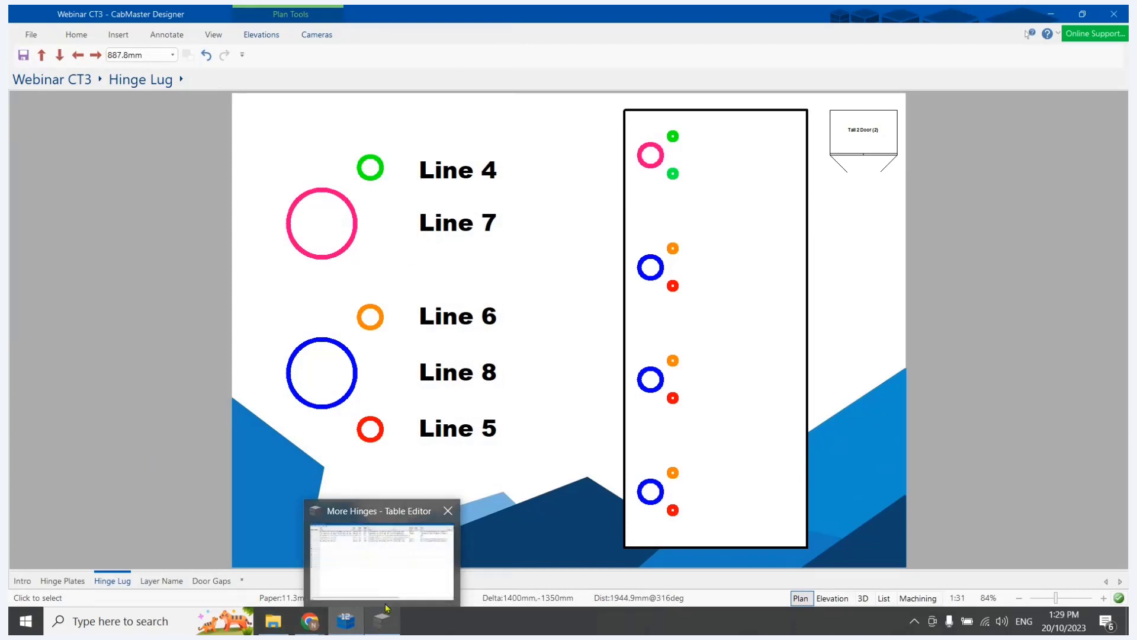
left_click(384, 604)
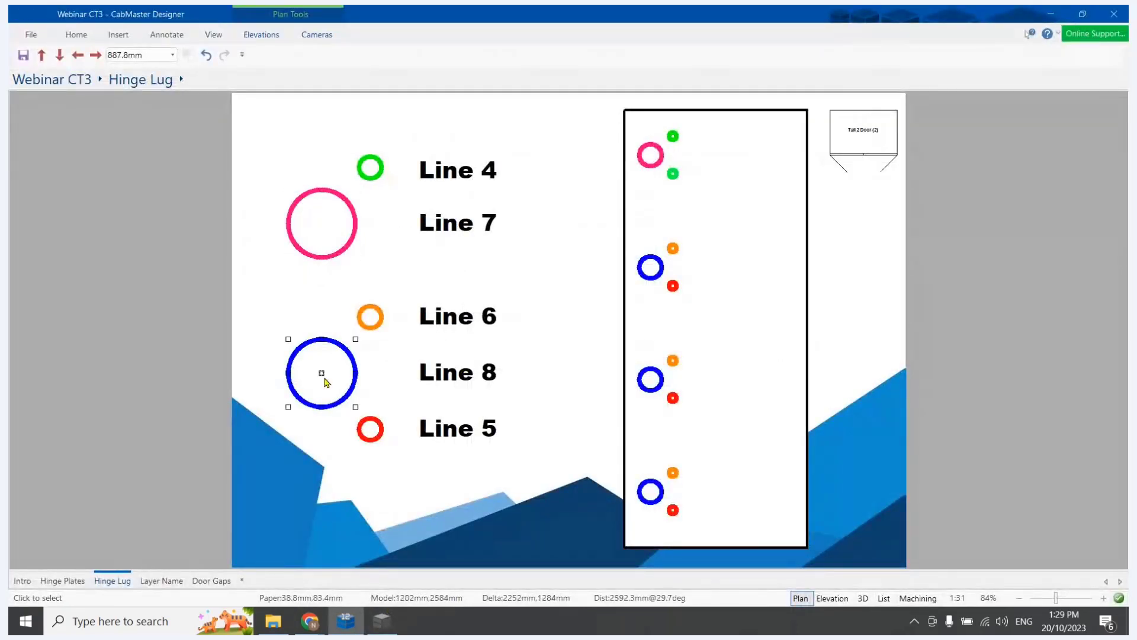
- In the More Hinges table, copy rows 4 and 5 into rows 7 and 8
left_click(388, 633)
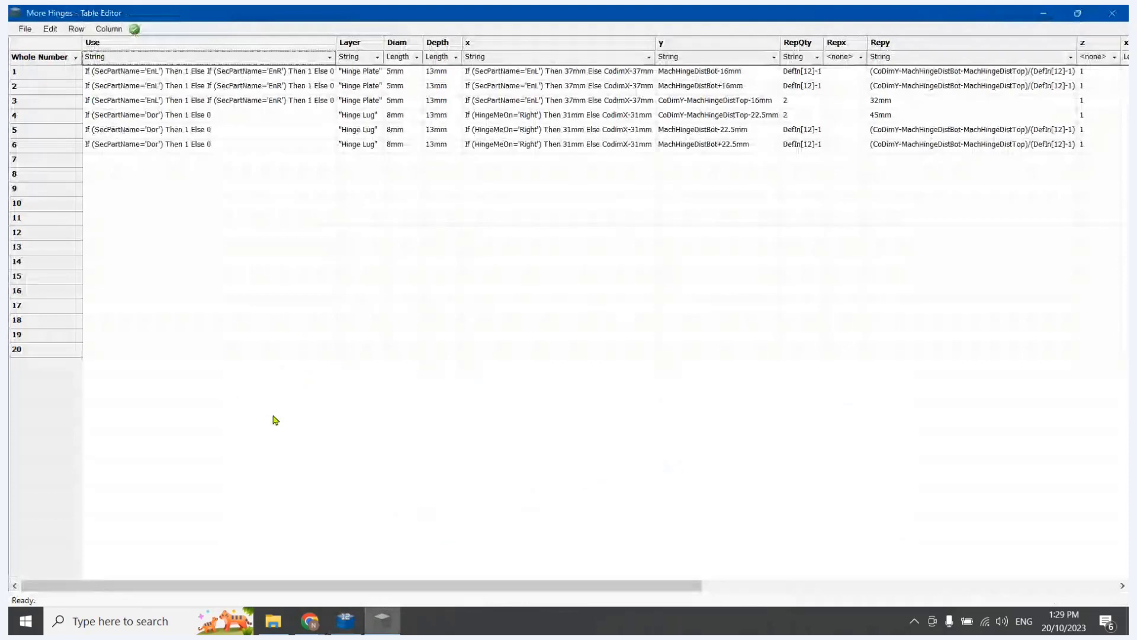
left_click(37, 116)
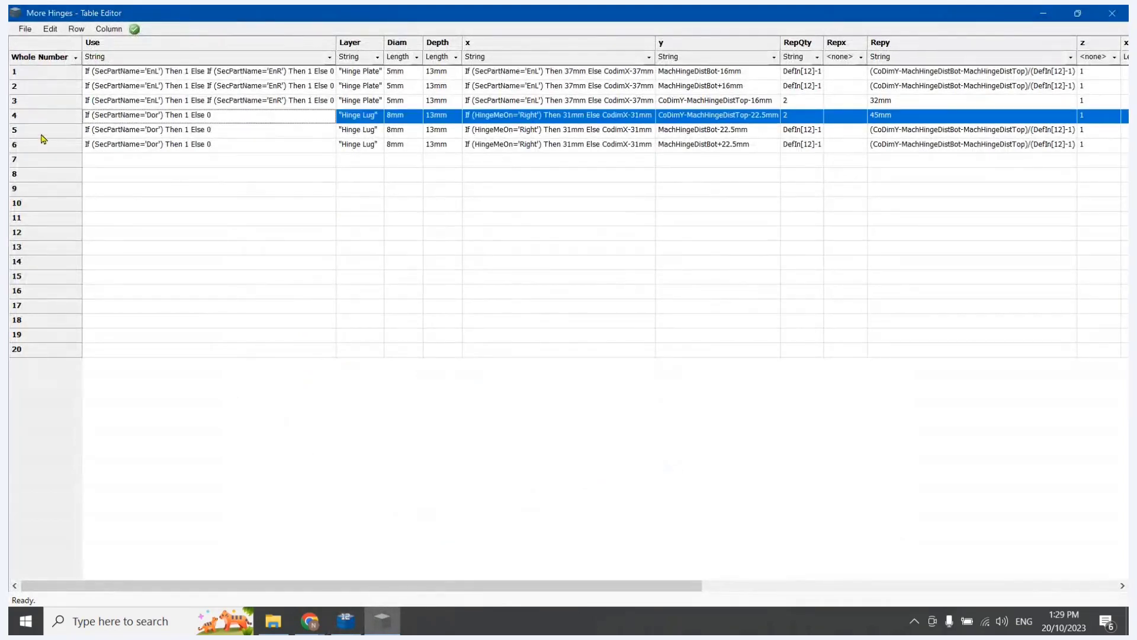
left_click(42, 133, "shift")
key("ctrl+c")
left_click(38, 160)
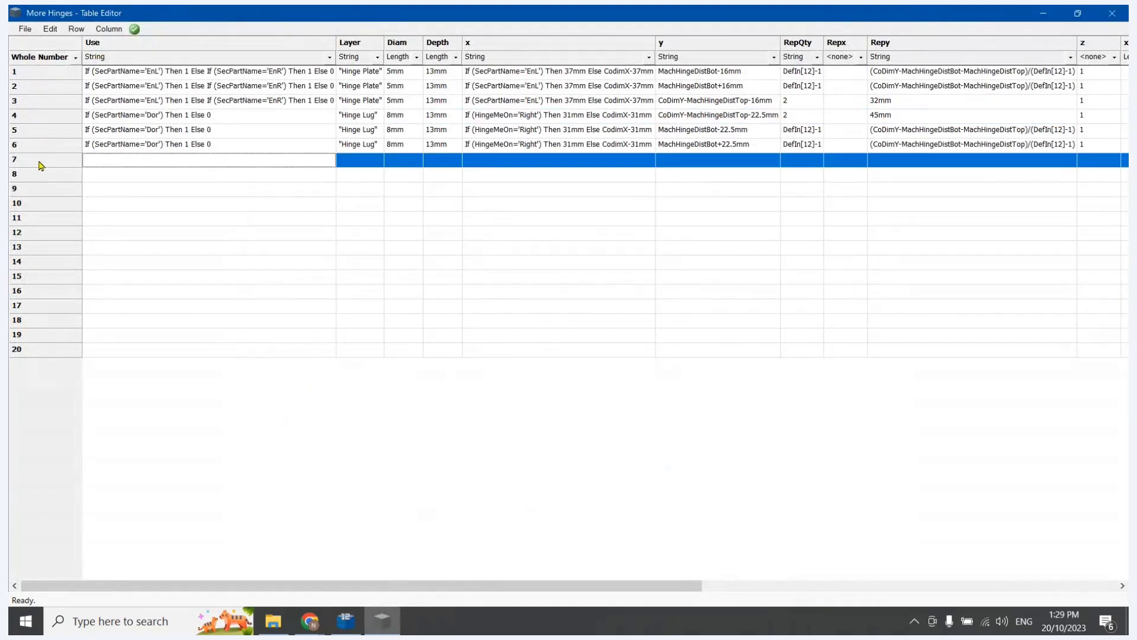
key("ctrl+v")
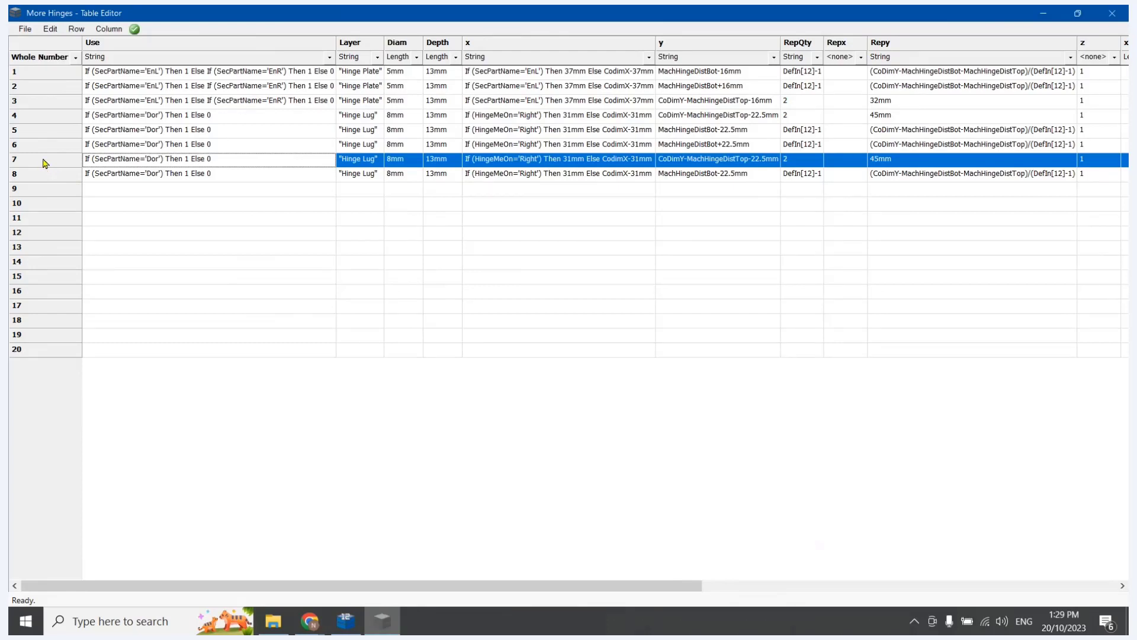
- Set row 7's layer to "Hinge Cup" and its diameter to 35mm
double_click(372, 160)
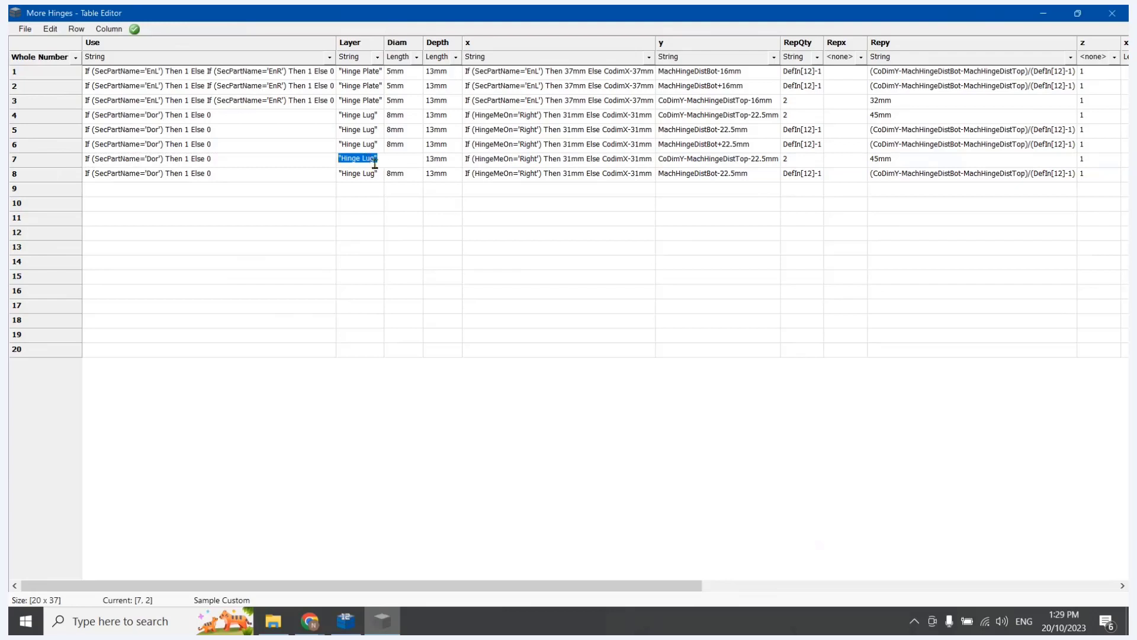
left_click(375, 160)
key("BackSpace")
type("Cup")
double_click(409, 202)
double_click(397, 159)
type("35mm")
- Change row 7's x formula to If (HingeMeOn='Right') Then 21.5mm Else CodimX-21.5mm
left_click(631, 159)
left_click(633, 158)
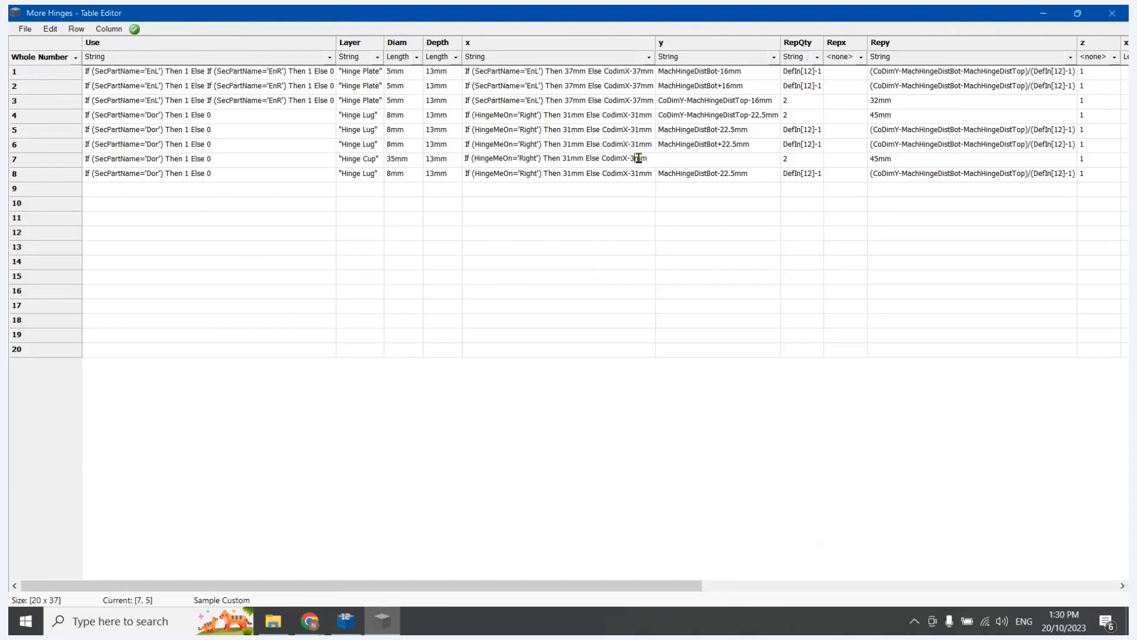
key("BackSpace")
type("21.5")
left_click(569, 158)
key("BackSpace")
key("BackSpace")
type("2")
type(".")
key("BackSpace")
type("1.5")
left_click(530, 218)
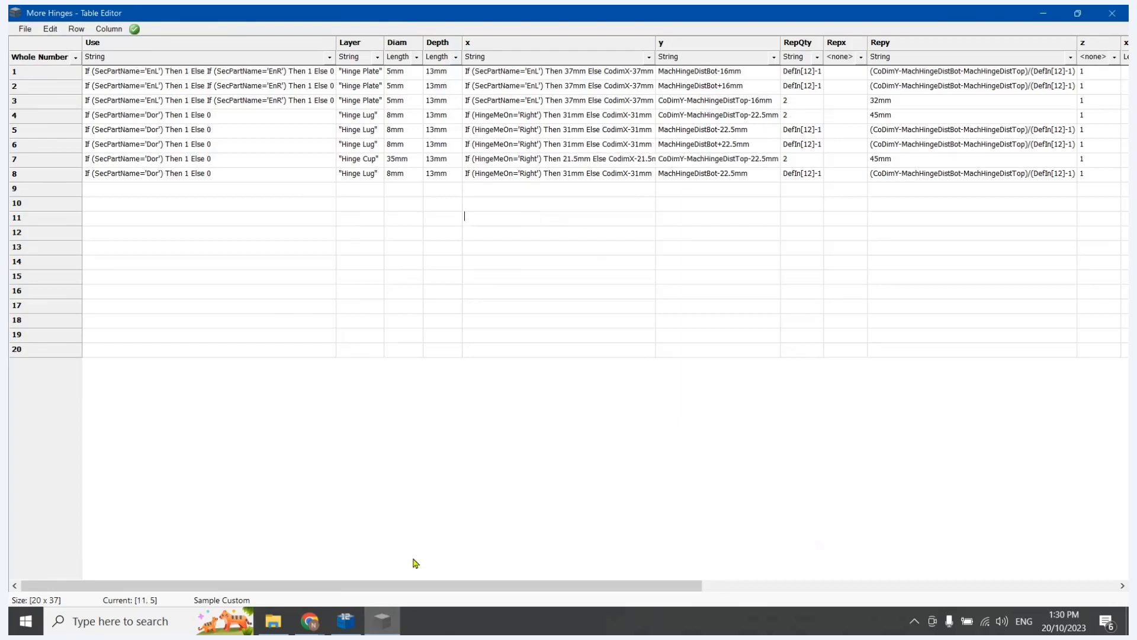
- Check the hinge cup positions on the door in CabMaster's Hinge Lug diagram and return to the More Hinges table
left_click(345, 621)
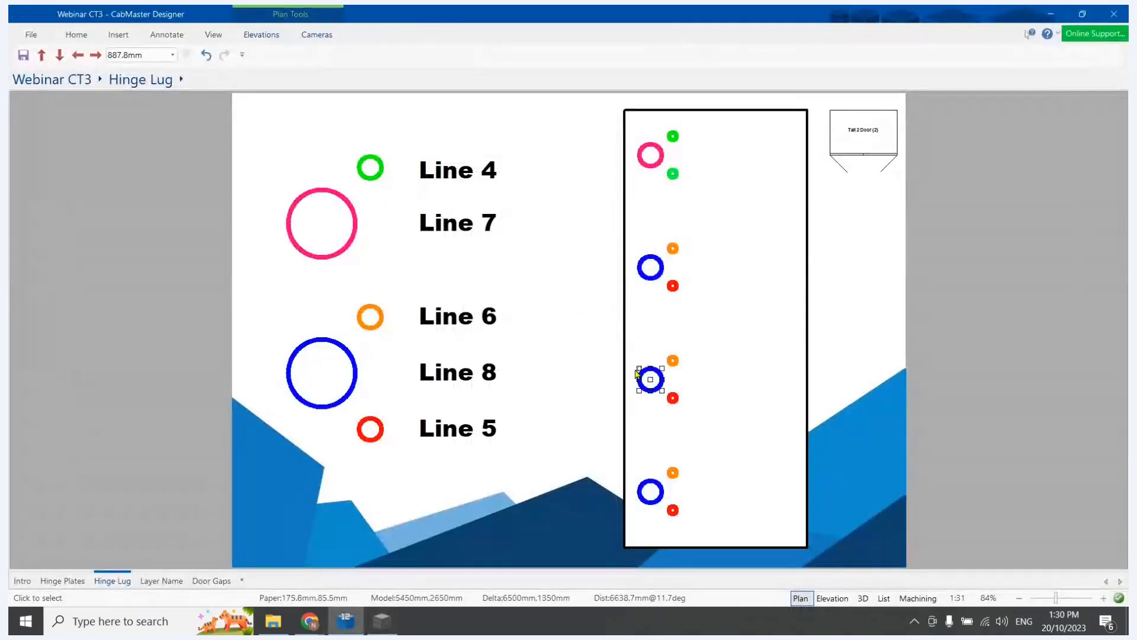
left_click(653, 350)
left_click(654, 351)
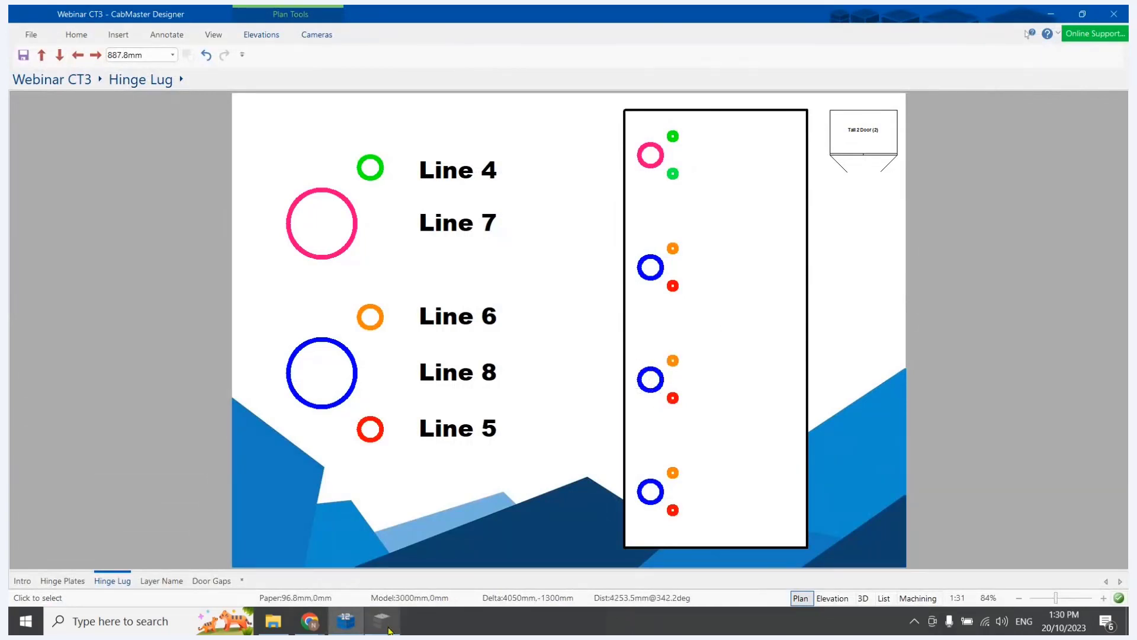
mouse_move(385, 631)
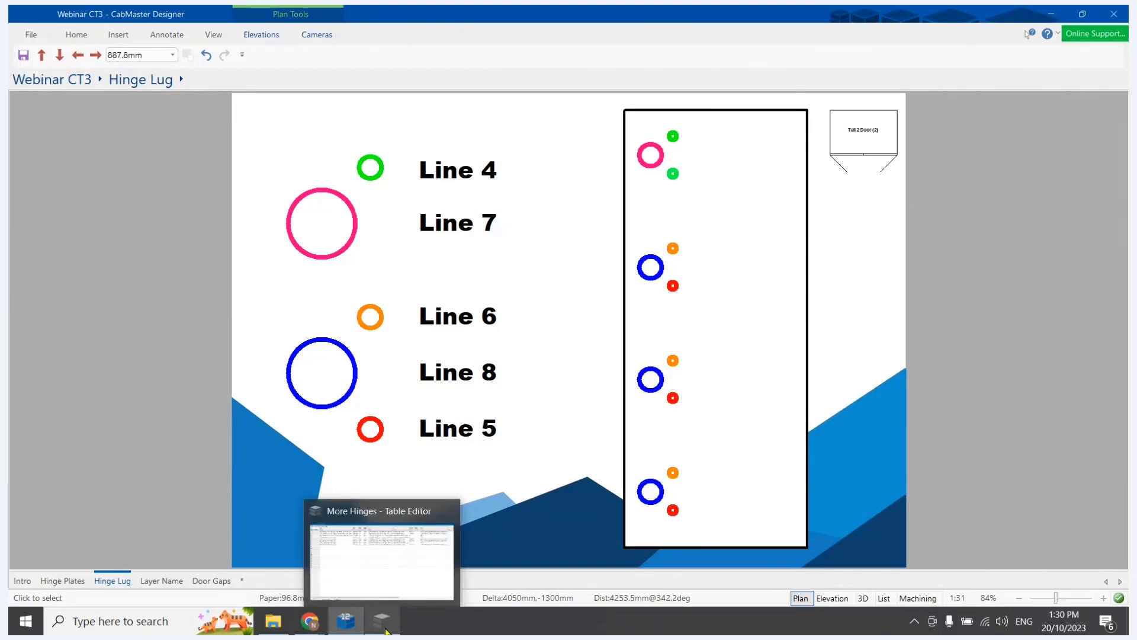
left_click(382, 632)
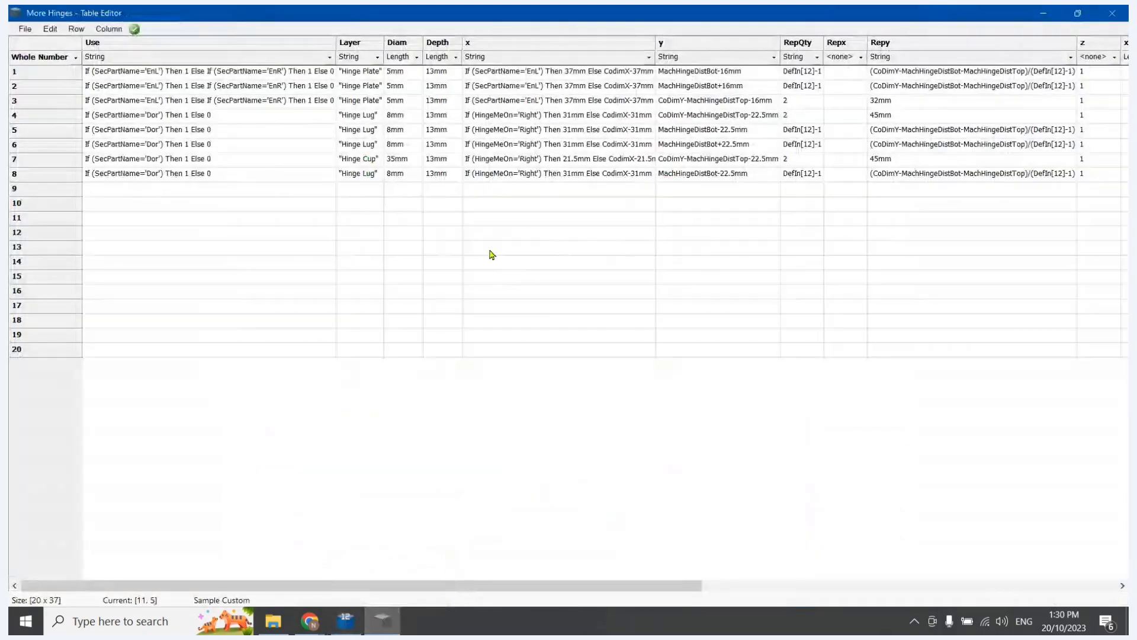
- Remove the 22.5mm offset from row 7's y formula, leaving CoDimY-MachHingeDistTop
left_click(700, 49)
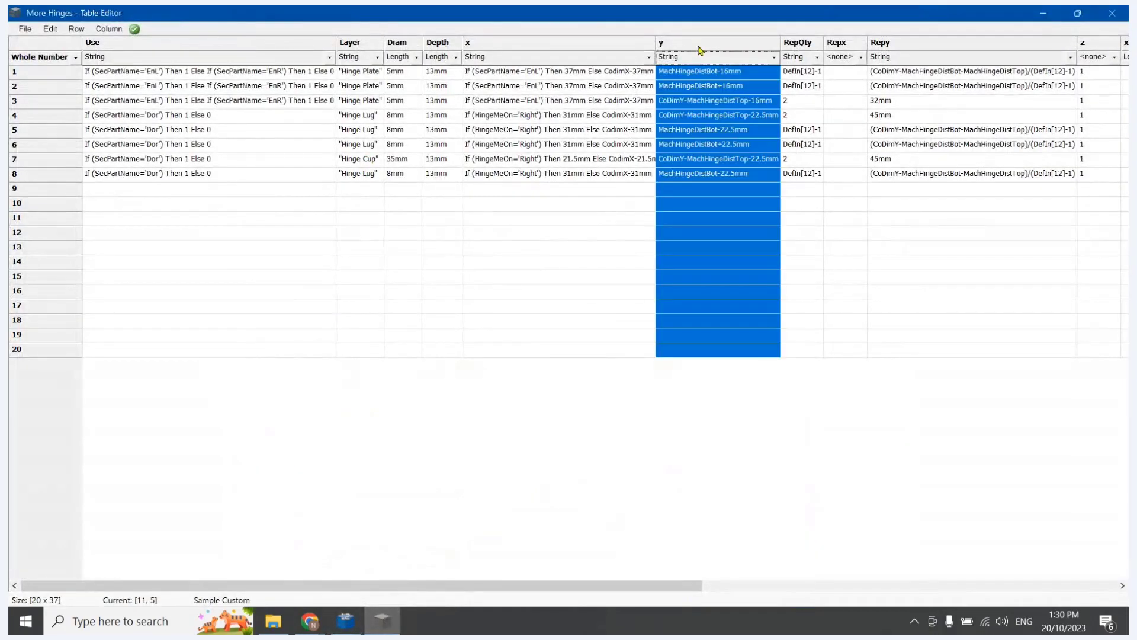
left_click(692, 159)
left_click(691, 159)
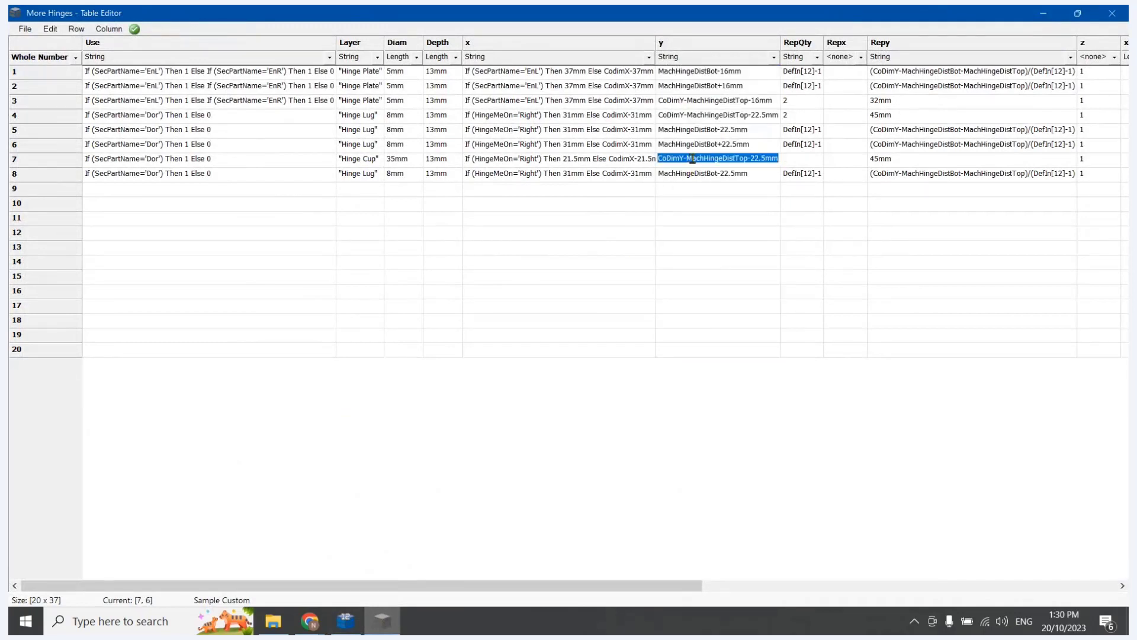
left_click(751, 159)
left_click_drag(751, 159, 773, 157)
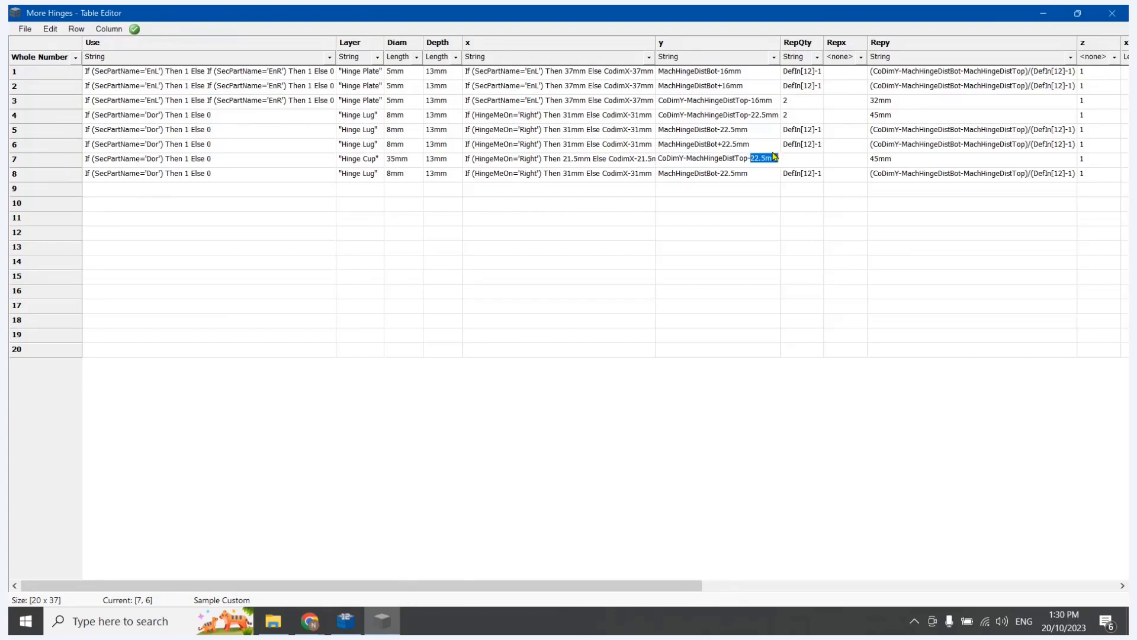
key("BackSpace")
key("BackSpace")
left_click(799, 202)
- Set row 7's RepQty to 1 and clear its Repy value
left_click(799, 161)
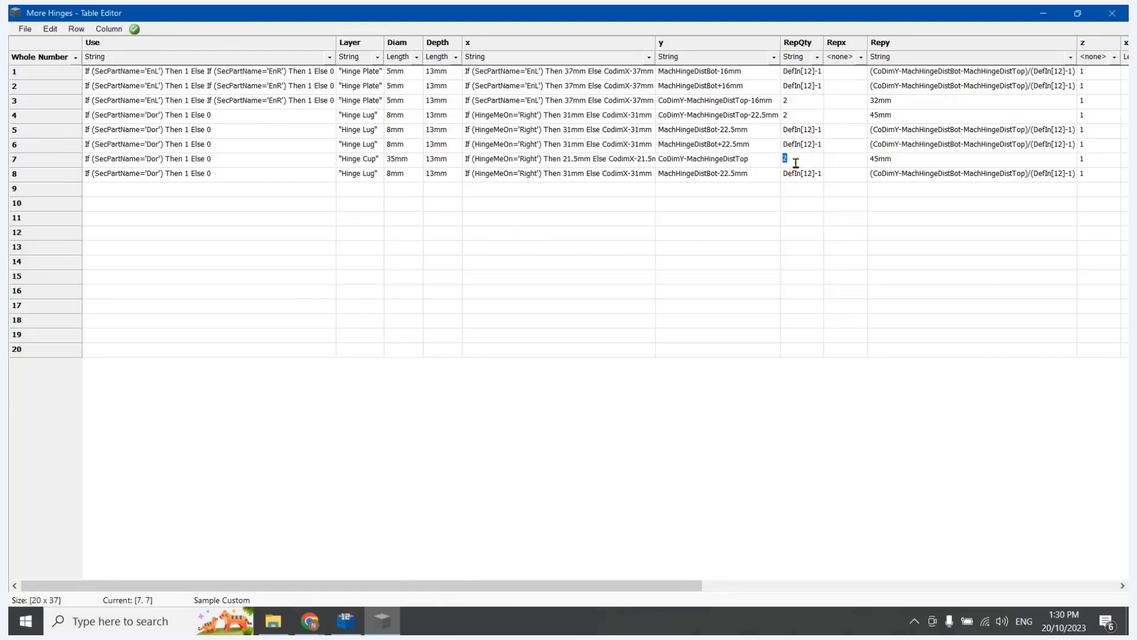
type("1")
left_click(858, 200)
left_click(883, 159)
key("BackSpace")
- Copy the "Hinge Cup" layer name and 35mm diameter from row 7 into row 8
left_click(364, 161)
left_click(364, 160)
key("ctrl+c")
key("Escape")
double_click(367, 174)
key("ctrl+v")
double_click(395, 159)
key("ctrl+c")
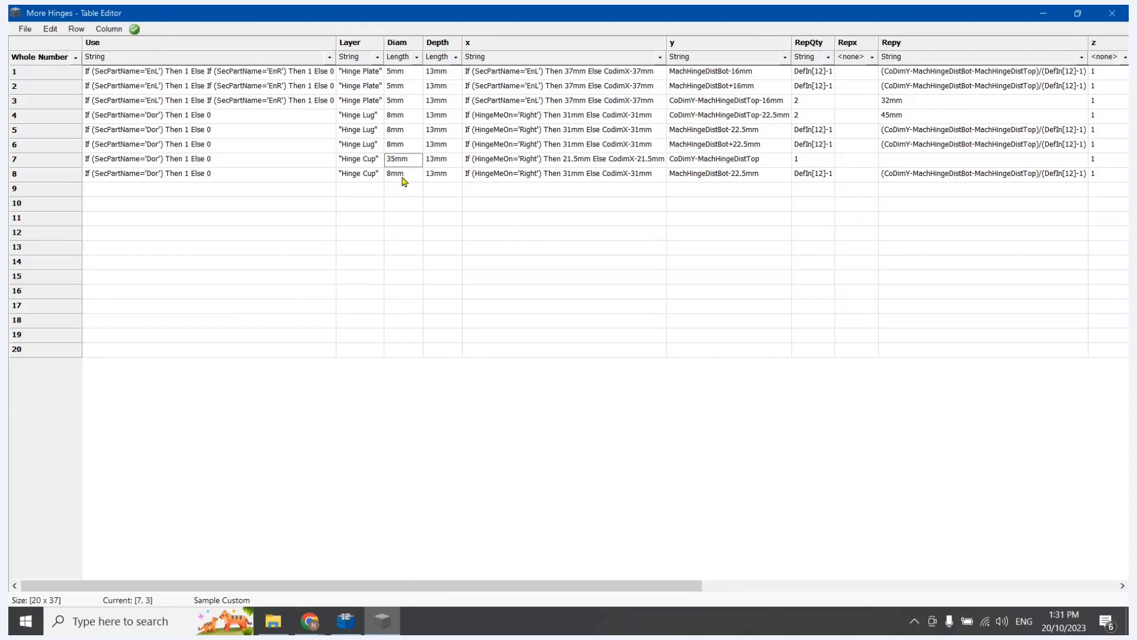
left_click(402, 175)
key("ctrl+v")
- Copy row 7's x formula, with its 21.5mm offsets, into row 8's x cell
left_click(516, 162)
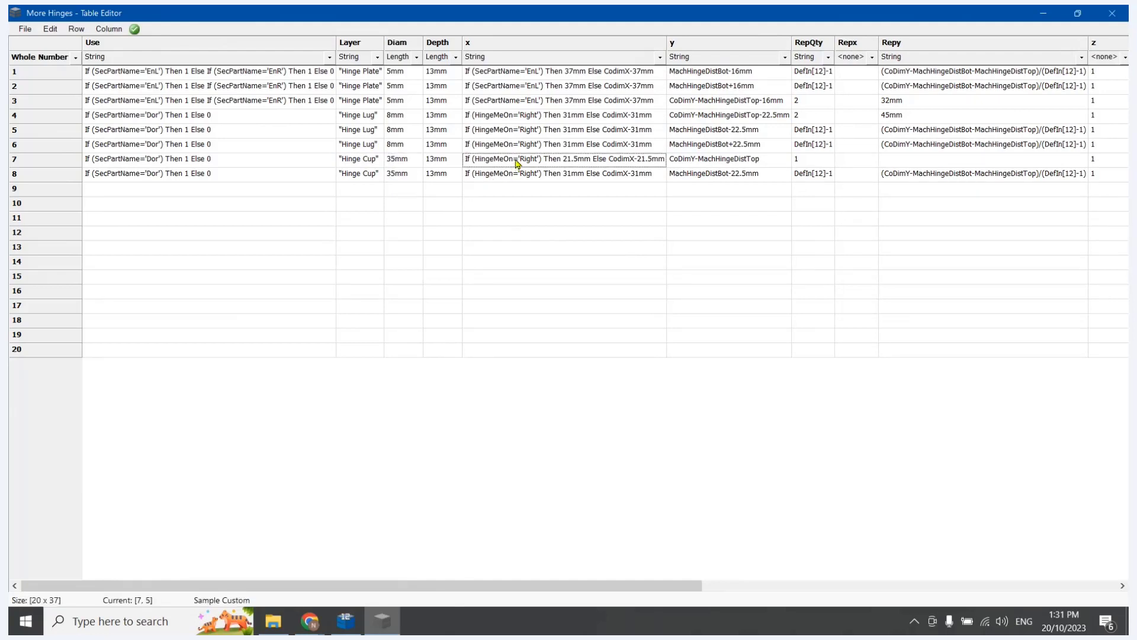
key("ctrl+c")
left_click(523, 176)
key("ctrl+v")
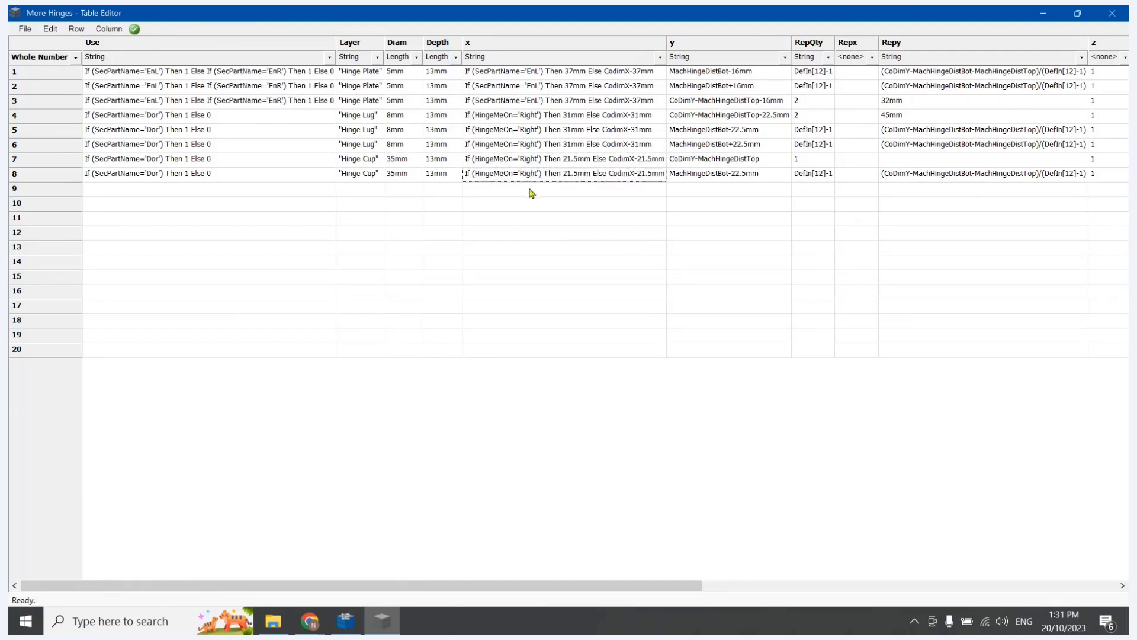
- Remove the 22.5mm offset from row 8's y formula, leaving MachHingeDistBot
left_click(737, 172)
left_click(739, 172)
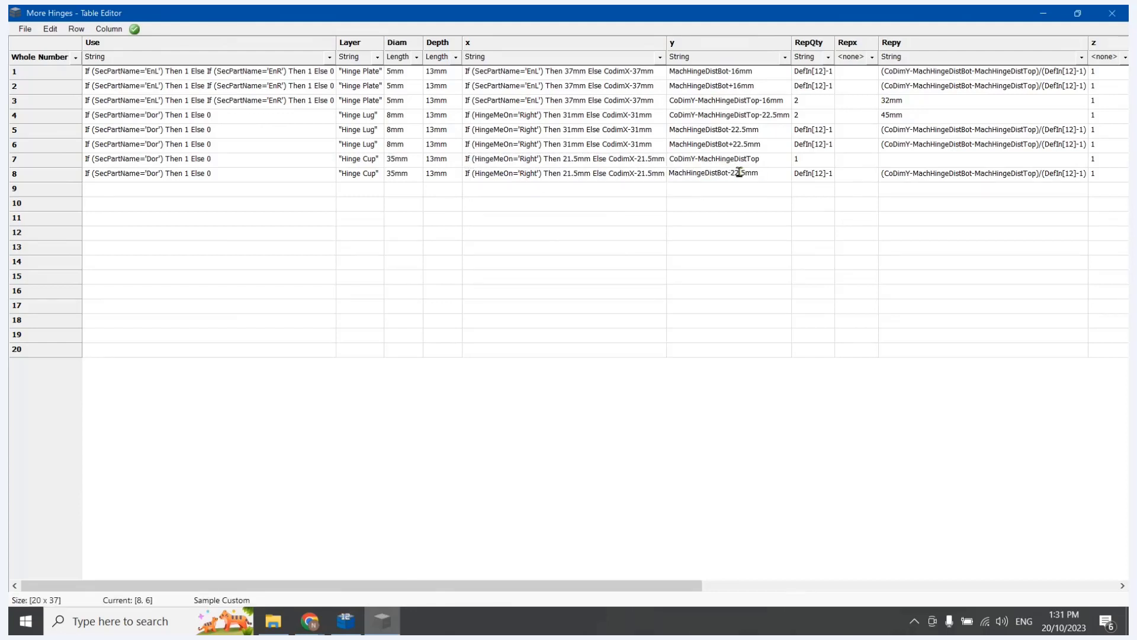
key("Delete")
key("Delete")
key("Delete")
key("Delete")
double_click(797, 234)
- Check the Line 8 hinge cup positions on CabMaster's Hinge Lug diagram and return to the More Hinges table
left_click(349, 629)
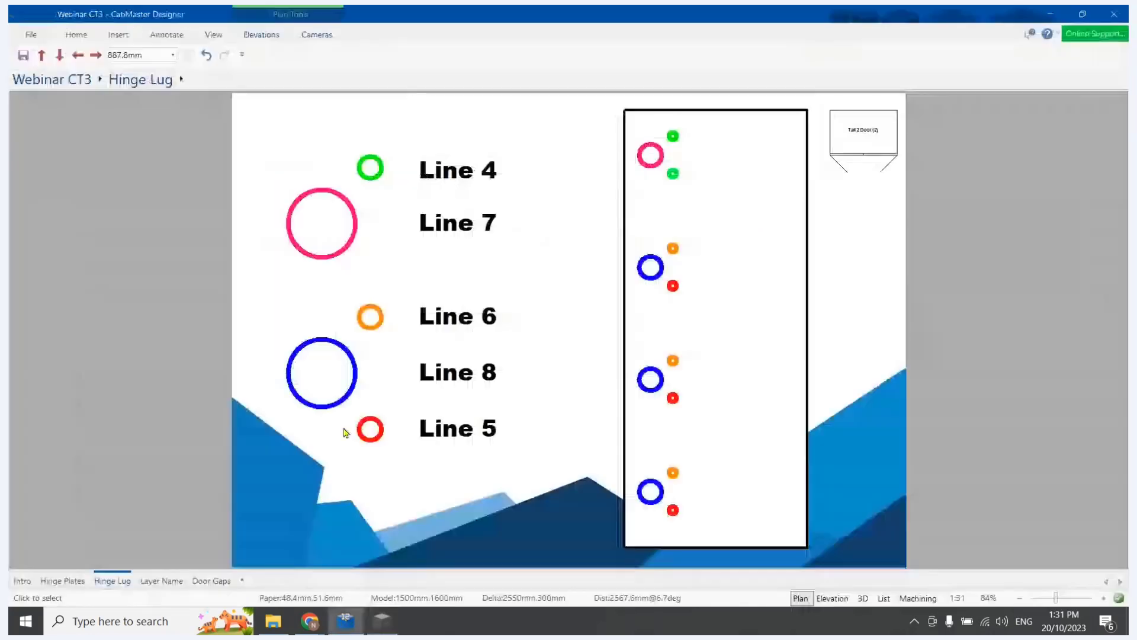
left_click(322, 340)
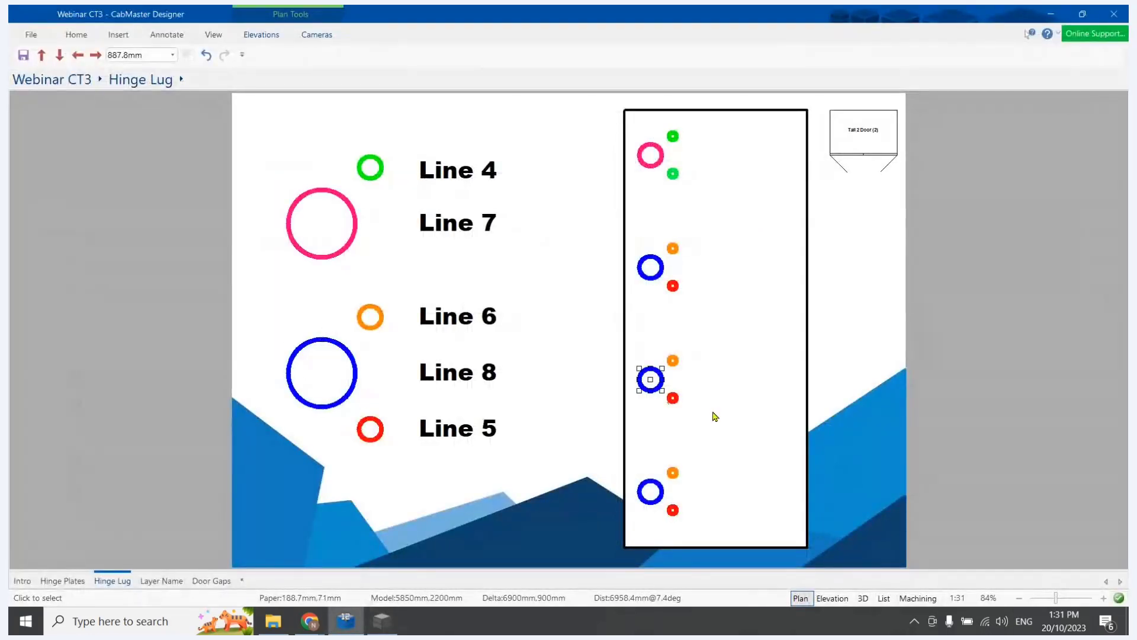
left_click(387, 619)
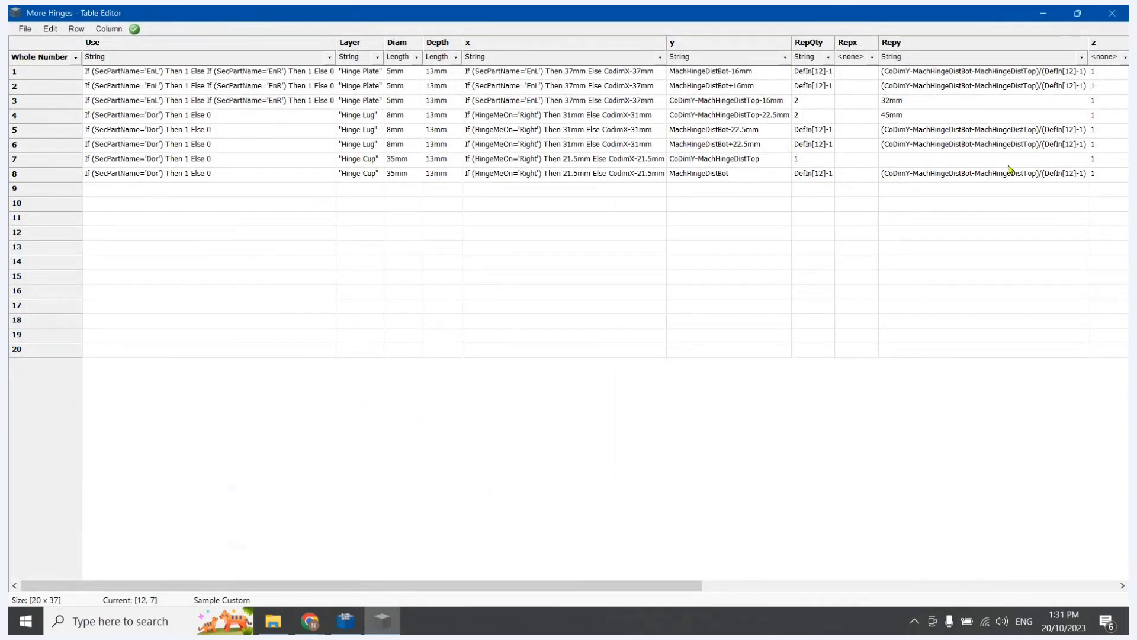
- Save the More Hinges table with the finished hinge cup rows and close it
left_click(23, 30)
left_click(52, 80)
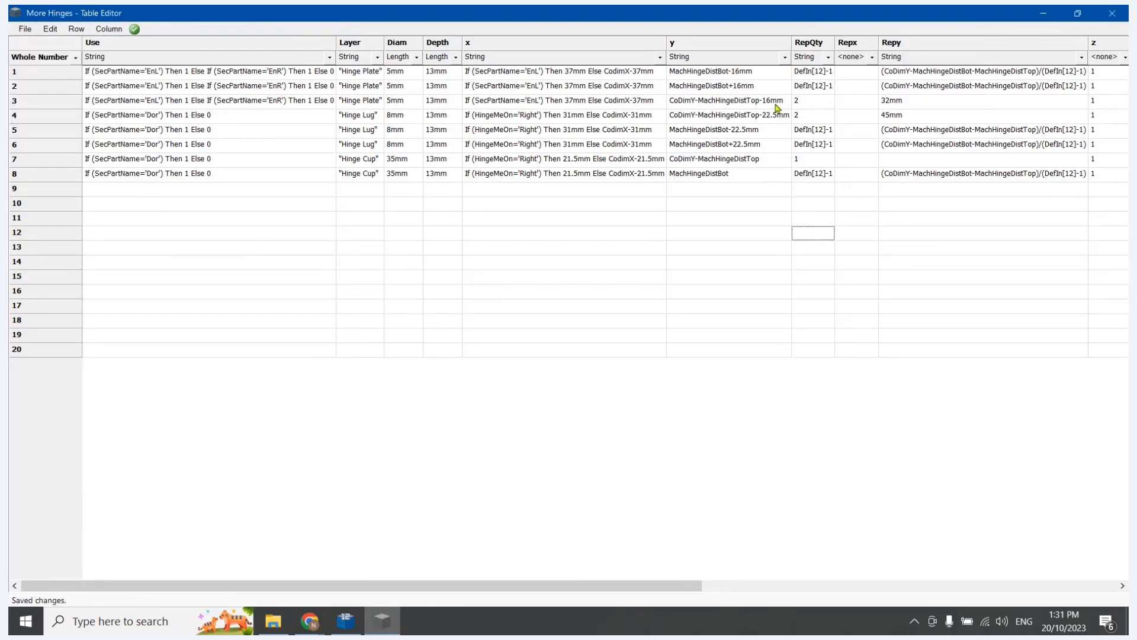
left_click(1112, 13)
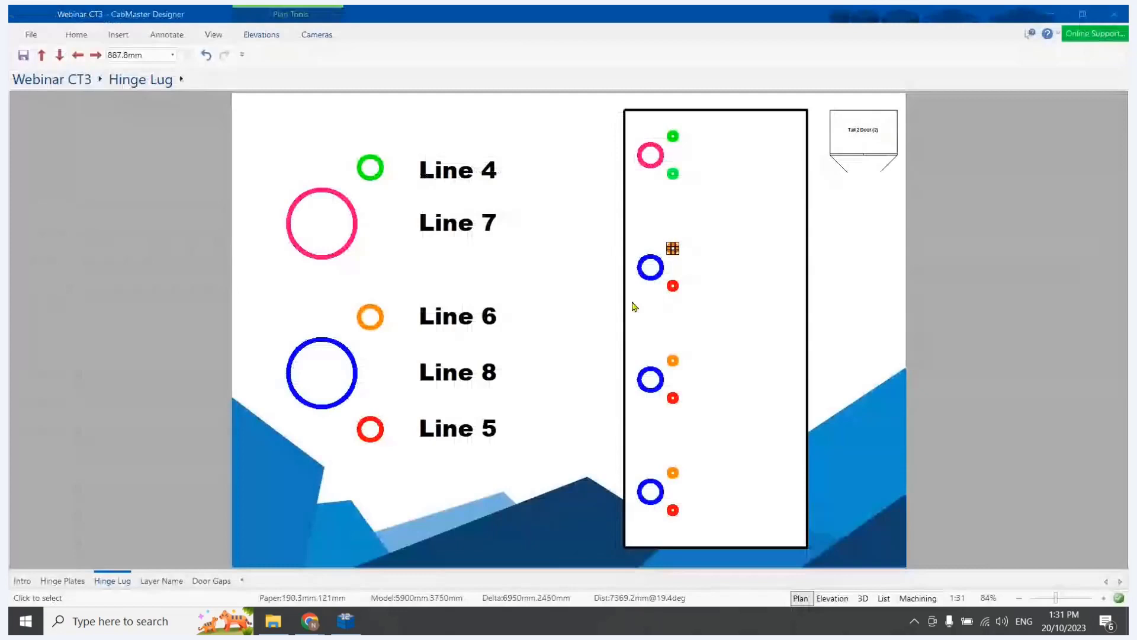
- Open and dismiss the job properties, and accept re-importing and recalculating all cabinets
double_click(148, 358)
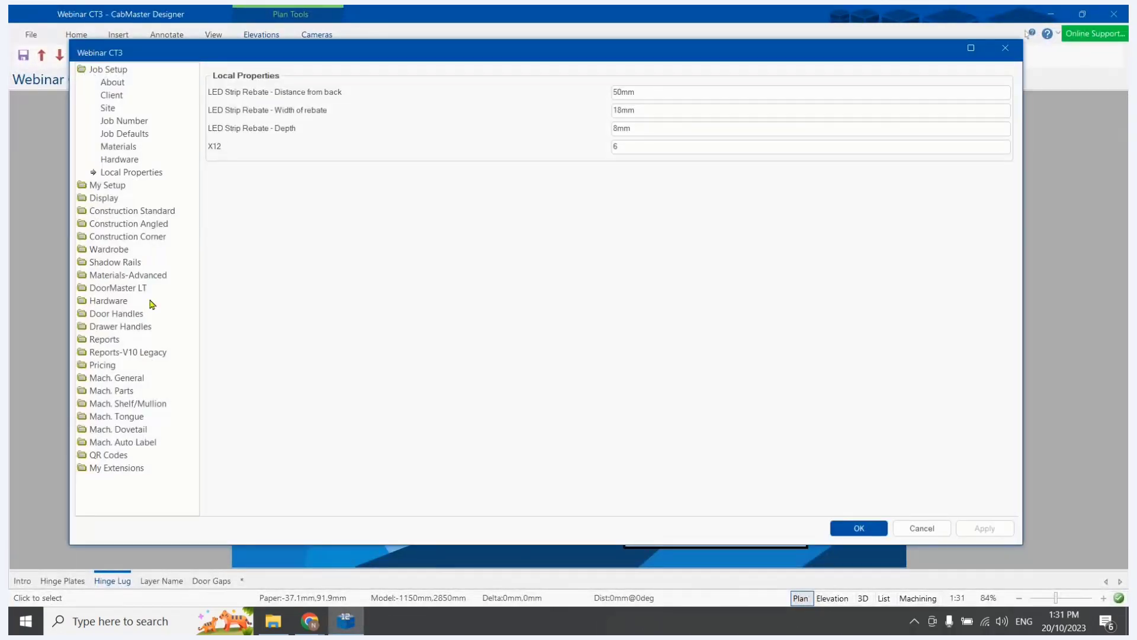
key("Escape")
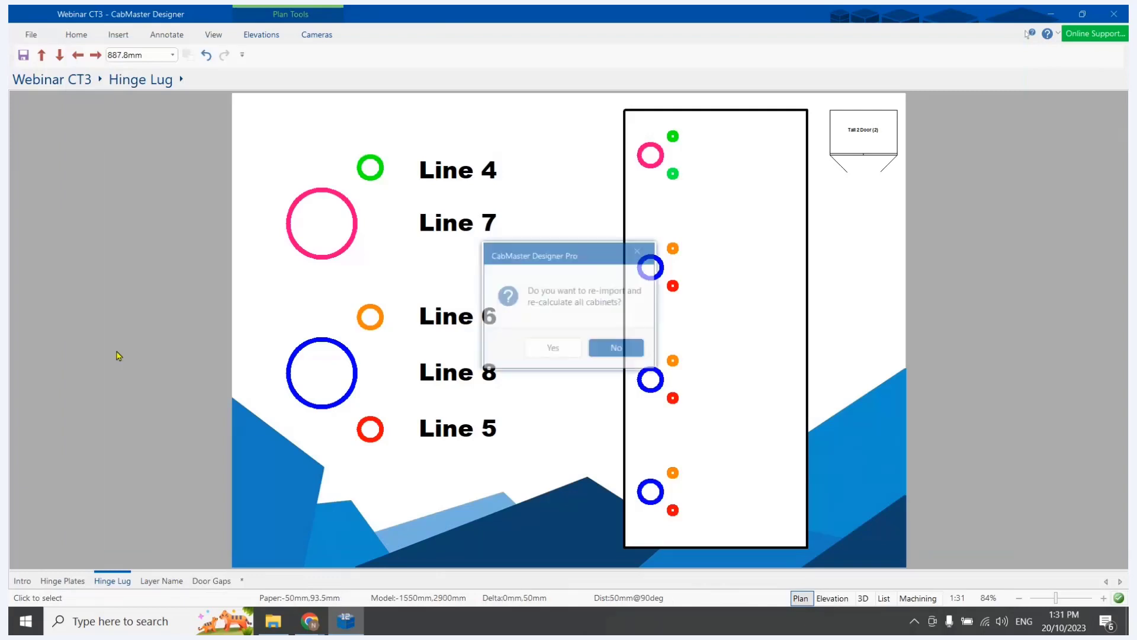
key("Tab")
key("Return")
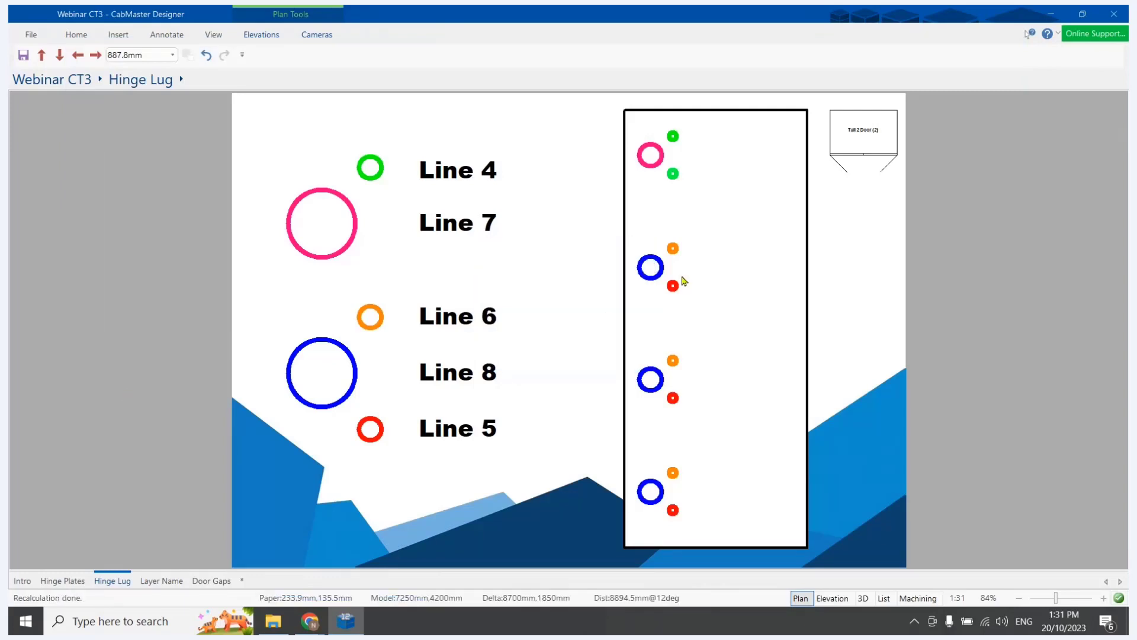
- Open the Tall 2 Door cabinet and inspect the hinge drilling on both doors in the 3D wireframe from several angles
scroll(680, 282, "down", 1)
left_click(761, 173)
double_click(764, 178)
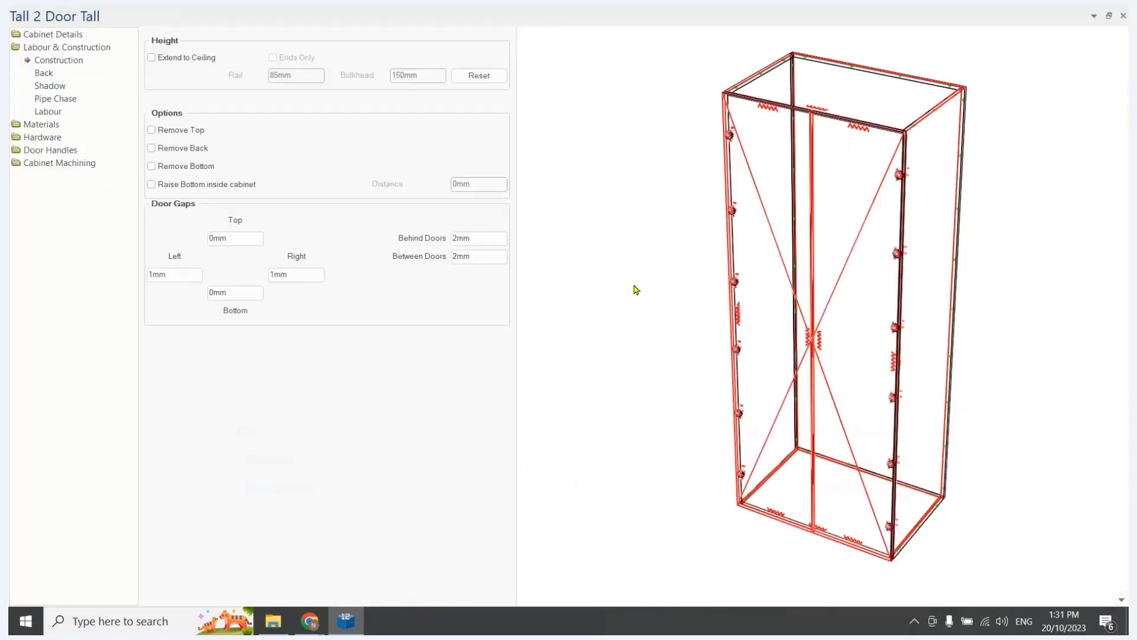
scroll(744, 298, "up", 1)
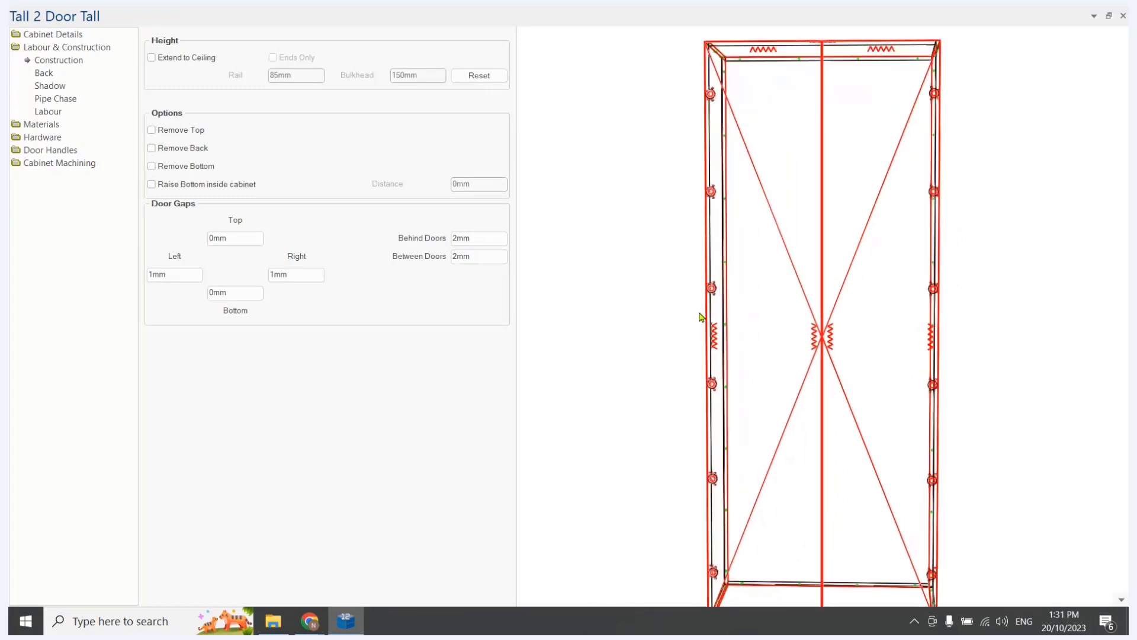
left_click_drag(700, 313, 788, 266)
scroll(779, 264, "down", 2)
left_click_drag(764, 358, 864, 365)
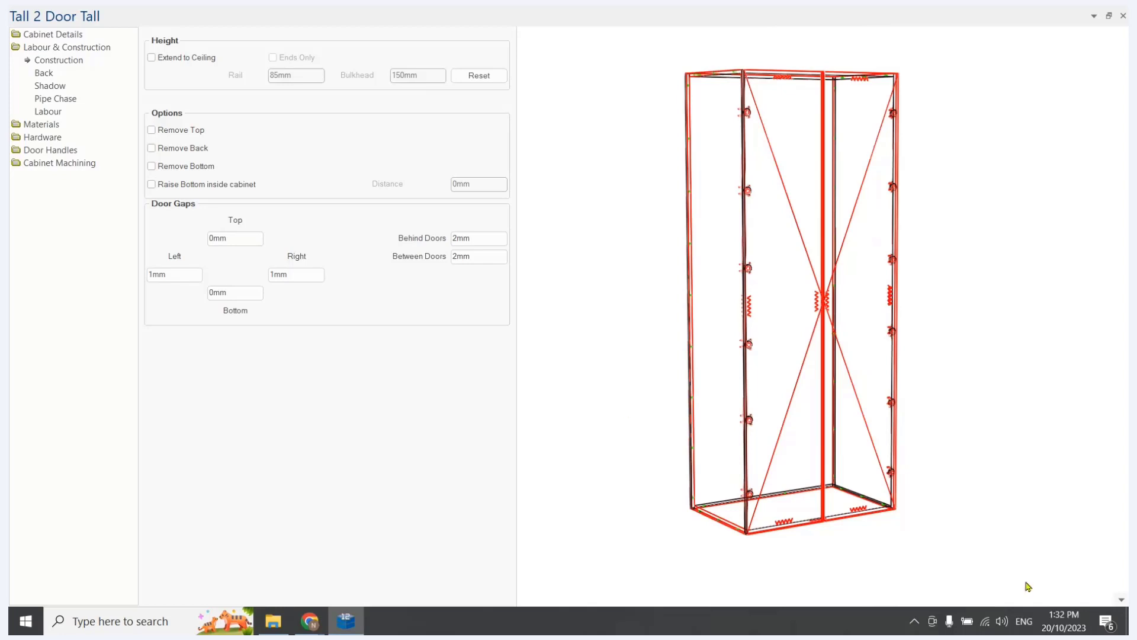
- Show the cabinet's machining view for the End Left part and inspect its lowest hinge plate hole
right_click(1116, 591)
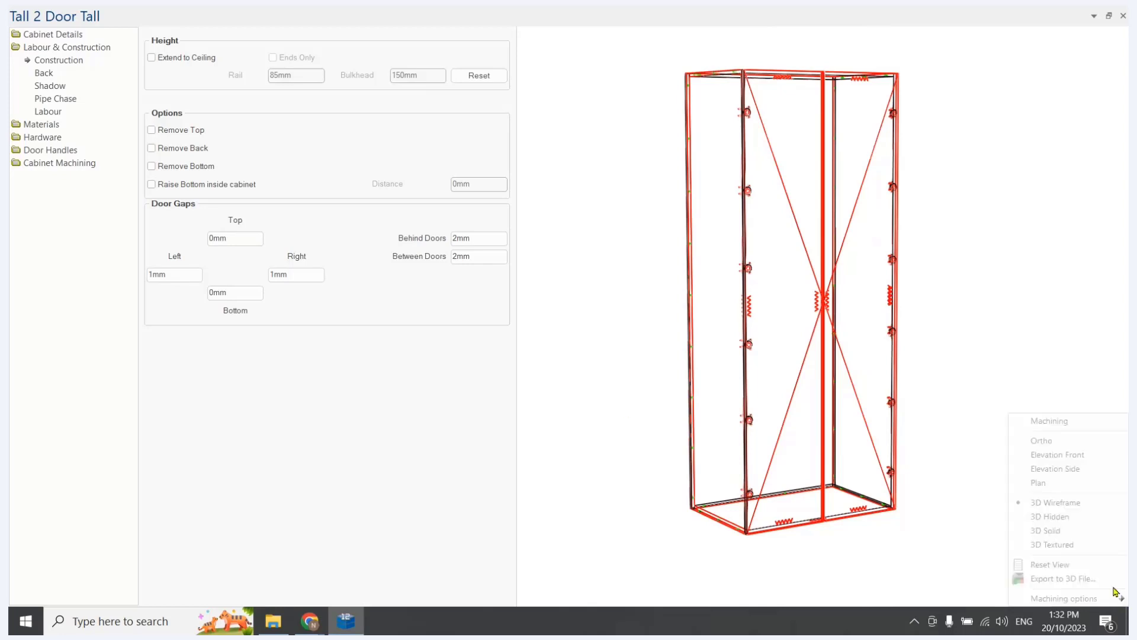
left_click(1052, 422)
left_click(549, 36)
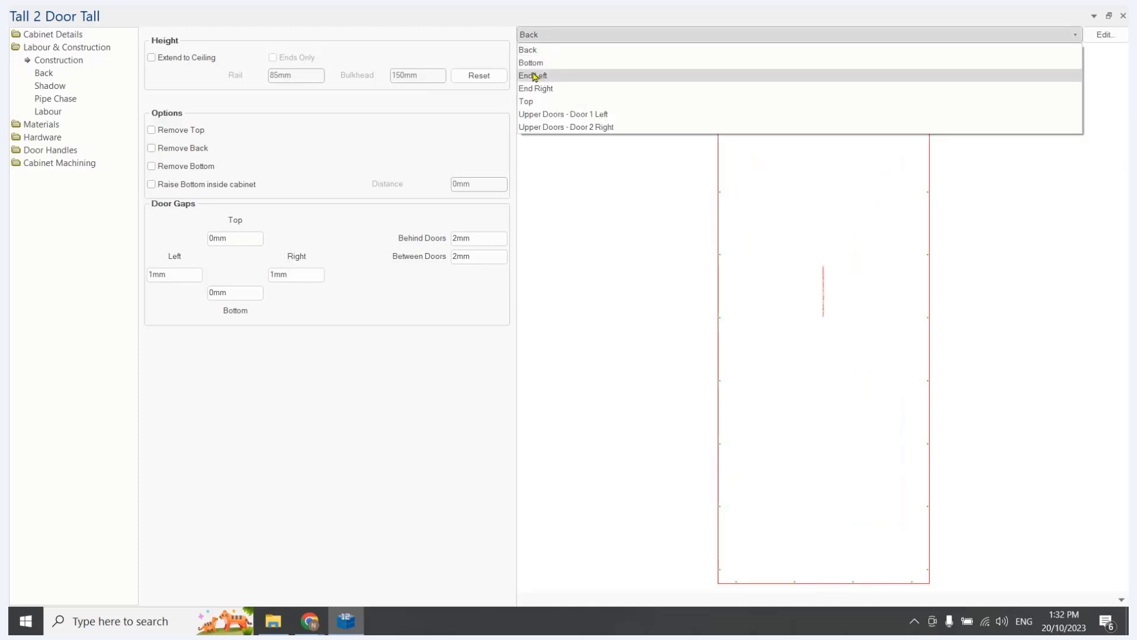
left_click(535, 76)
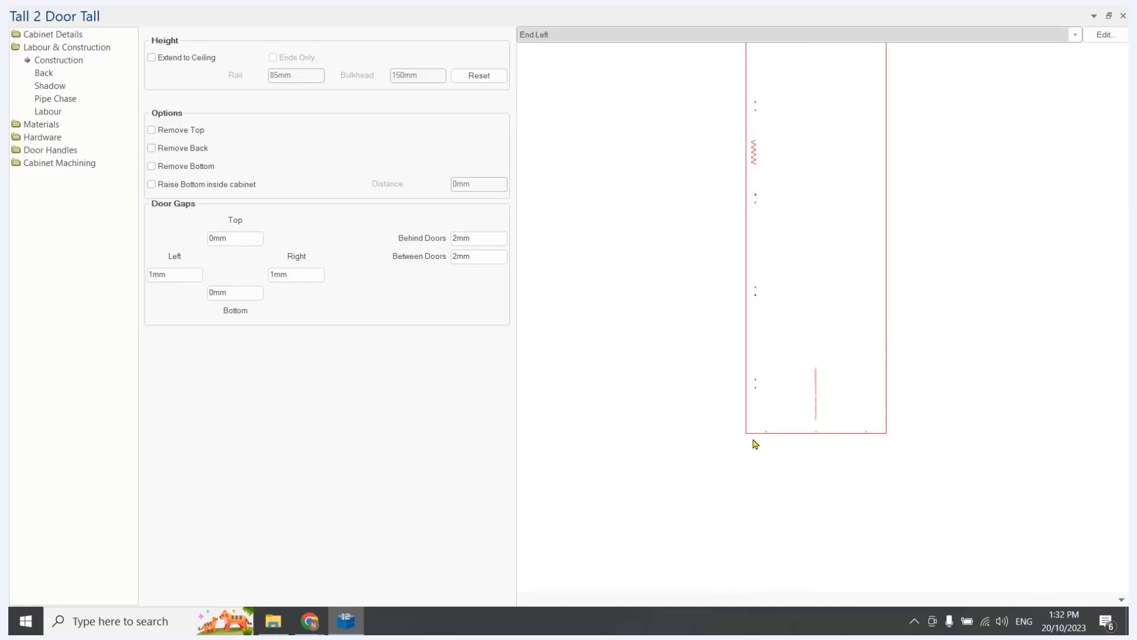
left_click(736, 378)
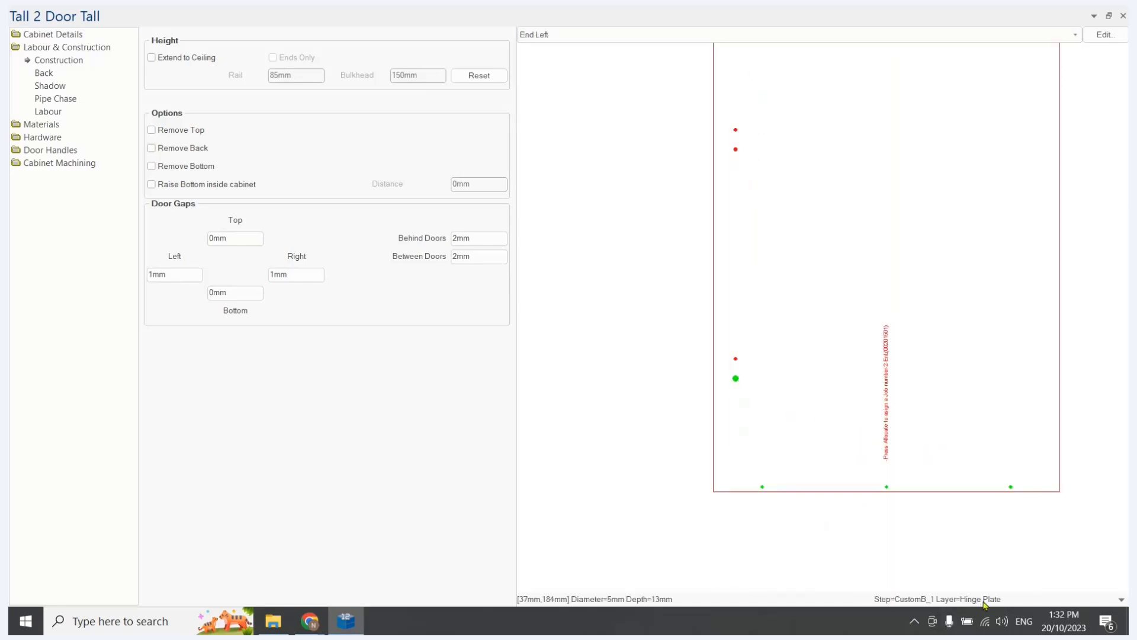
- Inspect the lowest hinge cup and hinge lug holes in Door 1 Left's machining, and close the cabinet
left_click(571, 33)
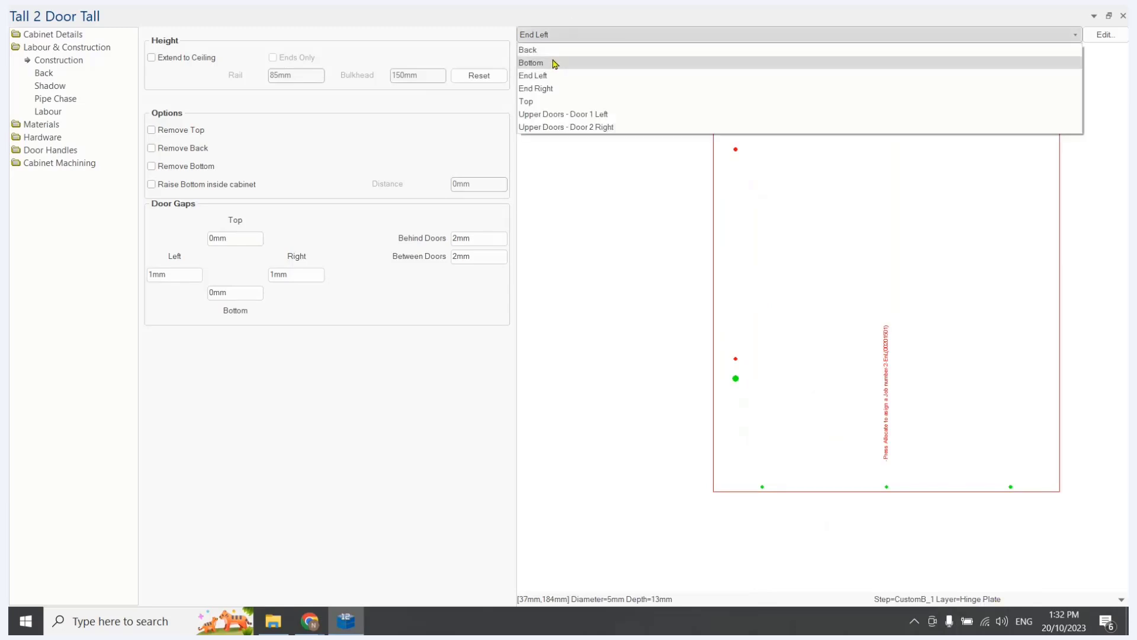
left_click(561, 114)
left_click(1009, 369)
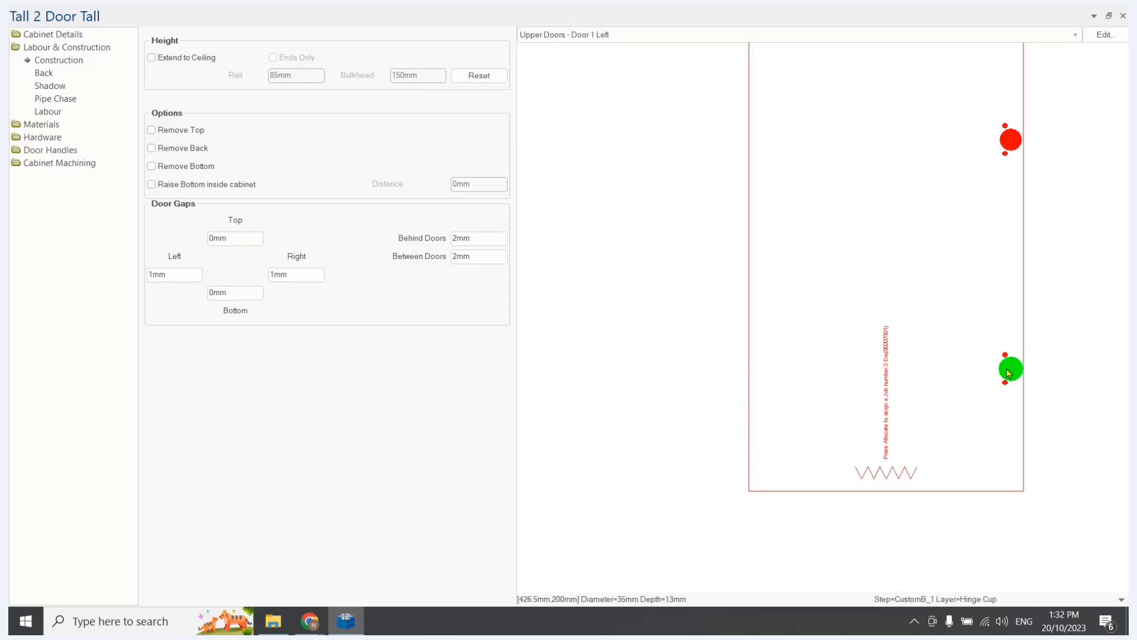
left_click(1005, 382)
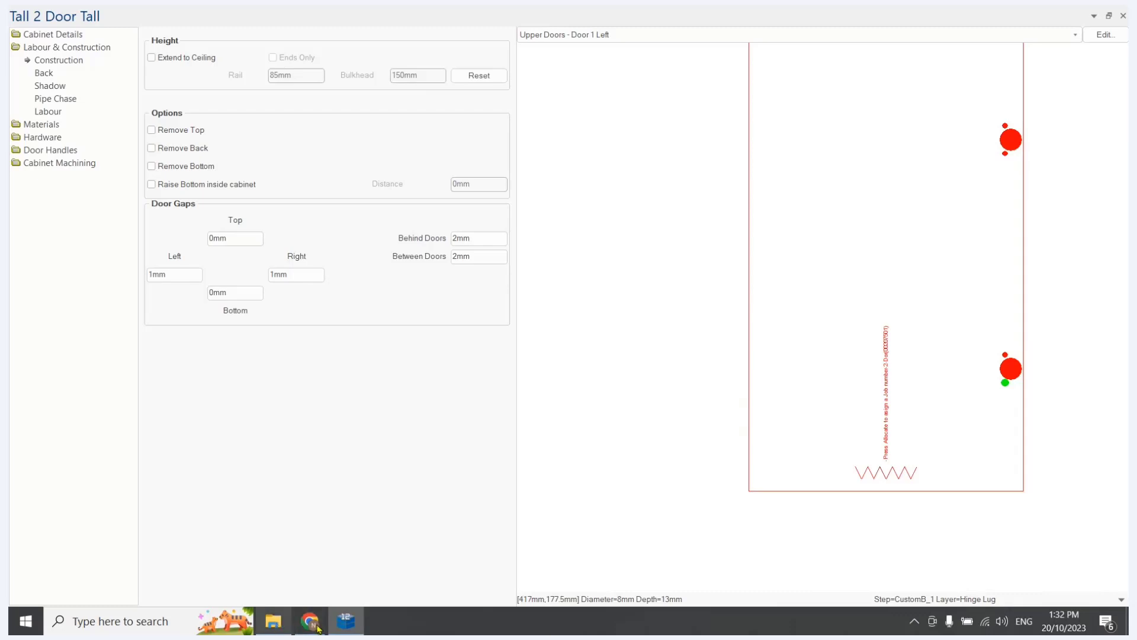
left_click(1123, 15)
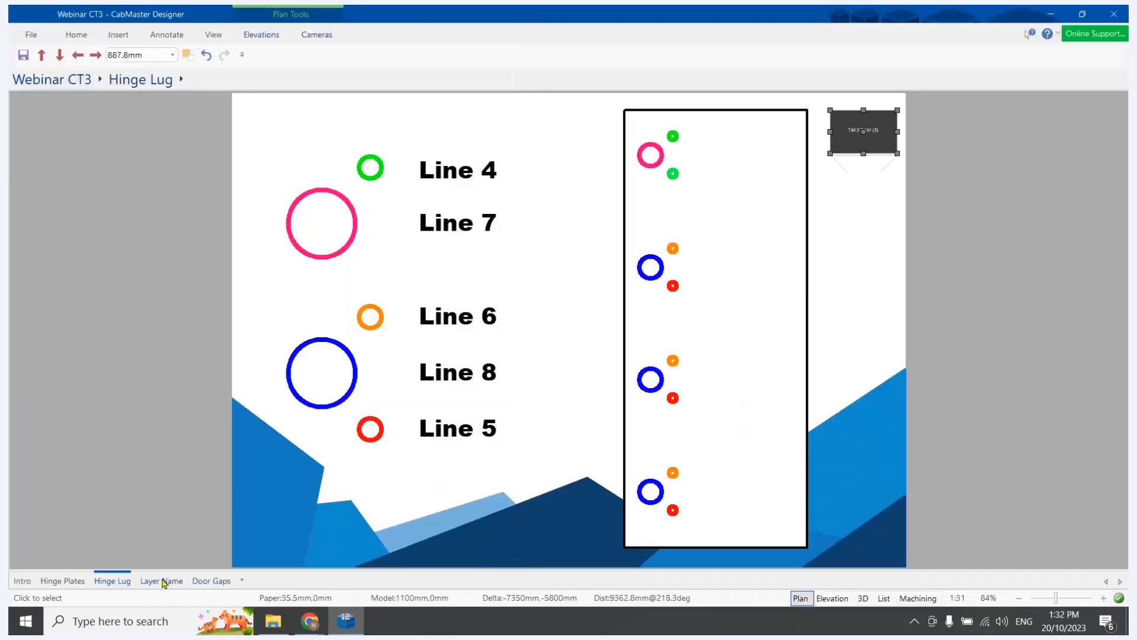
- View the Layer Name page and reopen More Hinges.qlt from the Custom machining folder in a maximized table editor
left_click(162, 581)
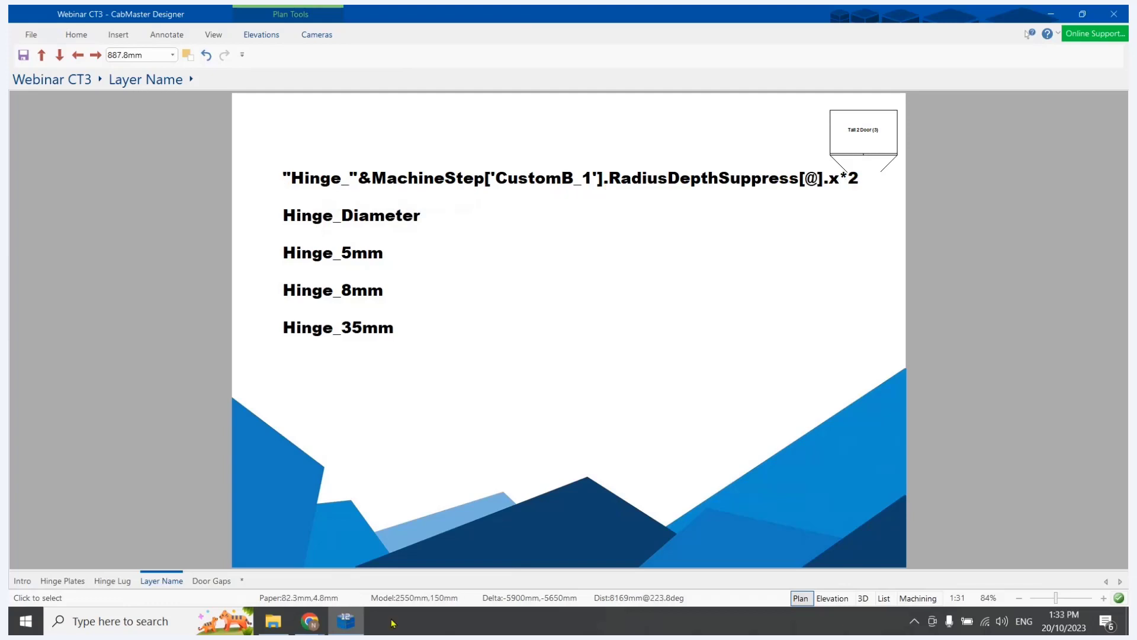
left_click(273, 623)
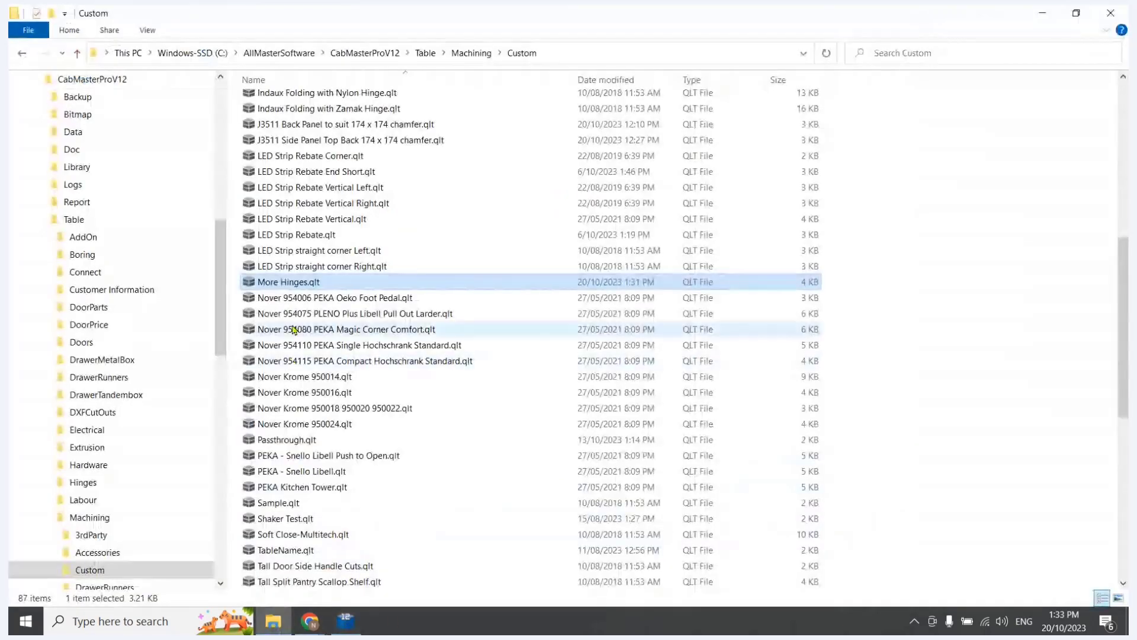
double_click(294, 287)
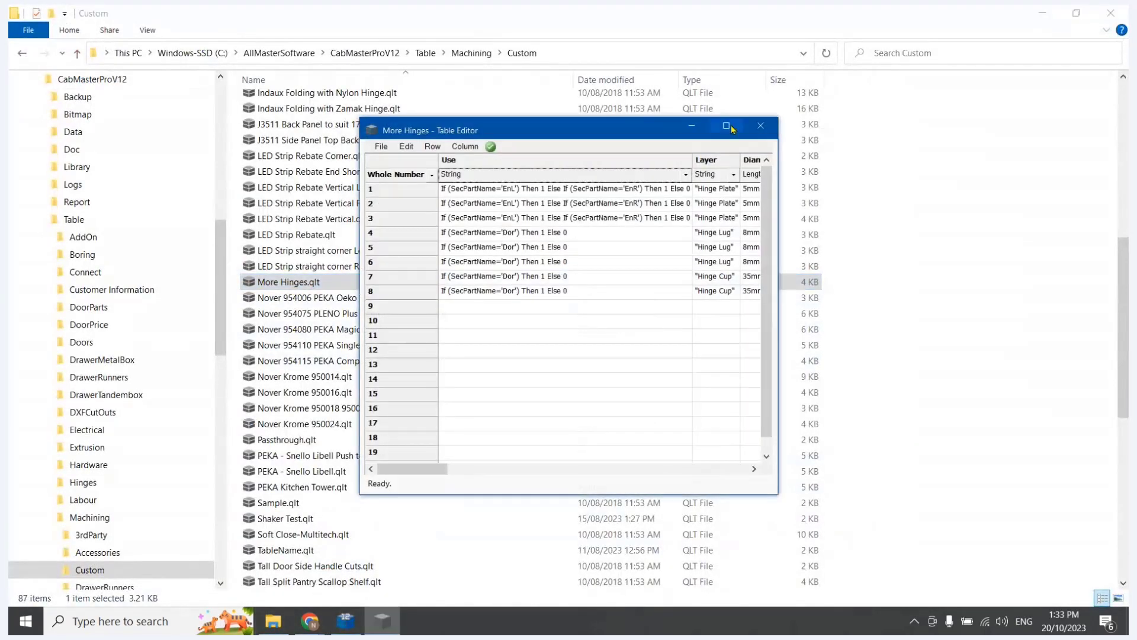
left_click(726, 126)
- Widen the Layer column and set row 1's Layer to "Hinge_"&MachineStep['CustomB_1'].RadiusDepthSuppress[@].x*2
left_click(351, 72)
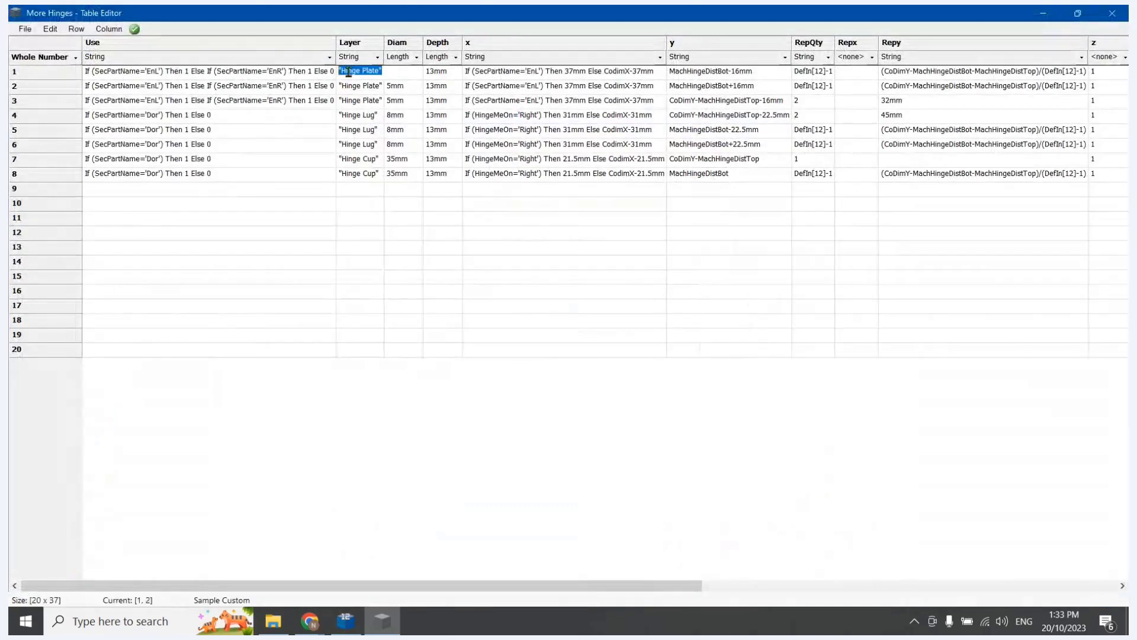
left_click_drag(384, 47, 744, 47)
left_click(385, 84)
left_click(383, 75)
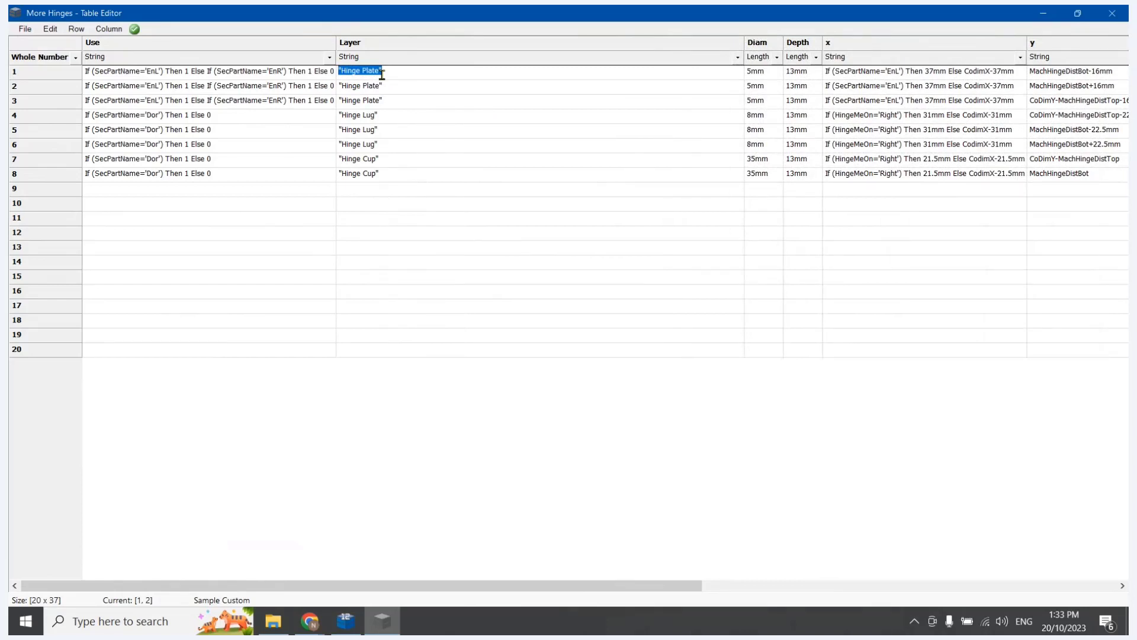
type("\"Hing")
type("chineStep")
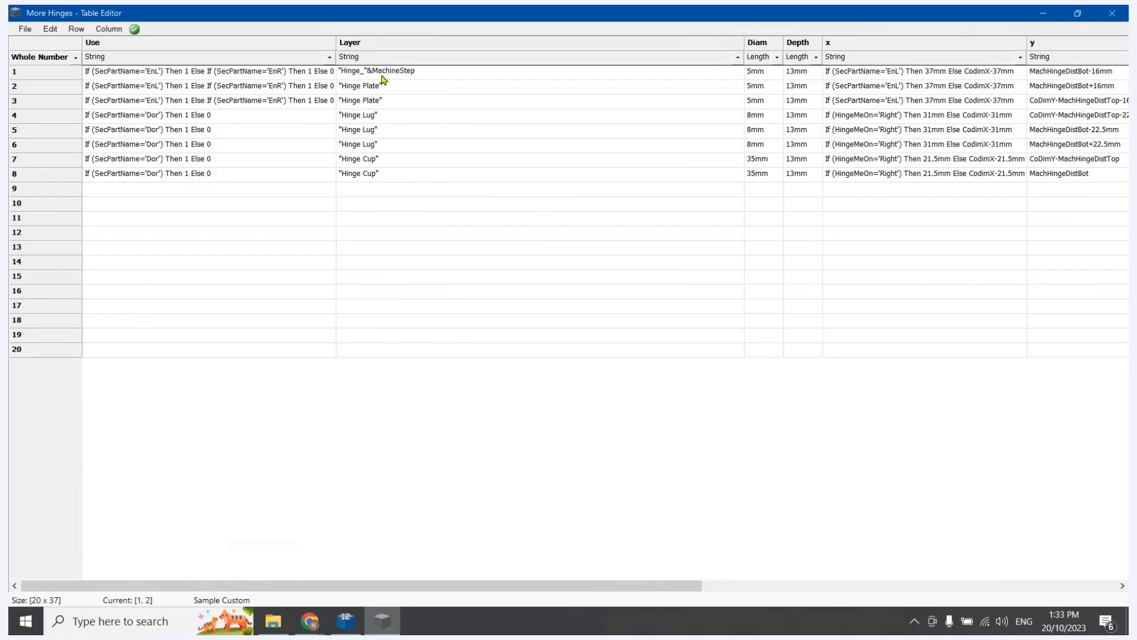
type("['CustomB_1'].R")
type("adiusDepthSuppr")
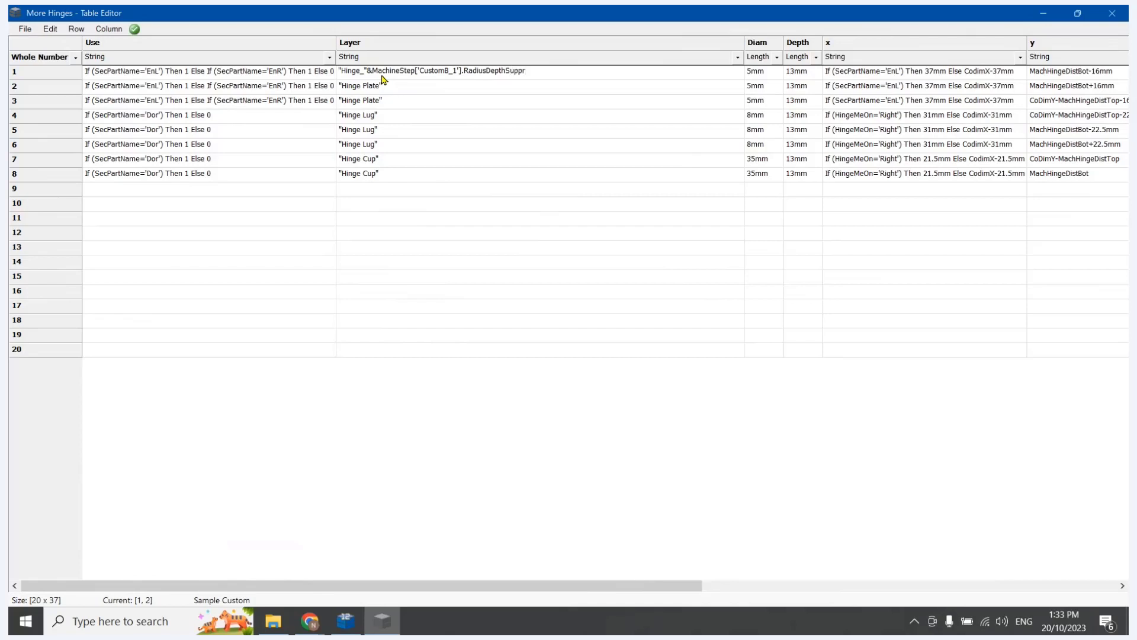
type("ess[@].x*")
type("2")
left_click(430, 246)
- Copy row 1's Layer formula into the Layer cells of rows 2 through 8
double_click(428, 73)
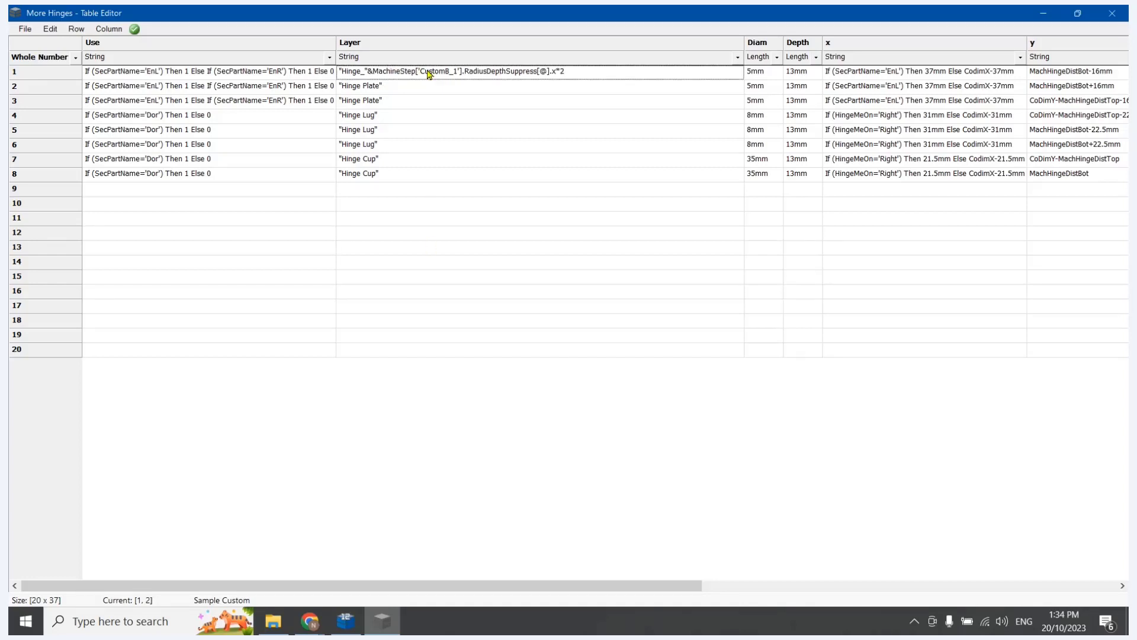
key("ctrl+c")
double_click(428, 87)
key("ctrl+v")
double_click(391, 101)
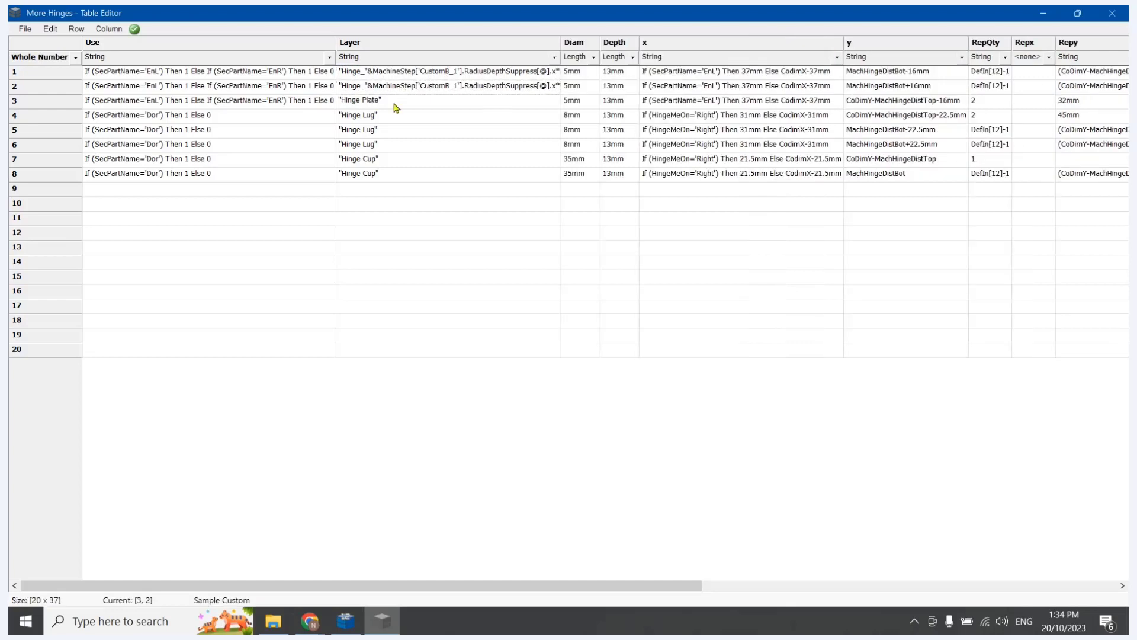
key("ctrl+v")
double_click(389, 116)
key("ctrl+v")
double_click(388, 131)
key("ctrl+v")
double_click(386, 143)
key("ctrl+v")
double_click(375, 159)
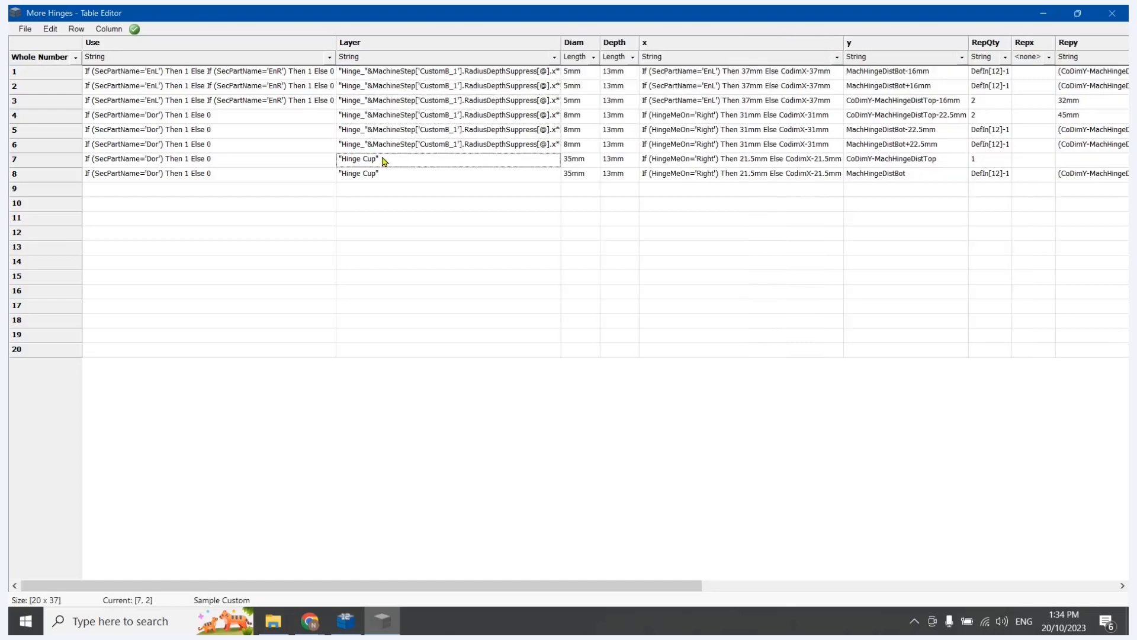
key("ctrl+v")
double_click(375, 172)
key("ctrl+v")
left_click(376, 216)
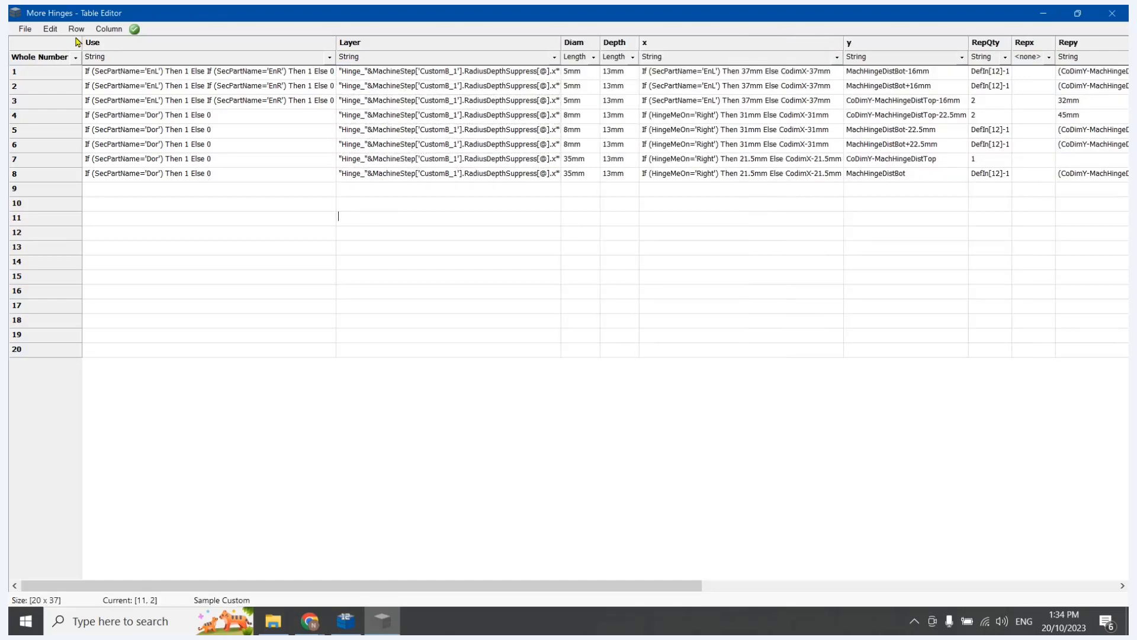
- Save the new Layer formulas in the More Hinges table and close the table editor
left_click(25, 28)
left_click(37, 72)
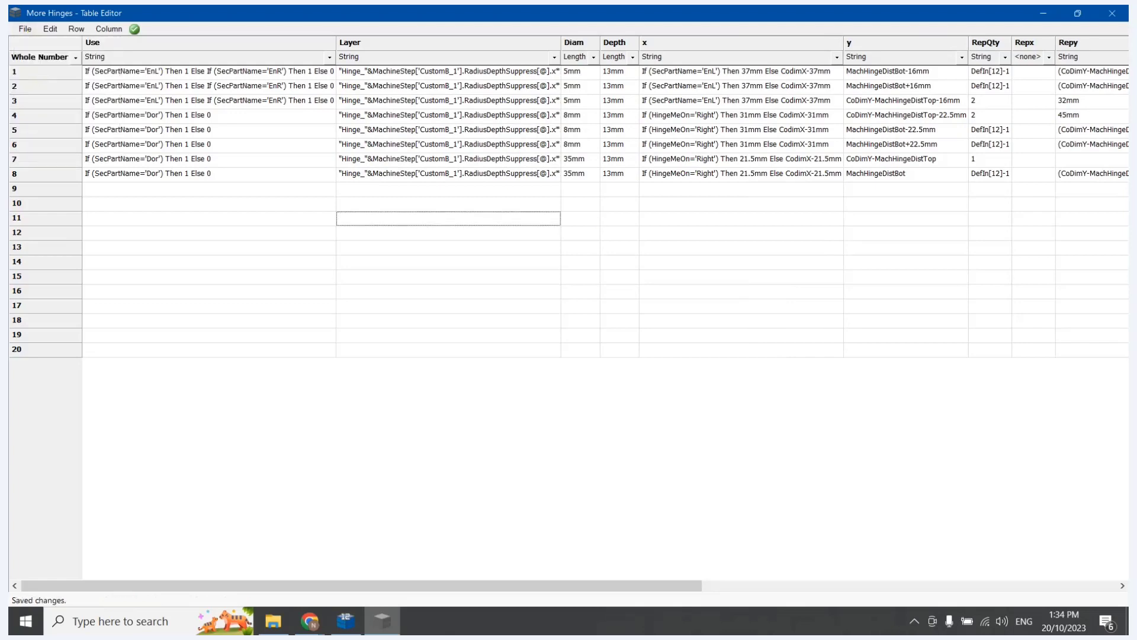
left_click(1112, 13)
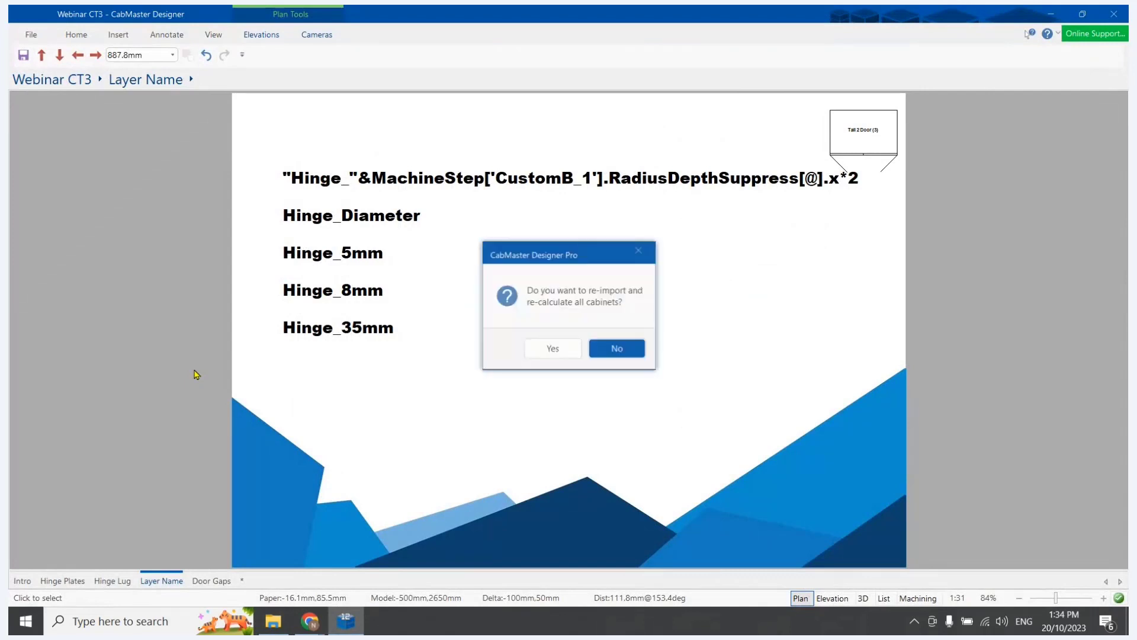
- Re-import and recalculate all cabinets, and set the Tall 2 Door cabinet's top and bottom door gaps to 0mm
key("y")
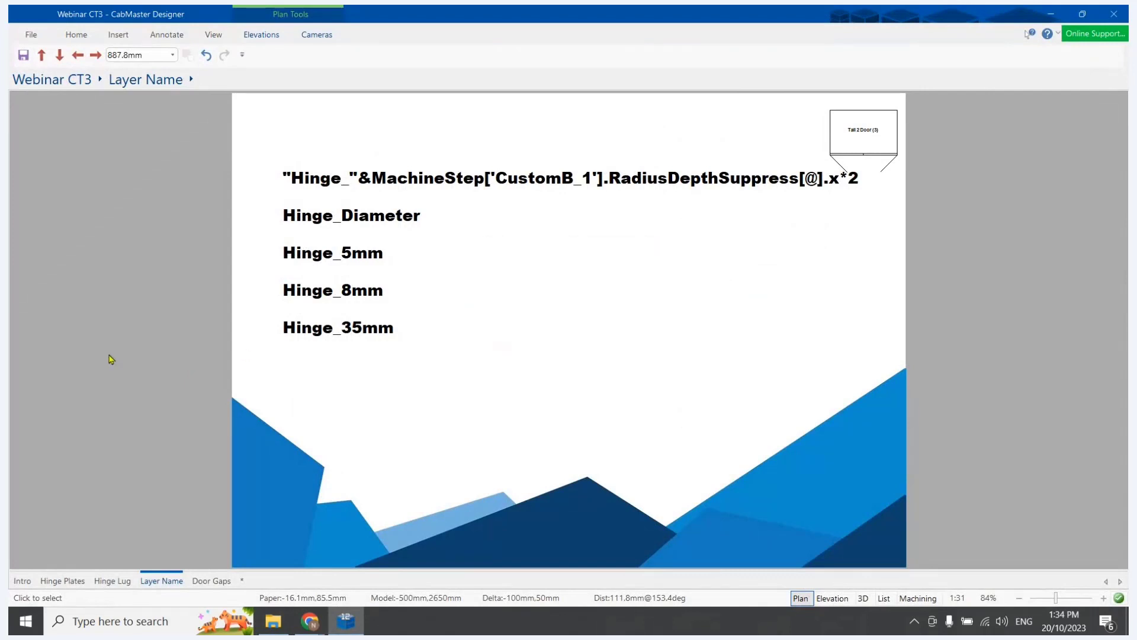
double_click(862, 129)
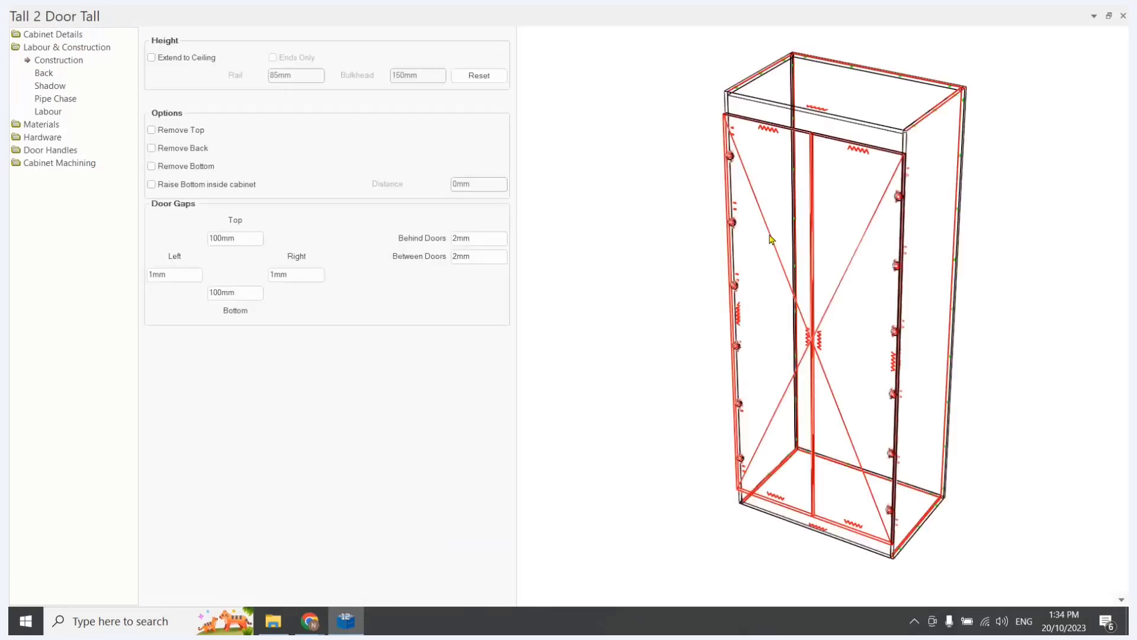
left_click(58, 38)
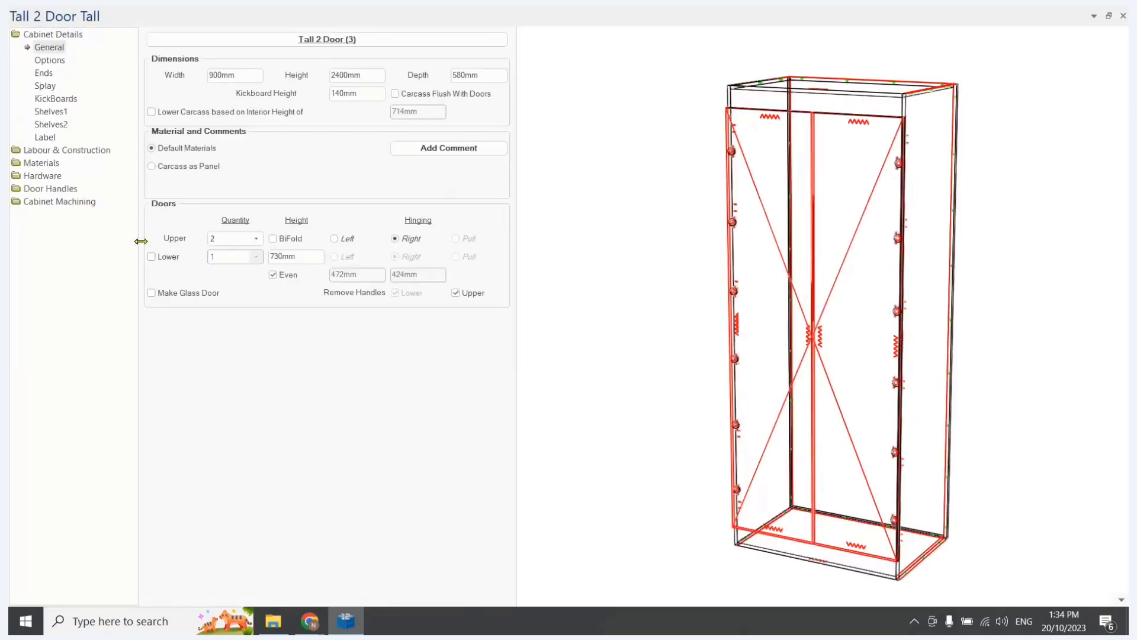
left_click(43, 150)
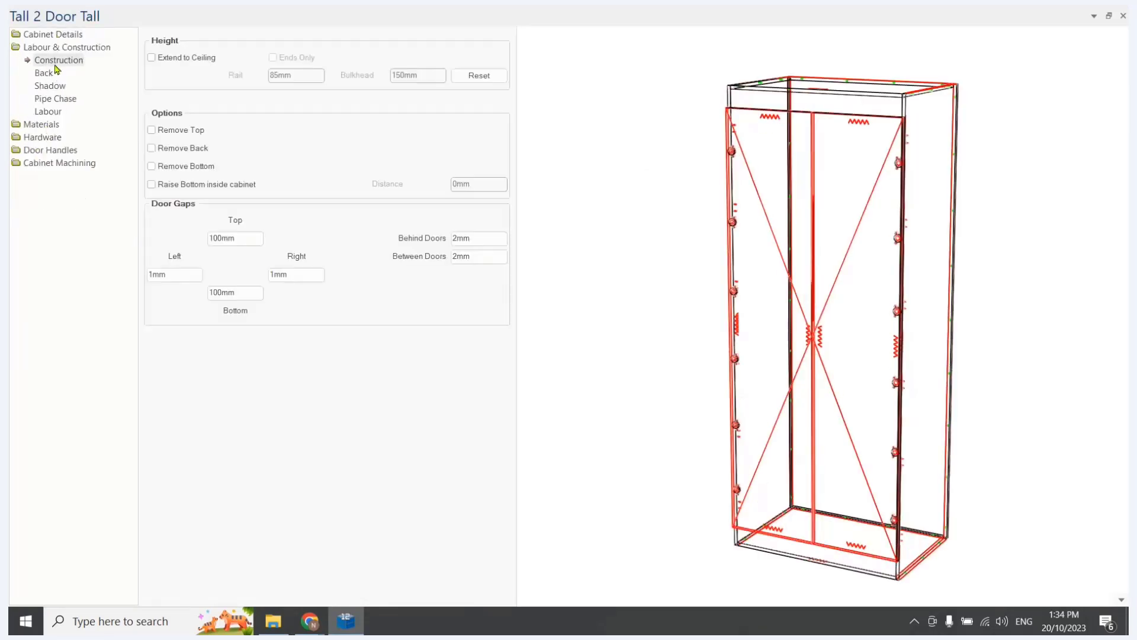
double_click(246, 238)
type("0")
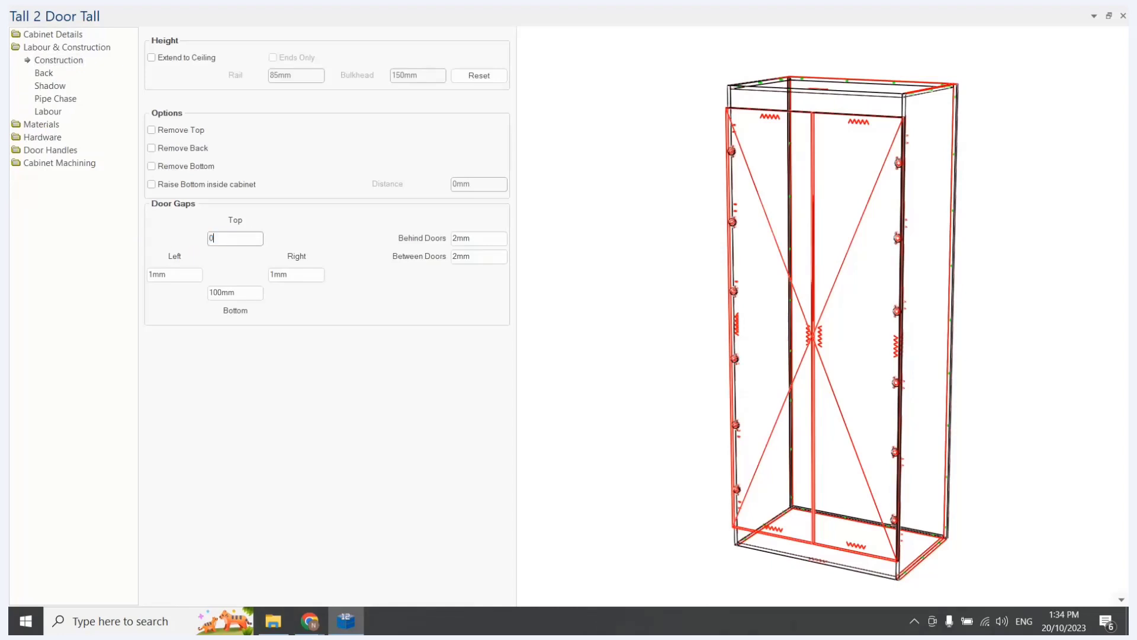
left_click(243, 293)
double_click(222, 294)
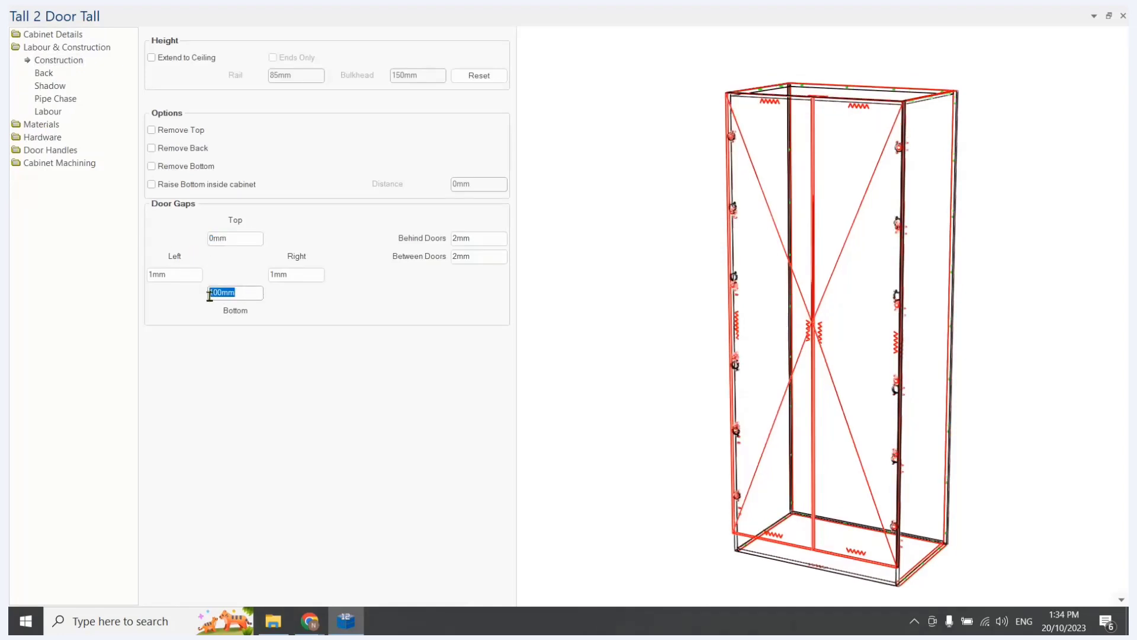
type("0")
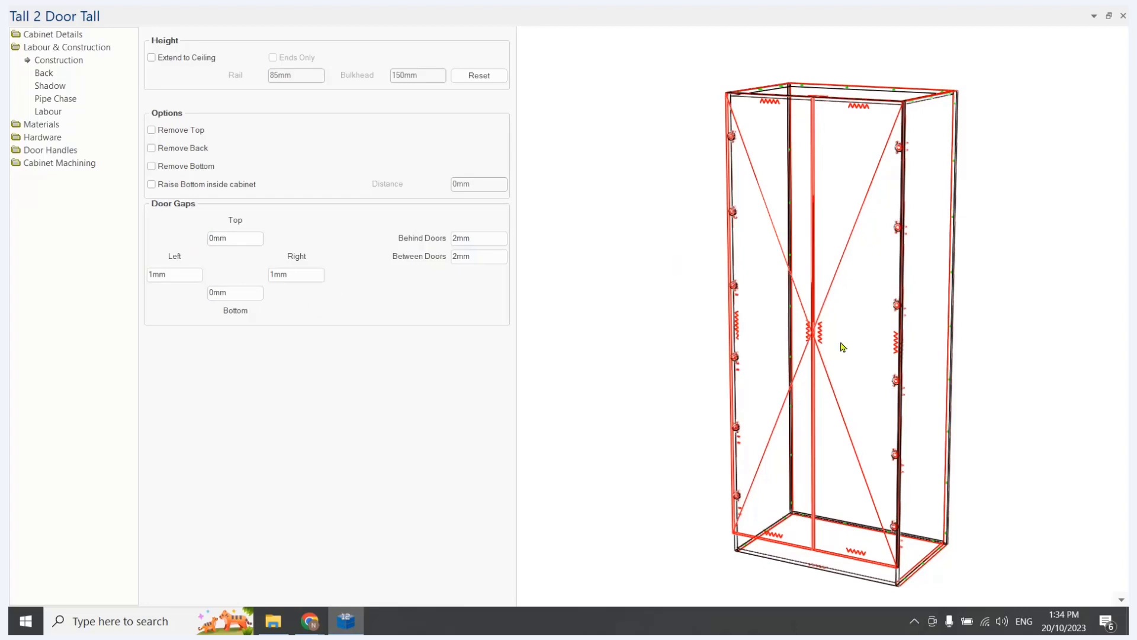
- Show the cabinet's machining for the End Right panel and check the layer name of its lowest hinge plate hole
left_click(1119, 599)
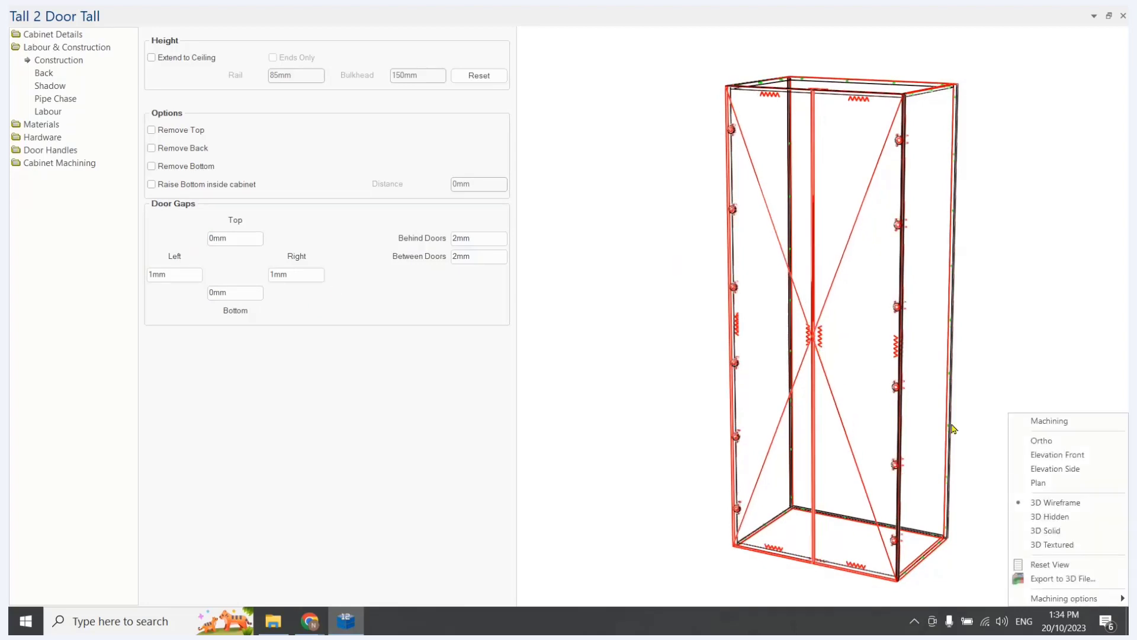
left_click(1048, 421)
left_click(541, 35)
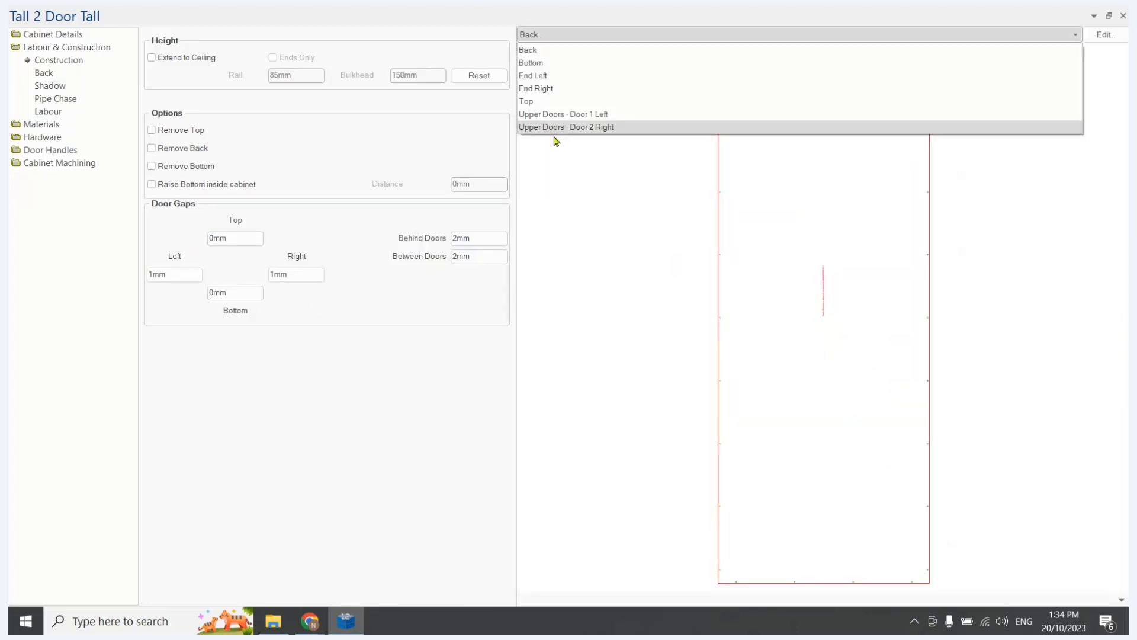
left_click(535, 89)
left_click(882, 541)
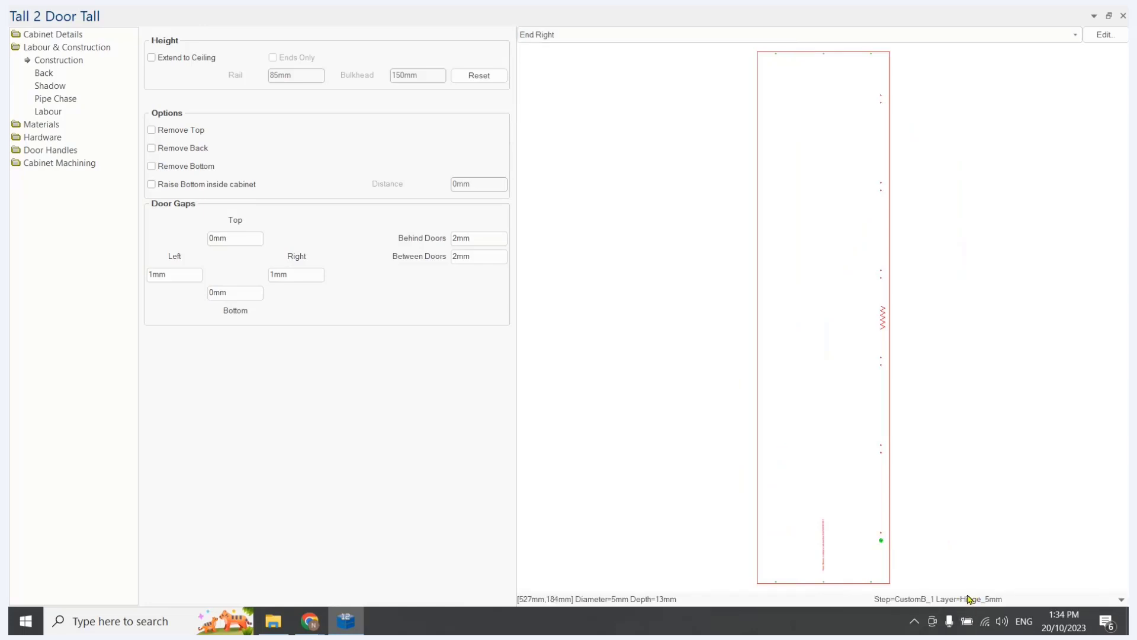
- Check the layer name of a lower hinge hole on Upper Doors - Door 1 Left and close the cabinet editor
left_click(922, 37)
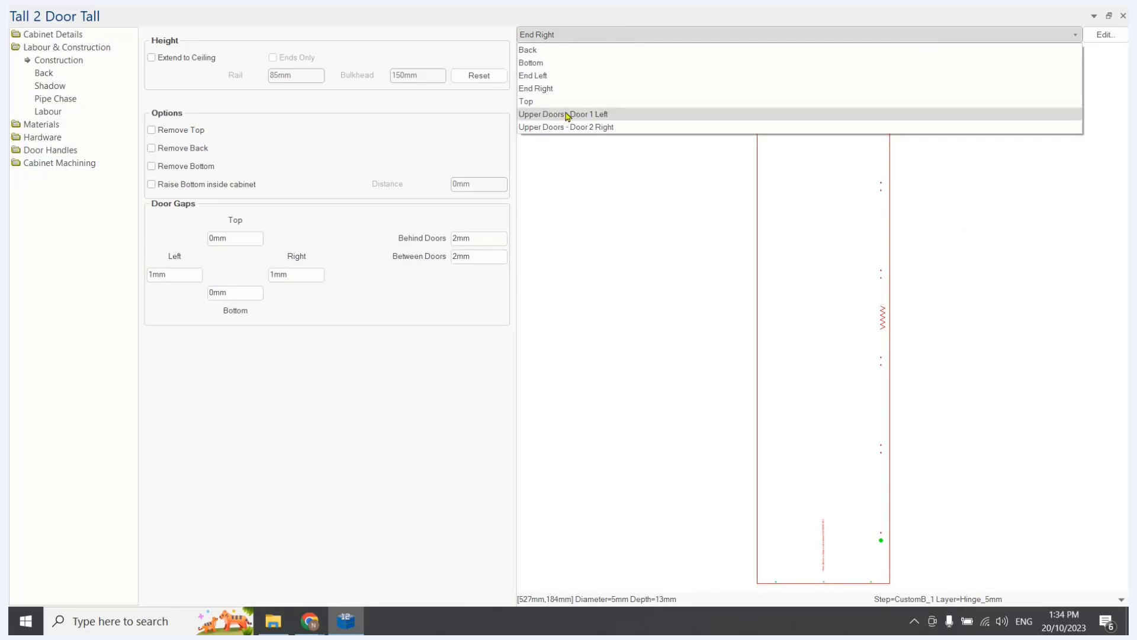
left_click(548, 114)
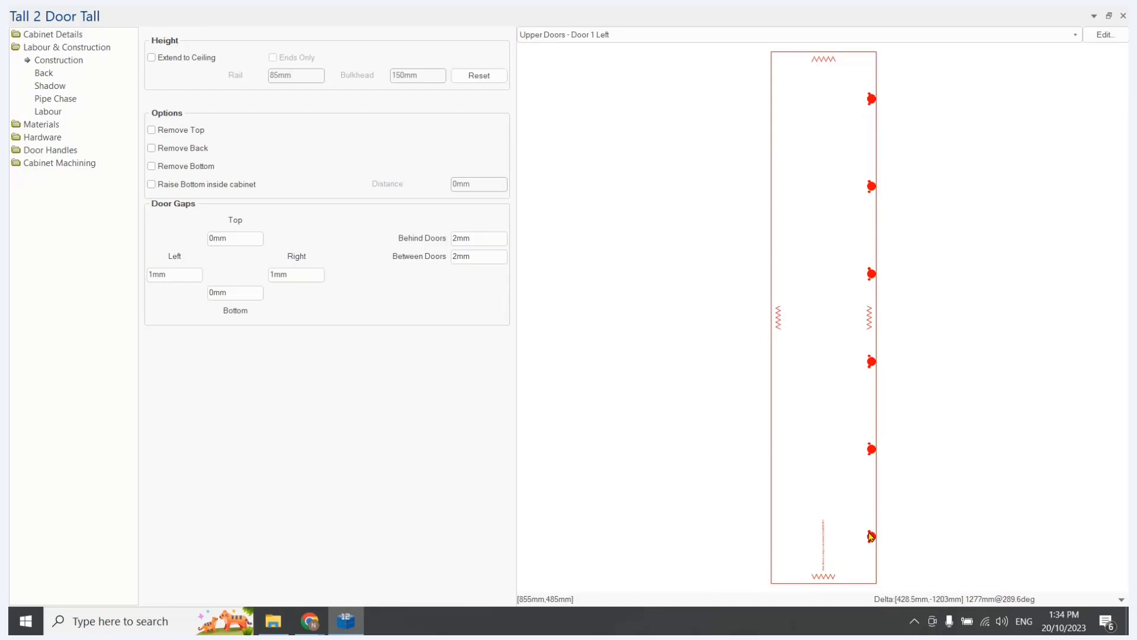
left_click(873, 535)
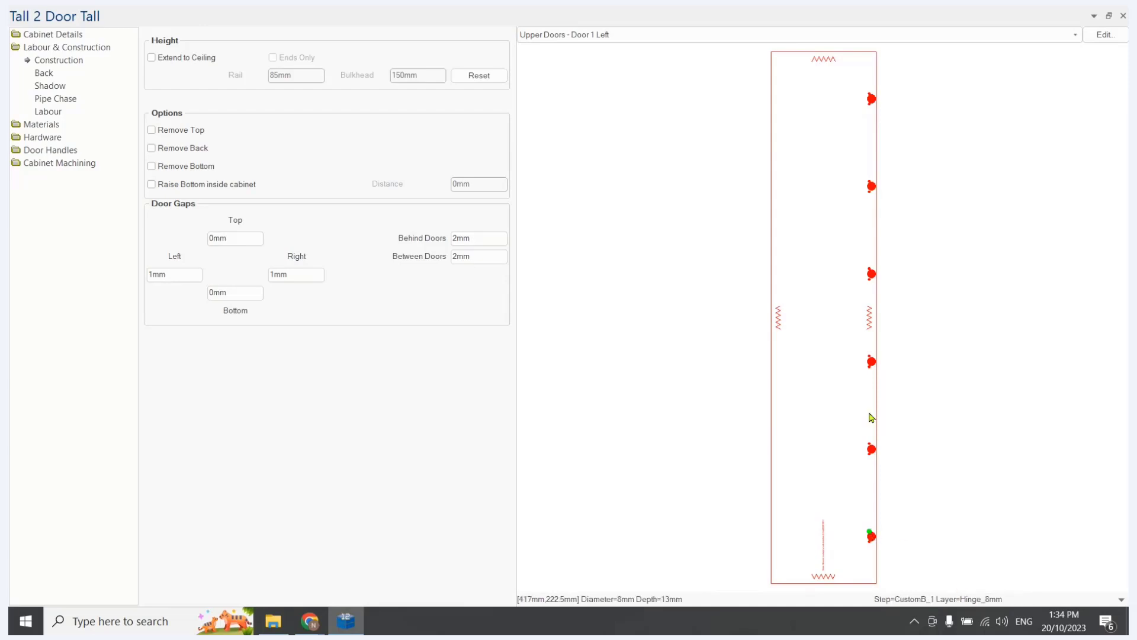
left_click(609, 281)
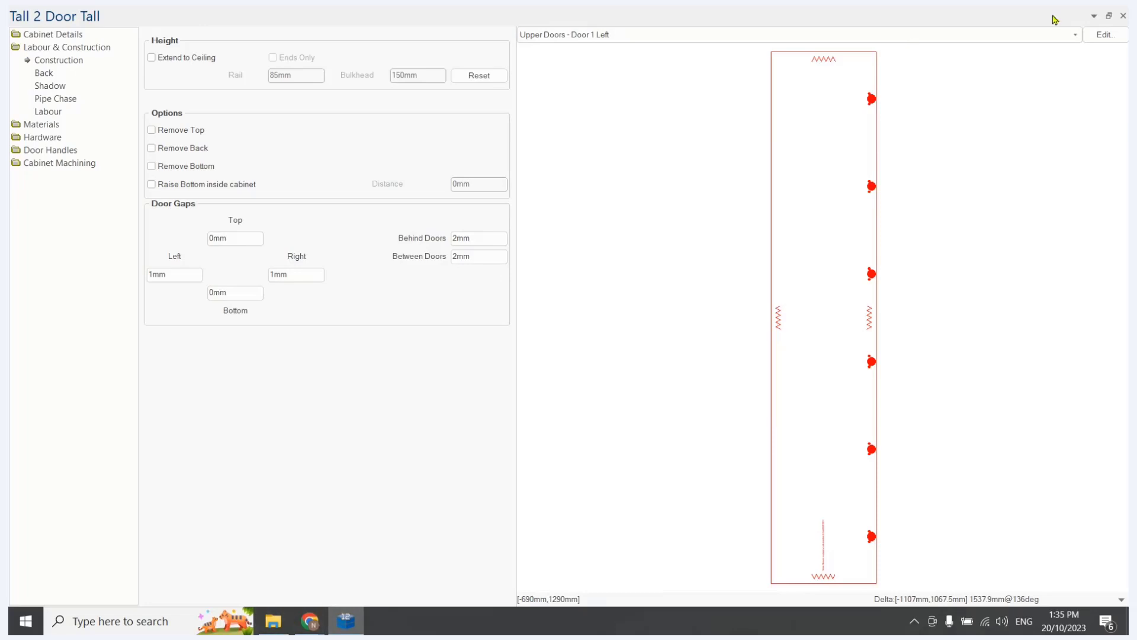
left_click(1123, 16)
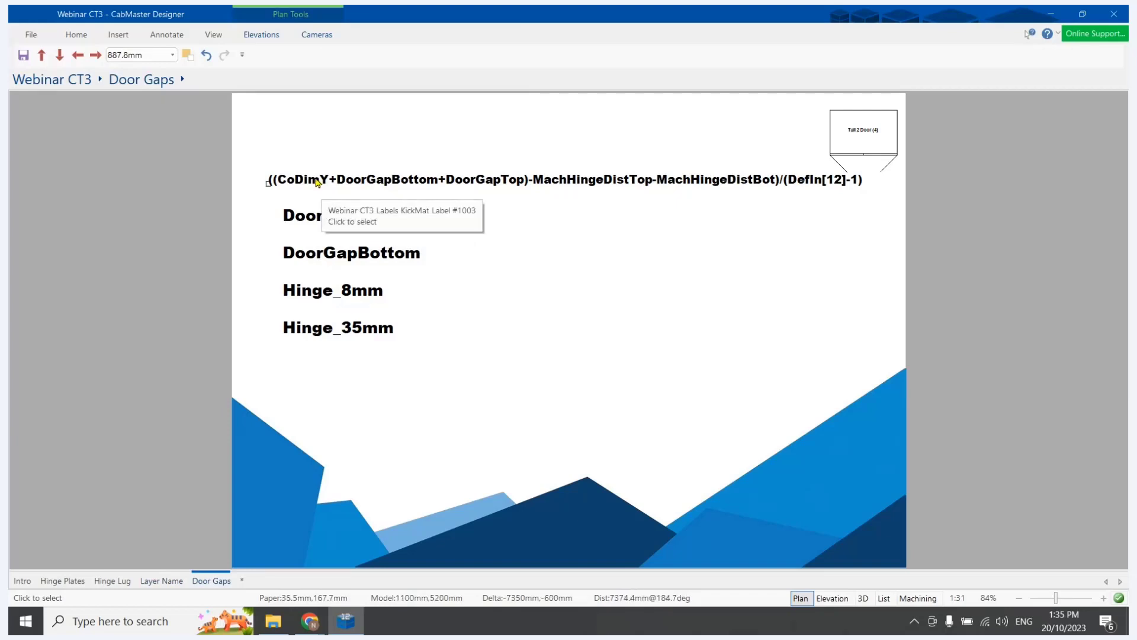
- Reopen More Hinges.qlt from the Custom machining folder in a maximized table editor and review the door hole rows
left_click(273, 621)
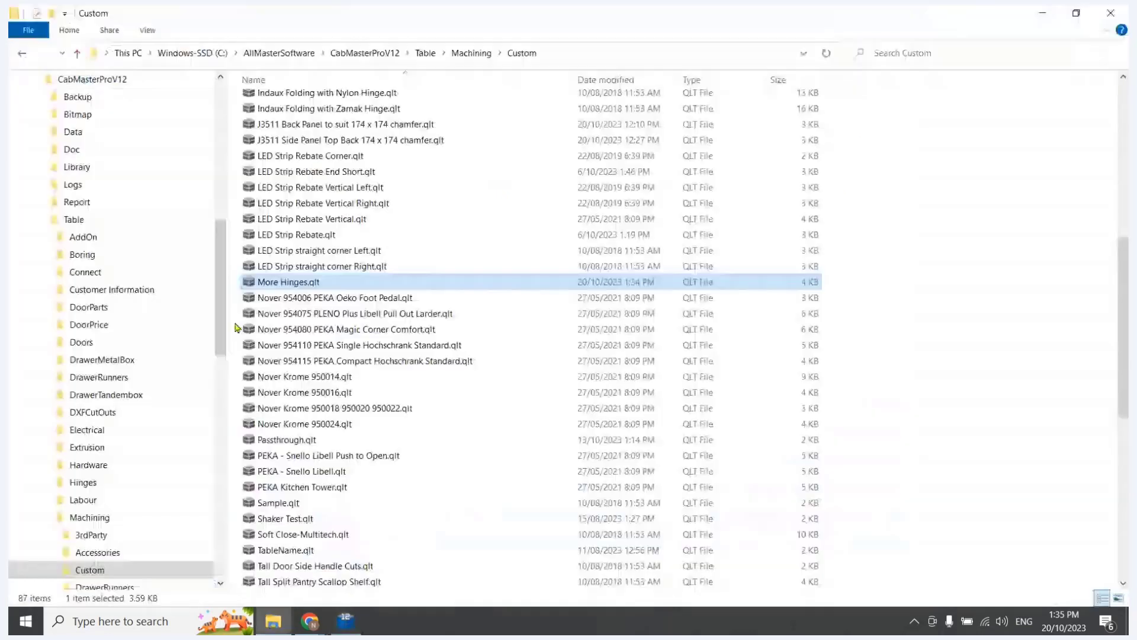
double_click(286, 282)
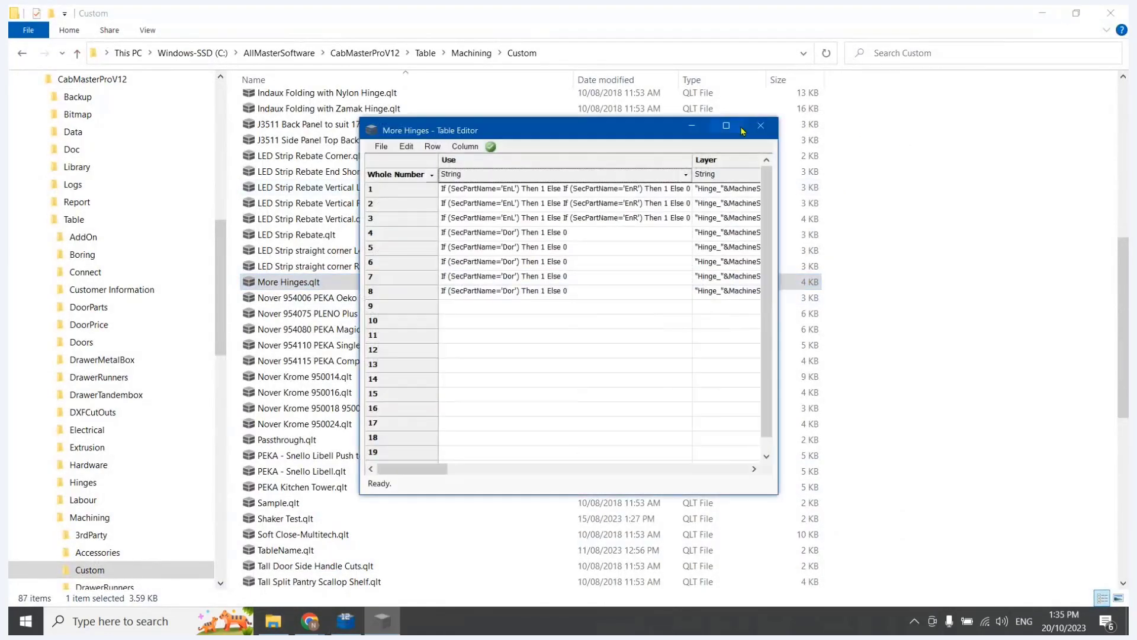
left_click(726, 126)
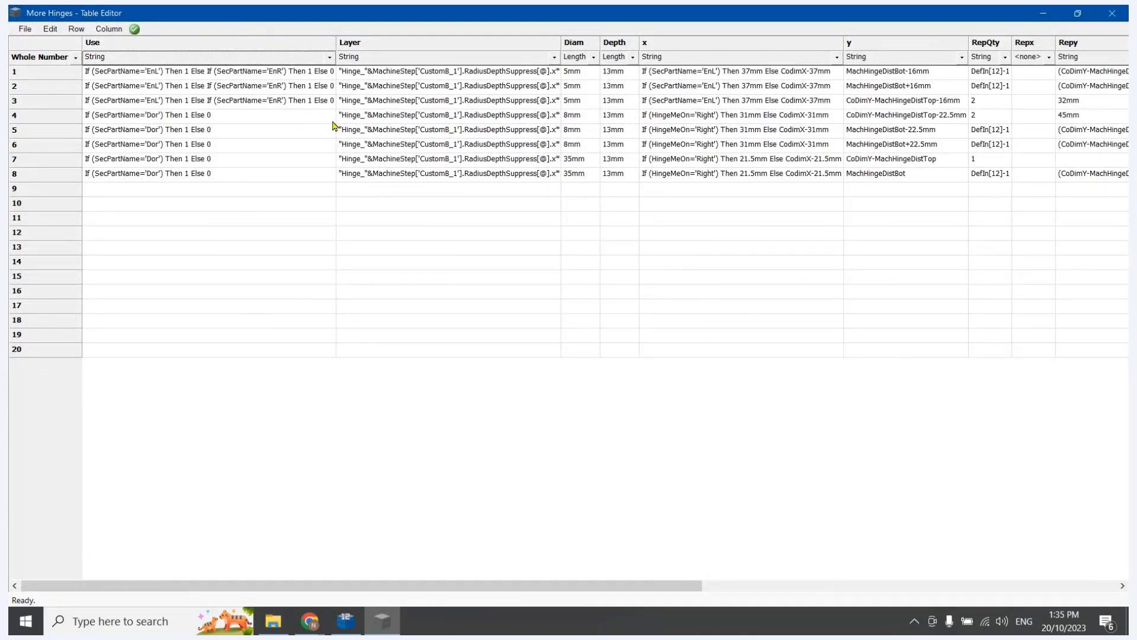
left_click(38, 120)
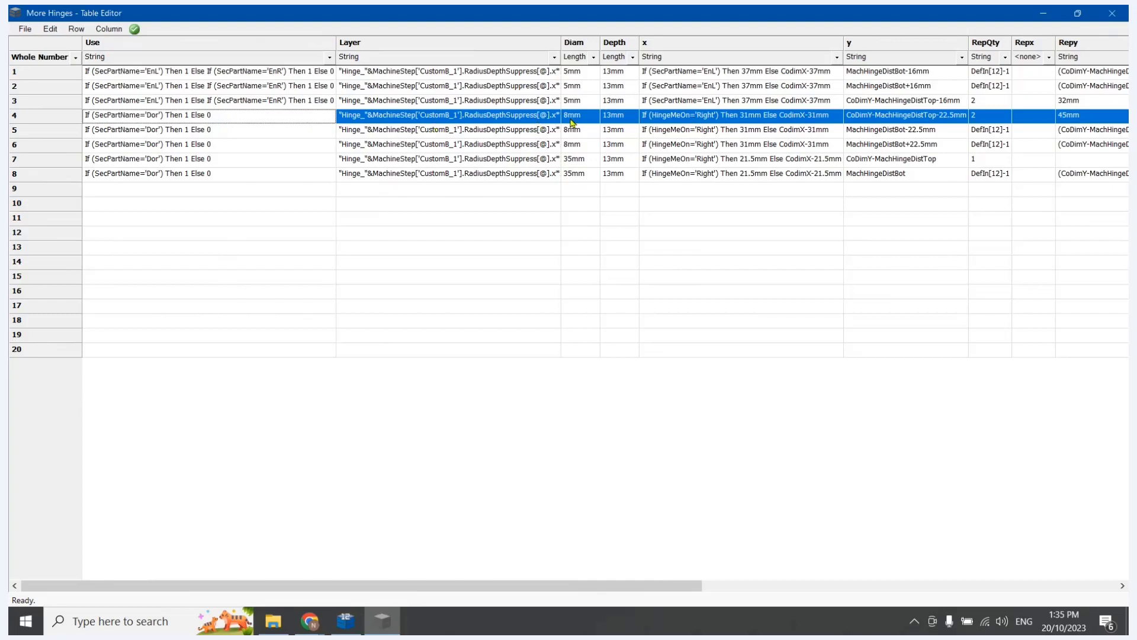
left_click(43, 160)
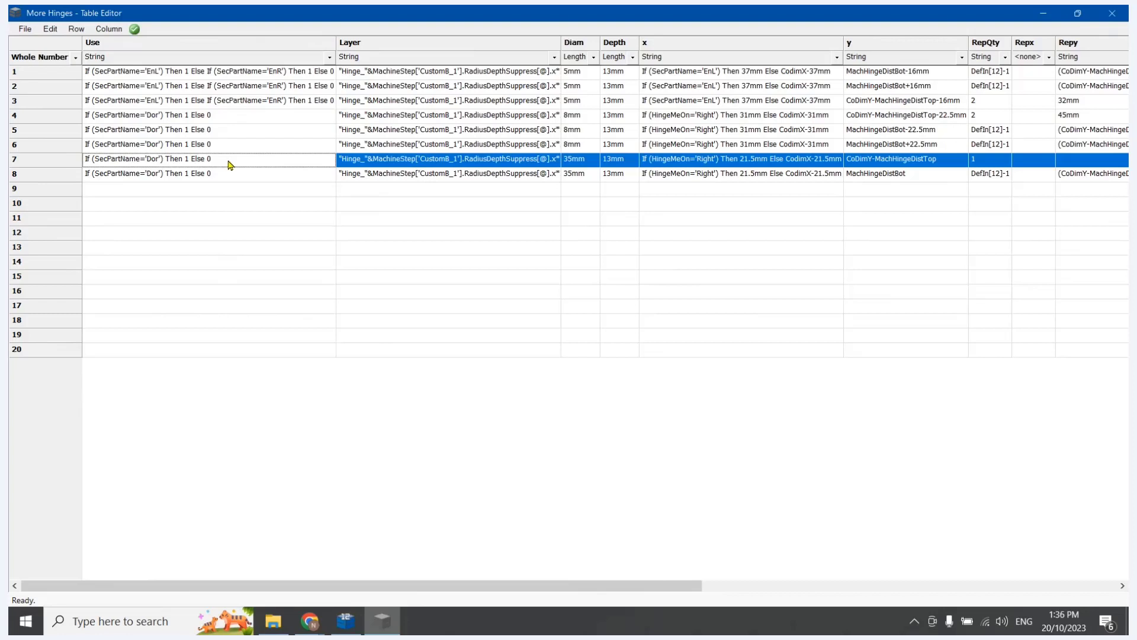
double_click(941, 131)
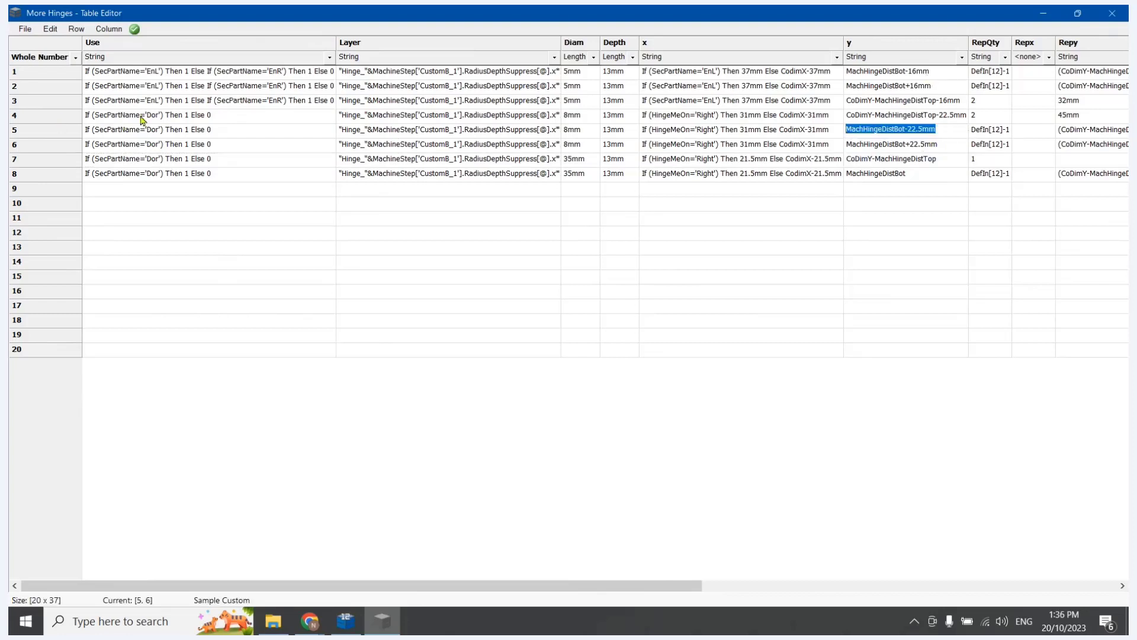
- Widen the y column and append +DoorGapTop to the y formulas in rows 4 and 7
double_click(955, 114)
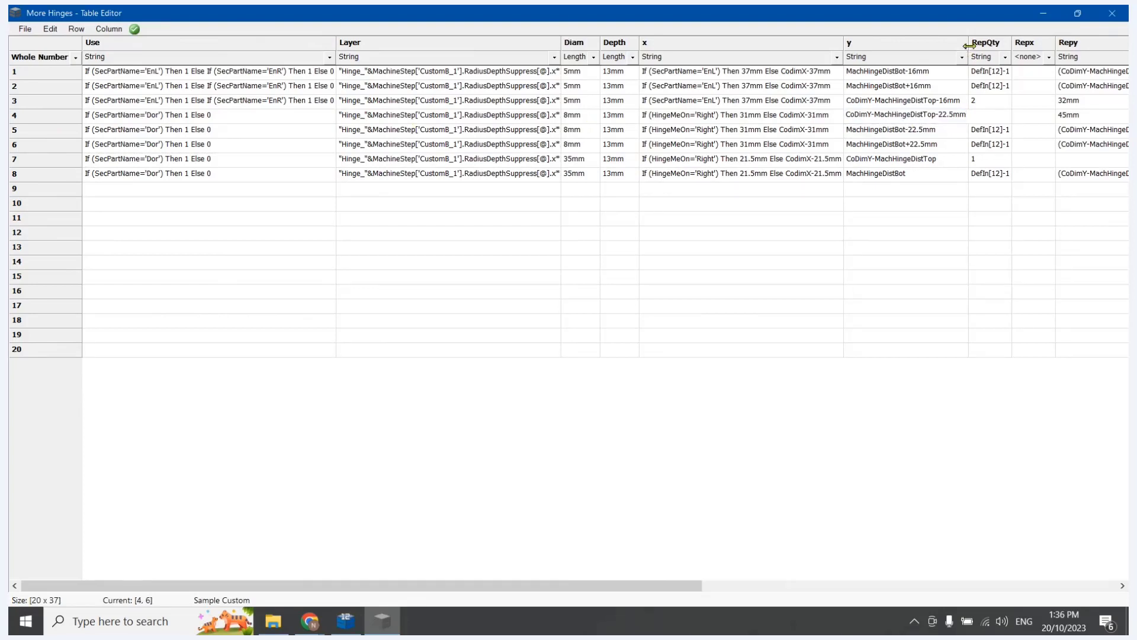
left_click_drag(969, 51, 1093, 51)
double_click(988, 115)
left_click(984, 117)
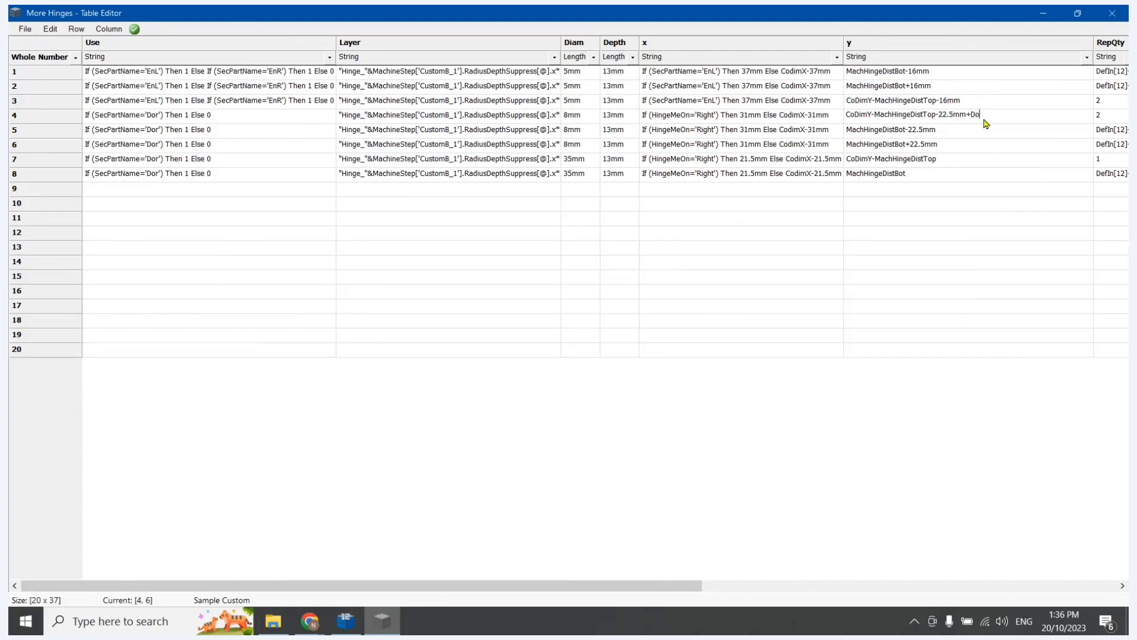
type("+DoorGapTop")
left_click(950, 159)
left_click(948, 158)
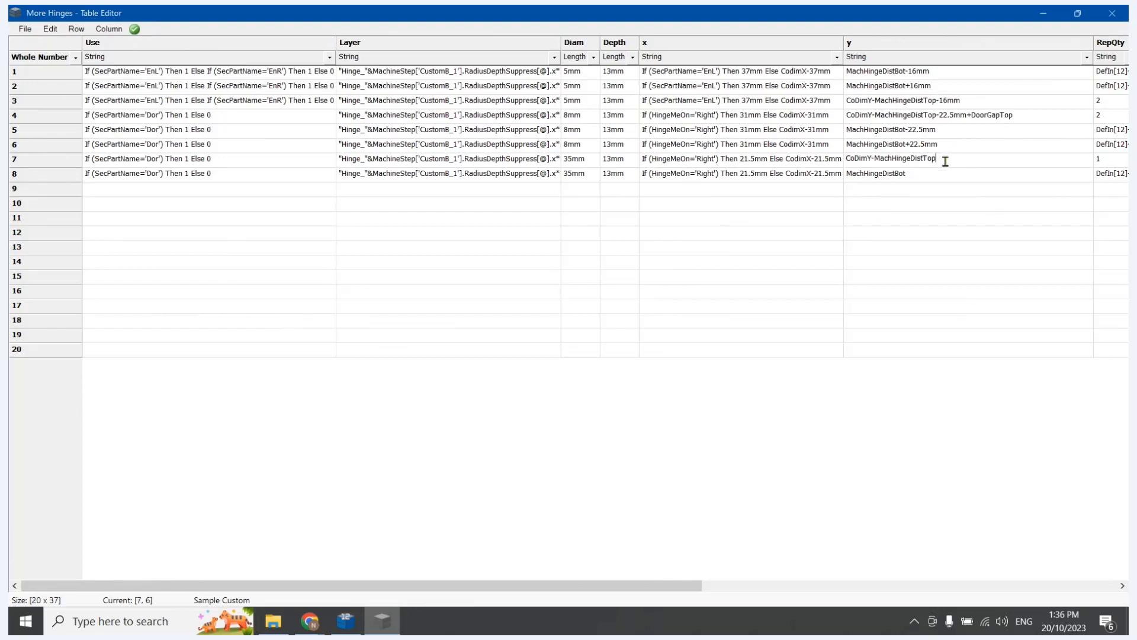
type("+DoorGapTop")
- Append -DoorGapBottom to the y formulas in rows 5, 6 and 8
left_click_drag(57, 134, 35, 141)
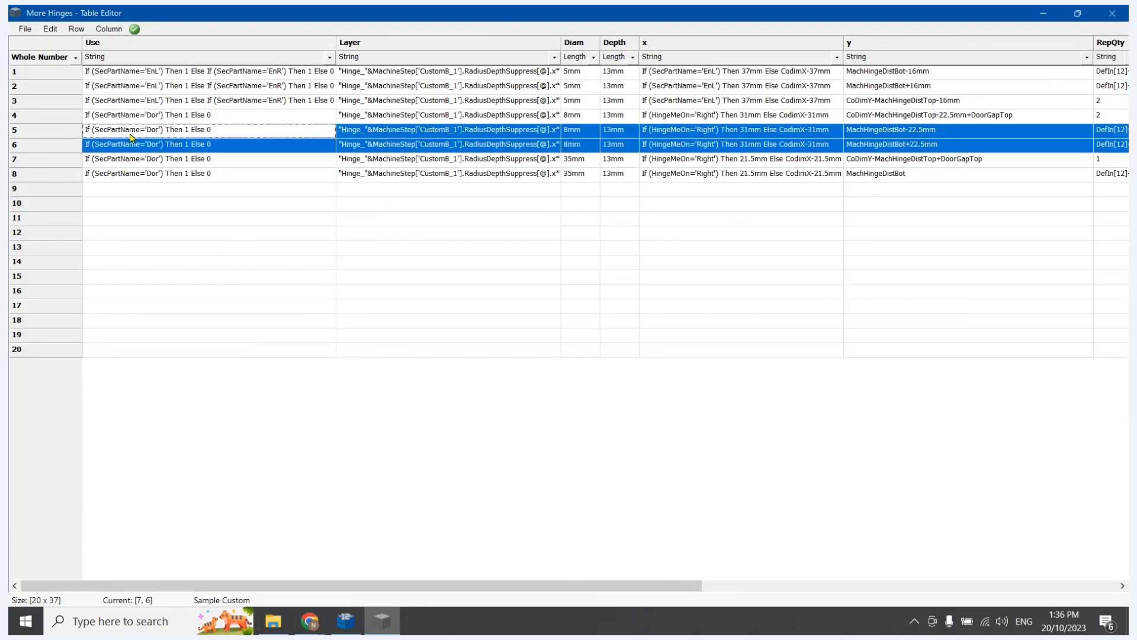
left_click(37, 137)
left_click(925, 127)
left_click(939, 128)
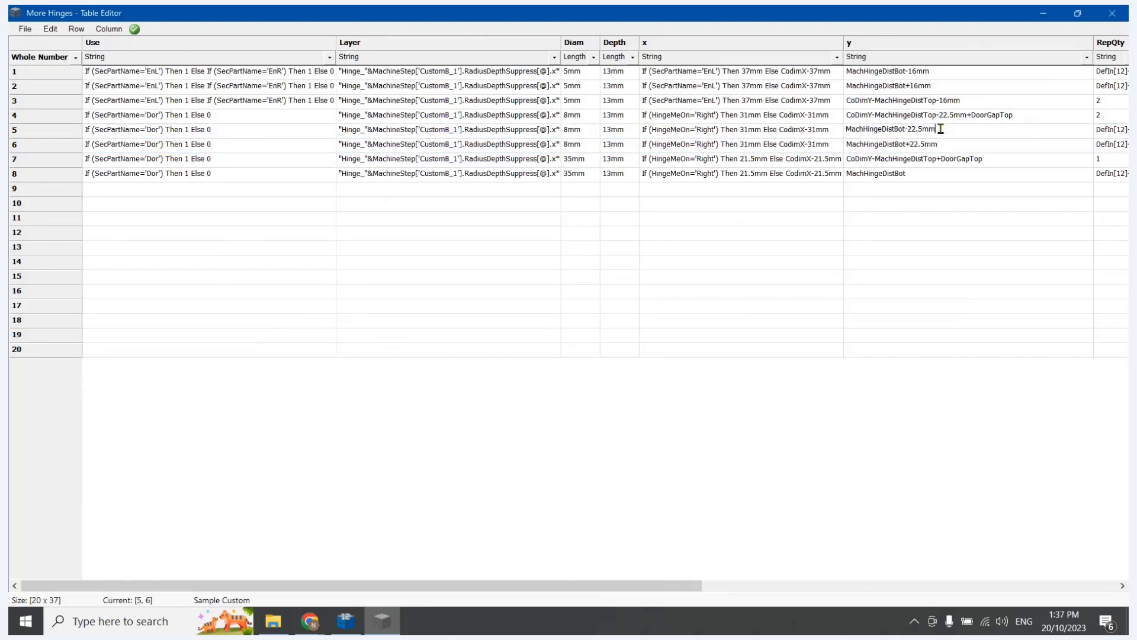
type("-DoorGapBottom")
left_click(966, 145)
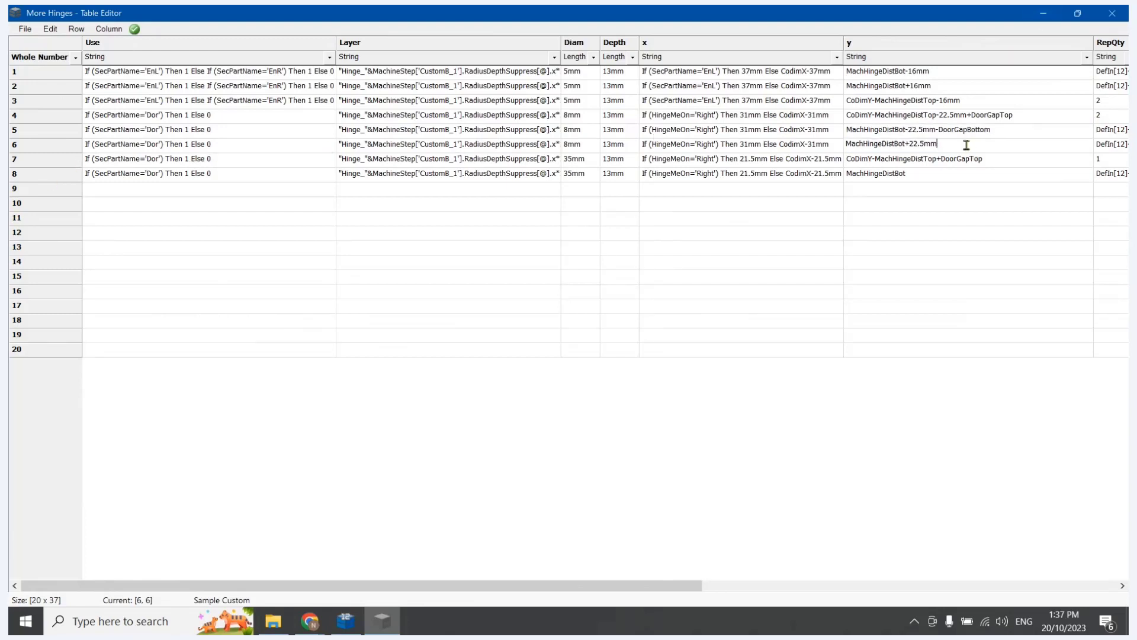
type("-DoorGapBottom")
left_click(931, 173)
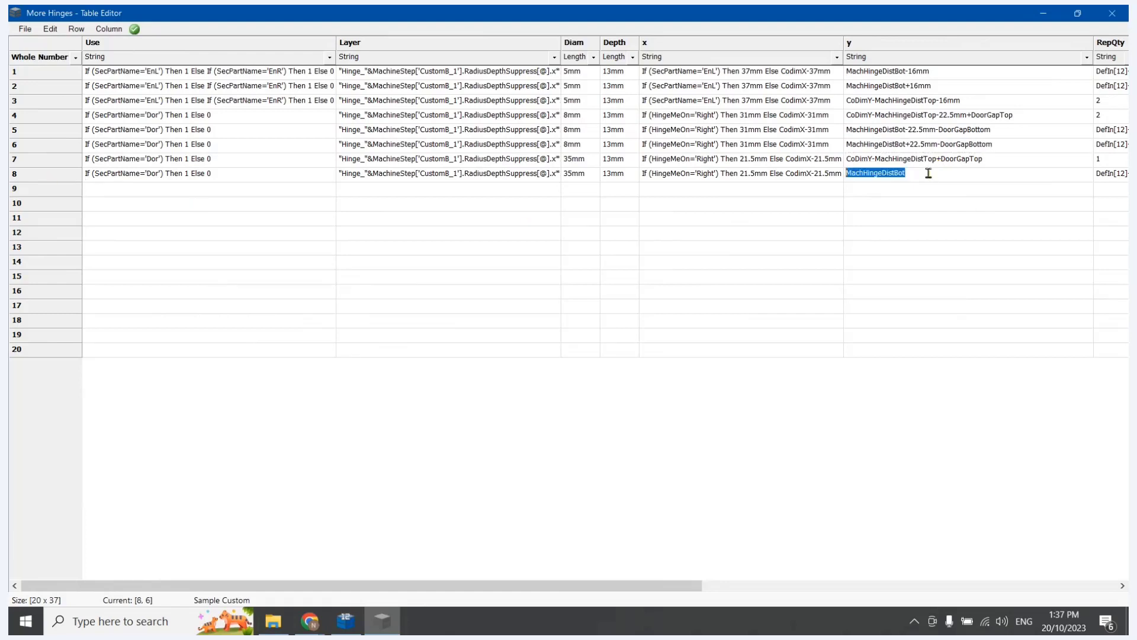
left_click(929, 174)
type("-DoorGapBottom")
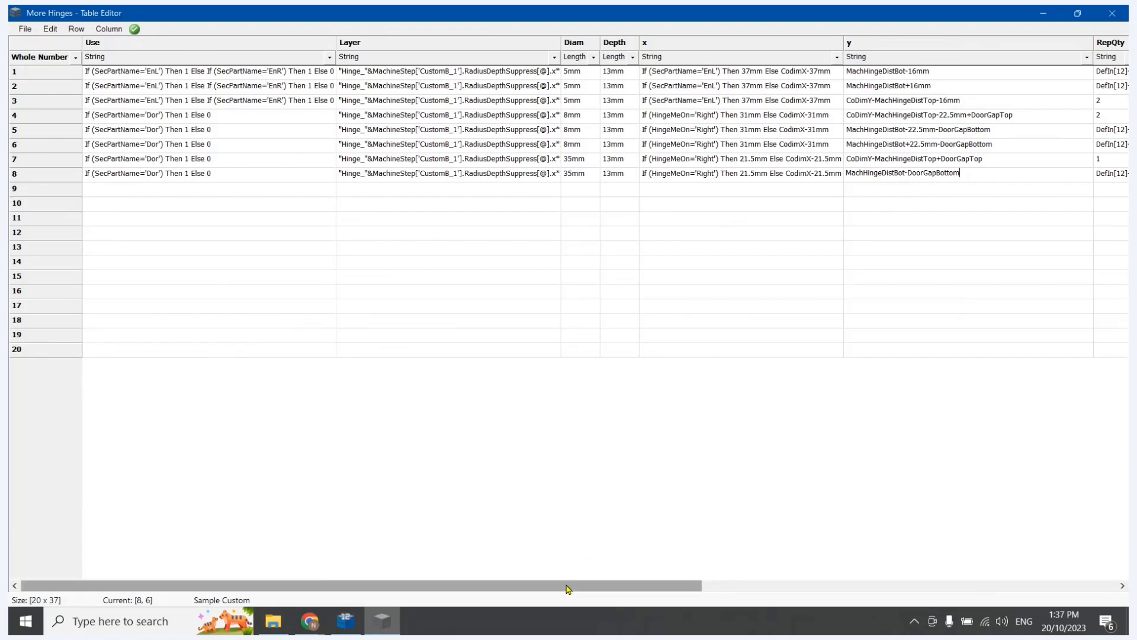
- Widen the Repy column and add an opening parenthesis at the start of row 1's Repy formula
left_click_drag(567, 588, 710, 581)
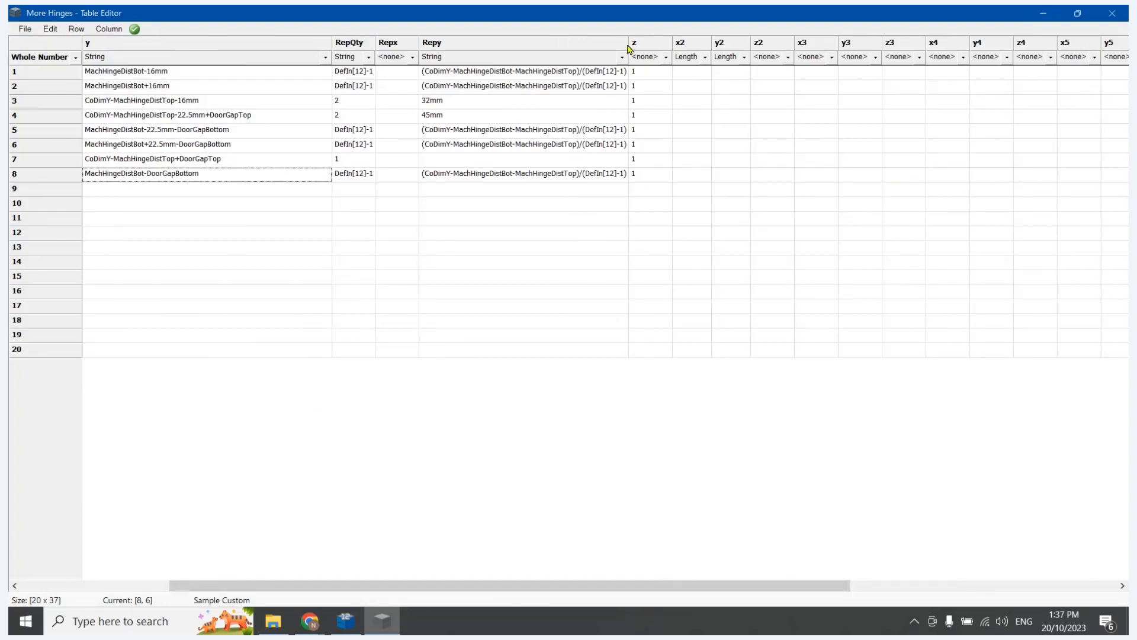
left_click_drag(629, 49, 862, 47)
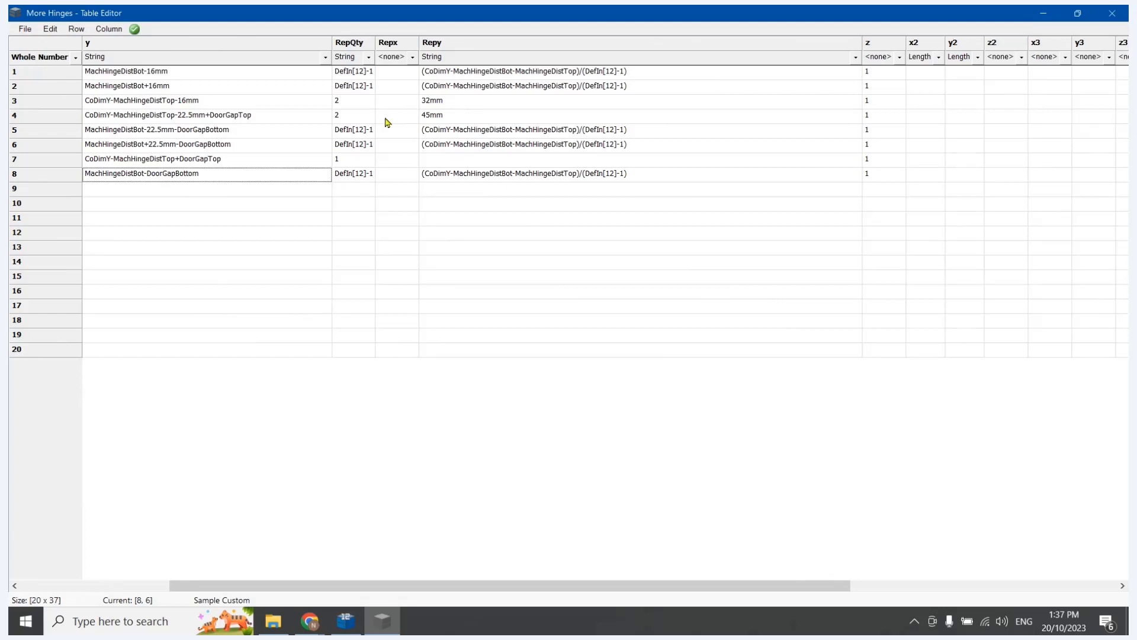
double_click(453, 70)
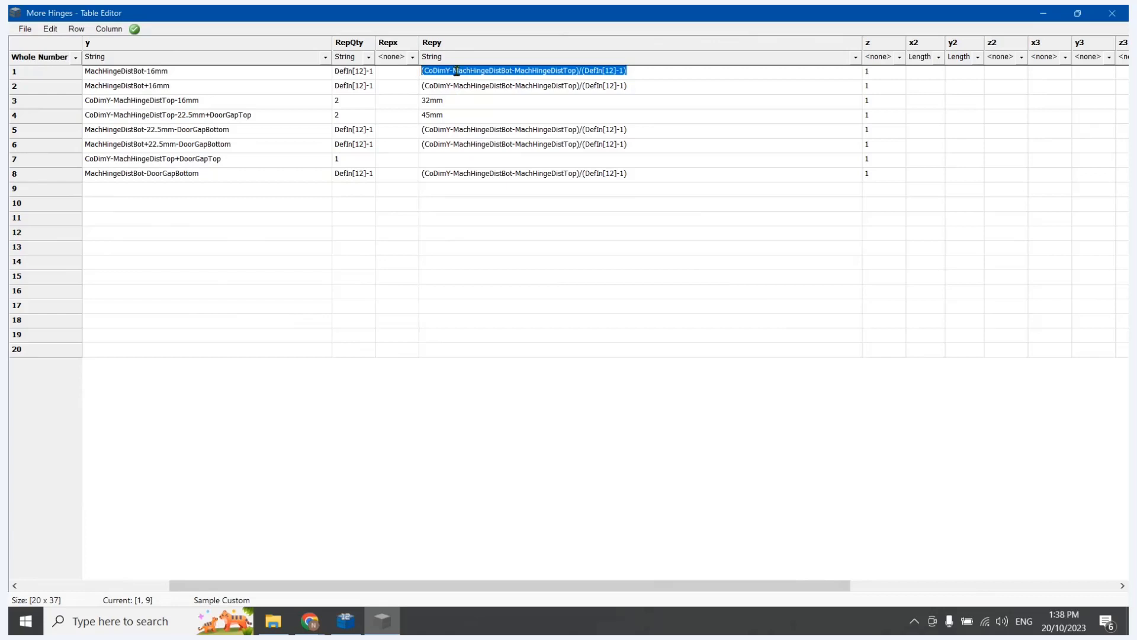
left_click(428, 72)
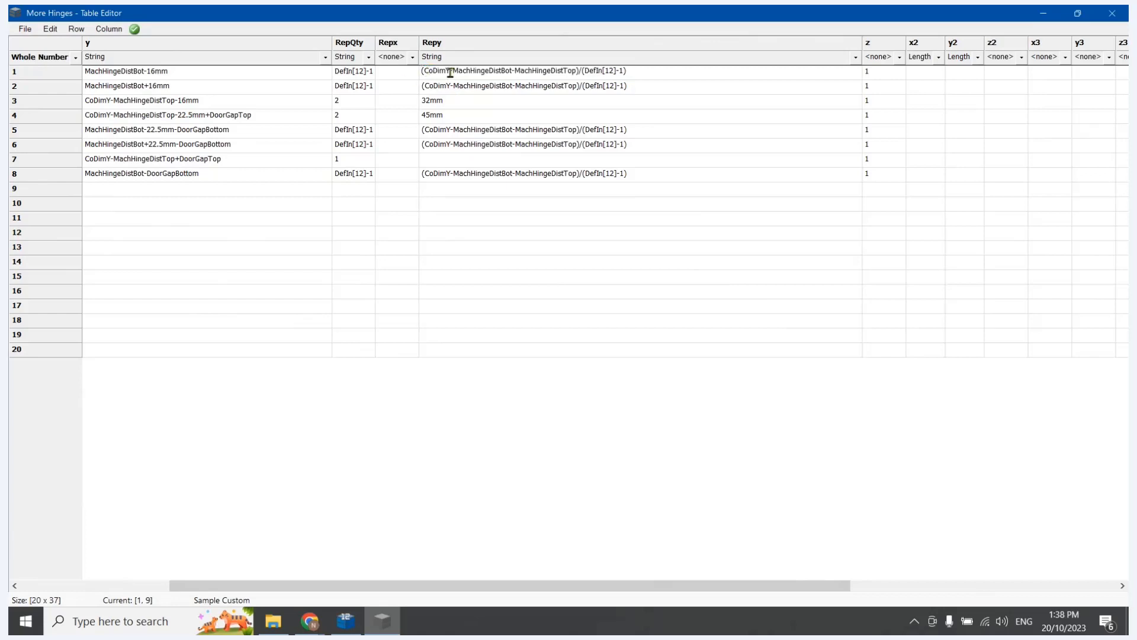
type("(")
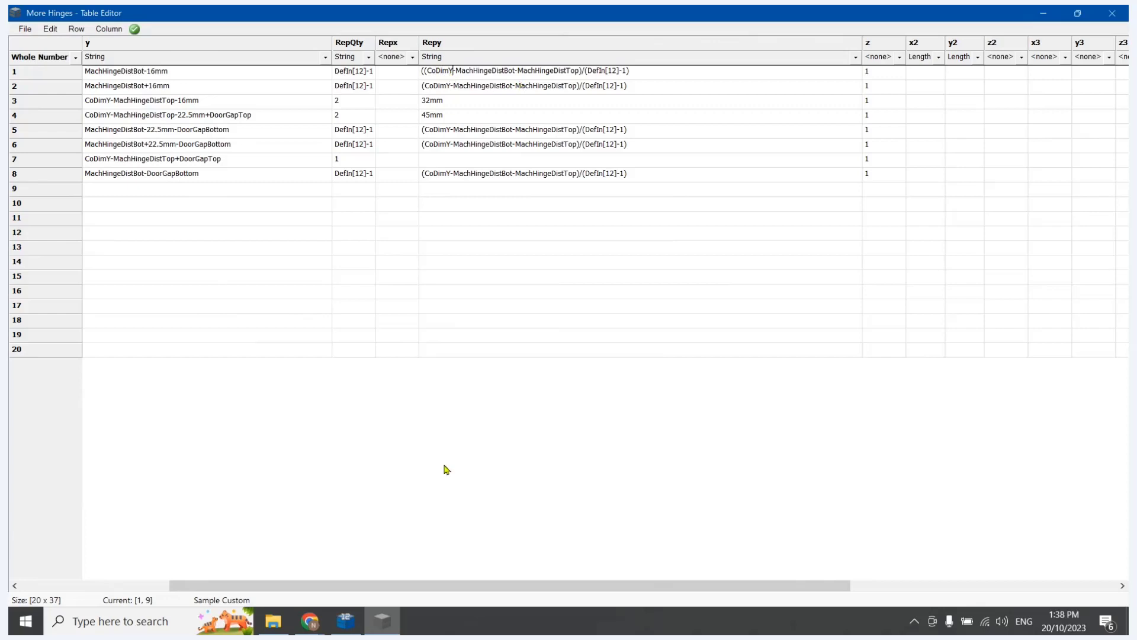
- Switch to CabMaster Designer, examine the reference spacing formula on the Door Gaps page, and return to the table editor
left_click(345, 621)
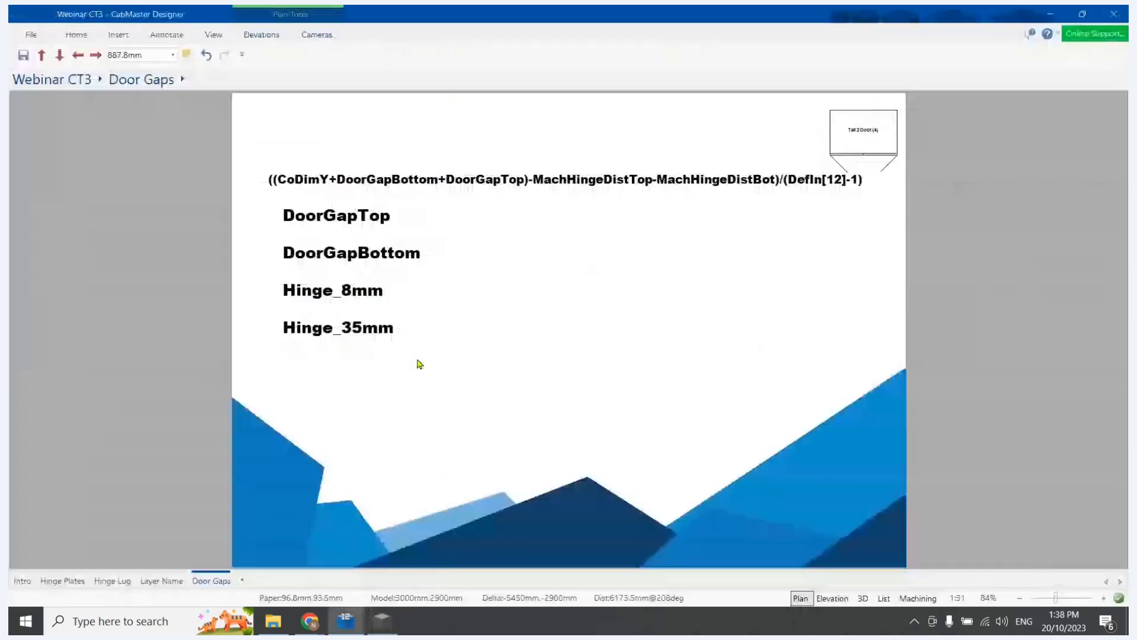
left_click(175, 581)
left_click(207, 583)
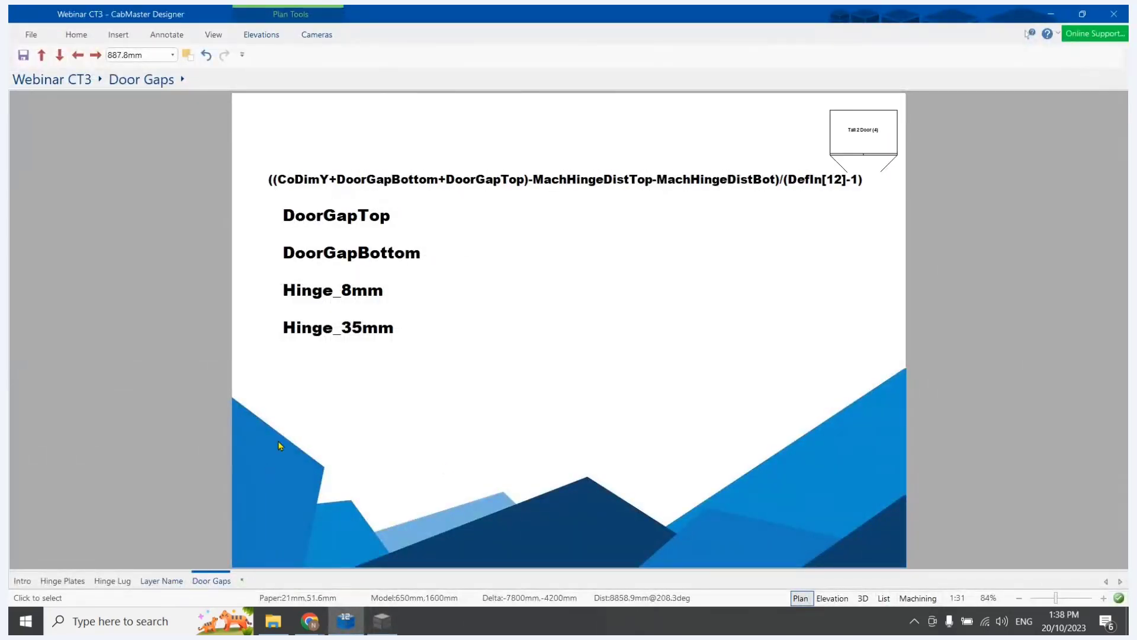
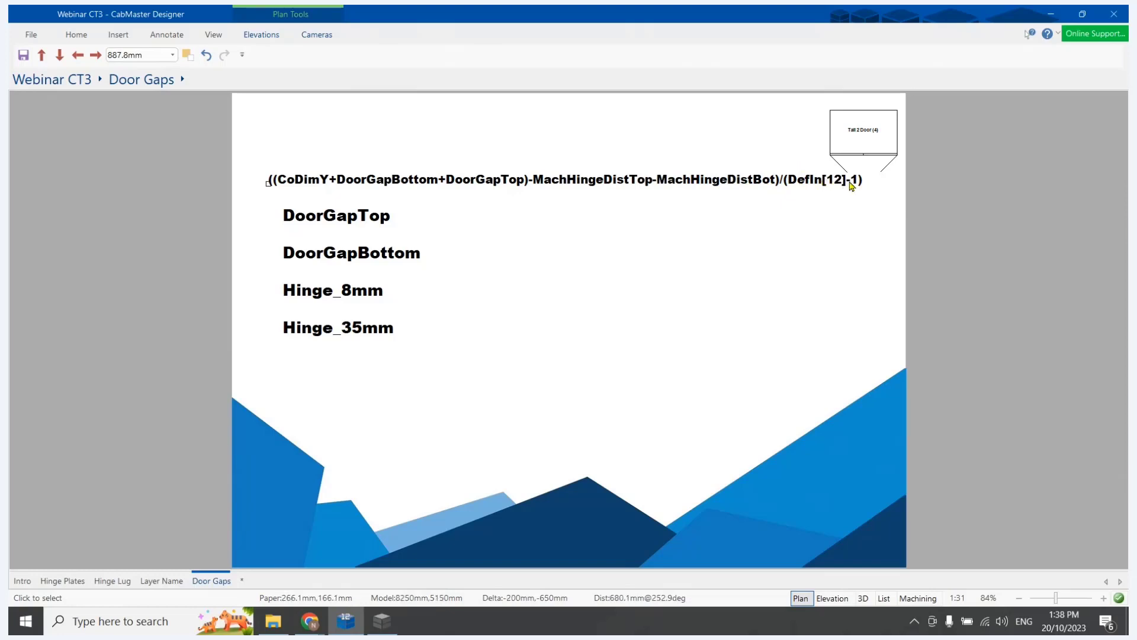
left_click(382, 620)
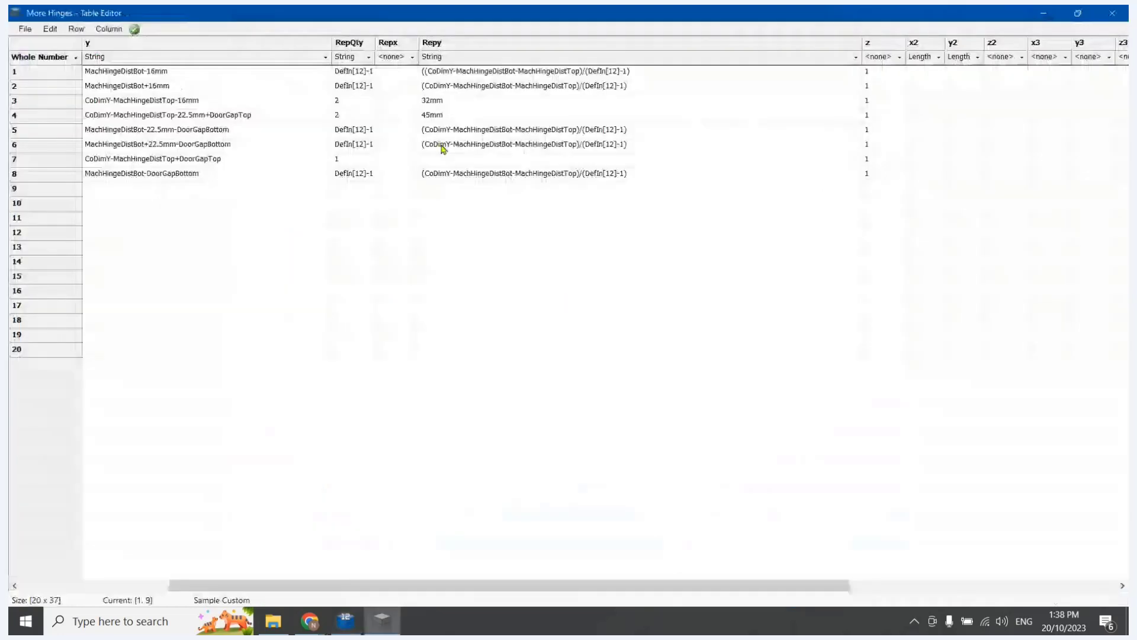
- Insert +DoorGapTop+DoorGapBottom and a closing parenthesis after CoDimY in row 1's Repy formula
left_click(454, 73)
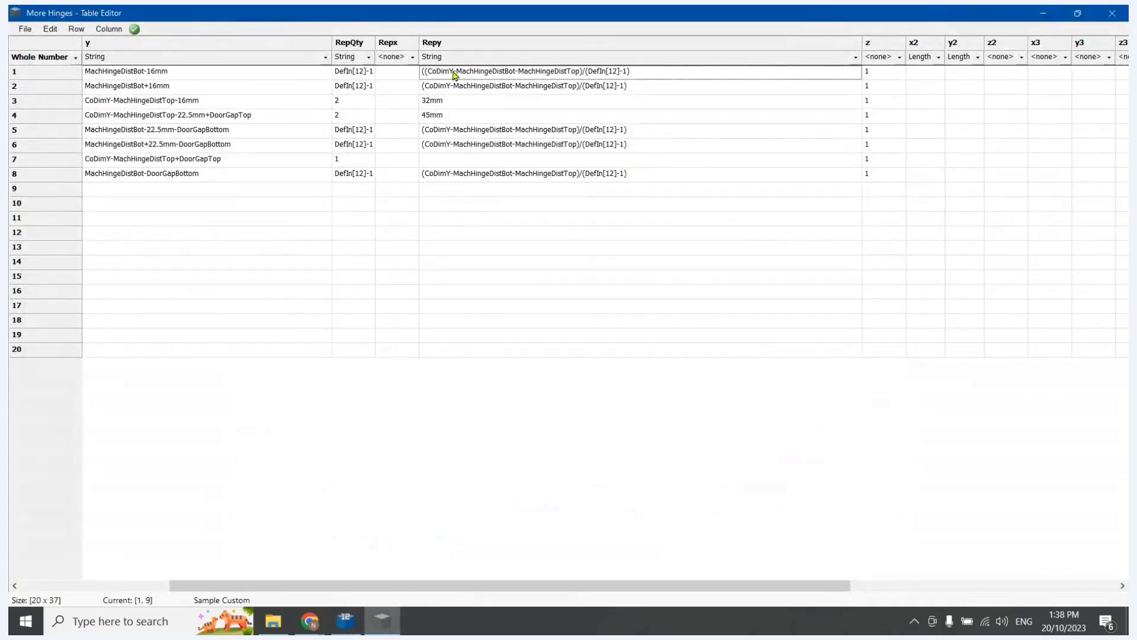
left_click(454, 72)
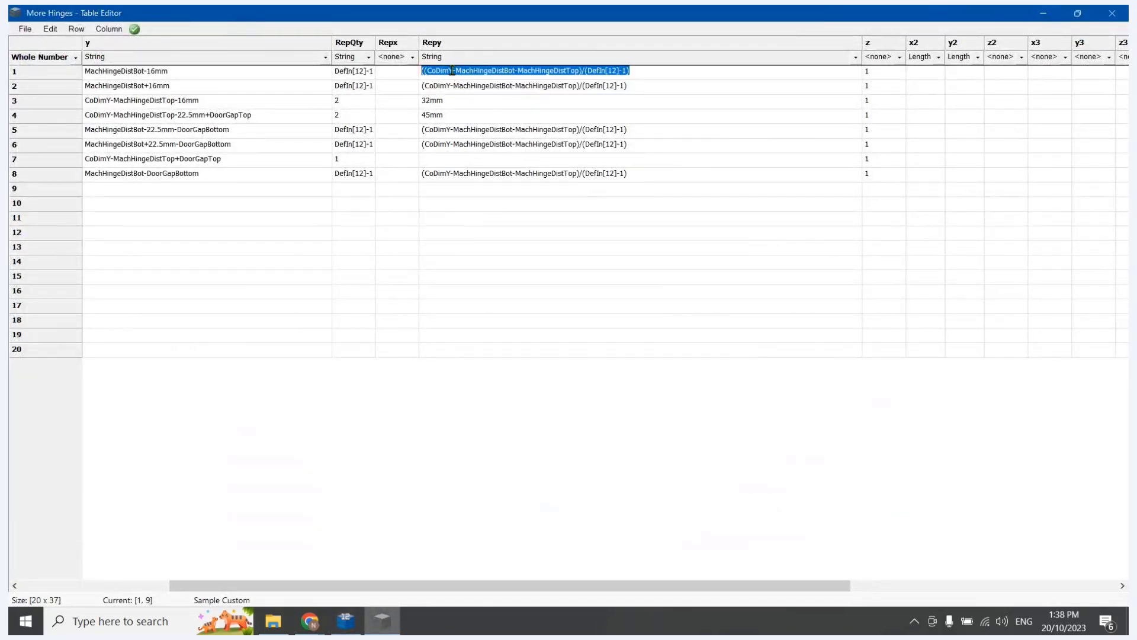
left_click(453, 72)
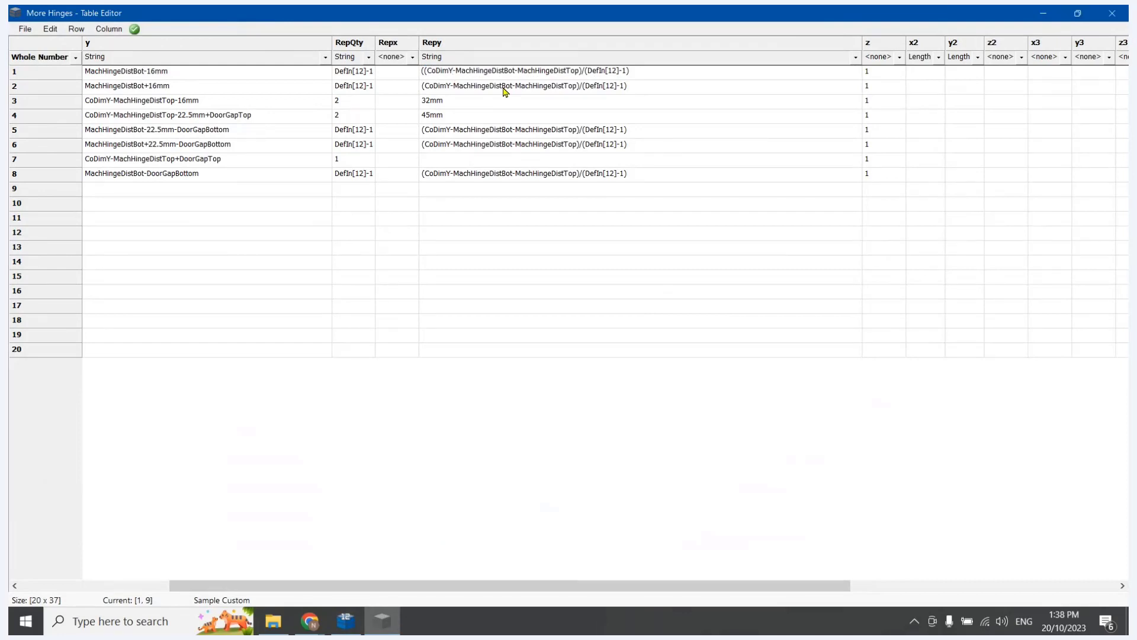
type("+DoorG")
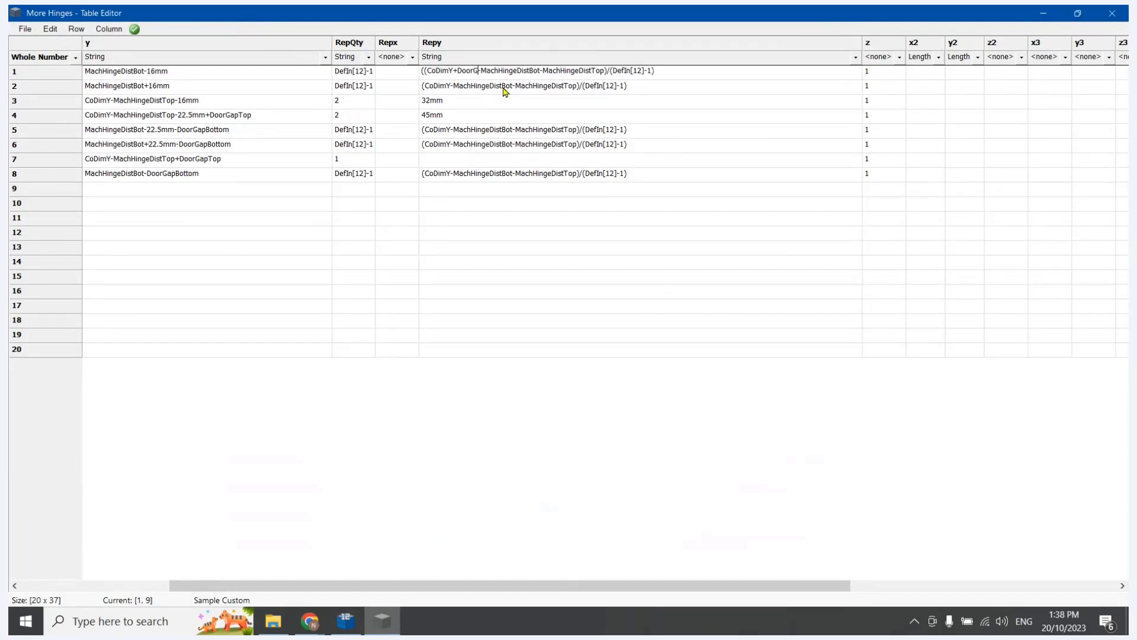
type("apTop")
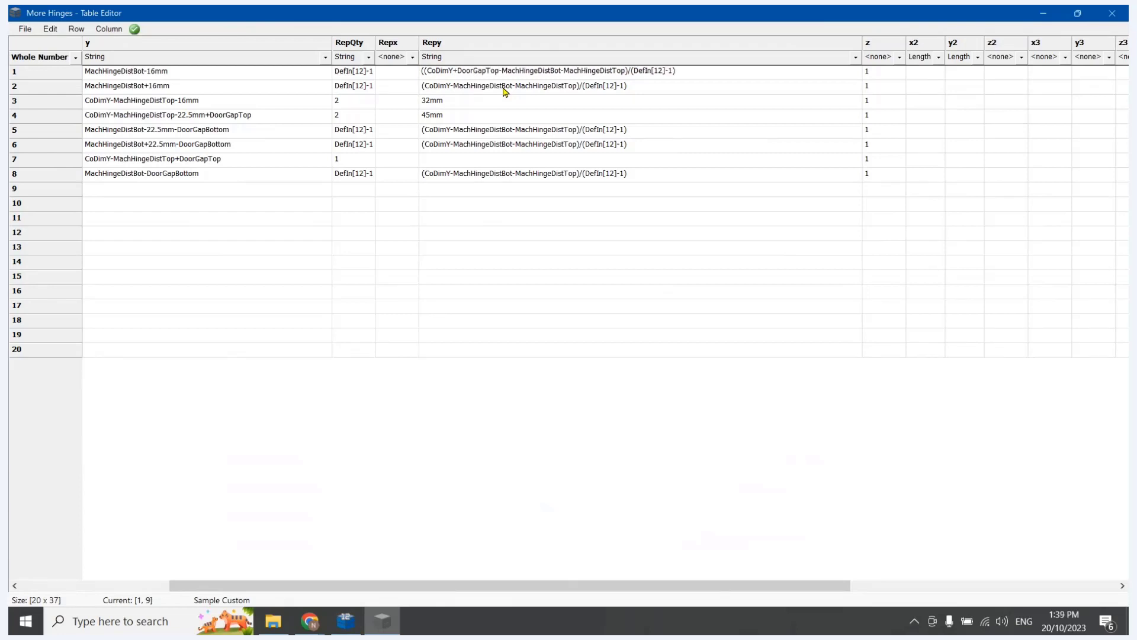
type("+DoorG")
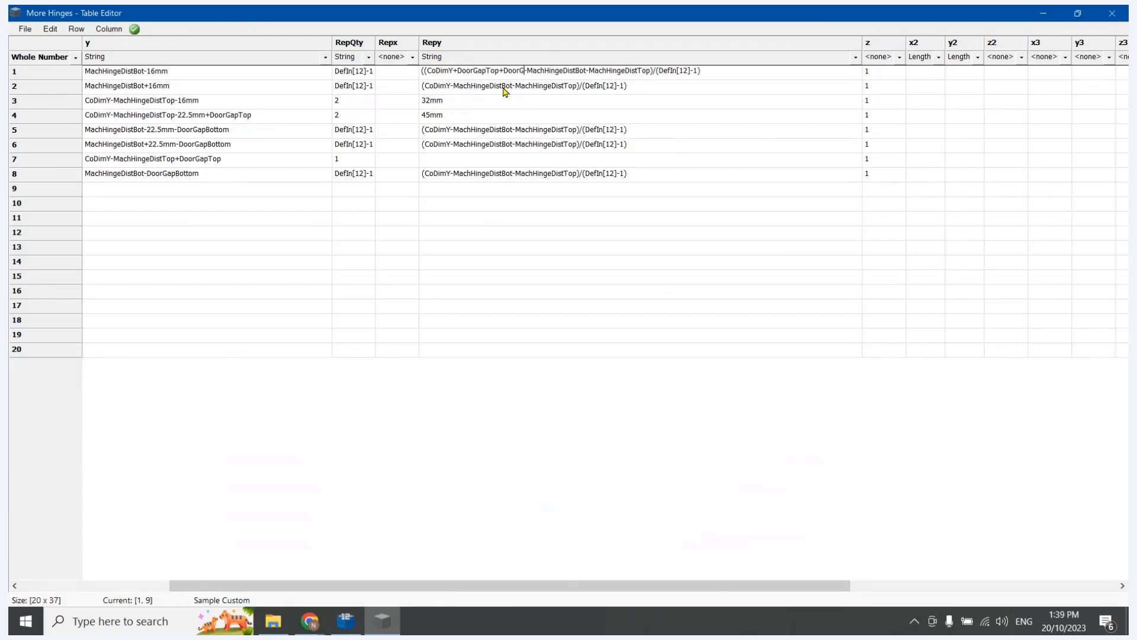
type("apBottom")
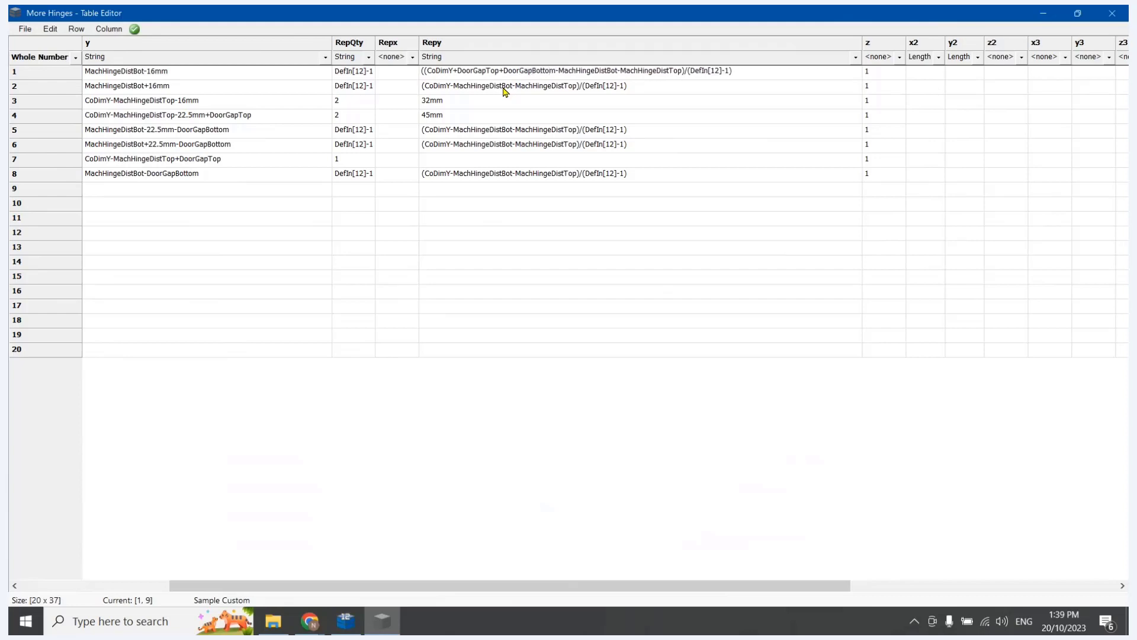
type(")")
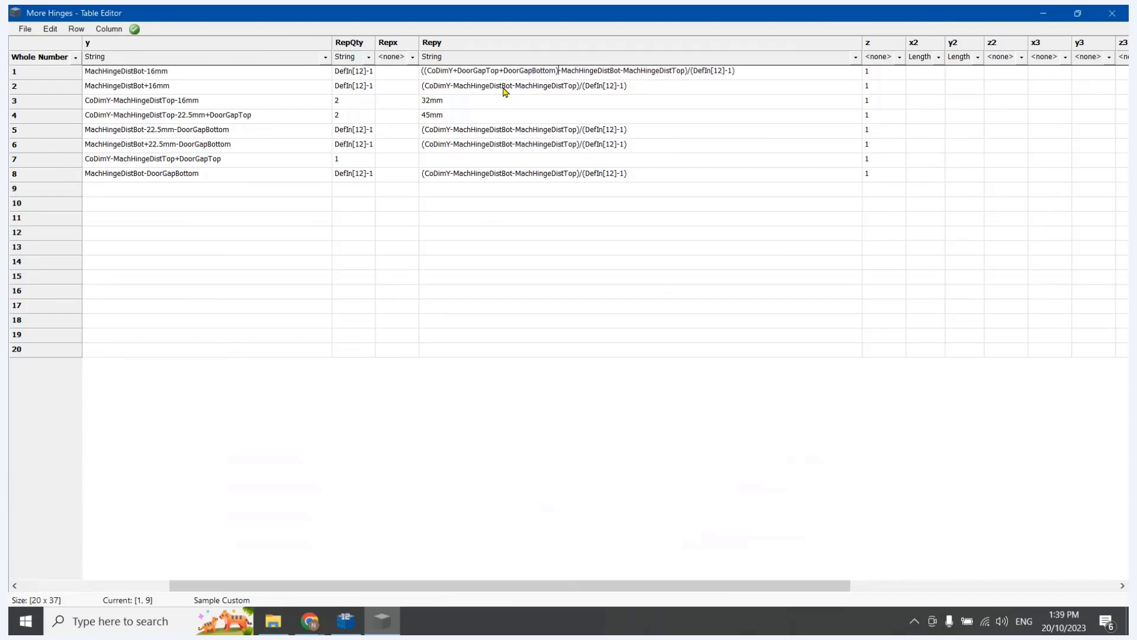
left_click(511, 245)
- Copy row 1's Repy formula into the Repy cells of rows 2, 5, 6 and 8
left_click(521, 70)
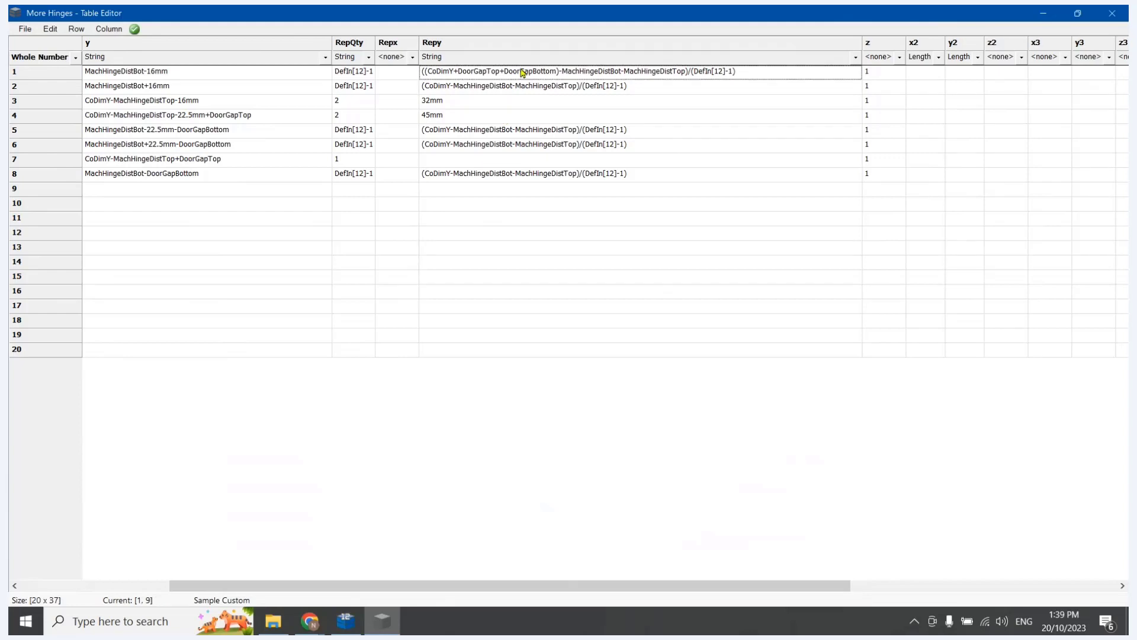
left_click(521, 70)
key("ctrl+c")
left_click(515, 88)
left_click(515, 86)
key("ctrl+v")
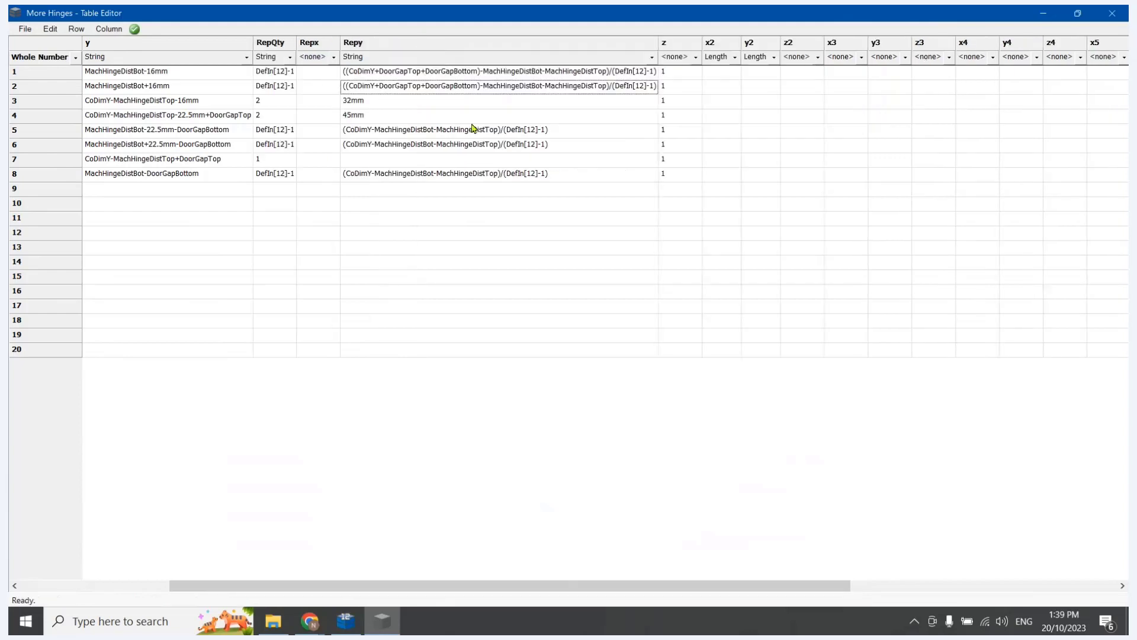
left_click(448, 132)
key("ctrl+v")
left_click(431, 146)
key("ctrl+v")
left_click(425, 174)
key("ctrl+v")
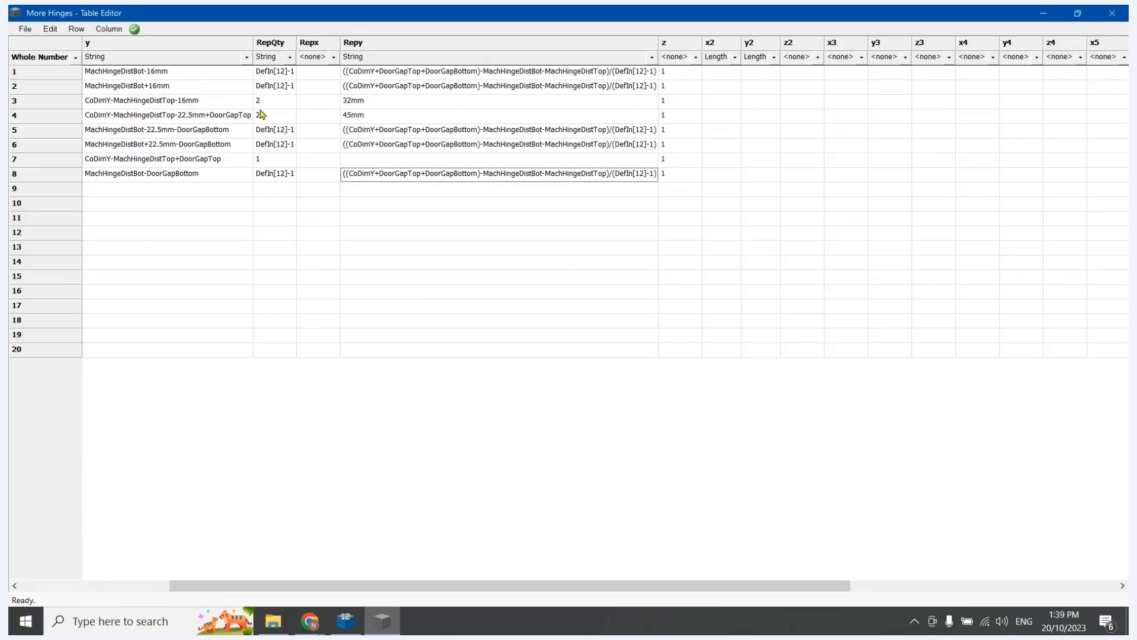
- Save the More Hinges table, close the table editor, and re-import and recalculate all cabinets
left_click(25, 28)
left_click(39, 72)
left_click(1112, 13)
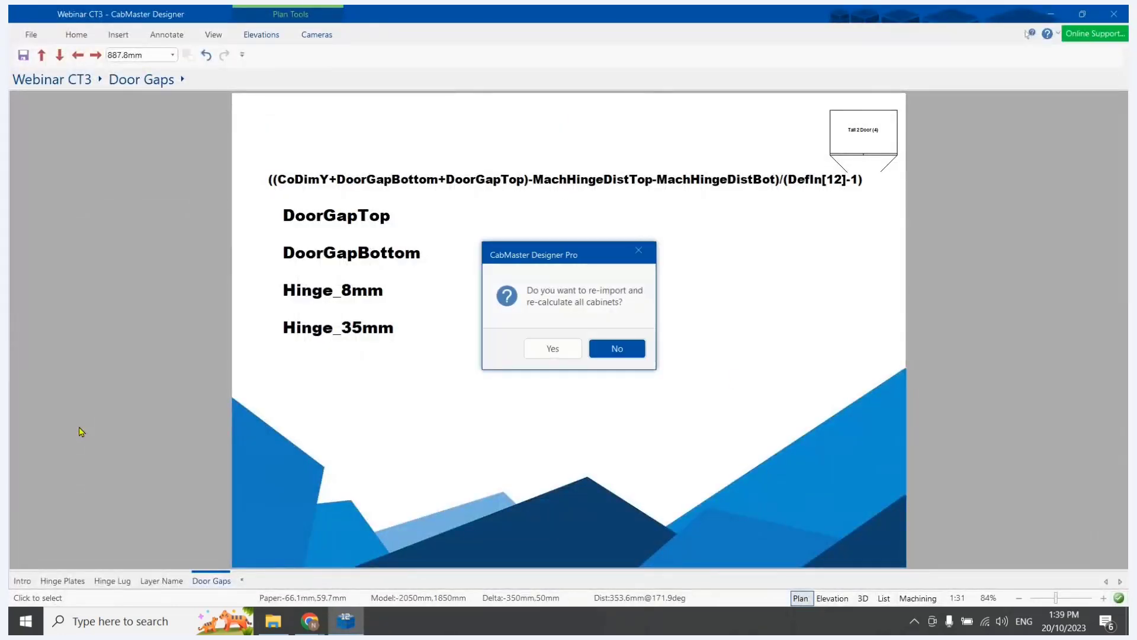
key("y")
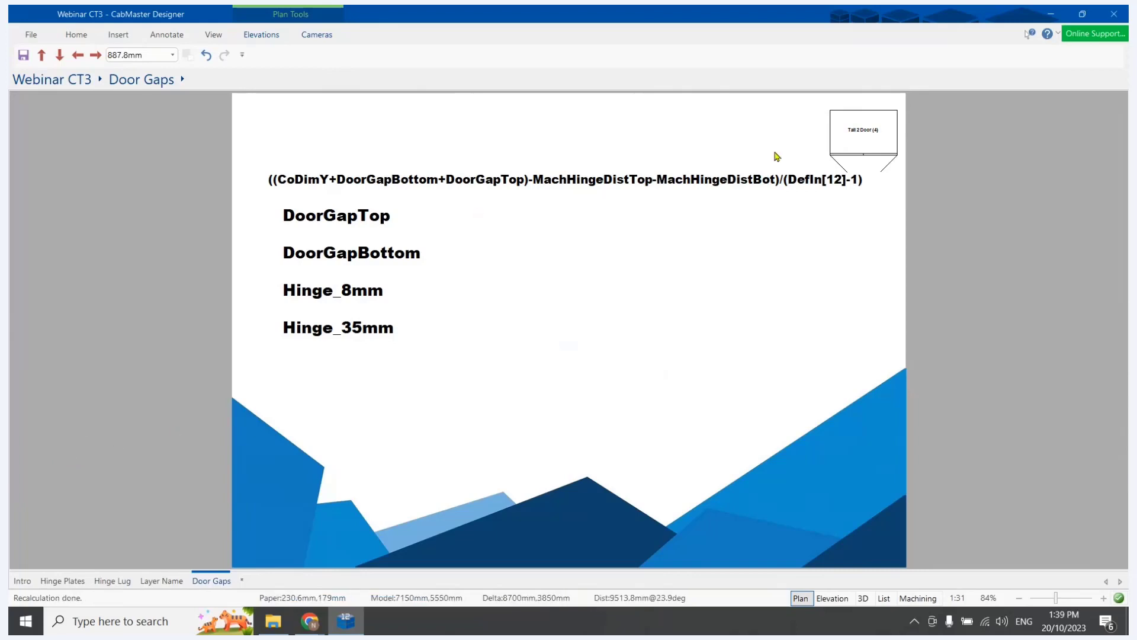
- Open the Tall 2 Door (4) cabinet and examine its general dimensions and the hinge positions in the 3D view
double_click(863, 131)
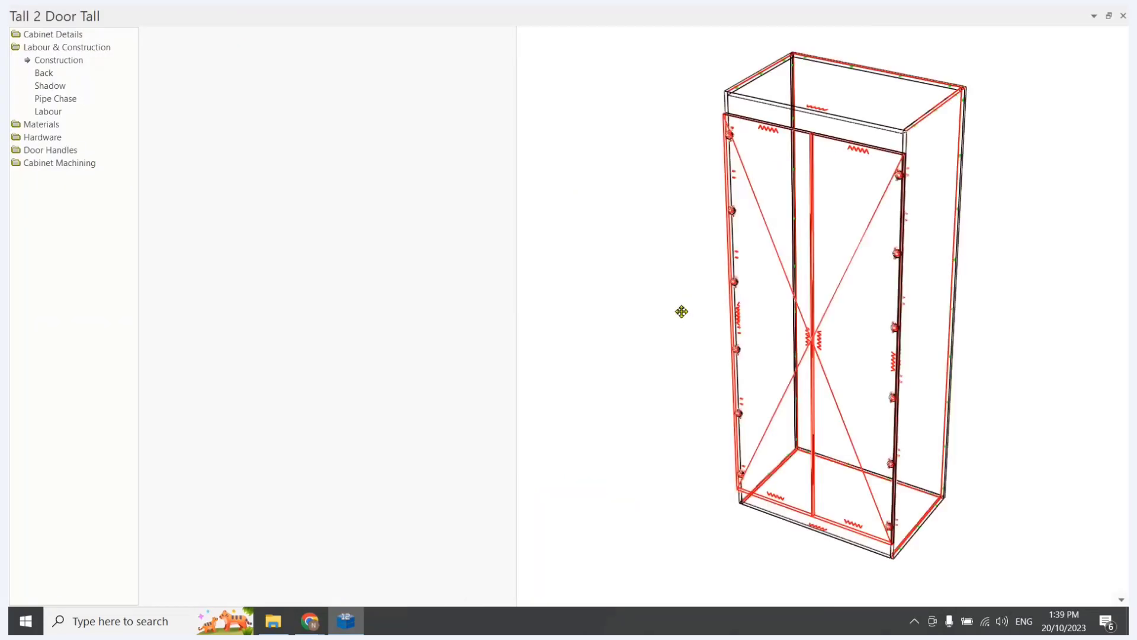
left_click_drag(706, 355, 659, 327)
left_click(63, 34)
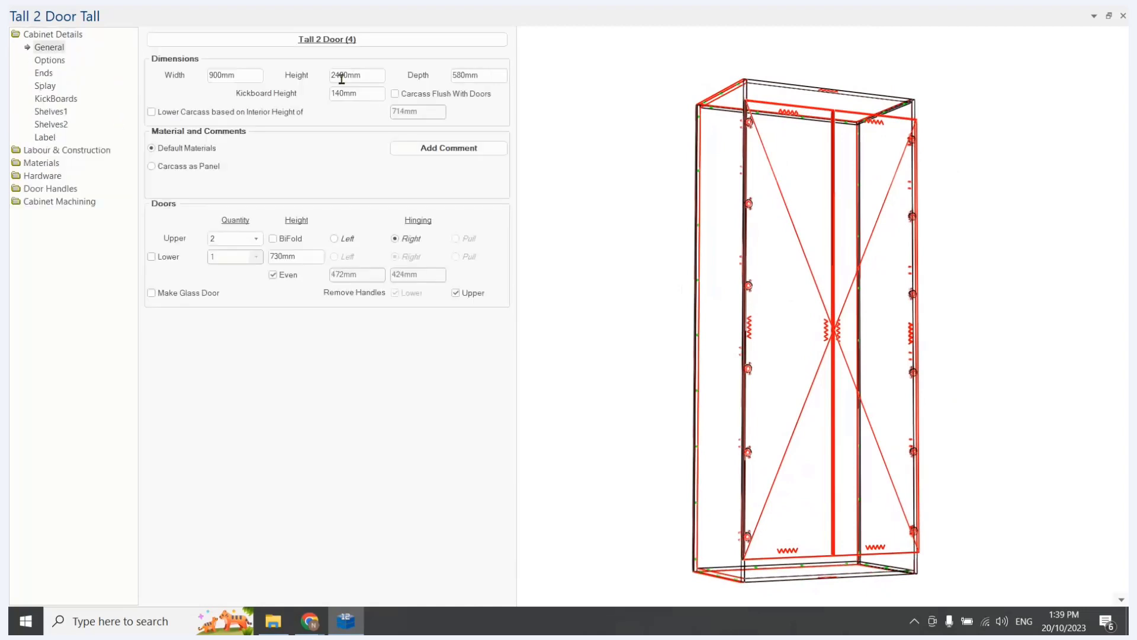
left_click_drag(891, 457, 808, 375)
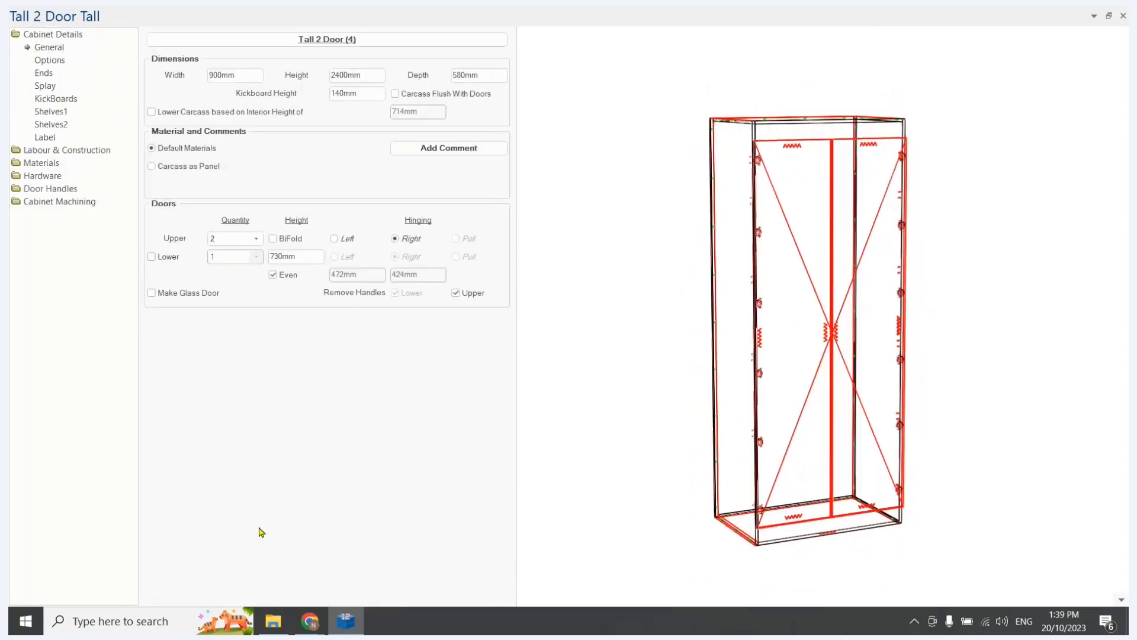
- Reopen More Hinges.qlt from the Custom machining folder in a maximized table editor and widen the y column
left_click(273, 621)
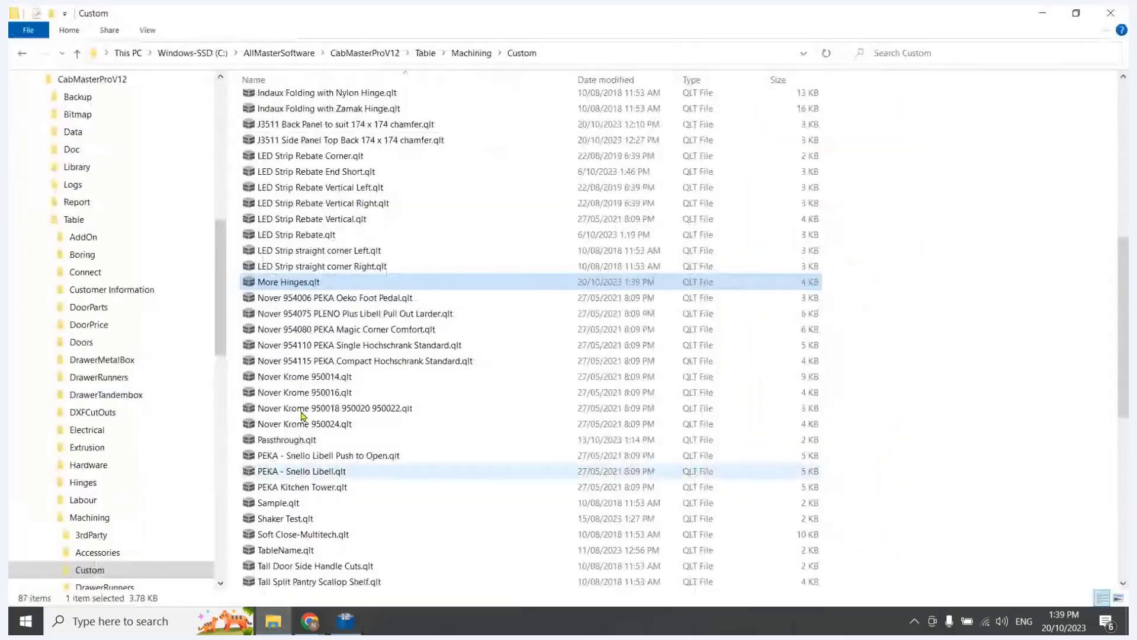
double_click(302, 283)
left_click(730, 125)
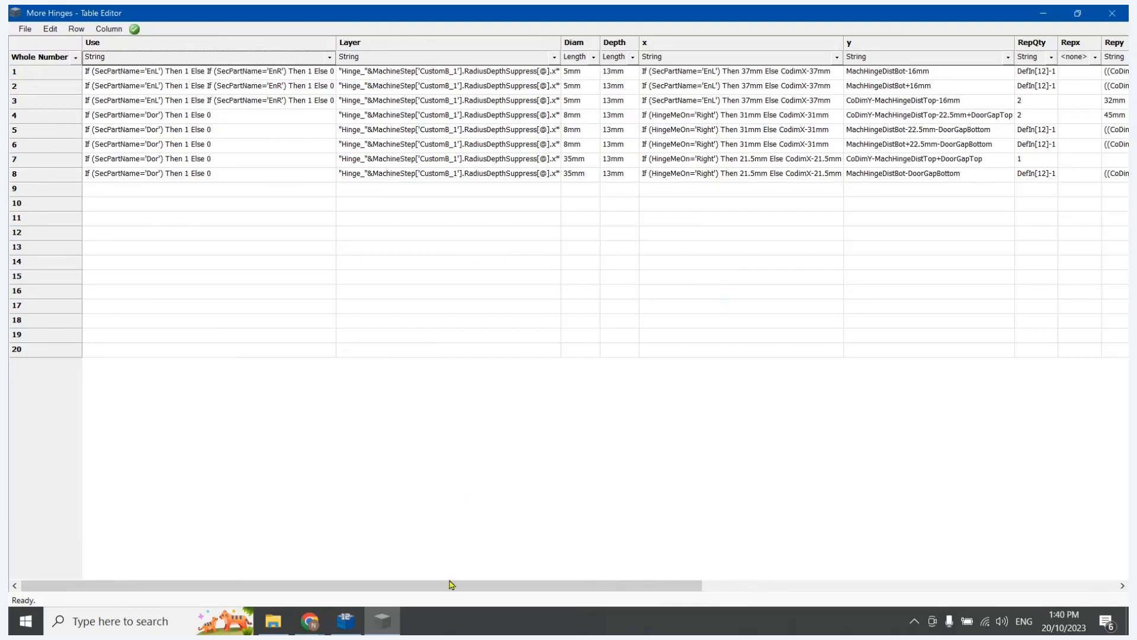
left_click_drag(452, 585, 512, 588)
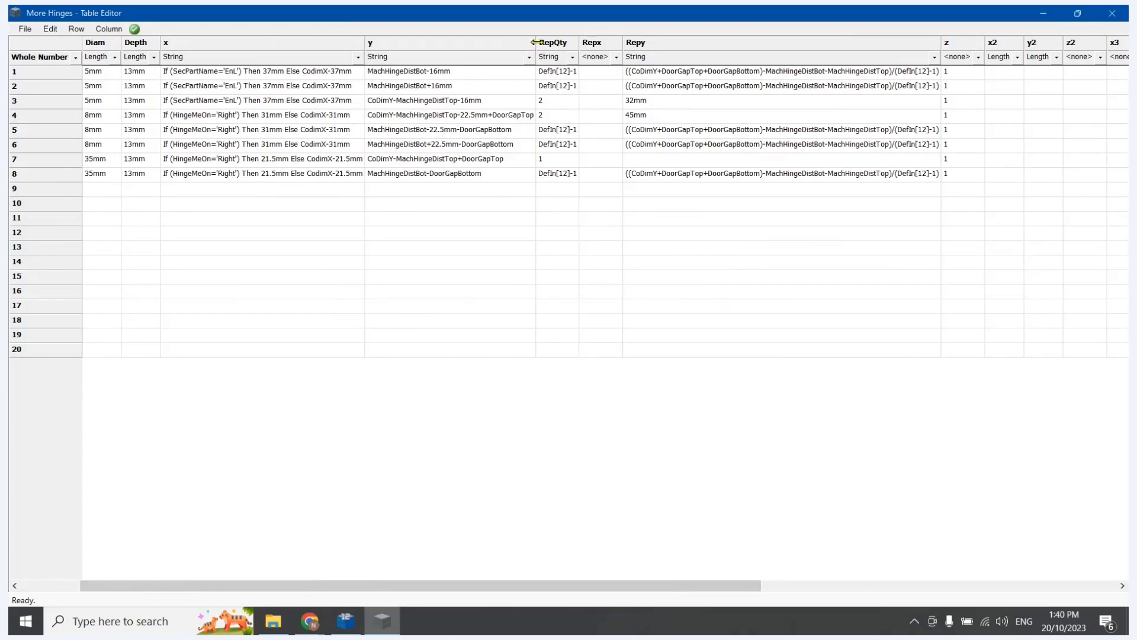
left_click_drag(536, 42, 650, 46)
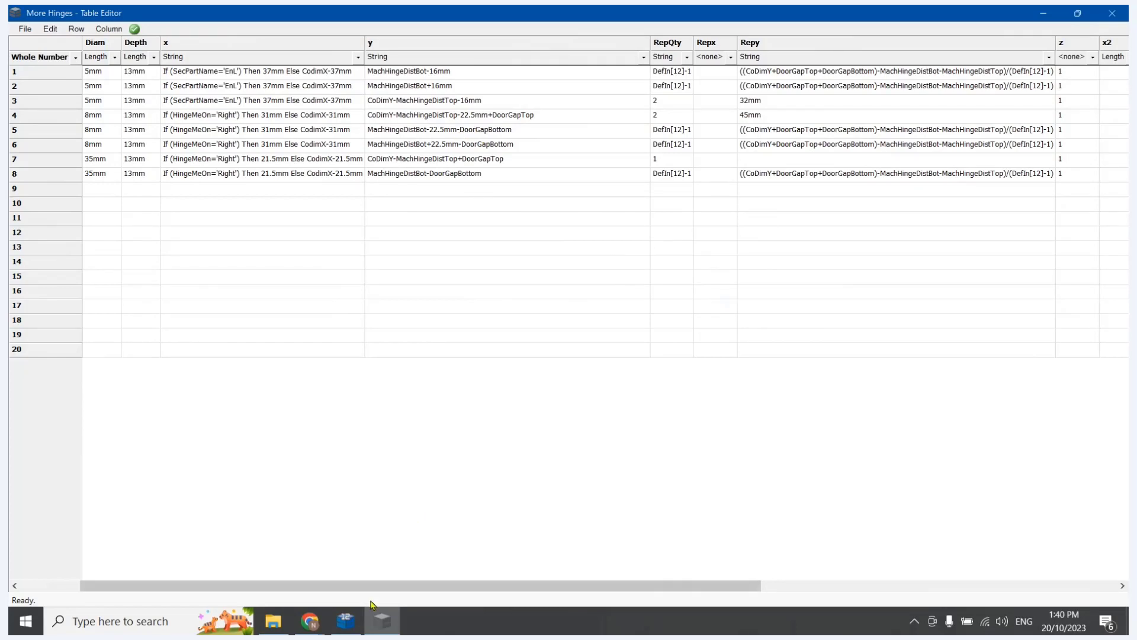
- Switch to CabMaster Designer to examine the tall cabinet's hinge holes in 3D, and return to the table editor
left_click(345, 621)
left_click_drag(627, 454, 794, 428)
key("alt+Tab")
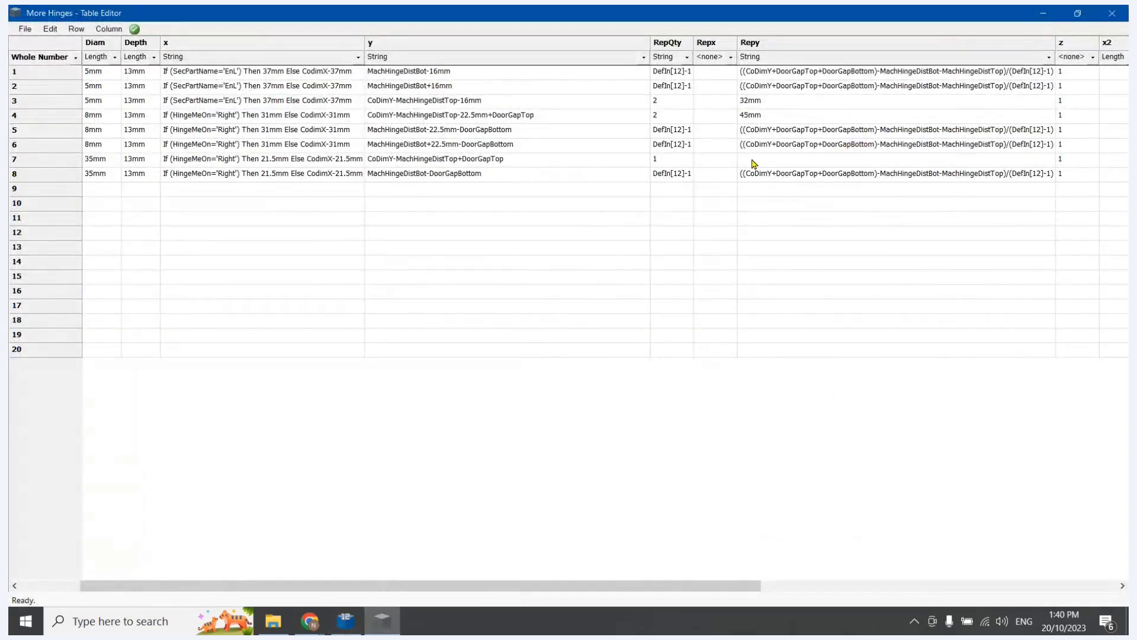
- Remove the door gap terms and their extra parentheses from row 1, leaving (CoDimY-MachHingeDistBot-MachHingeDistTop)/(DefIn[12]-1) in Repy
left_click(775, 71)
left_click_drag(745, 71, 776, 75)
left_click(744, 71)
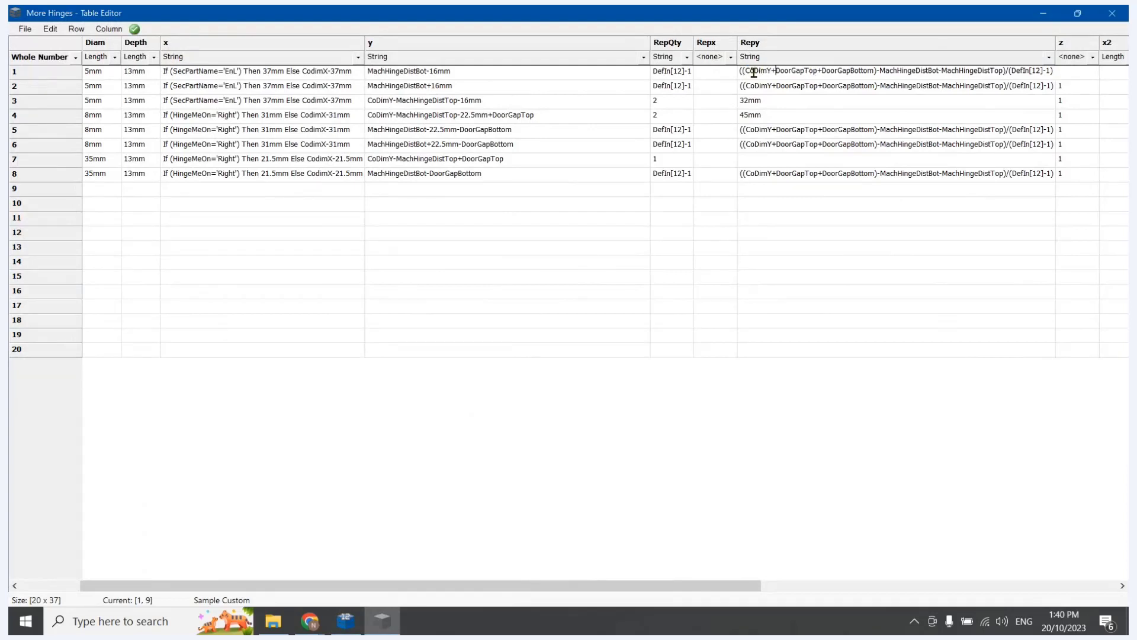
key("BackSpace")
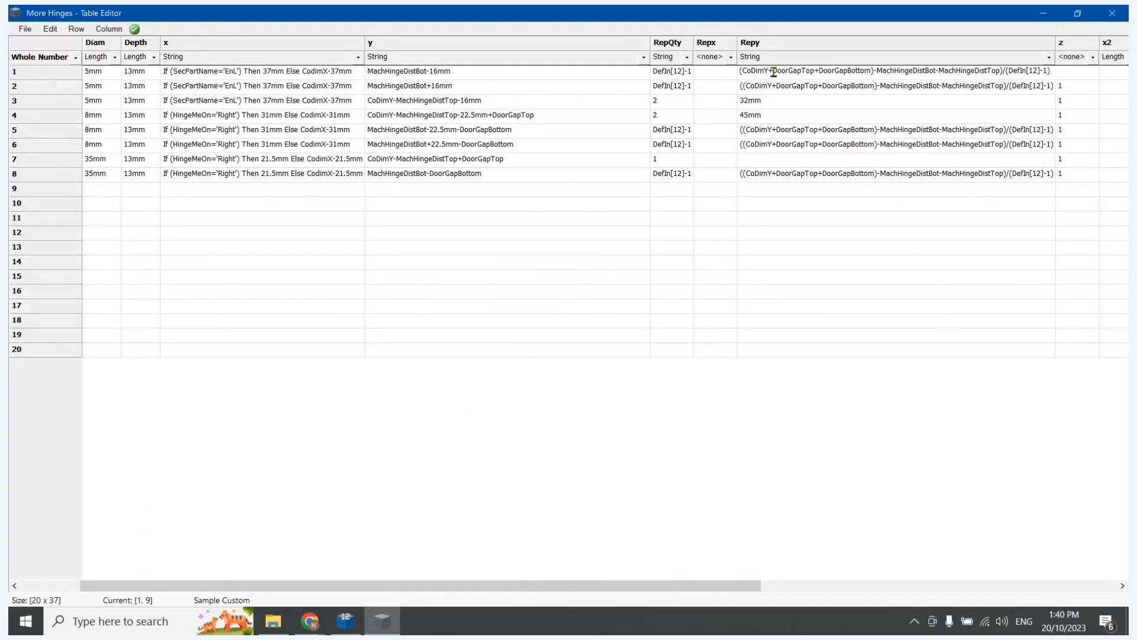
left_click_drag(768, 71, 877, 71)
key("BackSpace")
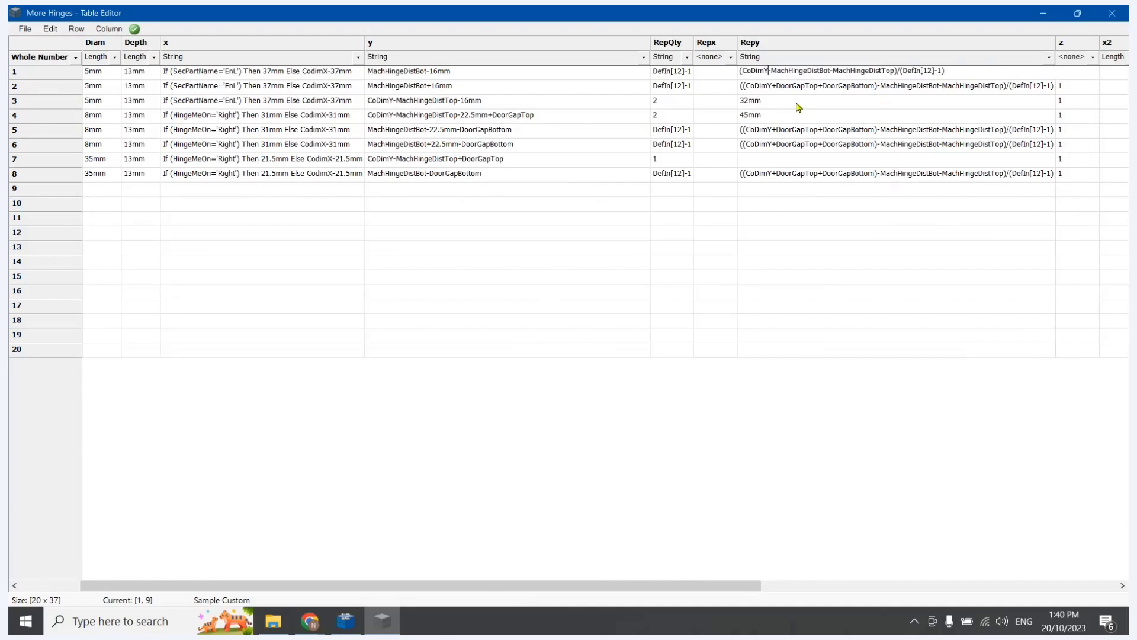
- Copy row 1's Repy formula, (CoDimY-MachHingeDistBot-MachHingeDistTop)/(DefIn[12]-1), into row 2's Repy cell
left_click(782, 86)
left_click(778, 74)
key("ctrl+c")
left_click(782, 86)
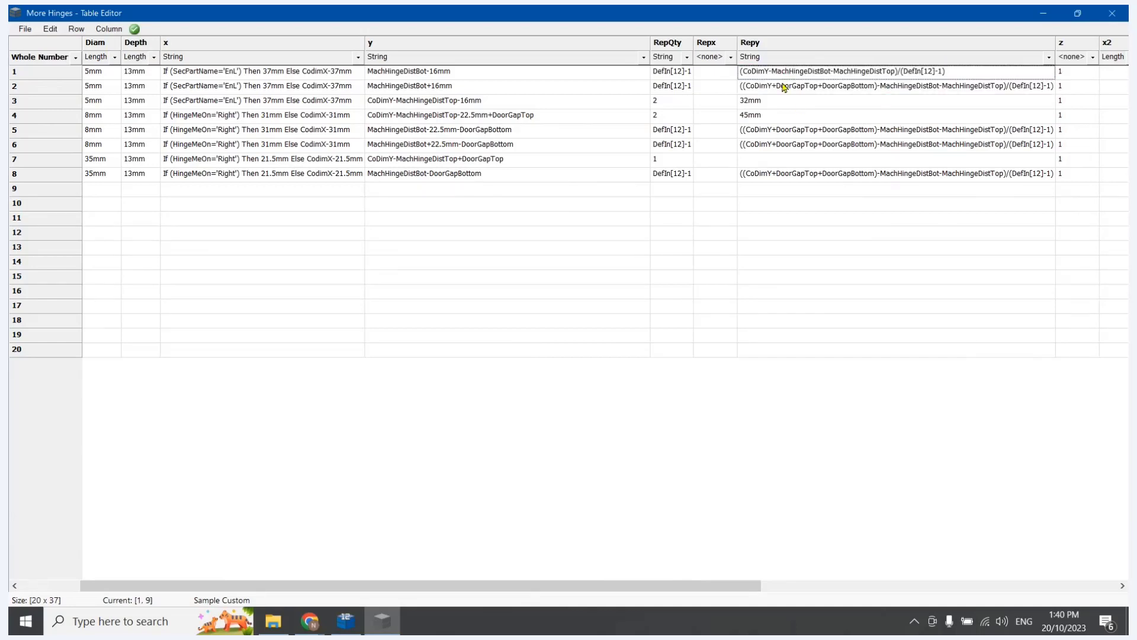
key("ctrl+v")
left_click(775, 208)
- Save and close the More Hinges table, and re-import and re-calculate all cabinets
left_click(25, 29)
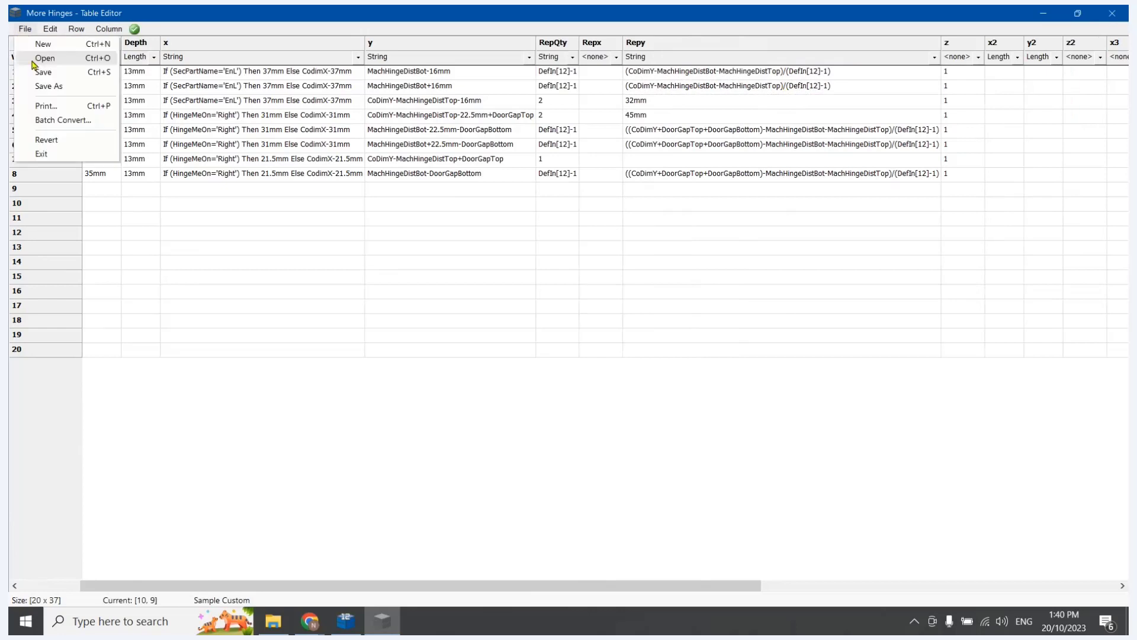
left_click(36, 69)
left_click(1111, 13)
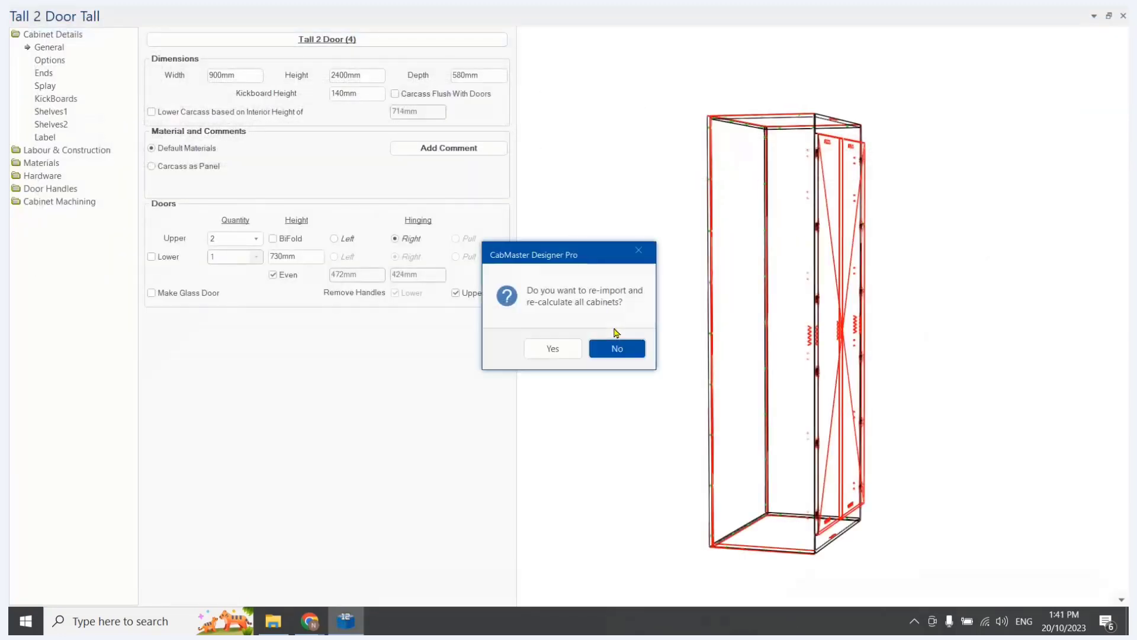
key("Left")
key("Return")
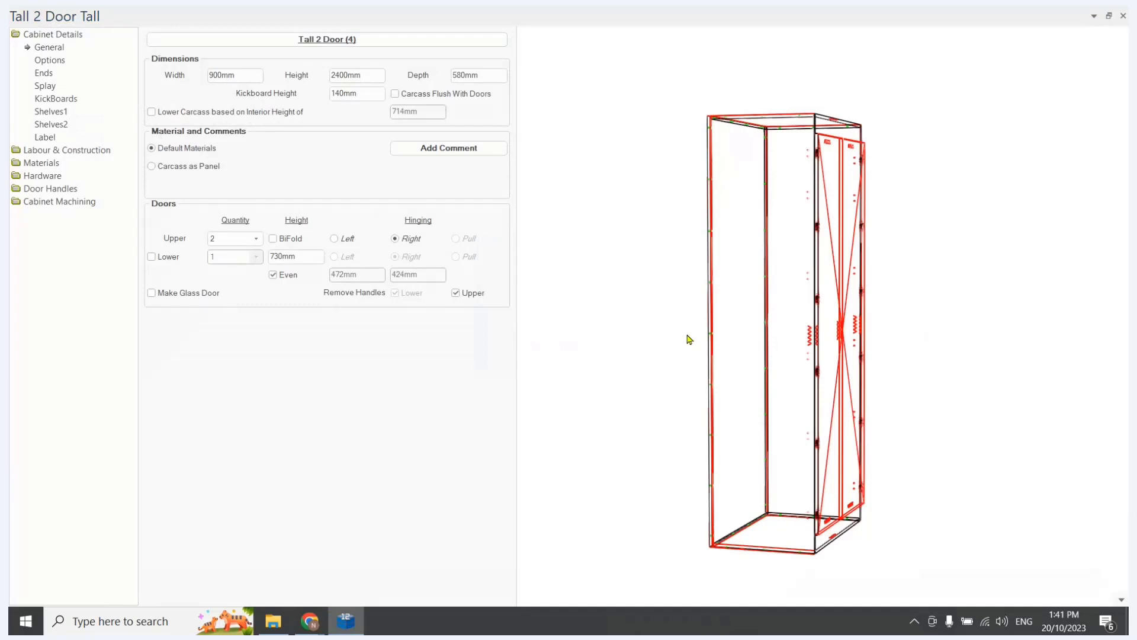
left_click_drag(691, 364, 695, 403)
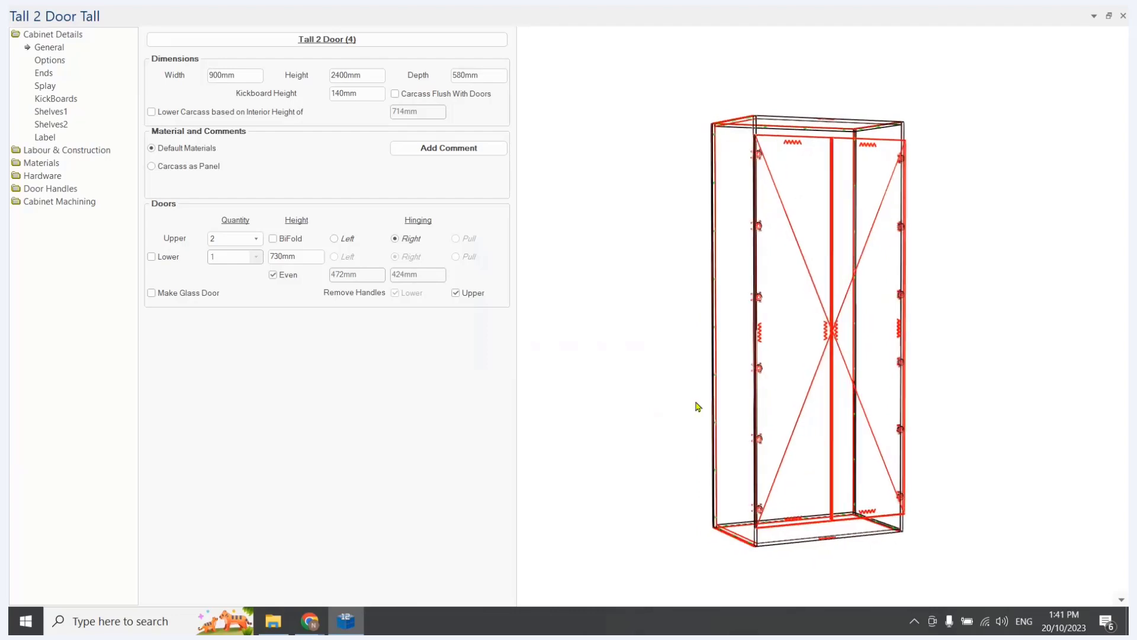
- Reopen More Hinges.qlt in a maximized table editor, examine its y and Repy formulas, and close it
left_click(277, 626)
double_click(304, 283)
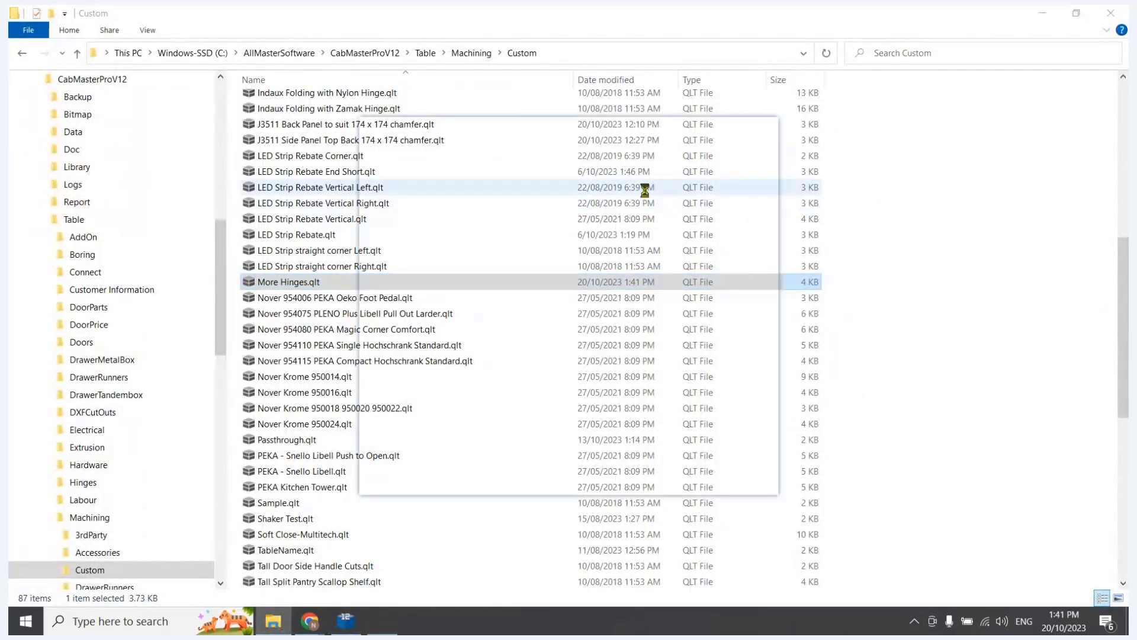
left_click(726, 125)
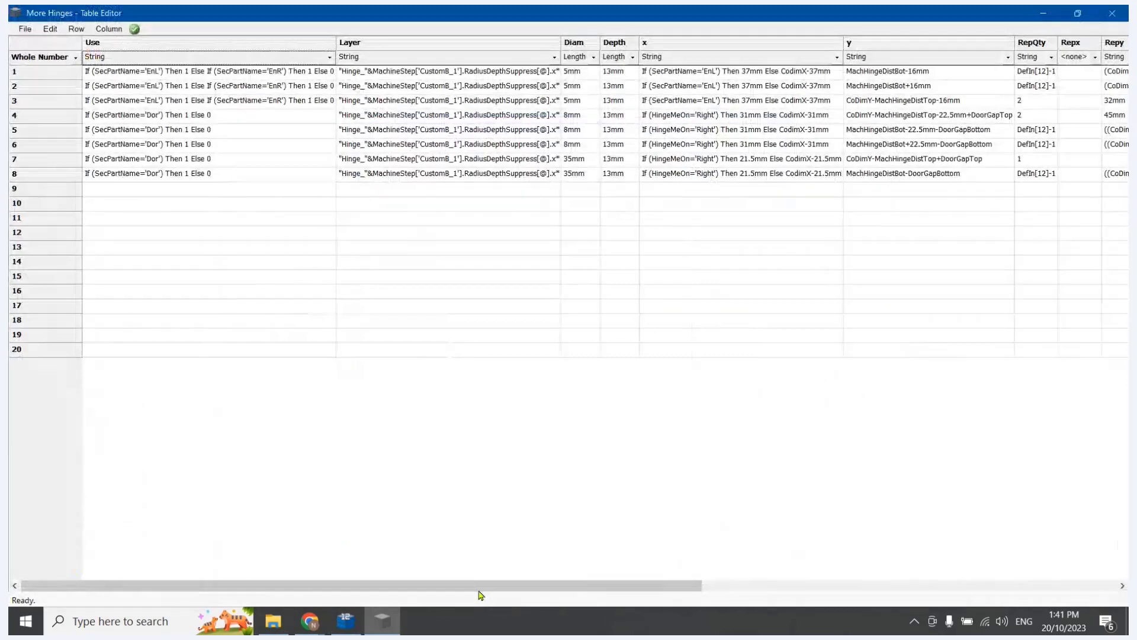
left_click_drag(501, 585, 607, 569)
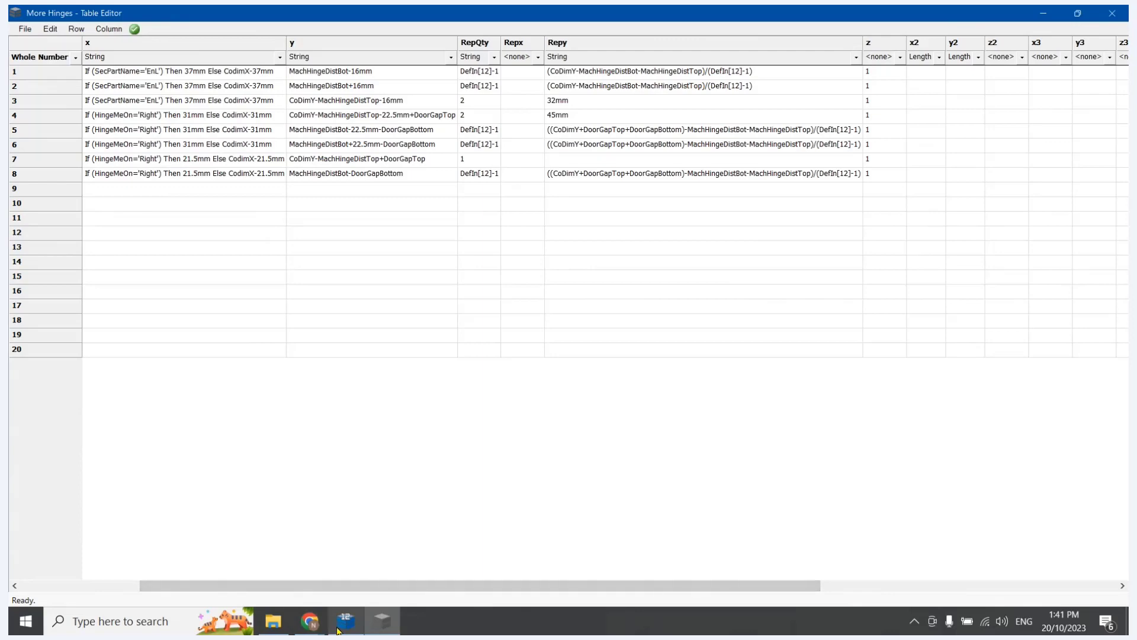
mouse_move(335, 627)
mouse_move(273, 622)
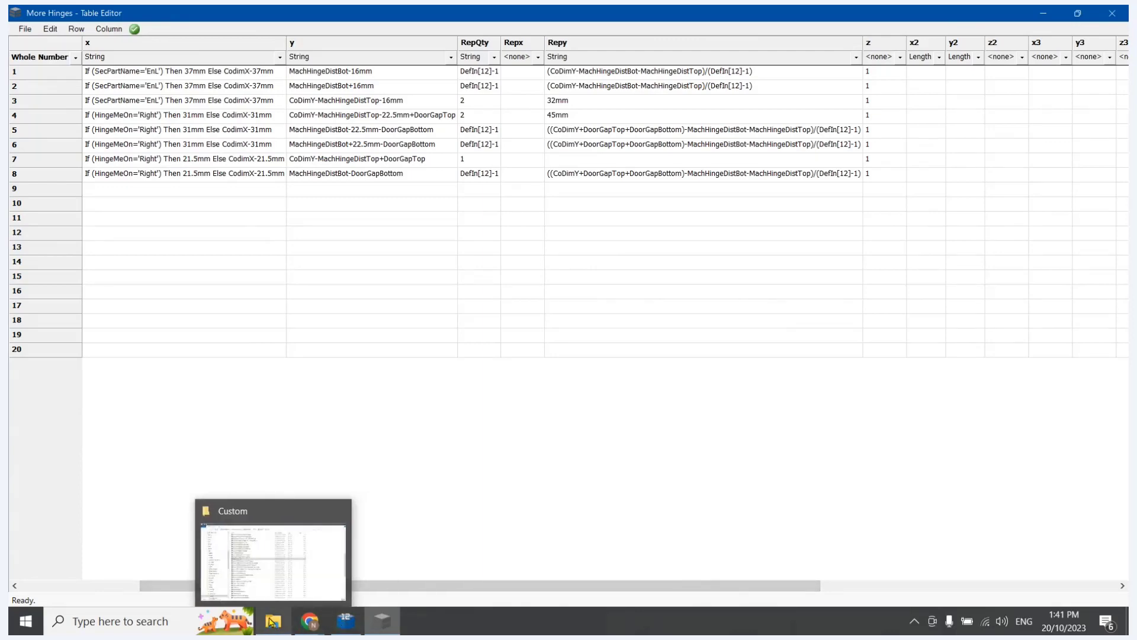
mouse_move(286, 594)
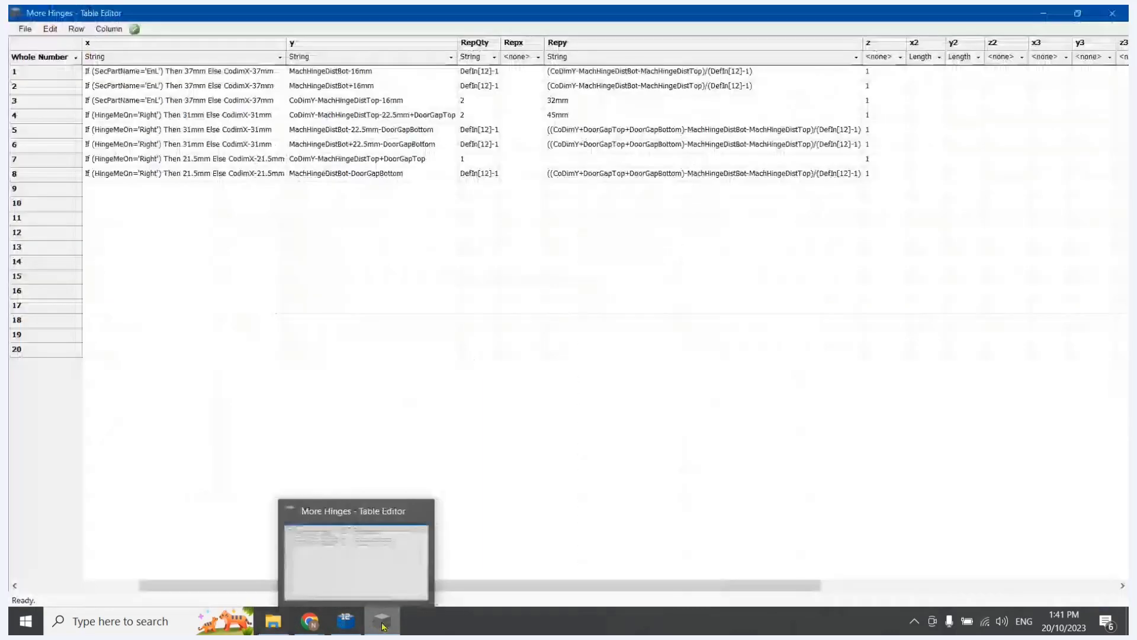
left_click(273, 621)
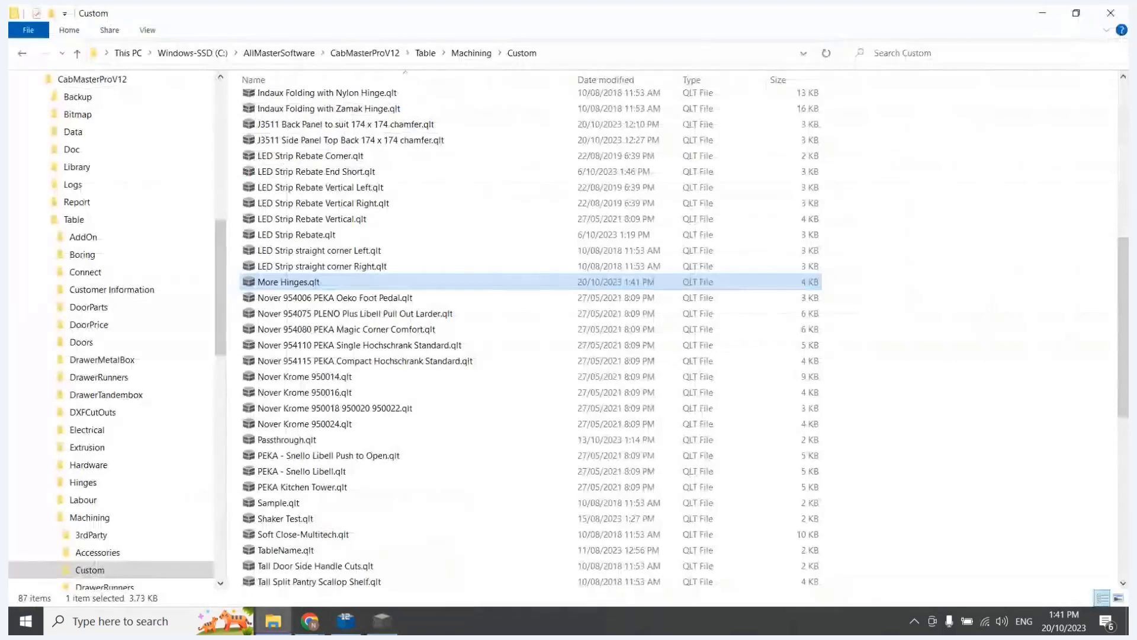
left_click(390, 624)
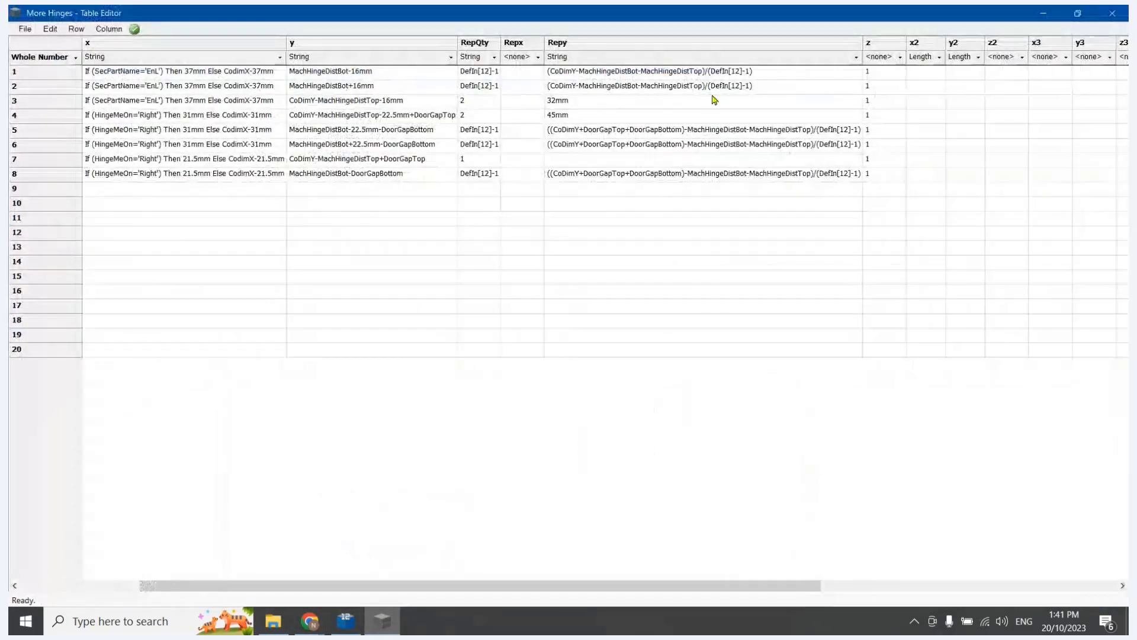
left_click(1112, 13)
- Re-import and re-calculate all cabinets again in CabMaster Designer, and examine the tall cabinet in 3D
left_click(346, 620)
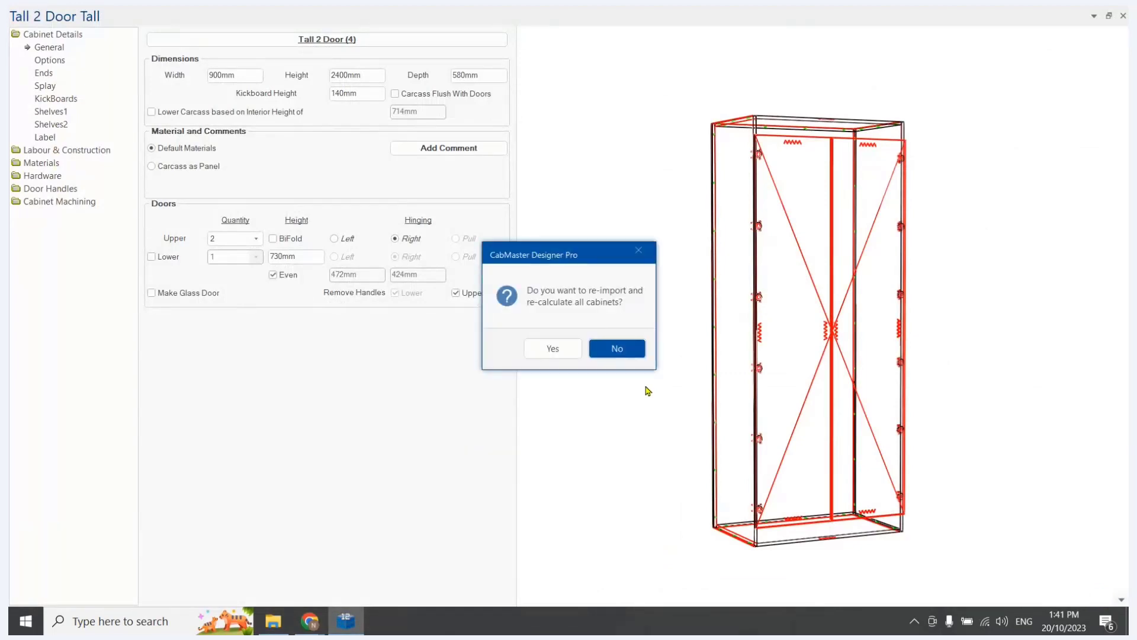
key("y")
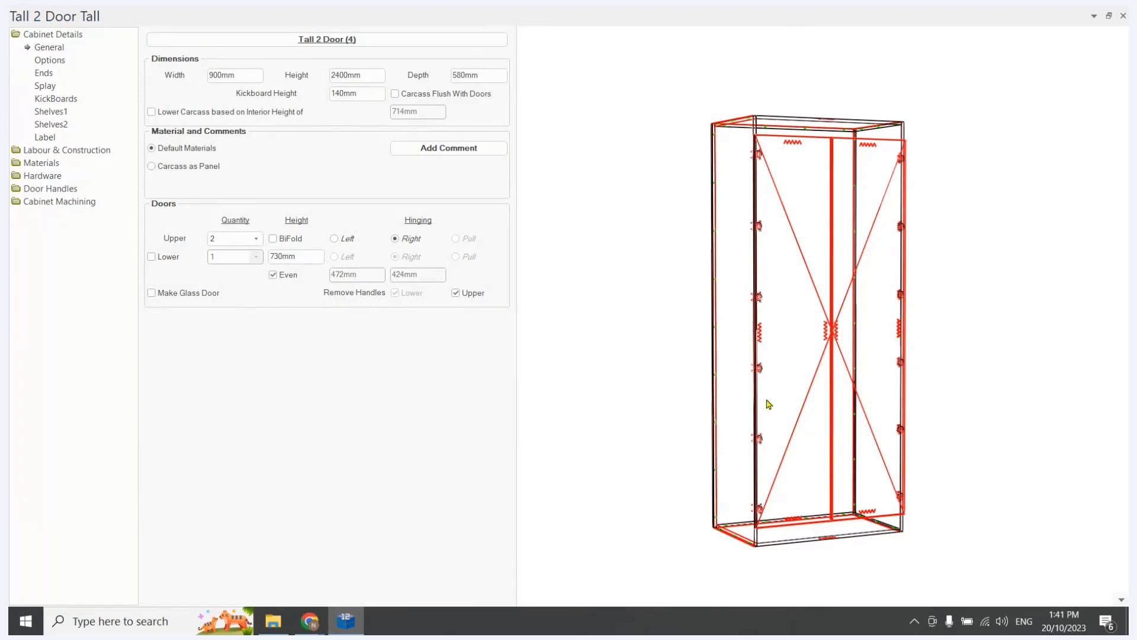
left_click_drag(767, 400, 719, 412)
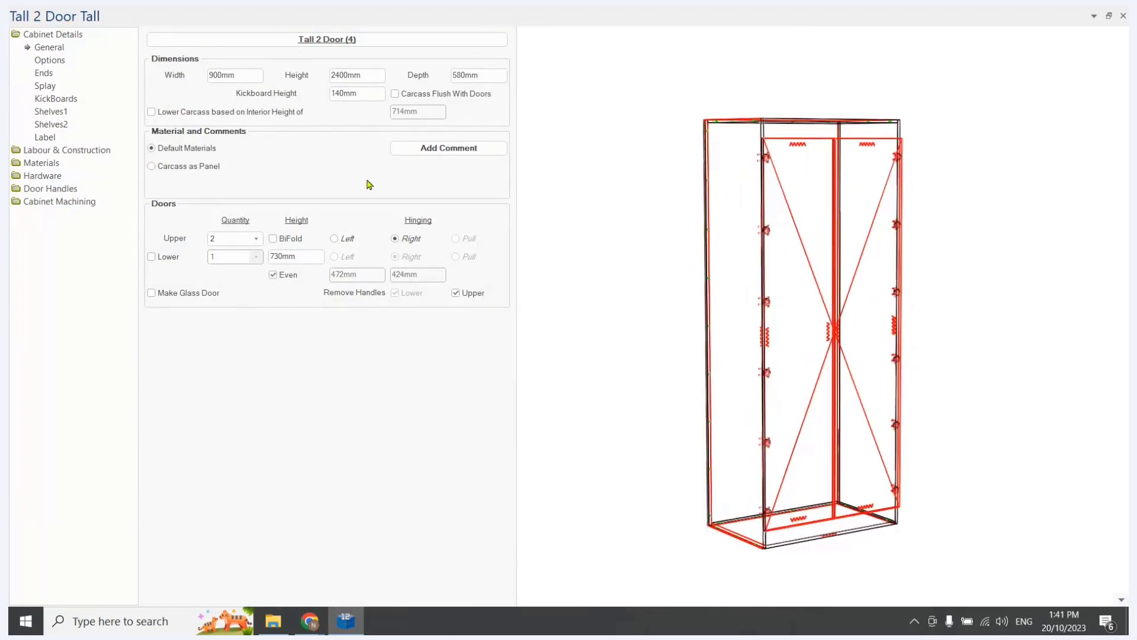
- Try a top door gap of 300 mm in the cabinet's construction settings, and set it to -500 mm
left_click(59, 151)
double_click(229, 238)
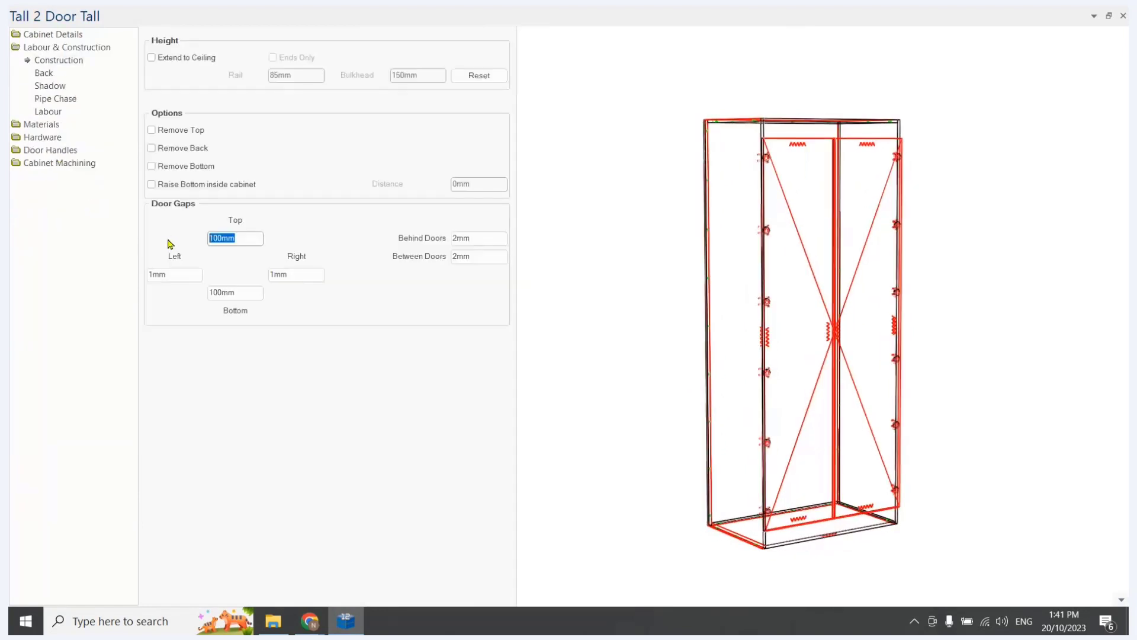
type("300")
left_click(247, 295)
double_click(245, 239)
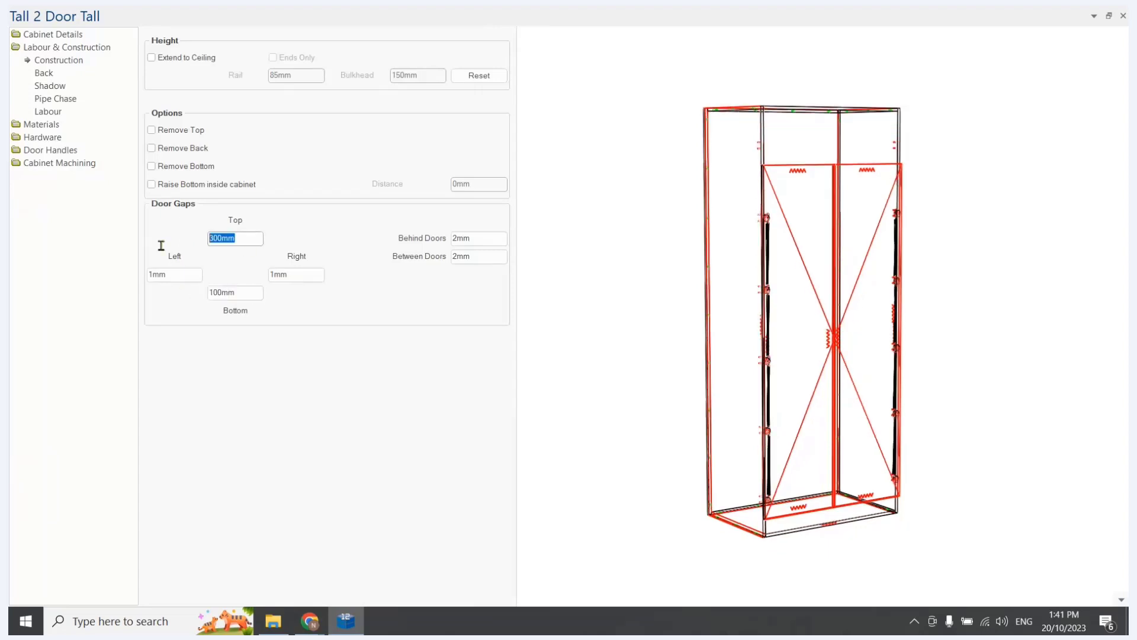
key("BackSpace")
type("-500")
key("Tab")
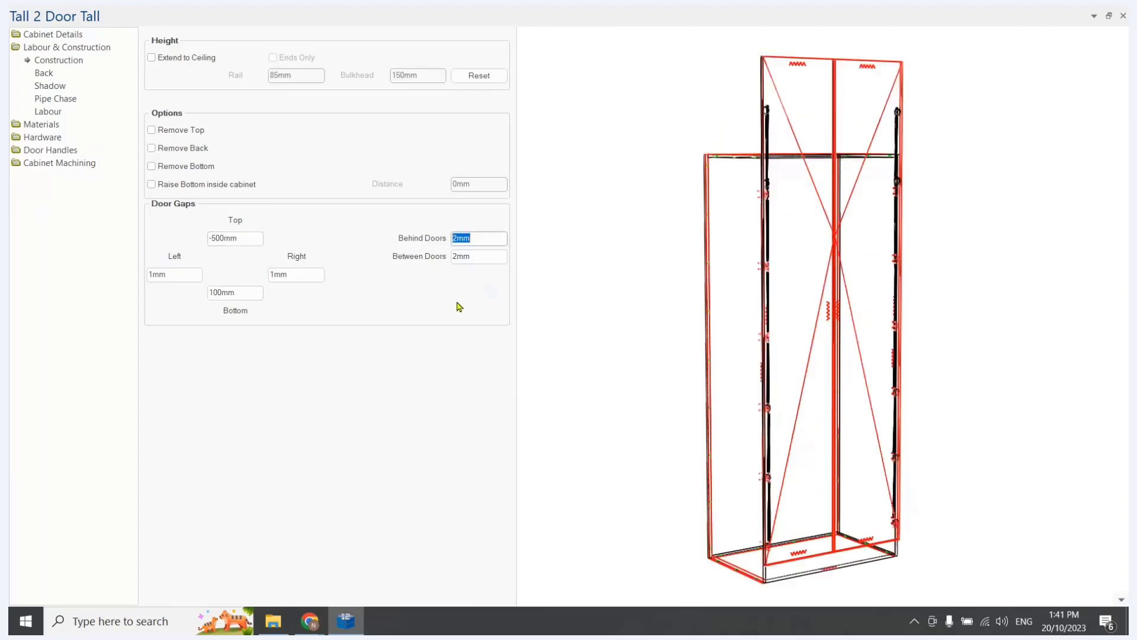
- Set the bottom door gap to 0 mm and examine the hinge hole positions in 3D
double_click(247, 293)
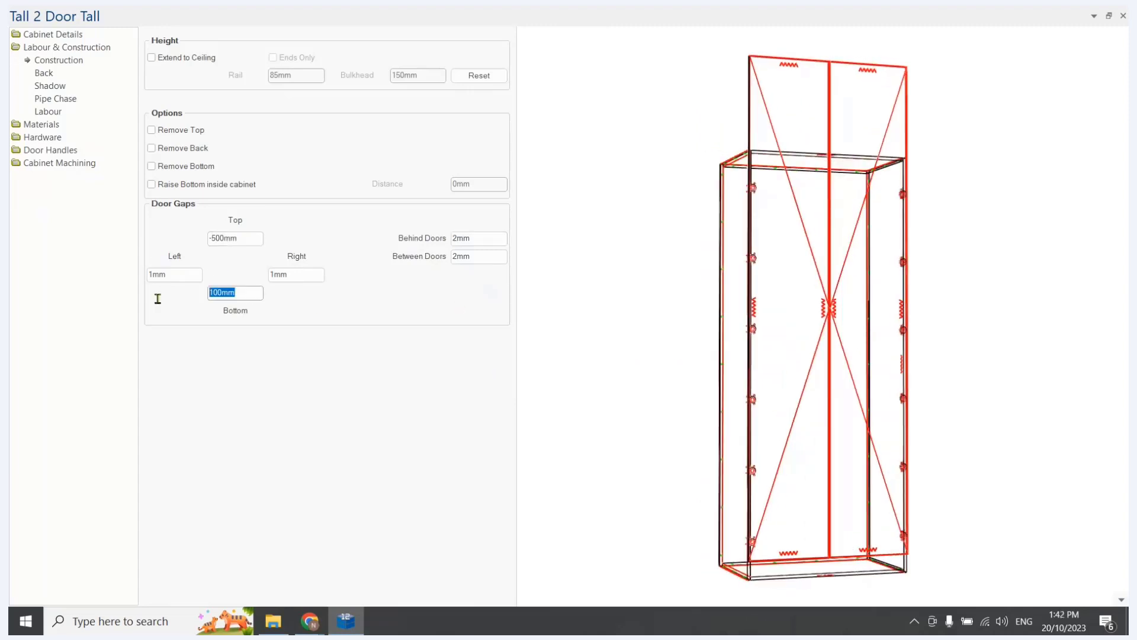
type("0")
key("Return")
left_click_drag(767, 438, 779, 375)
scroll(770, 150, "up", 3)
left_click_drag(770, 149, 771, 185)
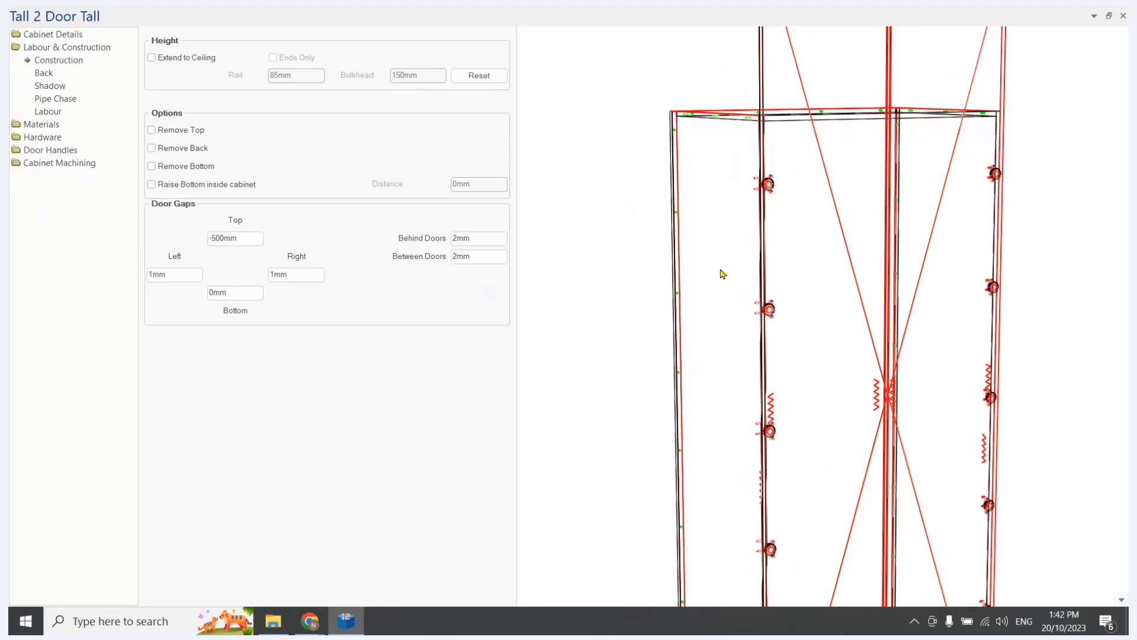
scroll(721, 266, "down", 5)
middle_click_drag(799, 388, 776, 320)
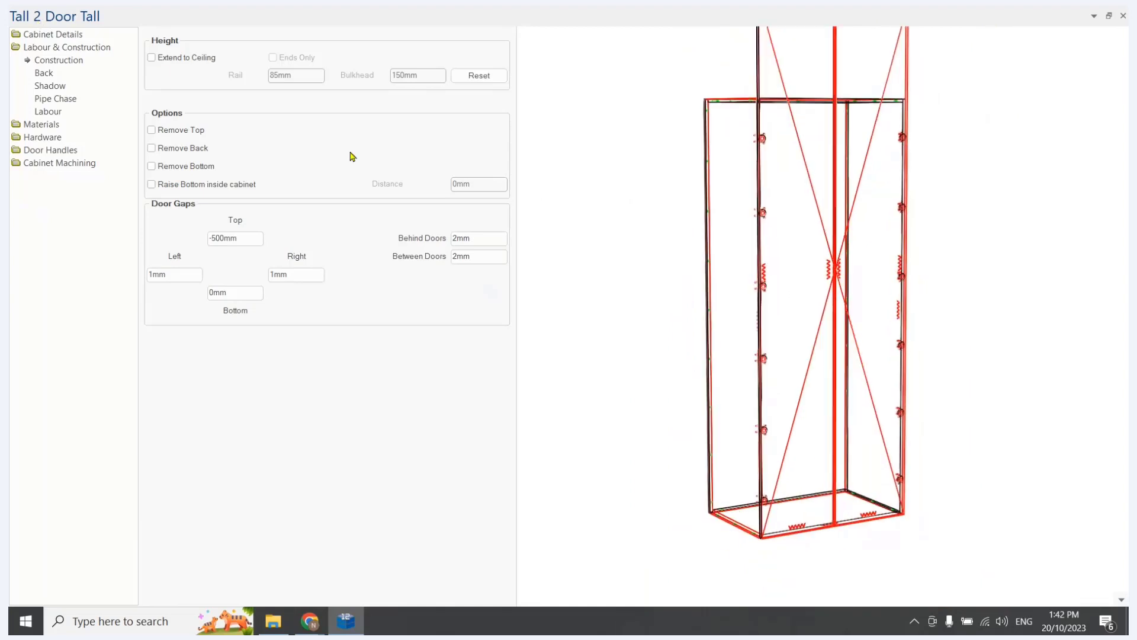
- Set the X12 local property of the Tall 2 Door cabinet to 15 and examine the hinges in 3D
left_click(47, 34)
left_click(303, 42)
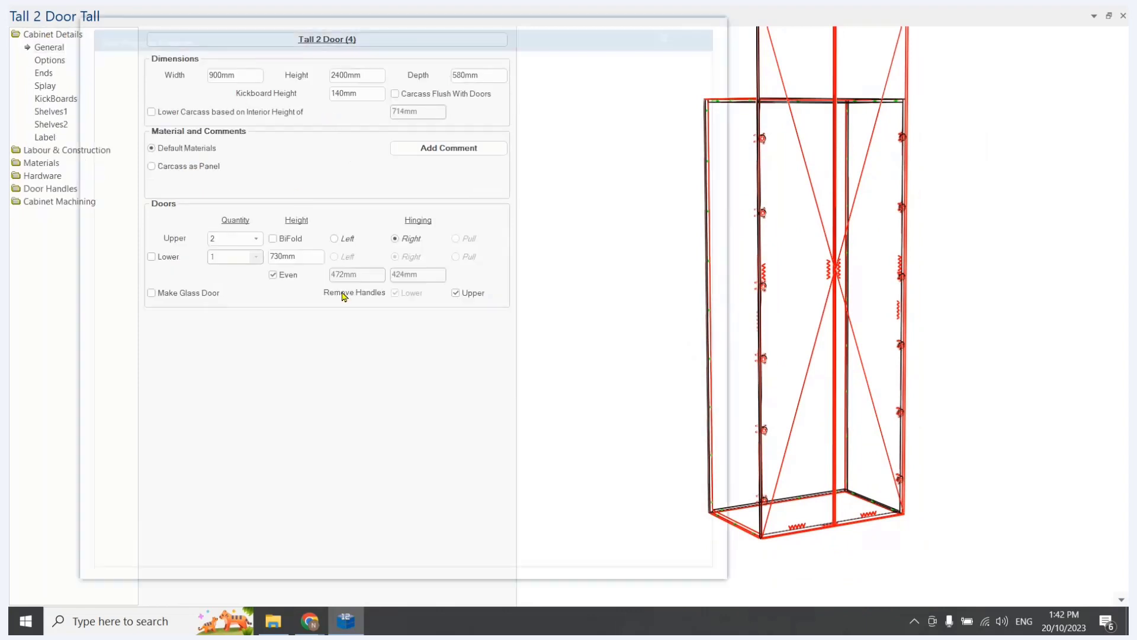
left_click(501, 233)
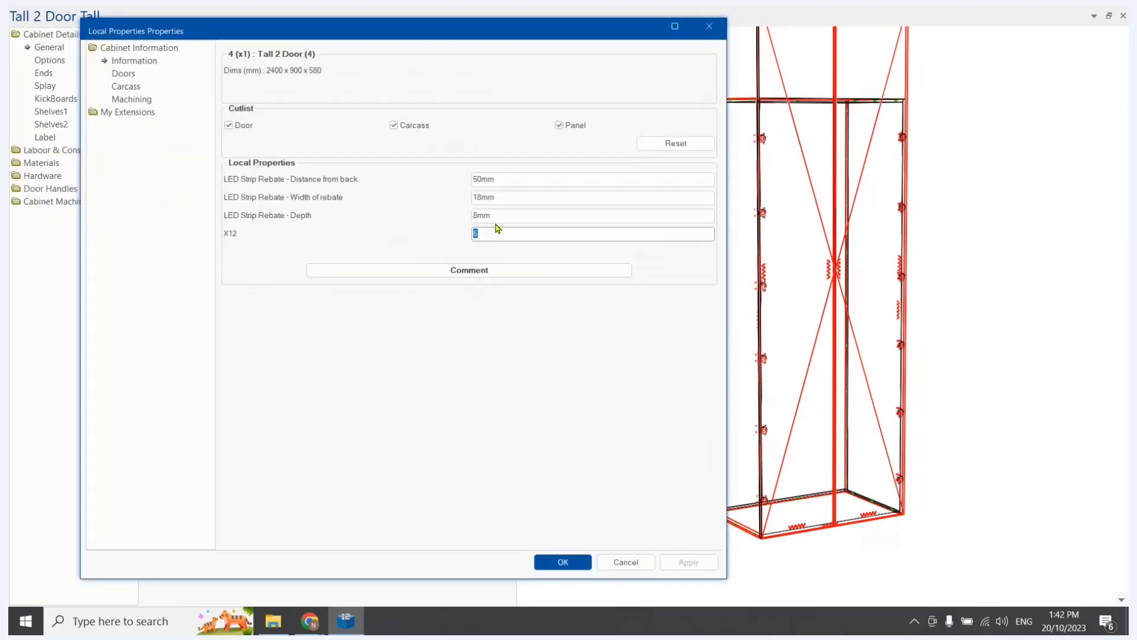
type("15")
key("Tab")
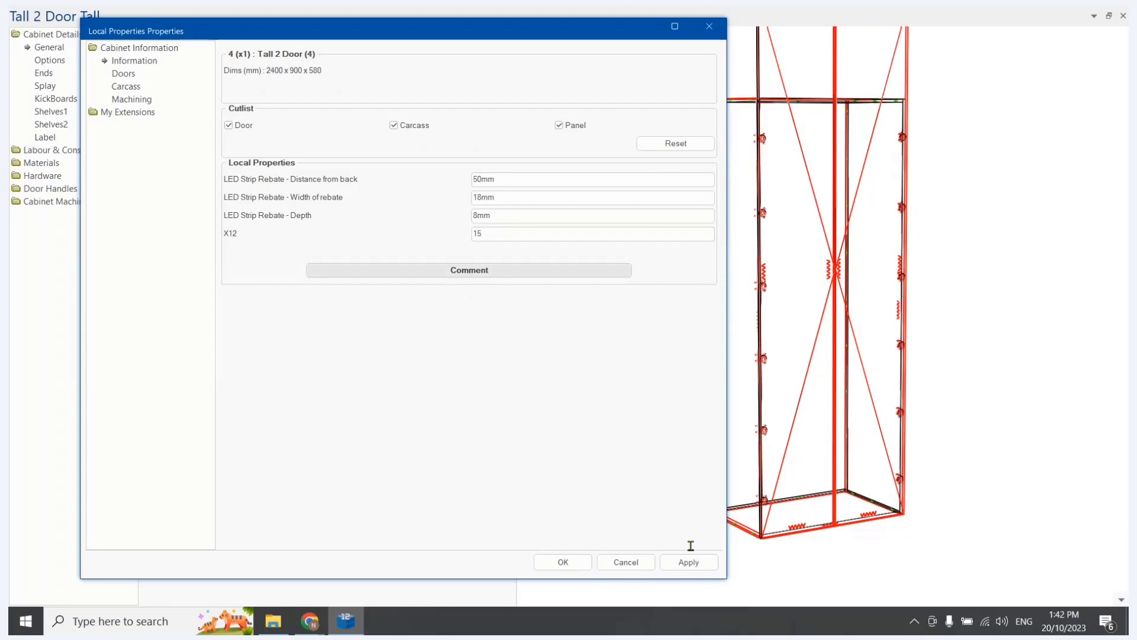
left_click(693, 566)
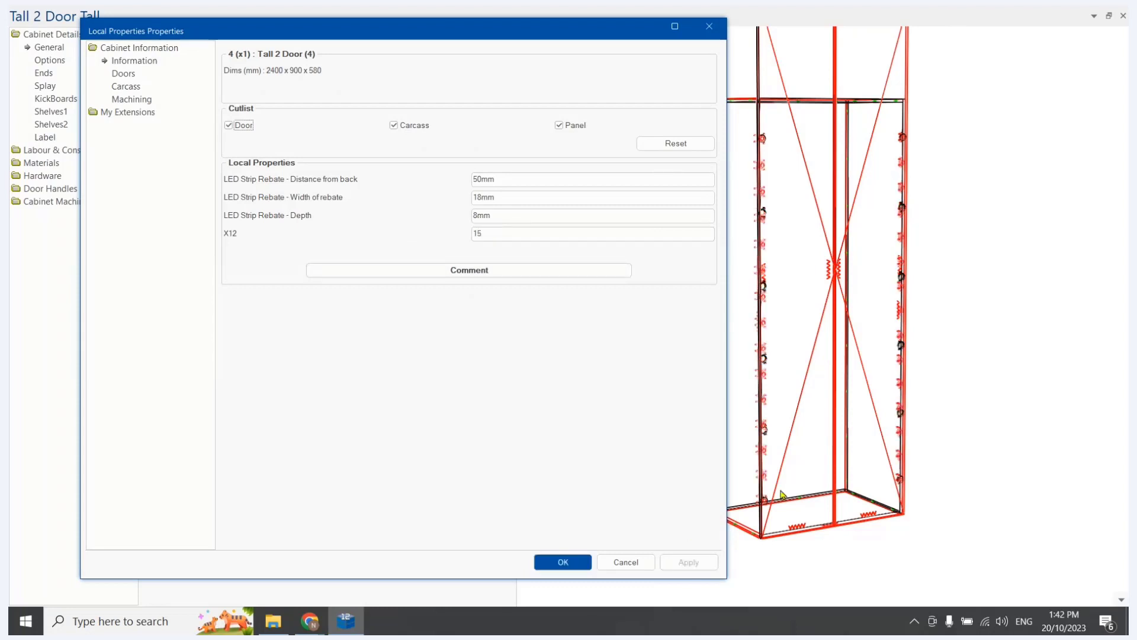
key("Return")
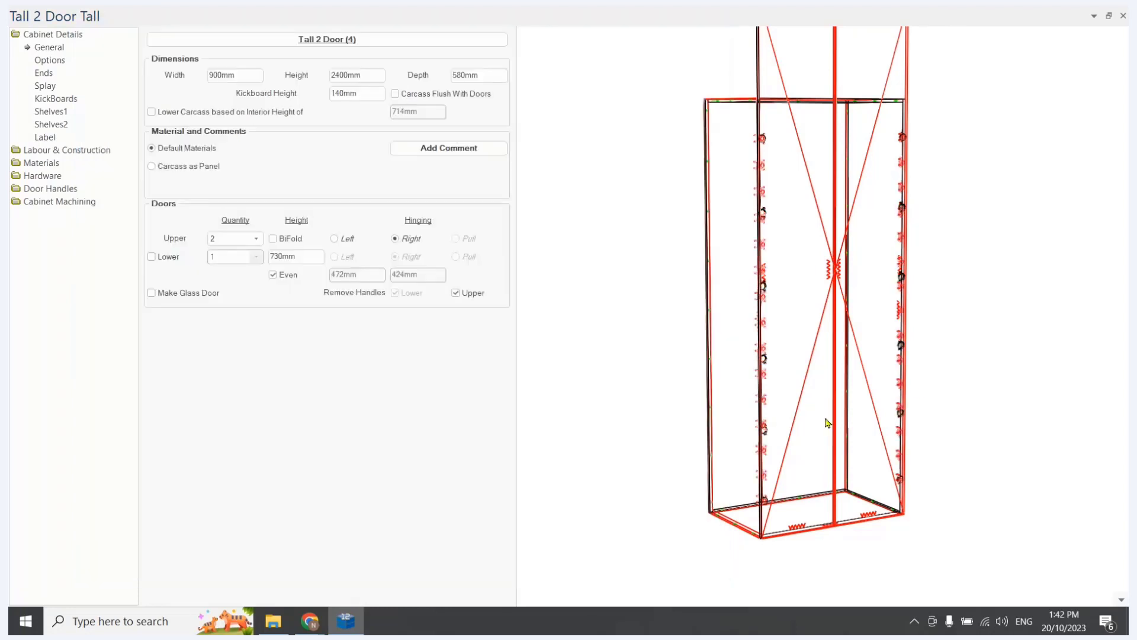
middle_click_drag(794, 429, 770, 405)
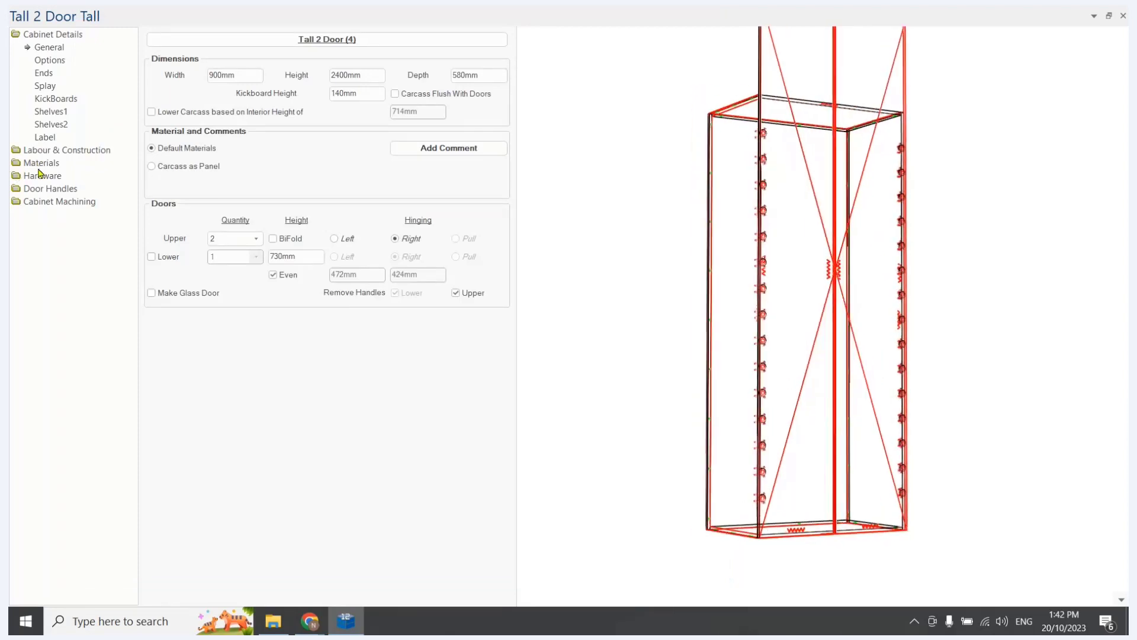
- Set the top and bottom hinge centre distances to 96 mm in the cabinet's hinge machining settings
left_click(42, 202)
left_click(50, 126)
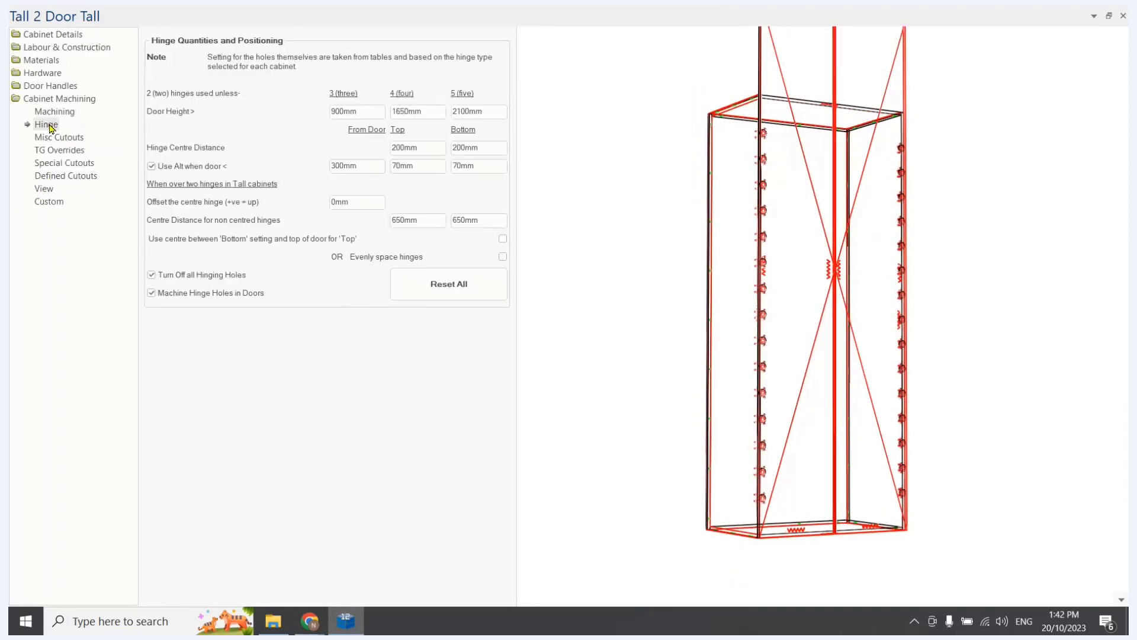
left_click(428, 148)
type("96")
key("Tab")
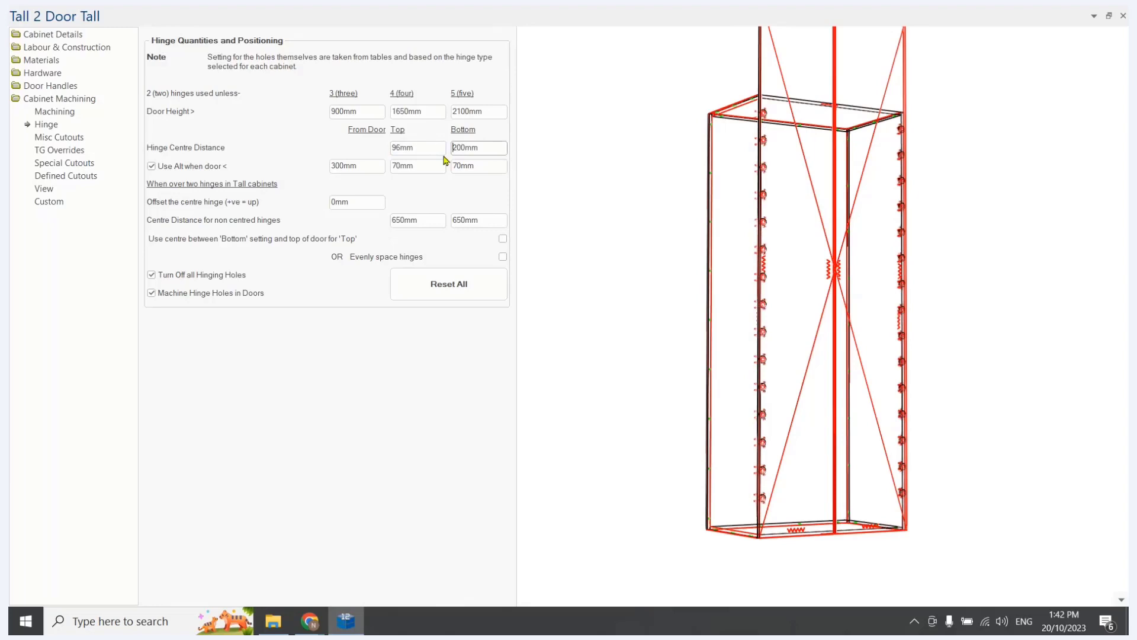
double_click(486, 148)
type("96")
key("Return")
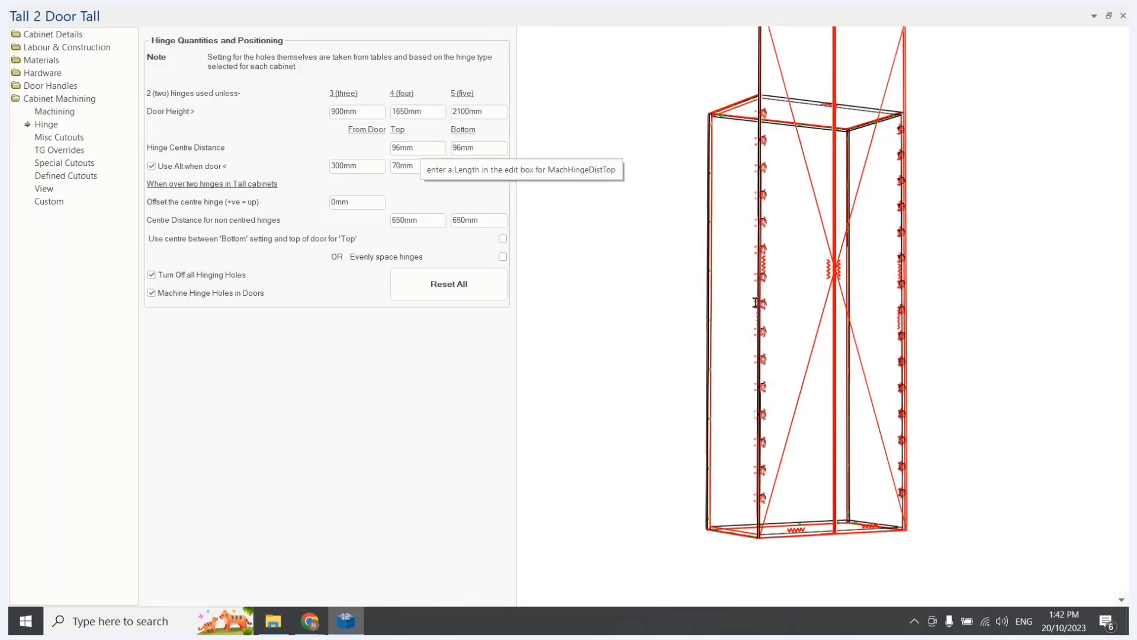
- Examine the alignment of the hinge holes on the doors and end panels from several 3D angles
left_click_drag(737, 339, 774, 331)
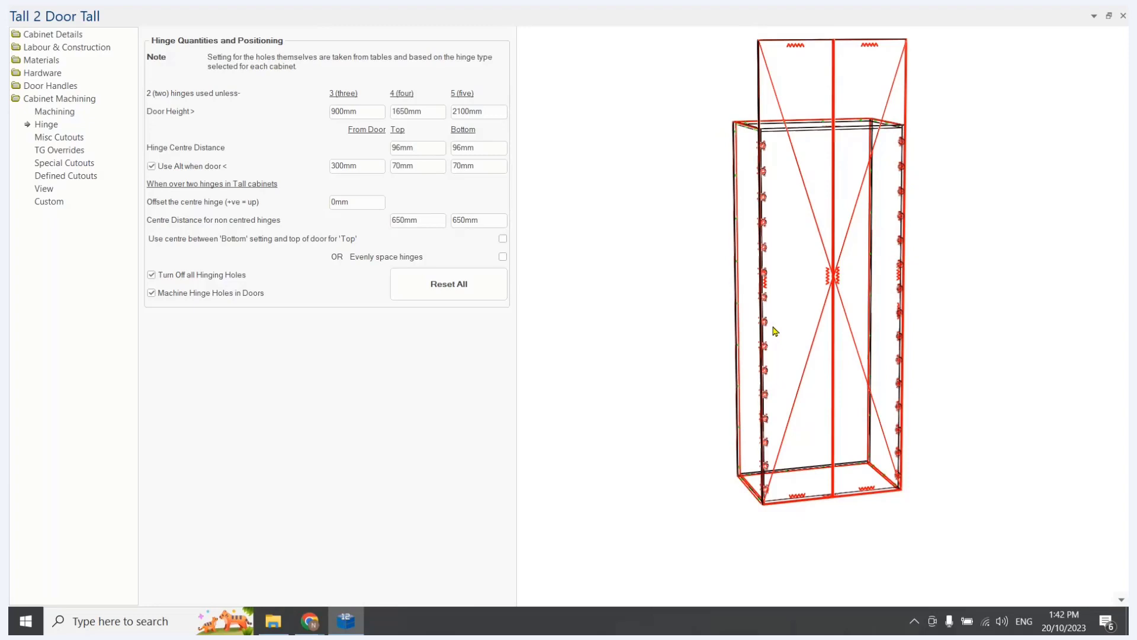
left_click_drag(807, 308, 831, 292)
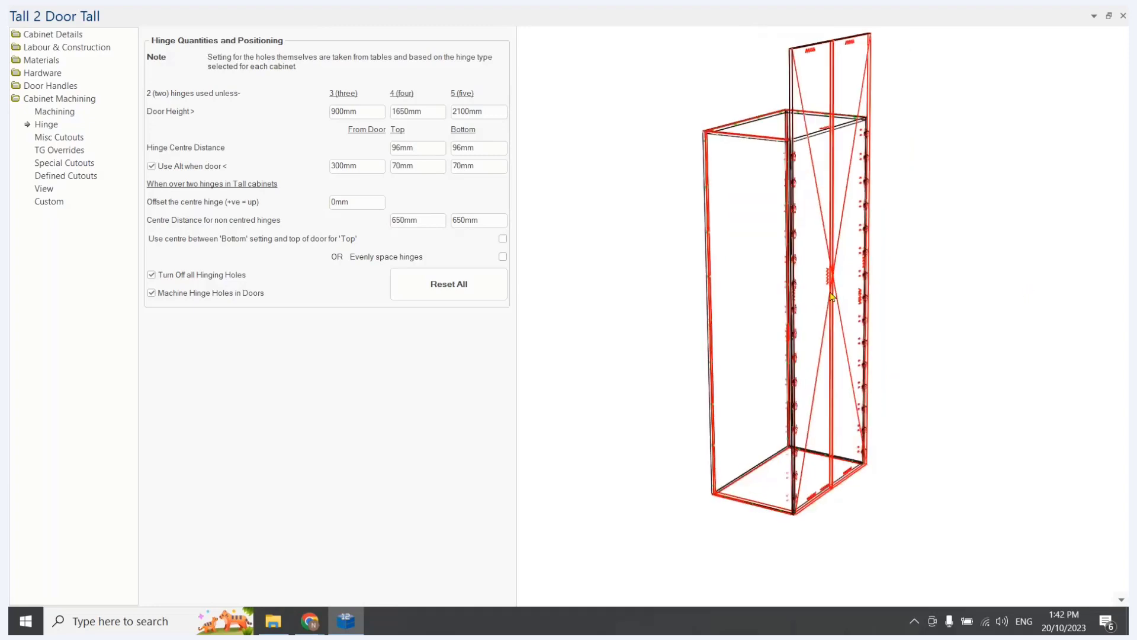
scroll(792, 188, "up", 3)
left_click_drag(792, 188, 805, 240)
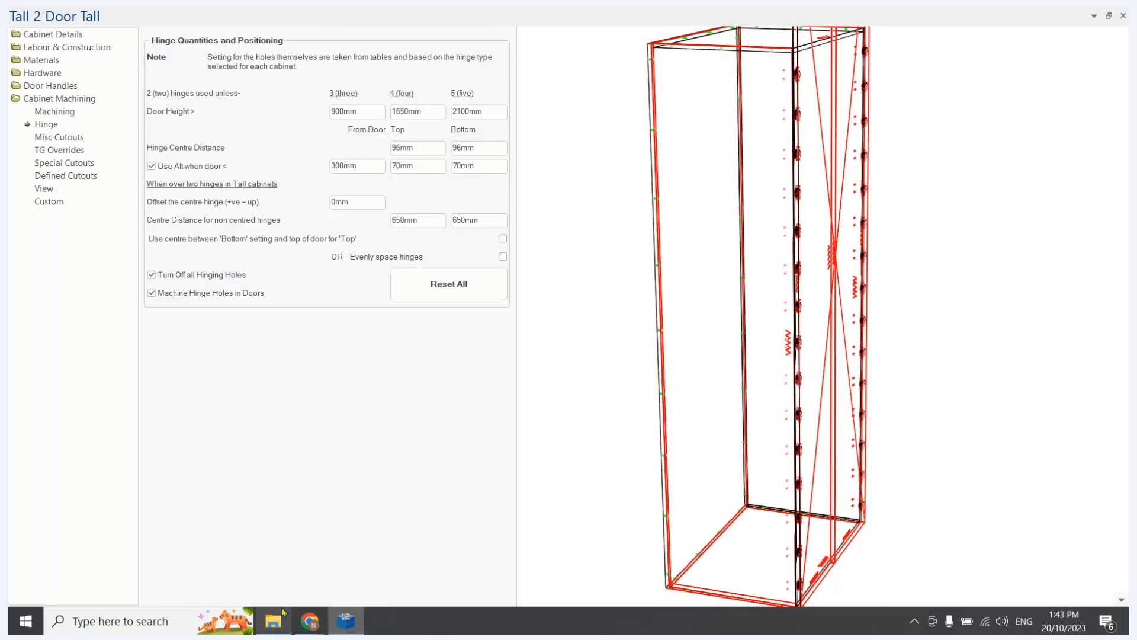
mouse_move(283, 613)
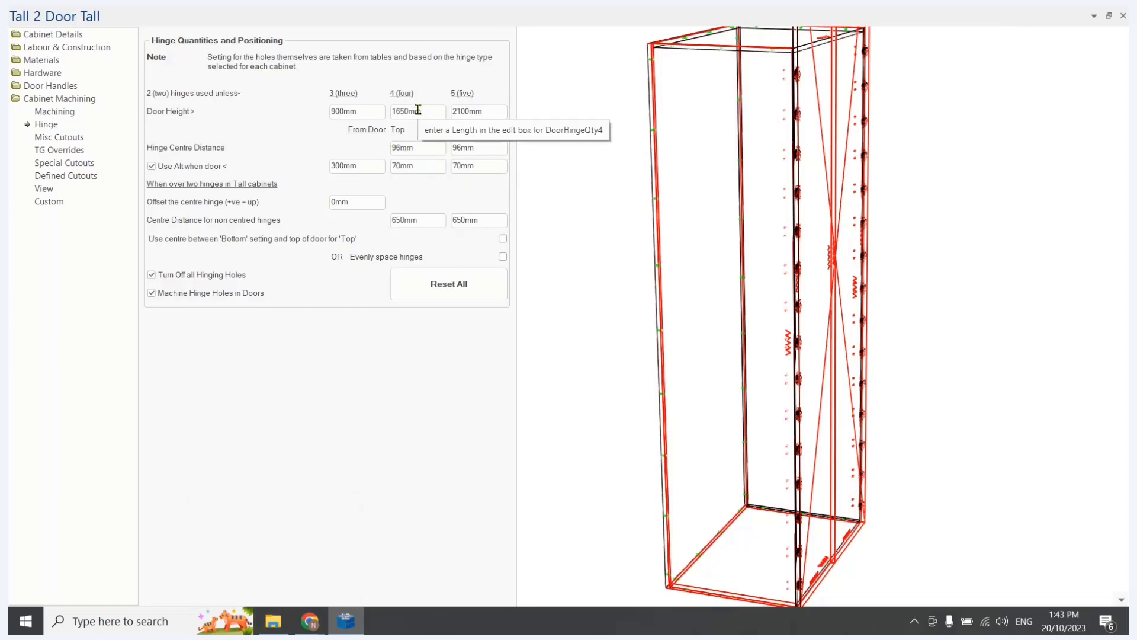
scroll(681, 257, "down", 2)
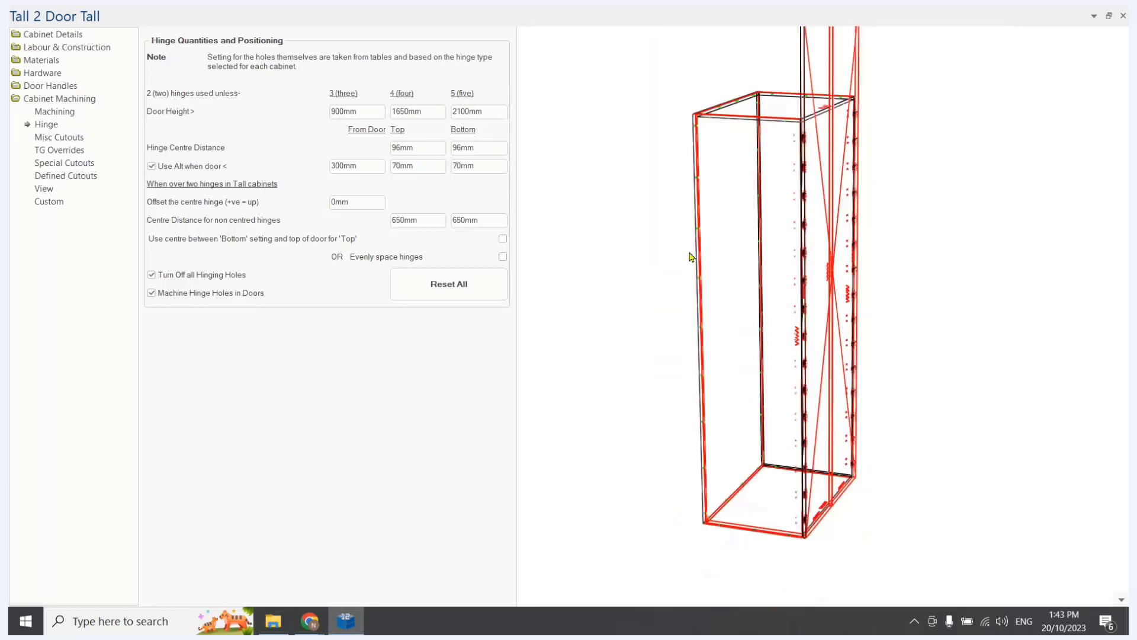
middle_click_drag(765, 333, 778, 405)
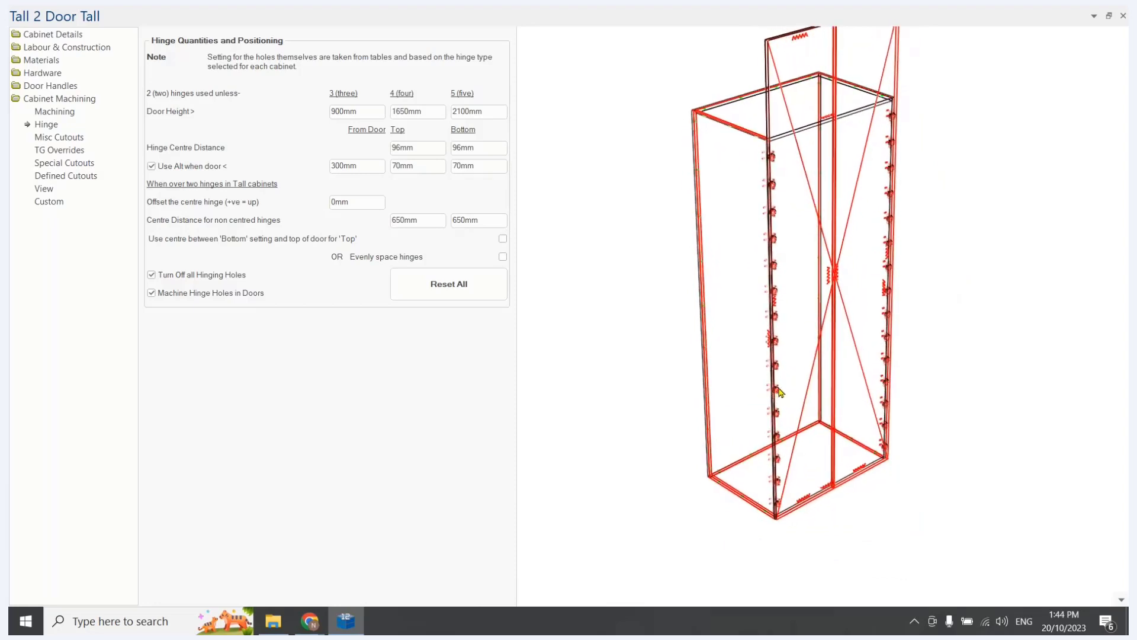